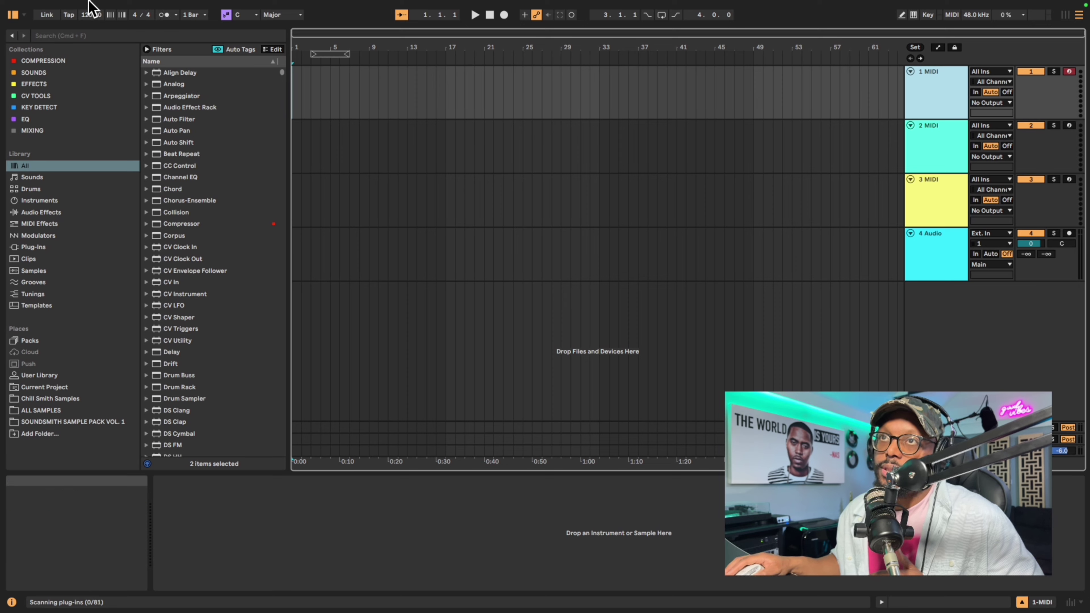
- Open the Audio page of the settings and check the audio input device
mouse_move(81, 6)
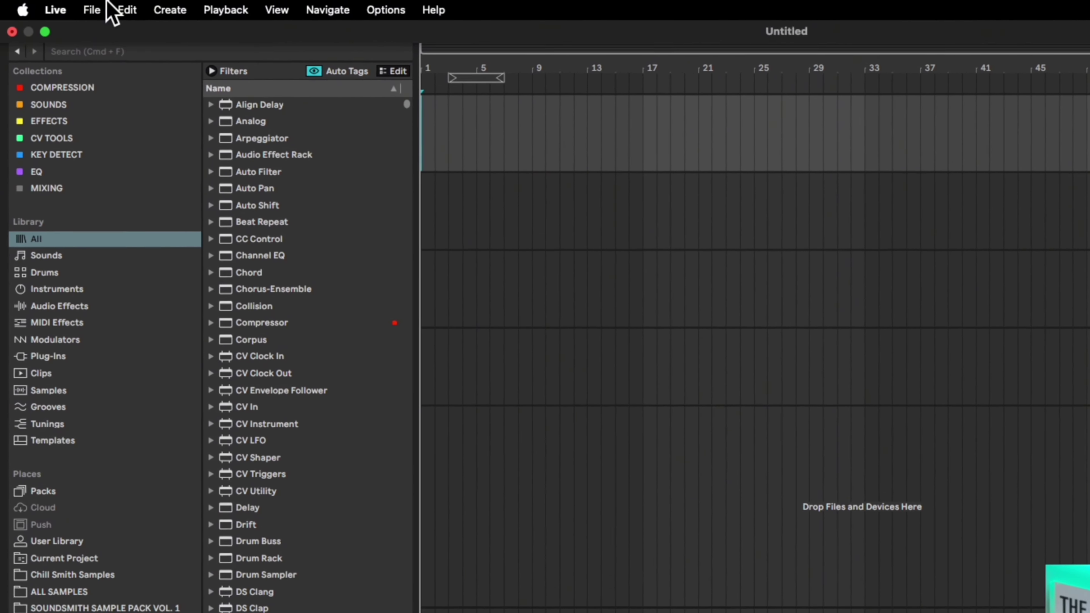
left_click(46, 9)
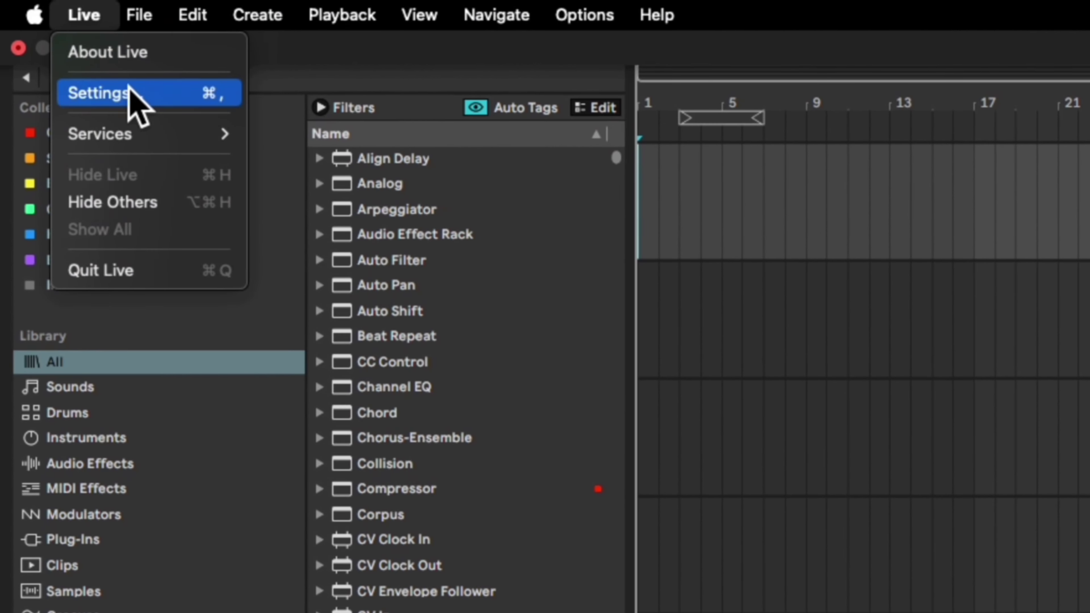
left_click(128, 91)
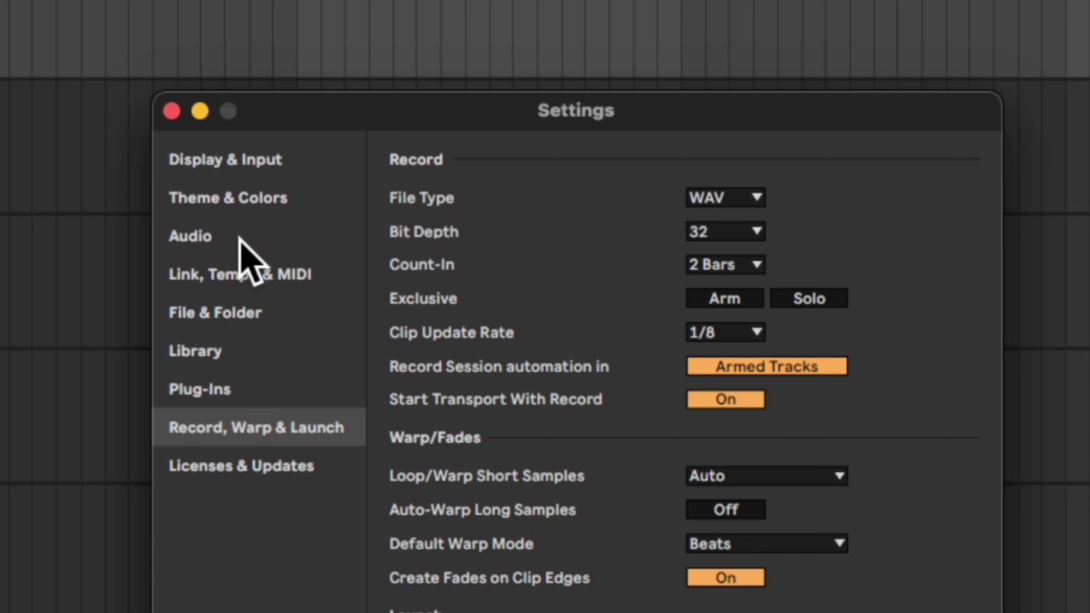
left_click(423, 184)
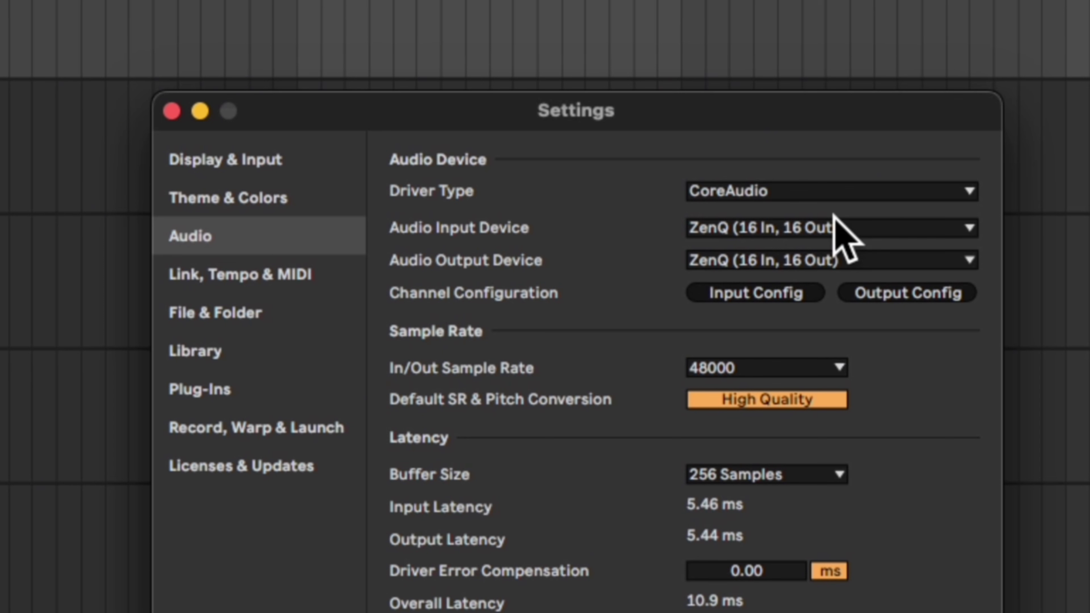
left_click(837, 228)
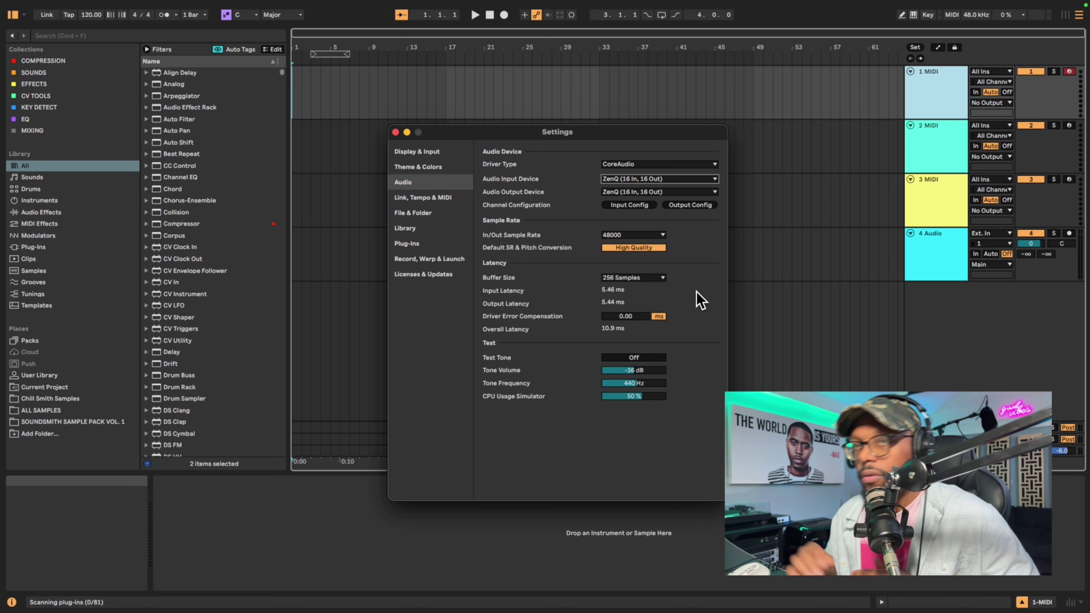
- Switch the Exclusive Arm option on and back off in the Record, Warp & Launch settings, and close the settings
left_click(434, 260)
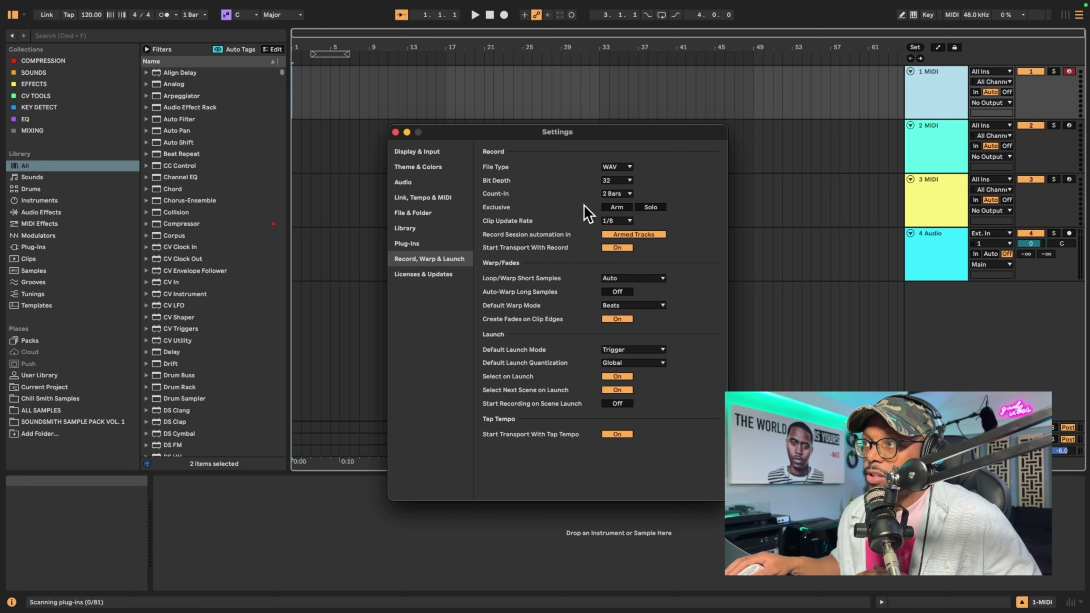
left_click(612, 208)
left_click(614, 209)
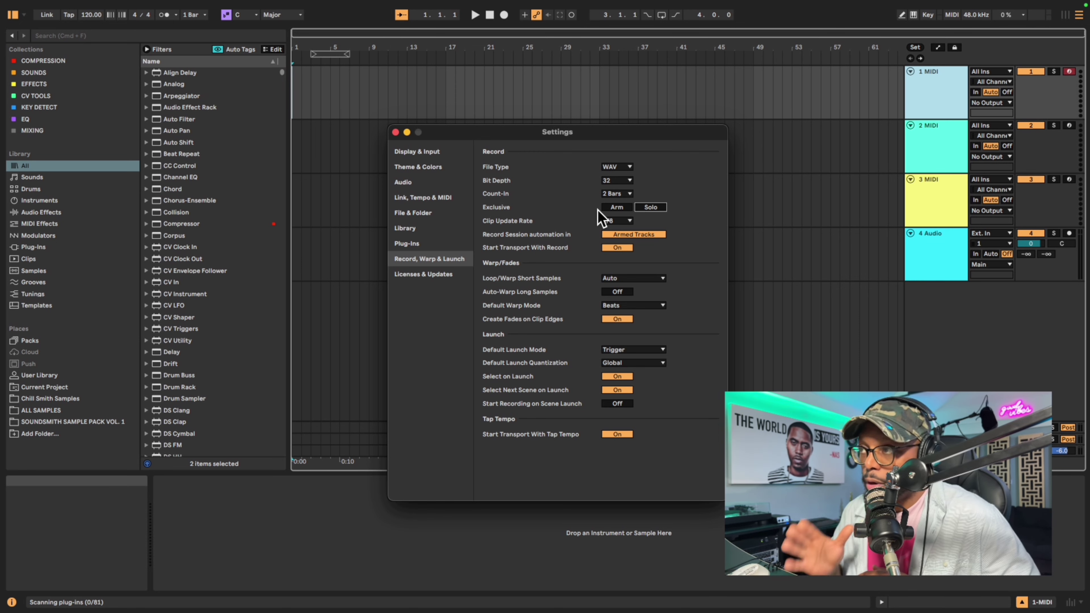
left_click(395, 132)
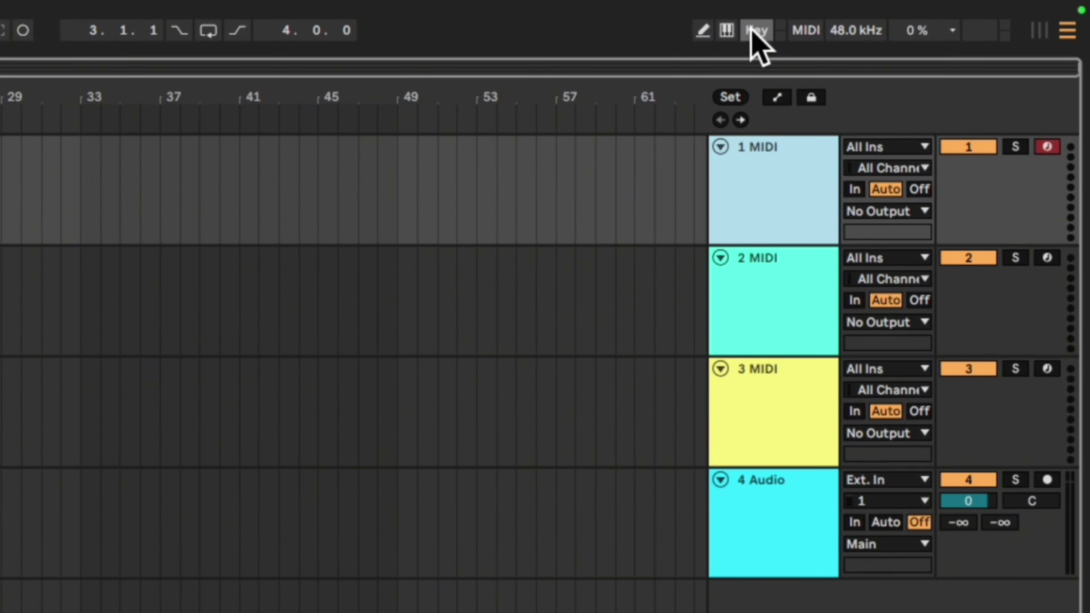
- Review the key mappings for the transport's Stop and Global Record in key mapping mode, and leave the mode
left_click(918, 18)
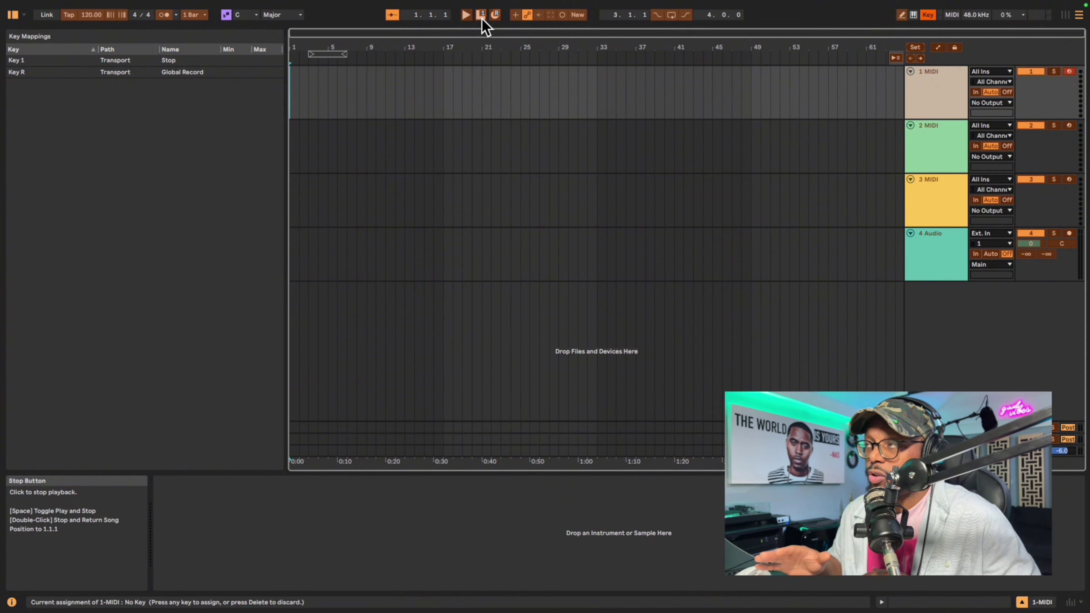
left_click(928, 15)
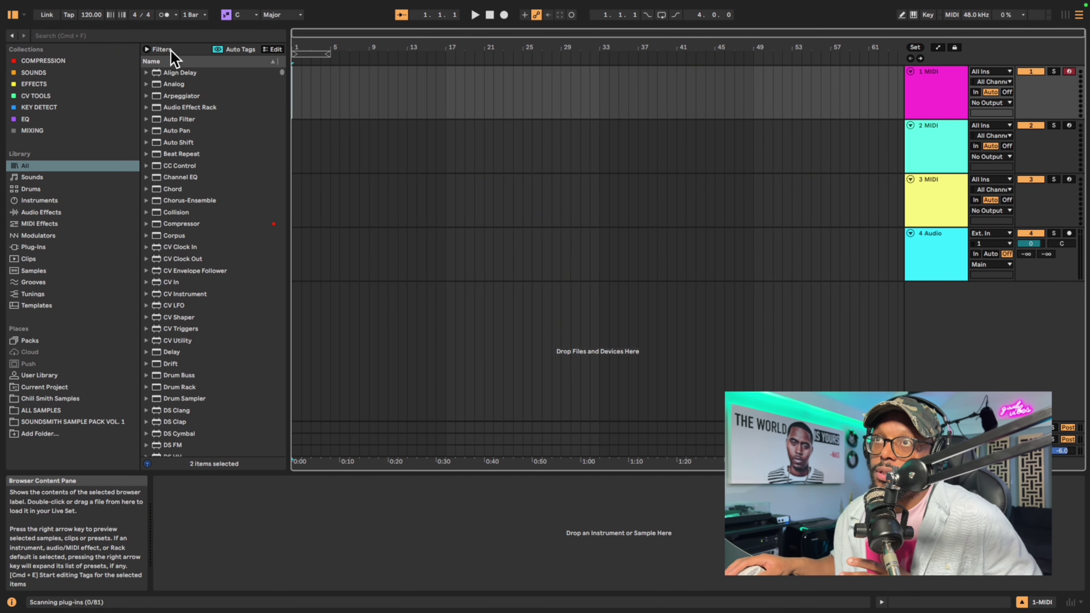
- Save the current Live Set as the default set for new projects
mouse_move(121, 0)
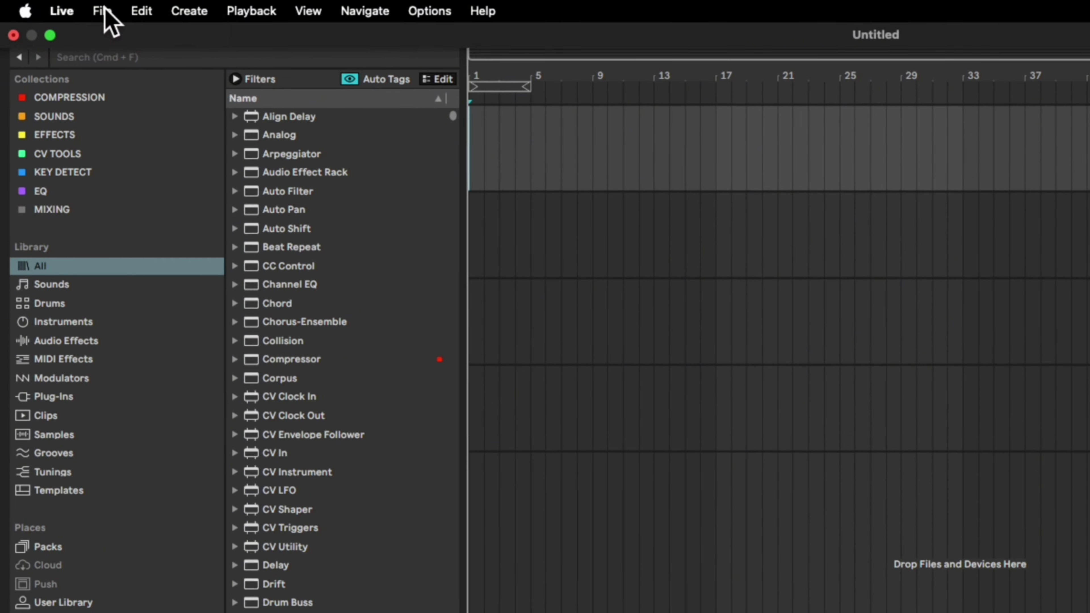
left_click(92, 12)
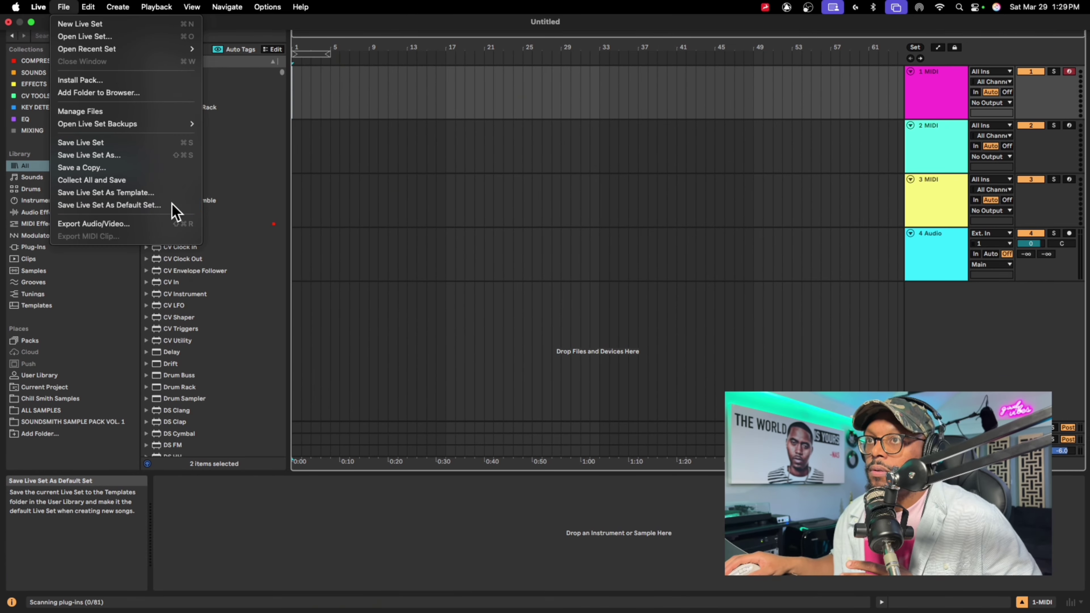
left_click(172, 205)
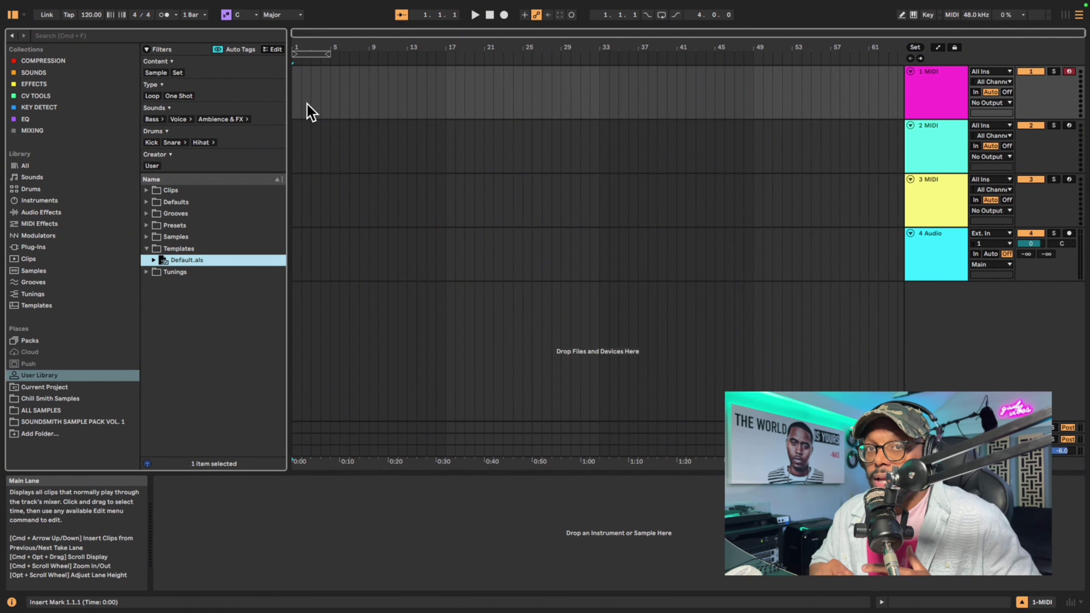
- Open the Plug-Ins page of the settings
key("super+comma")
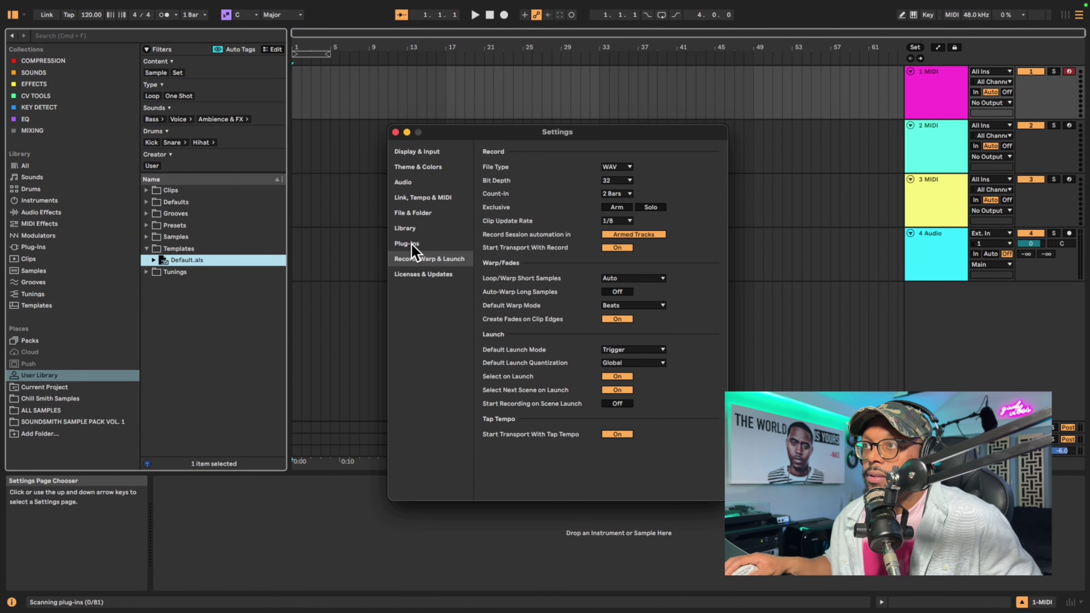
left_click(412, 245)
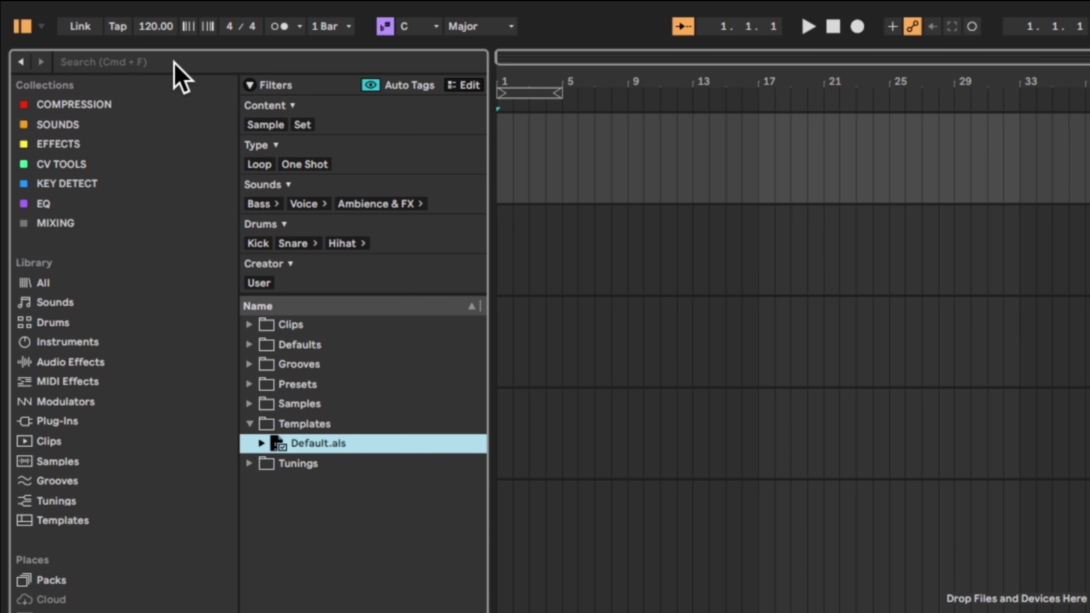
- Focus the browser search and look through the COMPRESSION, SOUNDS, EFFECTS and CV TOOLS collections
key("super+f")
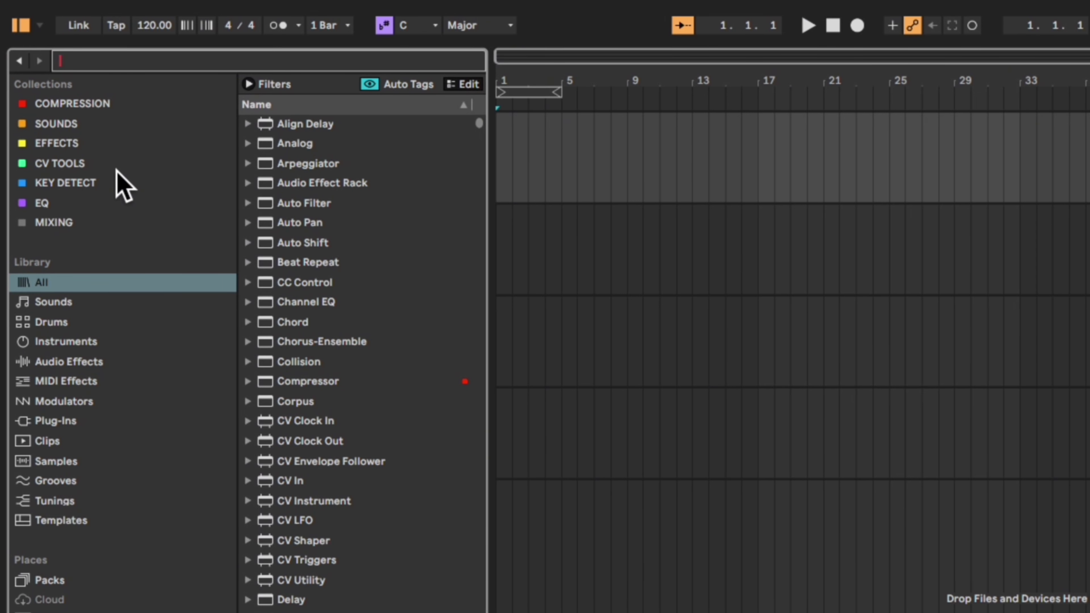
left_click(93, 102)
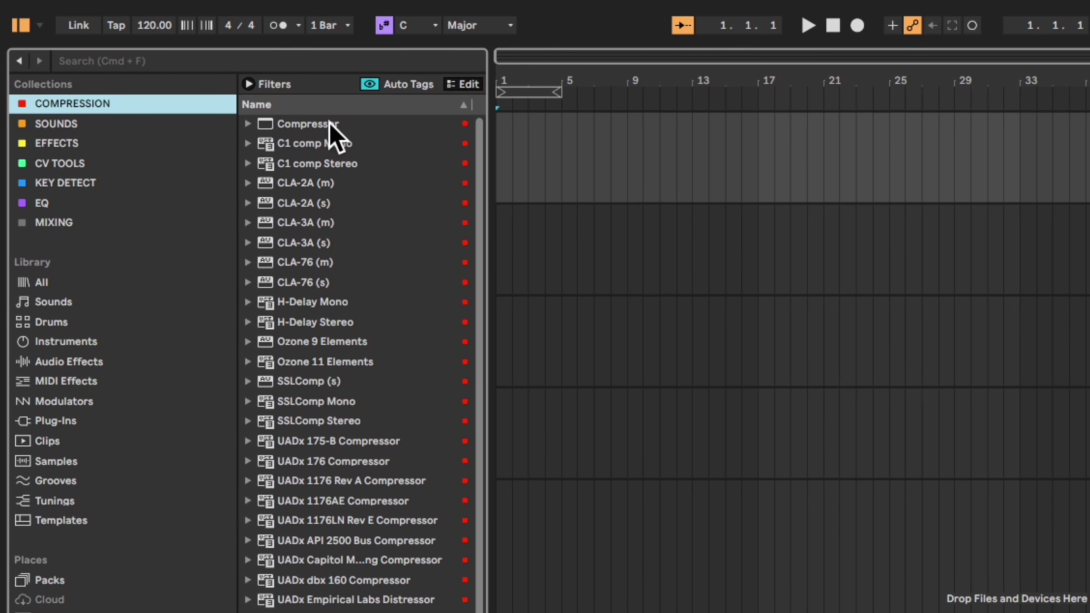
left_click(81, 124)
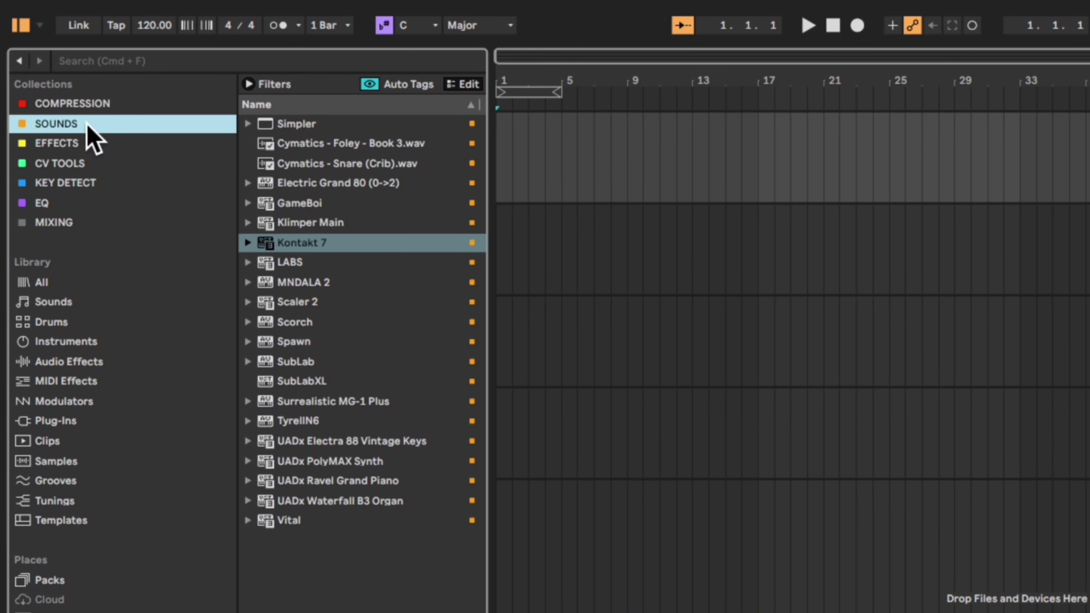
left_click(88, 144)
left_click(88, 165)
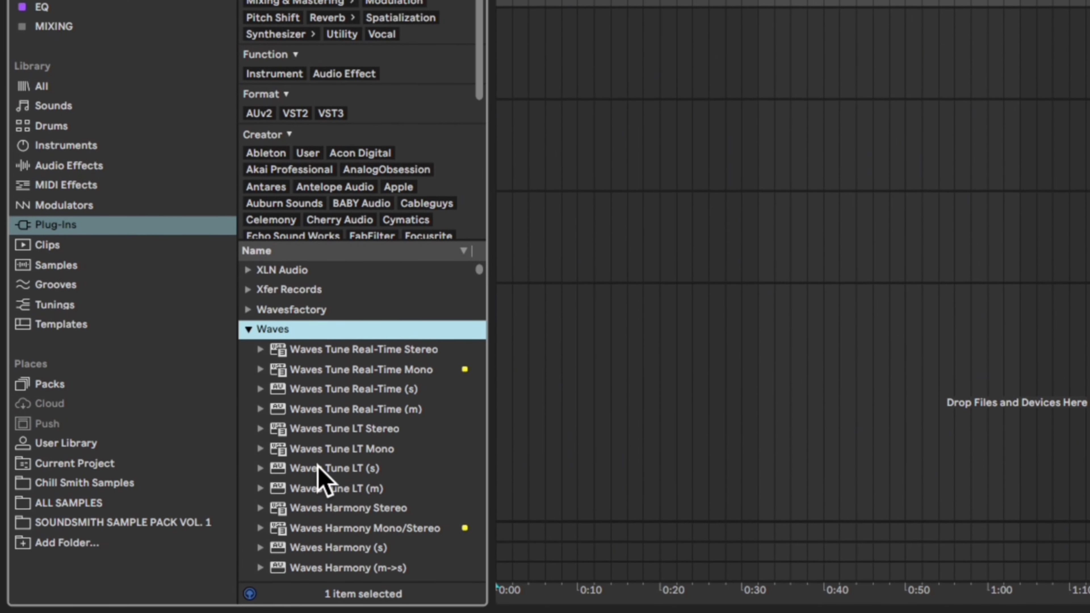
- Examine the collection colour options for the Waves Tune LT (s) plug-in and the rename option of the COMPRESSION collection
right_click(321, 485)
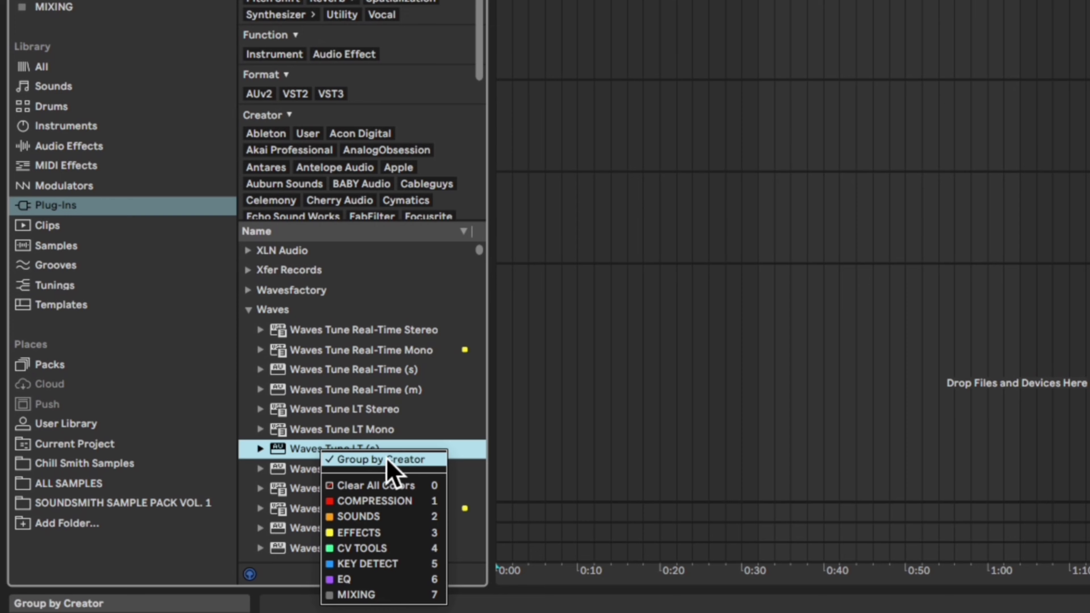
left_click(439, 397)
right_click(105, 43)
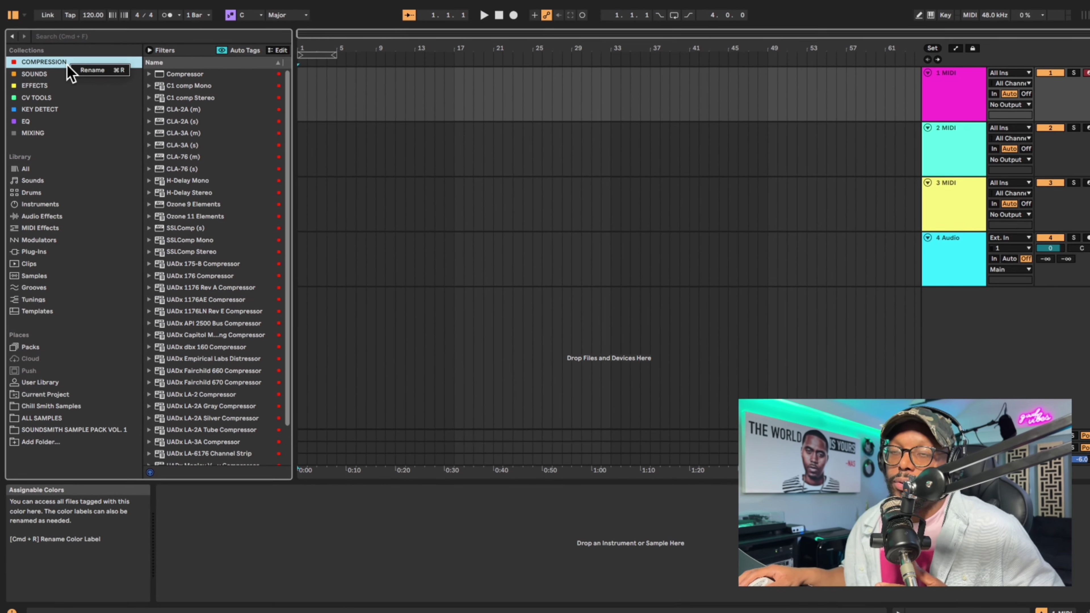
left_click(95, 88)
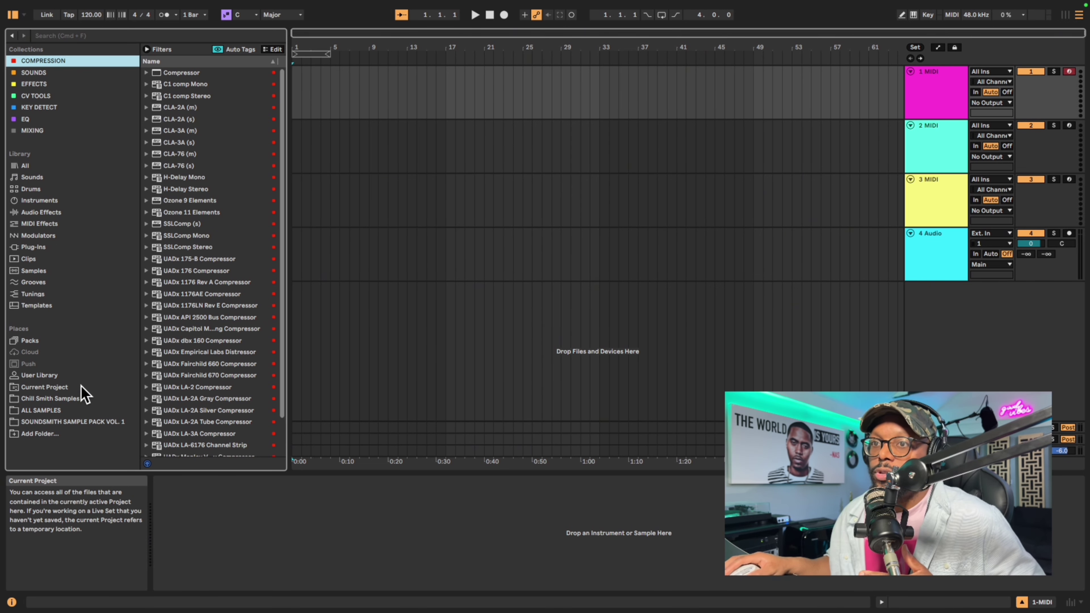
- Open the SOUNDSMITH SAMPLE PACK VOL. 1 folder in the browser and expand its LOOPS SOUNDSMITH subfolder
left_click(34, 434)
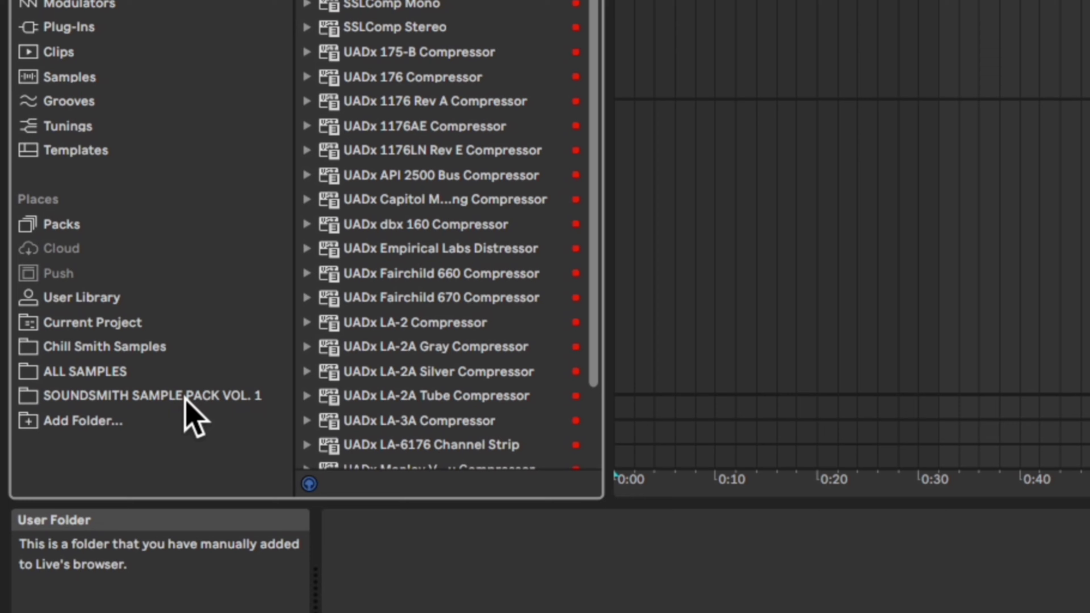
left_click(186, 397)
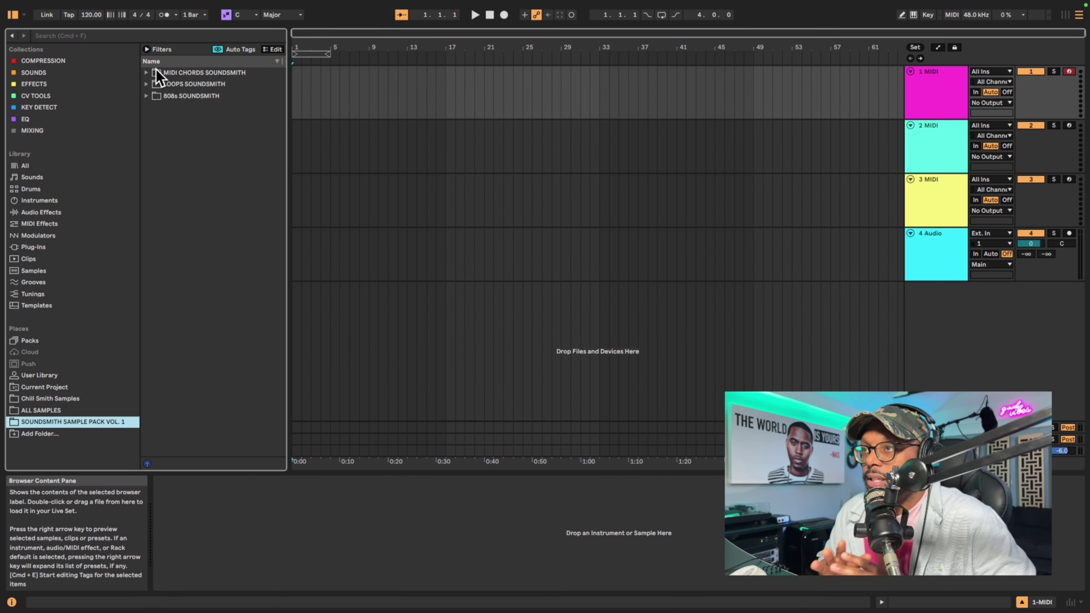
left_click(157, 84)
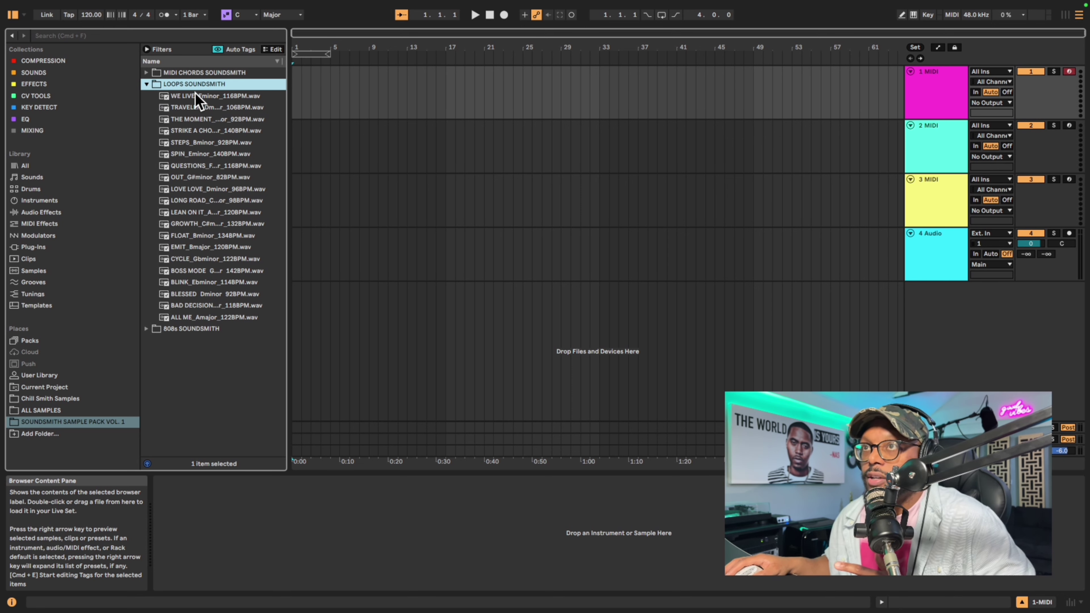
- Preview the loops in the LOOPS SOUNDSMITH folder one after another, from WE LIVE down to ALL ME
left_click(202, 96)
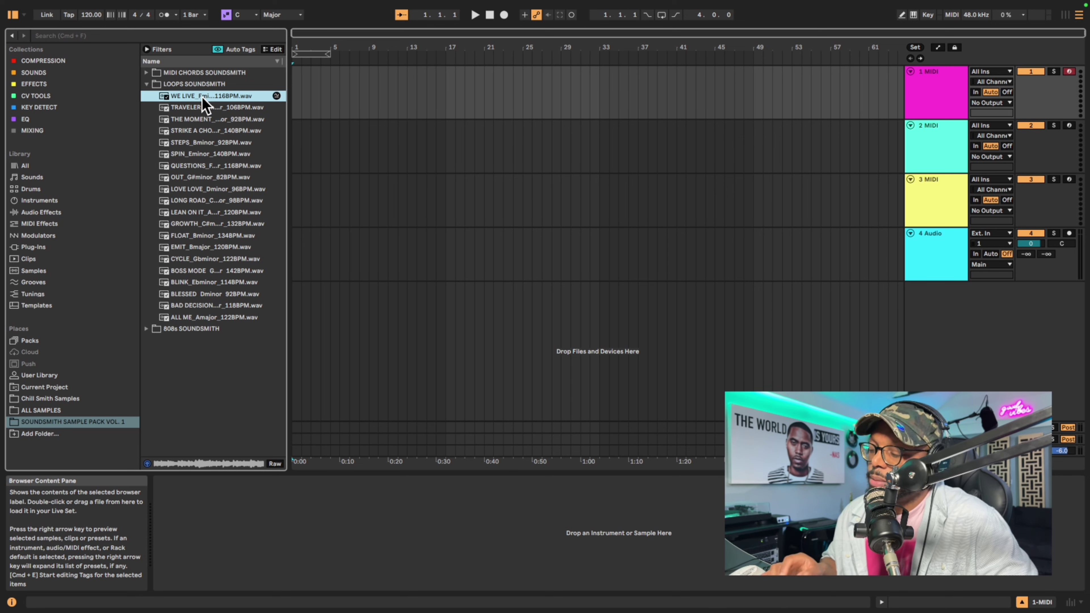
key("Down")
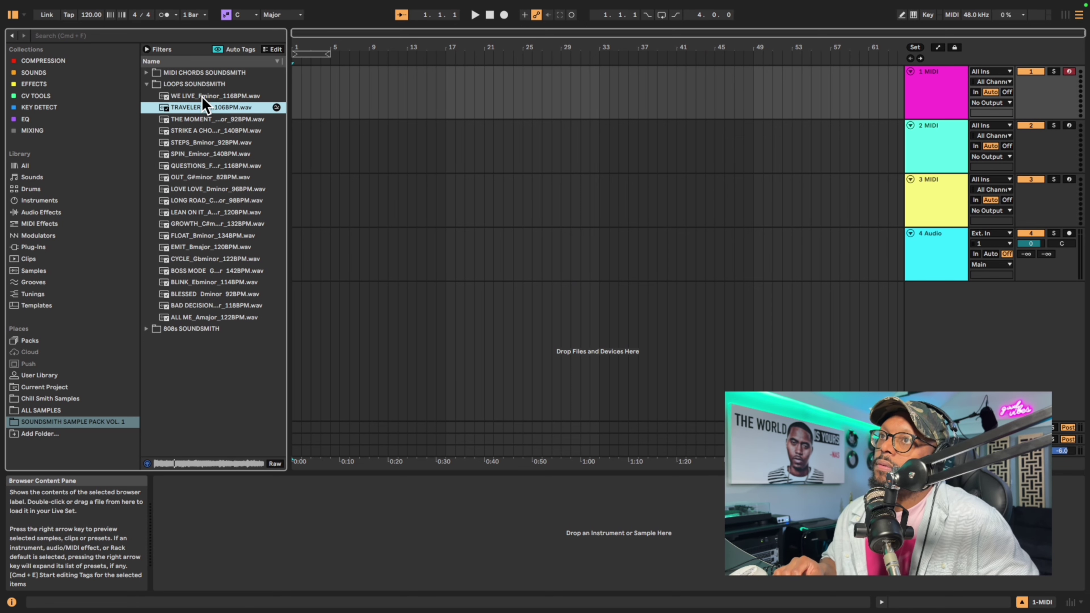
key("Down")
key("Down")
key("Down")
key("Down")
key("Down")
key("Down")
key("Down")
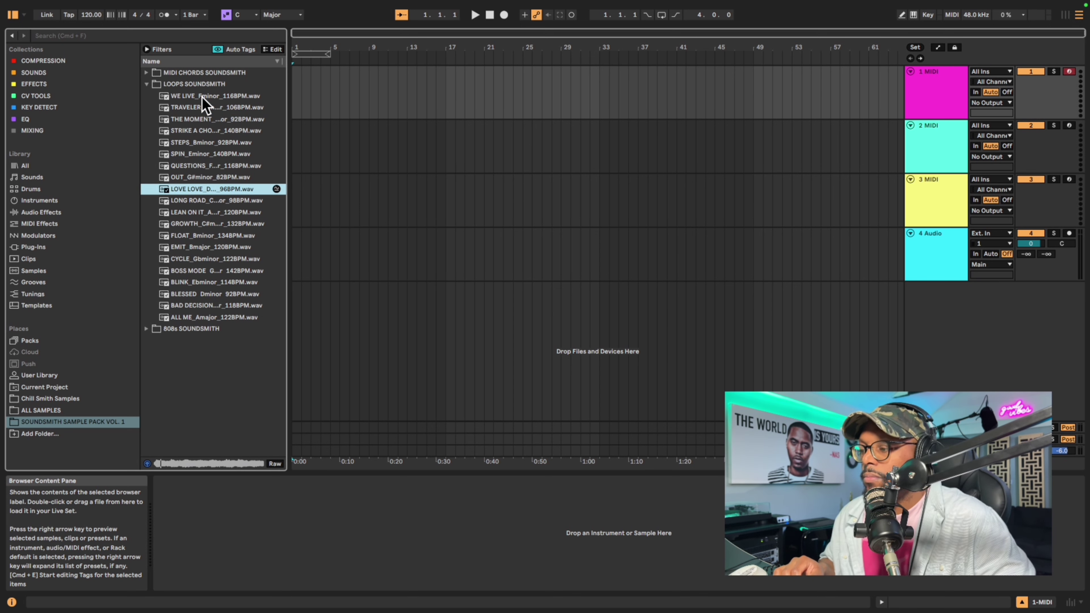
key("Down")
key("Down")
key("Down")
key("Down")
key("Down")
key("Down")
key("Down")
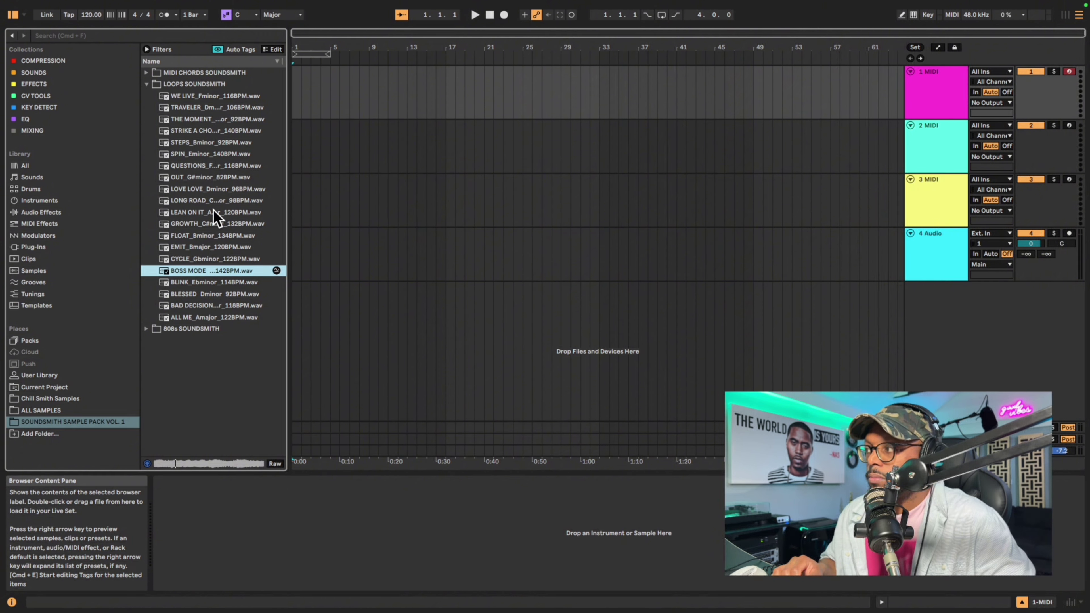
key("Down")
key("Down")
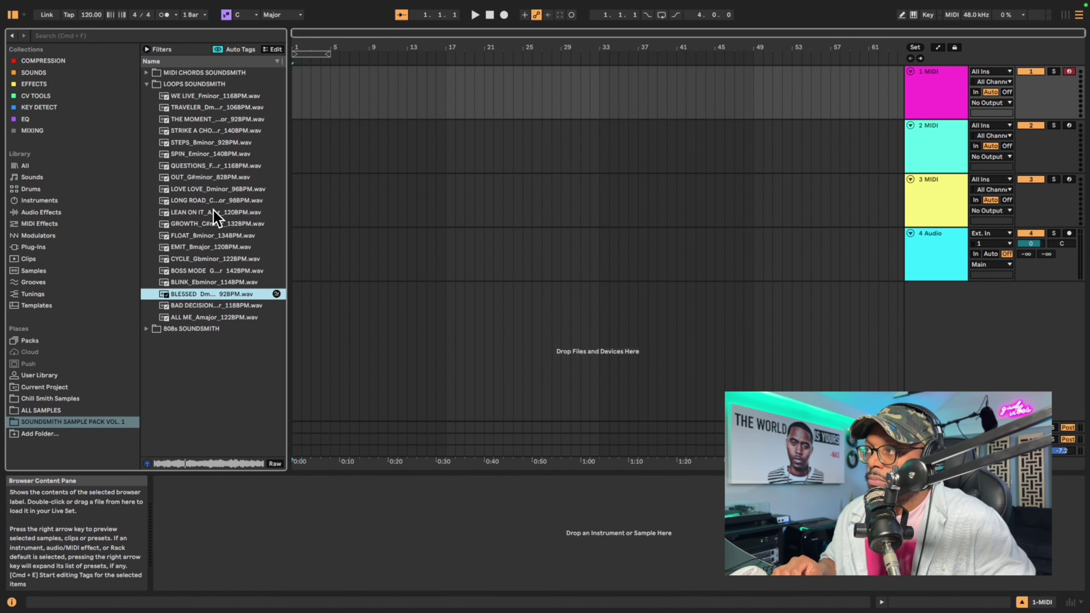
key("Down")
key("Down")
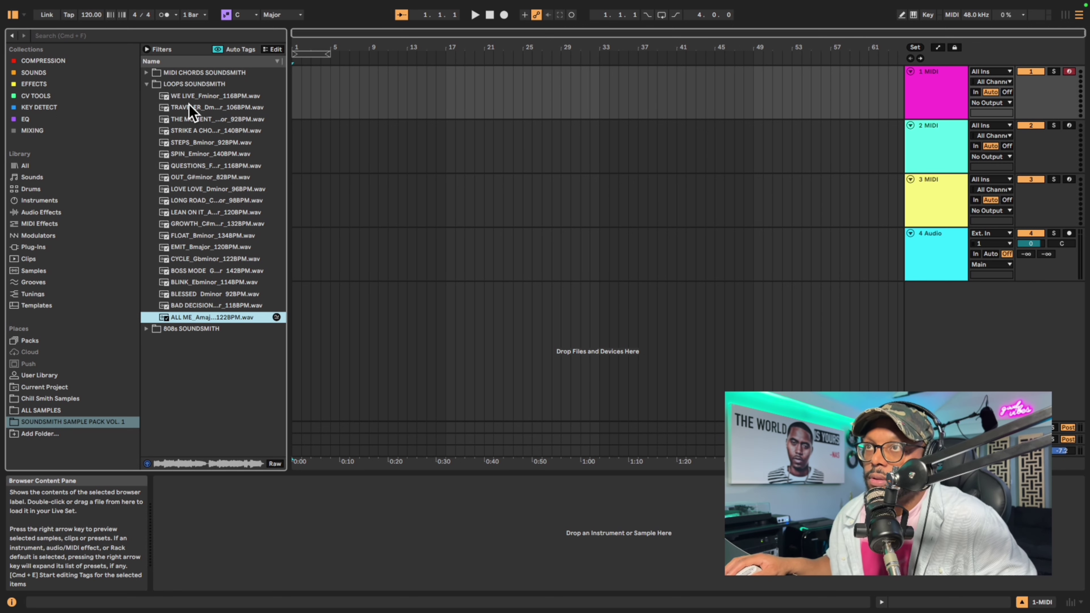
- Place WE LIVE_Fminor_116BPM.wav on a new audio track starting at bar 1, and select its clip
left_click_drag(189, 101, 298, 302)
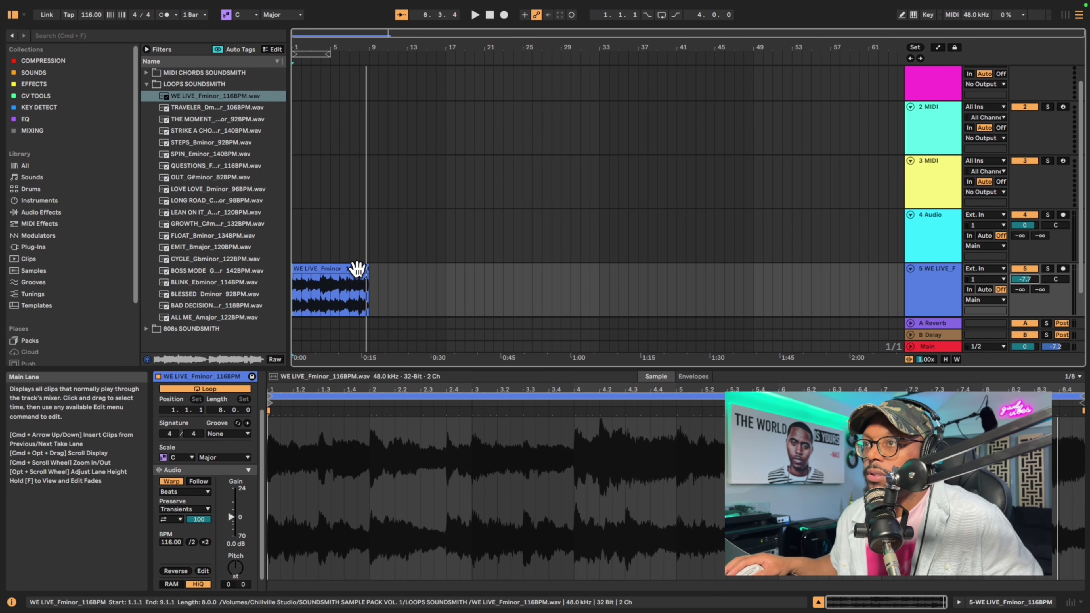
left_click(325, 270)
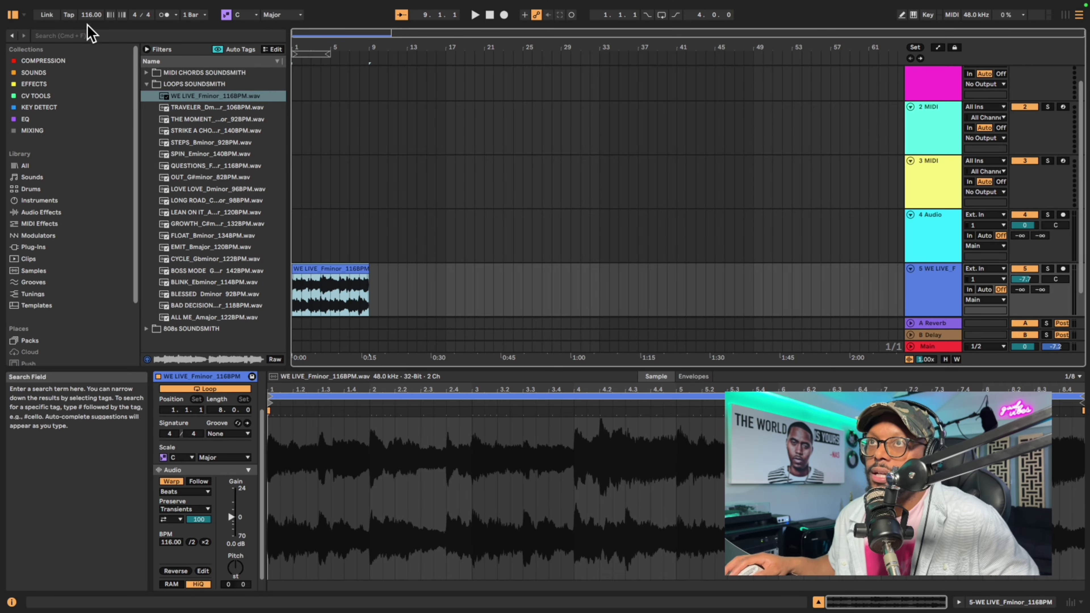
- Set the project tempo to 156 BPM and play the WE LIVE clip at that tempo
left_click_drag(91, 15, 91, 1)
left_click(303, 269)
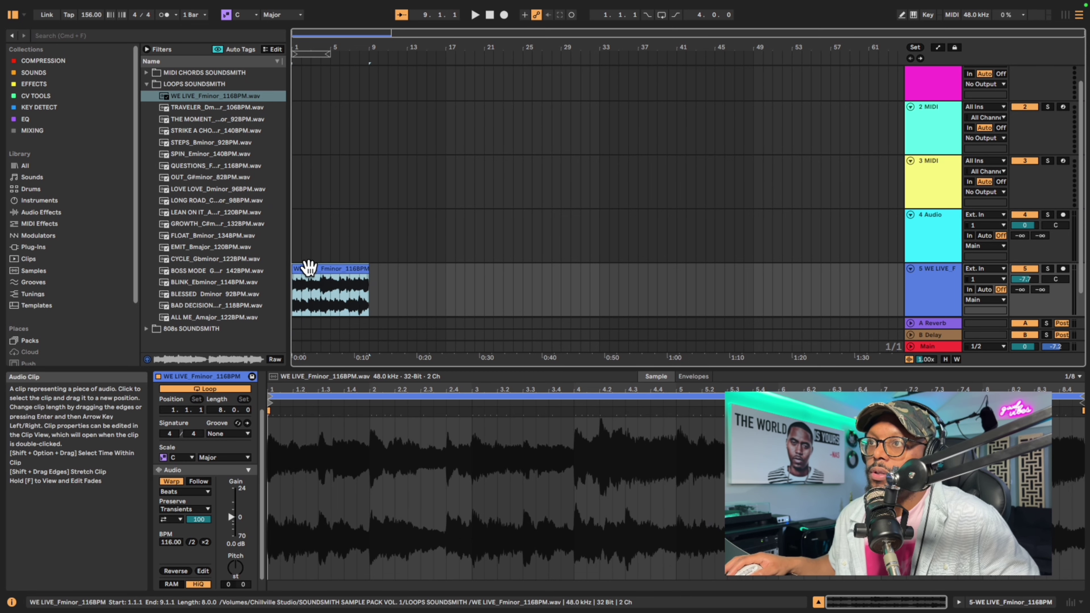
key("space")
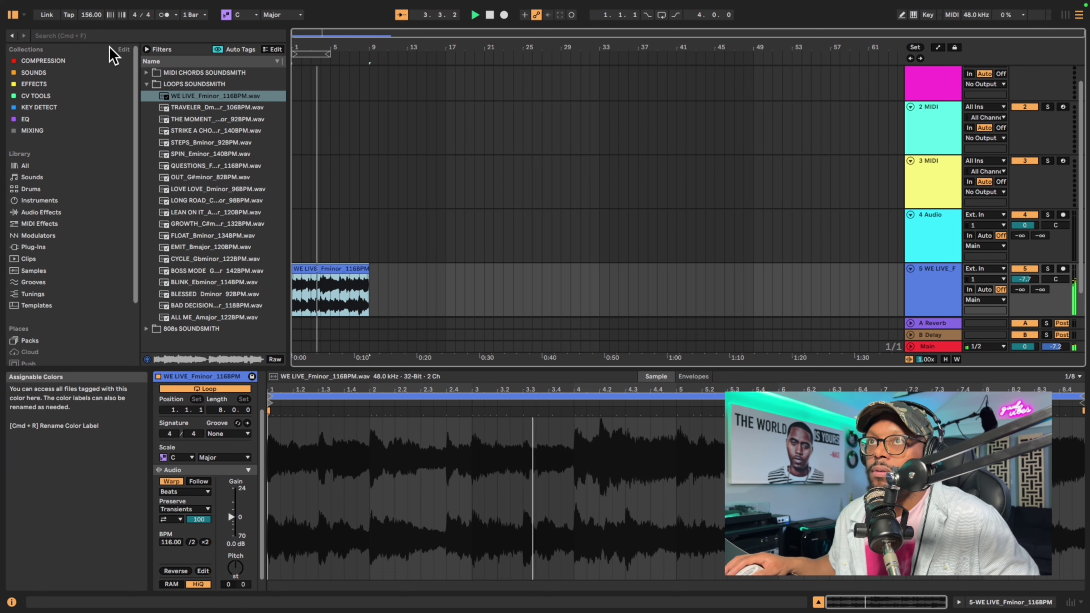
- Set the project tempo to 85 BPM and play the WE LIVE clip in Complex warp mode
mouse_move(91, 14)
left_mouse_down()
mouse_move(91, 38)
mouse_move(93, 17)
left_mouse_up()
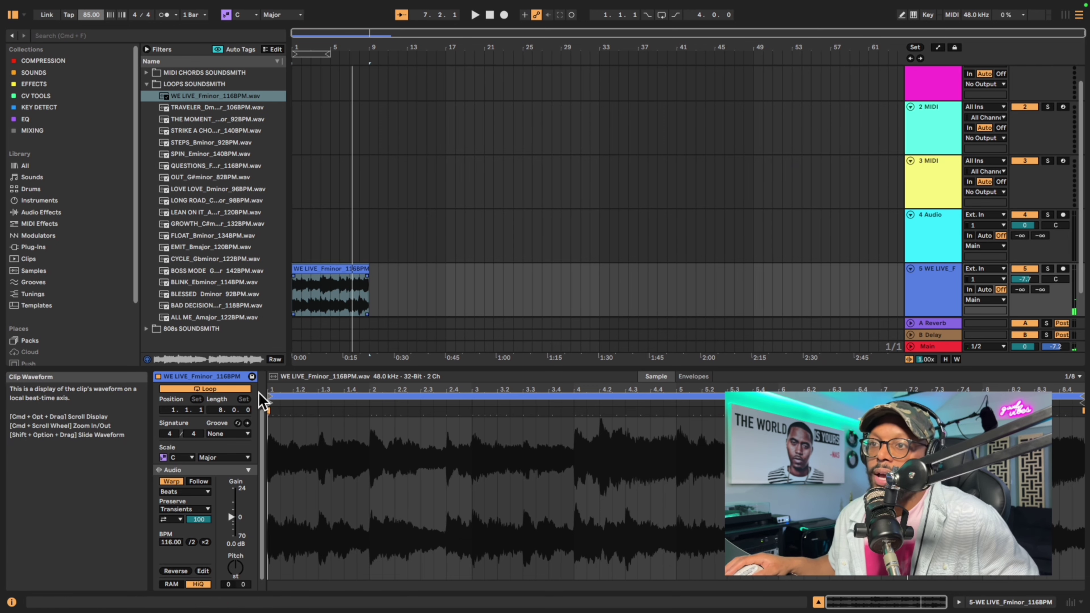
left_click(183, 492)
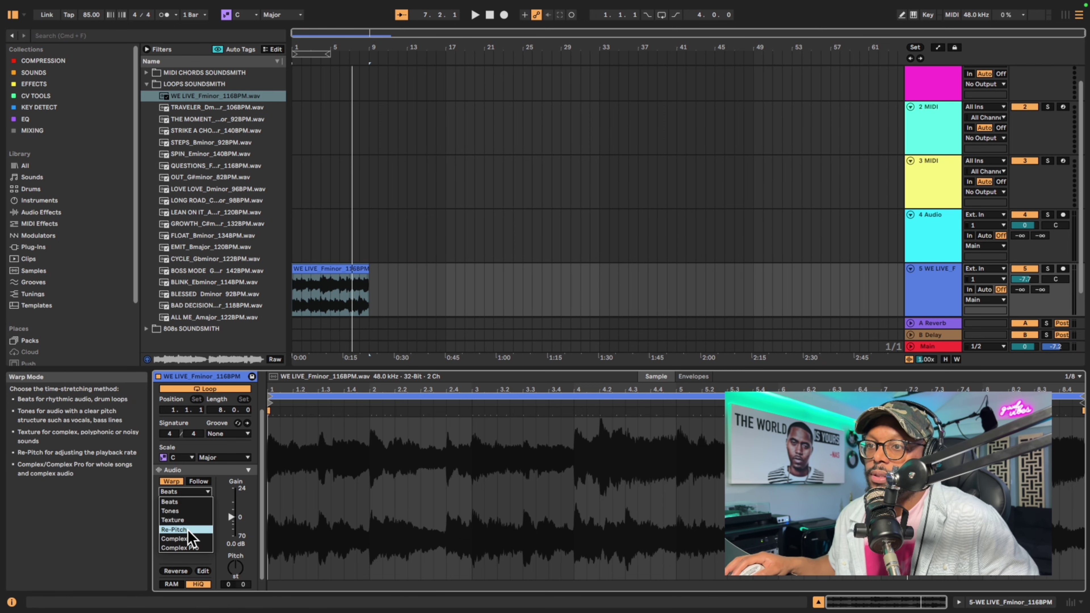
left_click(189, 539)
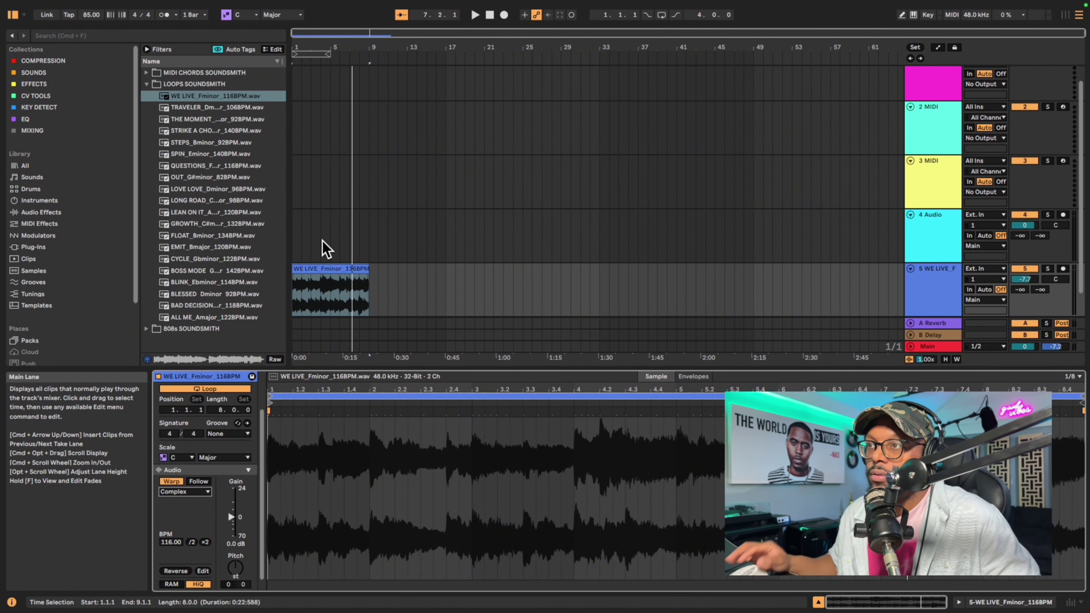
left_click(335, 267)
key("space")
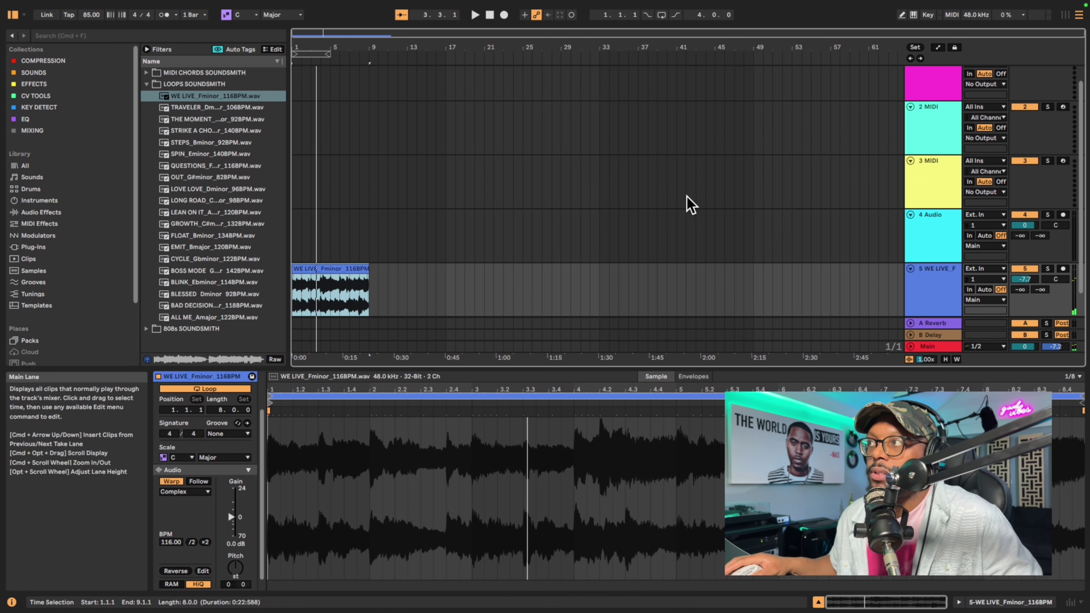
- Load Simpler from the SOUNDS collection onto the 1 MIDI track
scroll(689, 204, "up", 1)
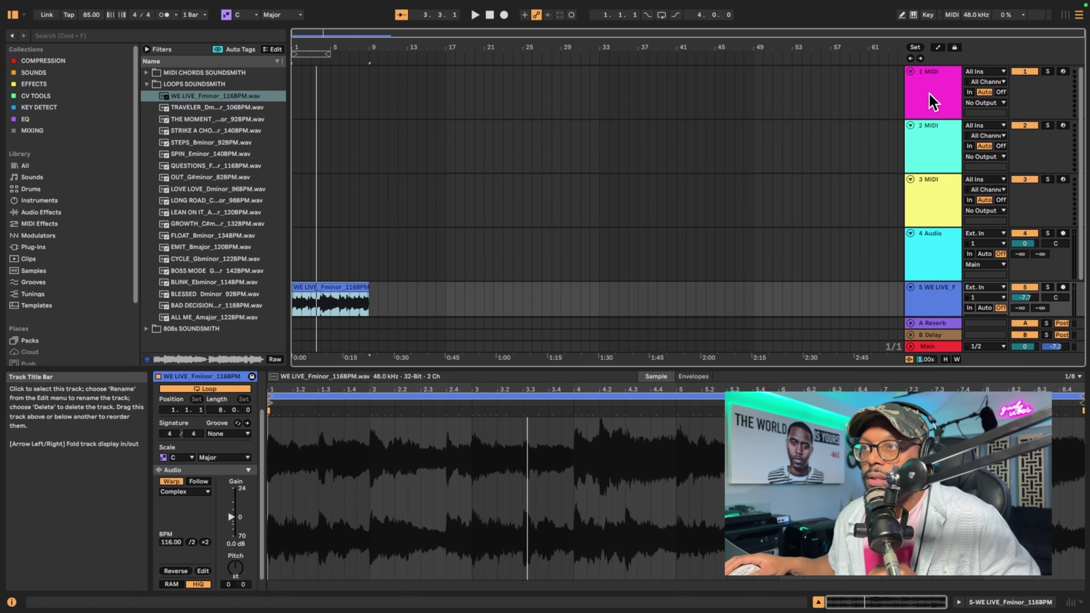
left_click(932, 102)
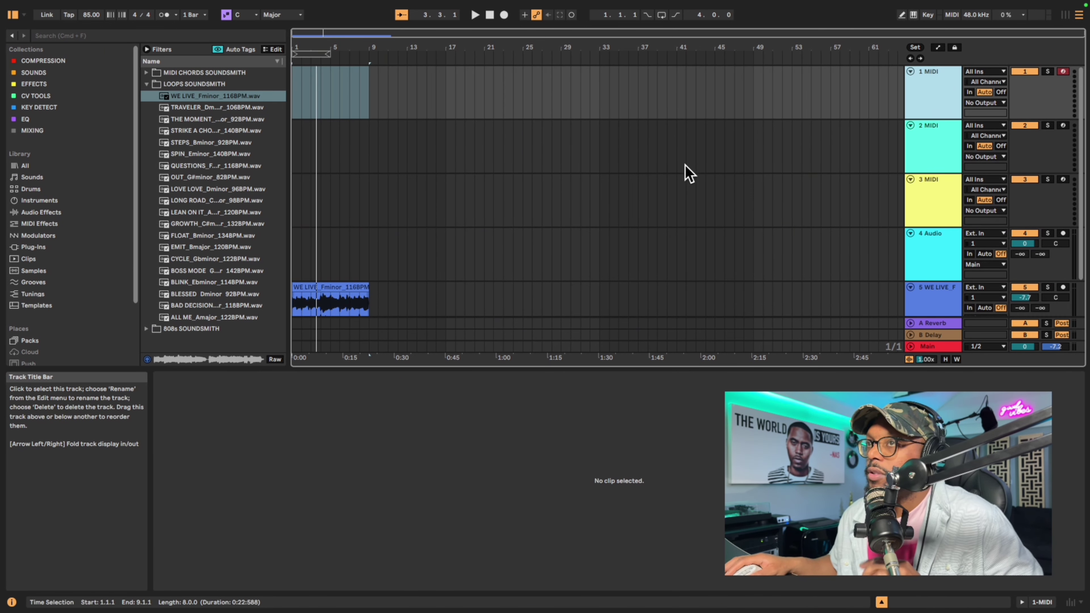
left_click(35, 73)
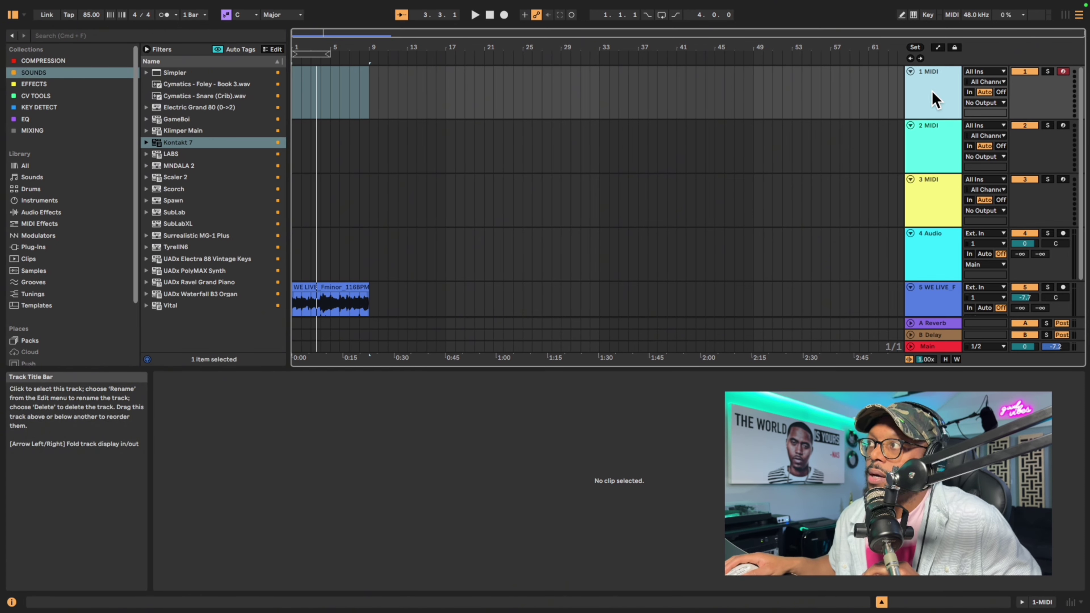
left_click(182, 74)
double_click(183, 74)
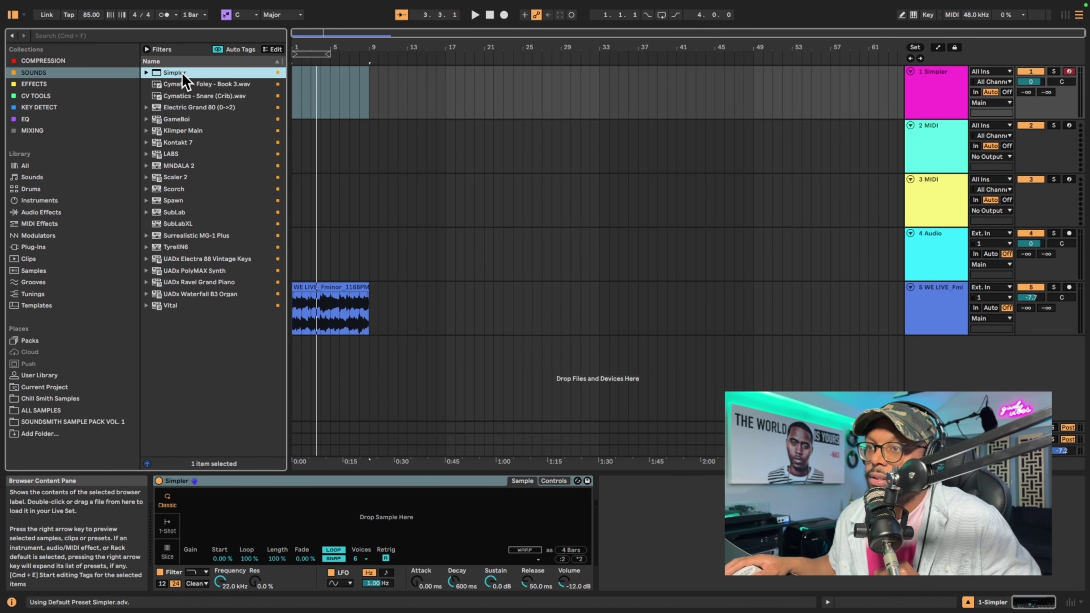
- Load the WE LIVE clip into Simpler and set it to Slice mode, sliced by Region
left_click_drag(343, 285, 356, 507)
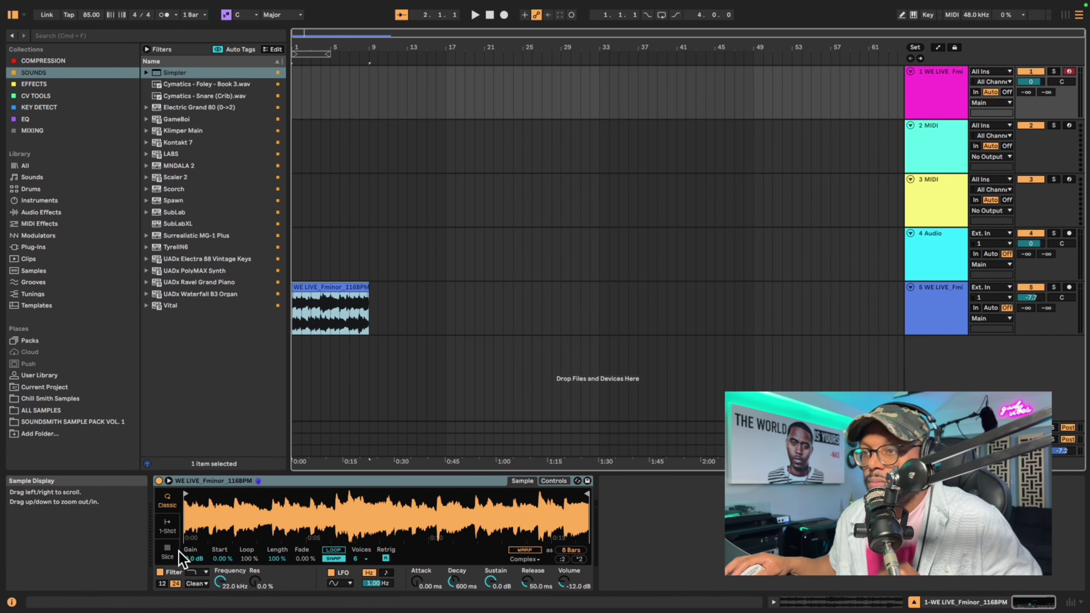
left_click(168, 553)
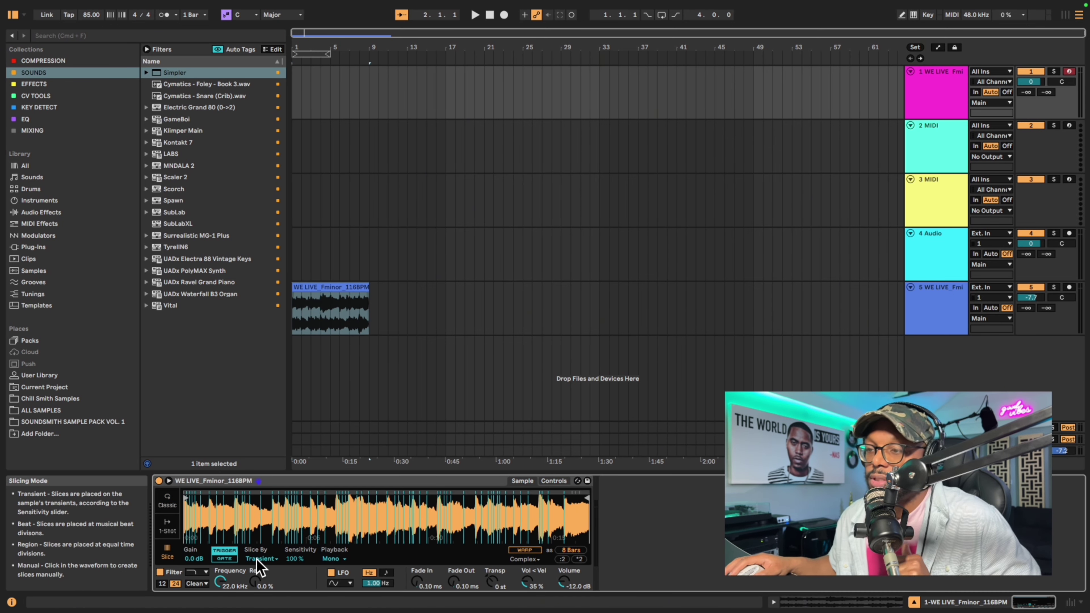
left_click(261, 558)
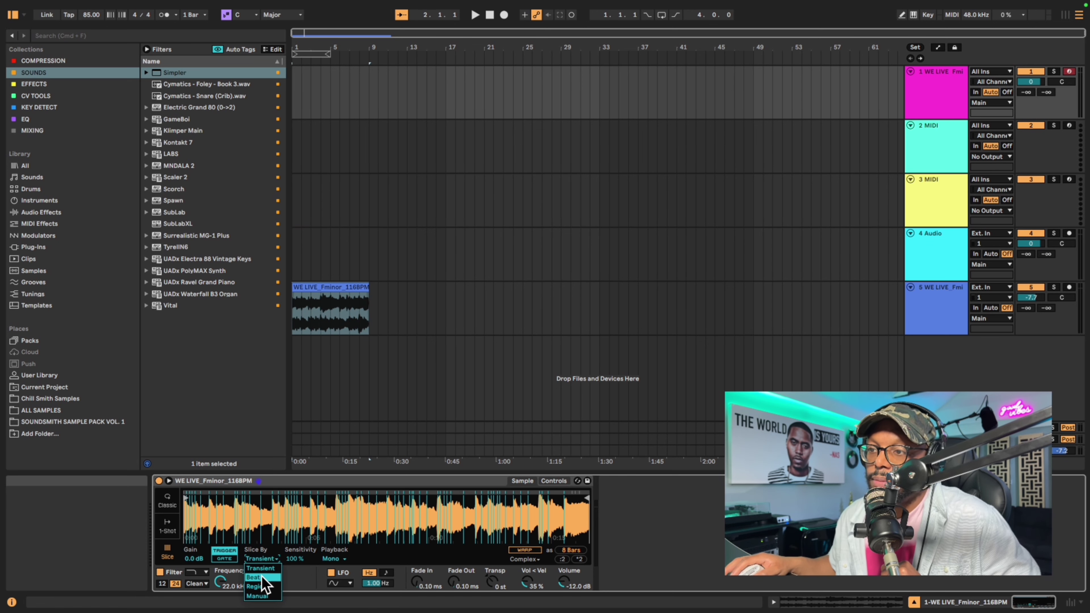
left_click(264, 587)
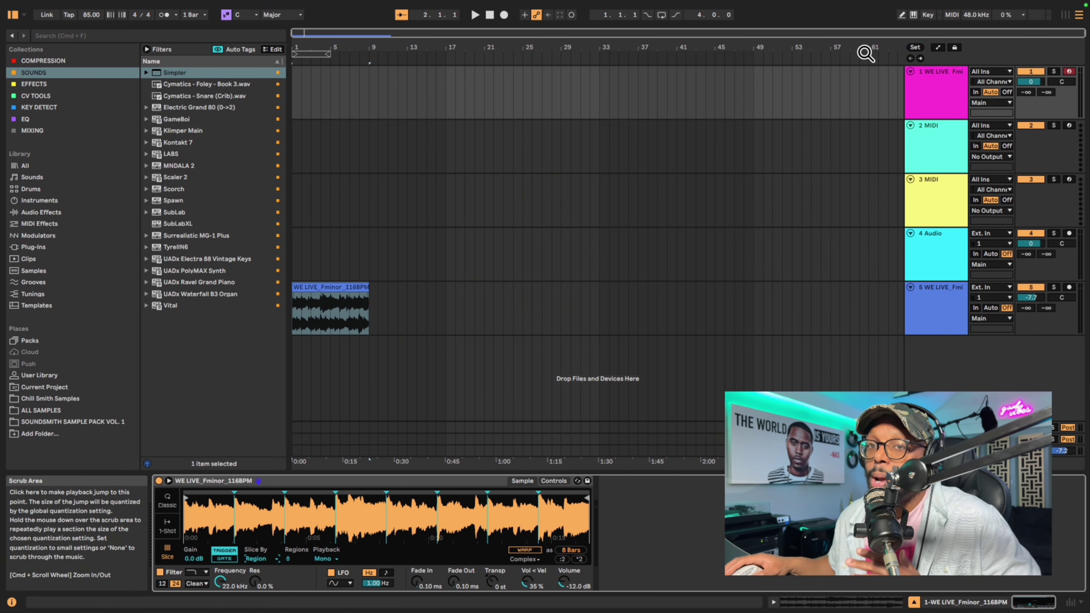
- Enable the computer MIDI keyboard and shift its octave range down to C1 to D2
left_click(913, 15)
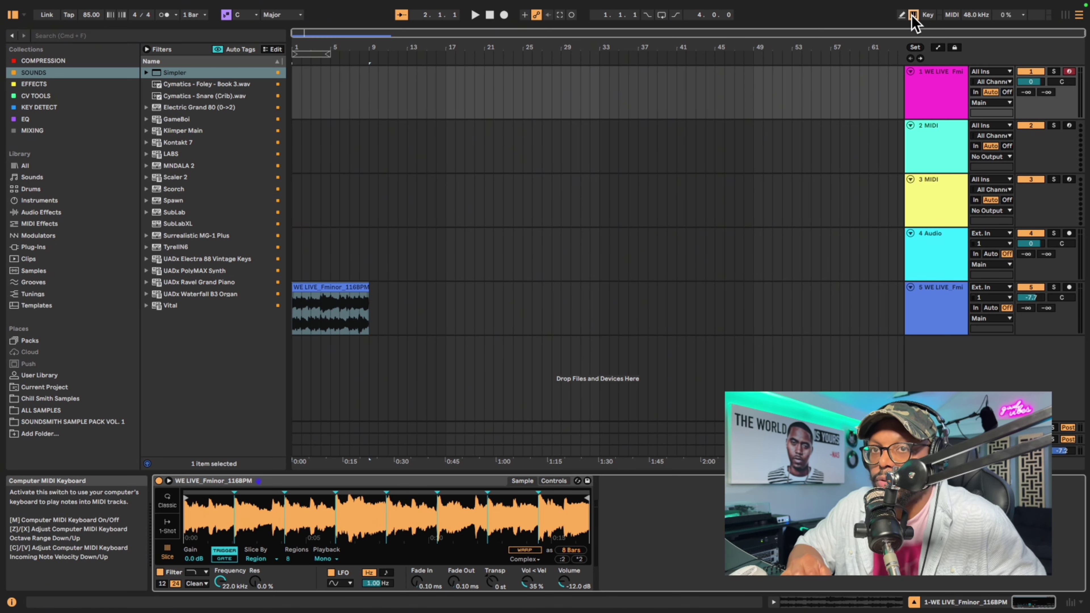
key("z")
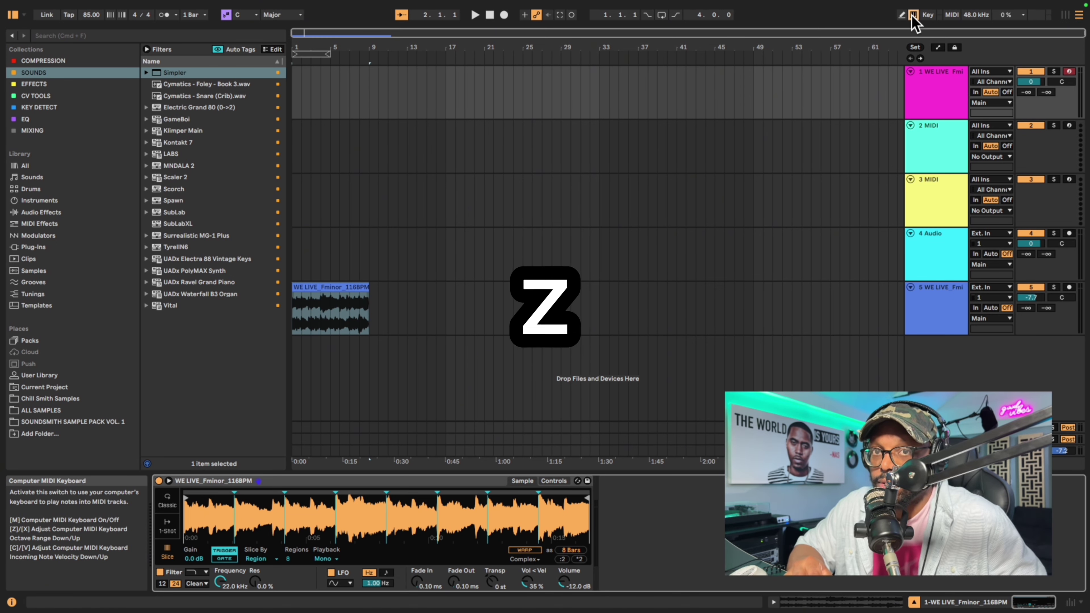
key("x")
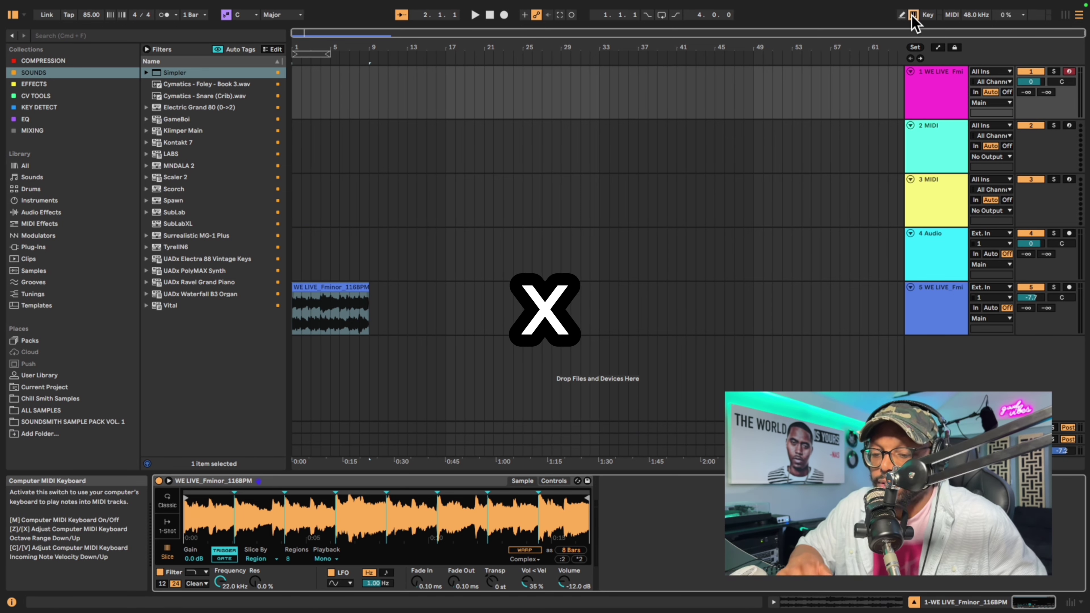
key("z")
- Audition the WE LIVE slices in Simpler by playing different notes on the computer MIDI keyboard
key("a")
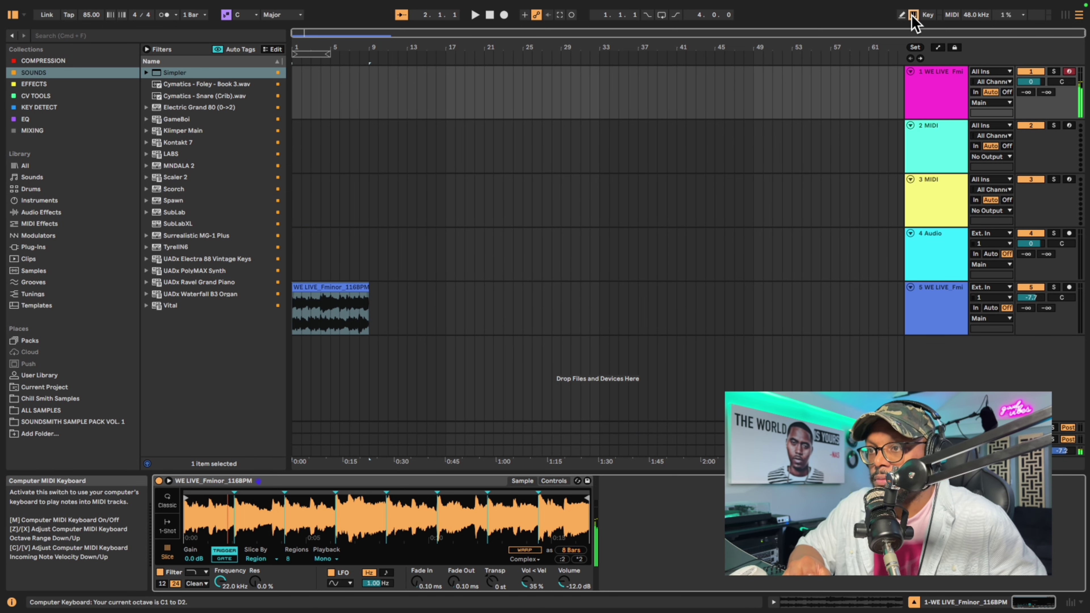
key("a")
key("d")
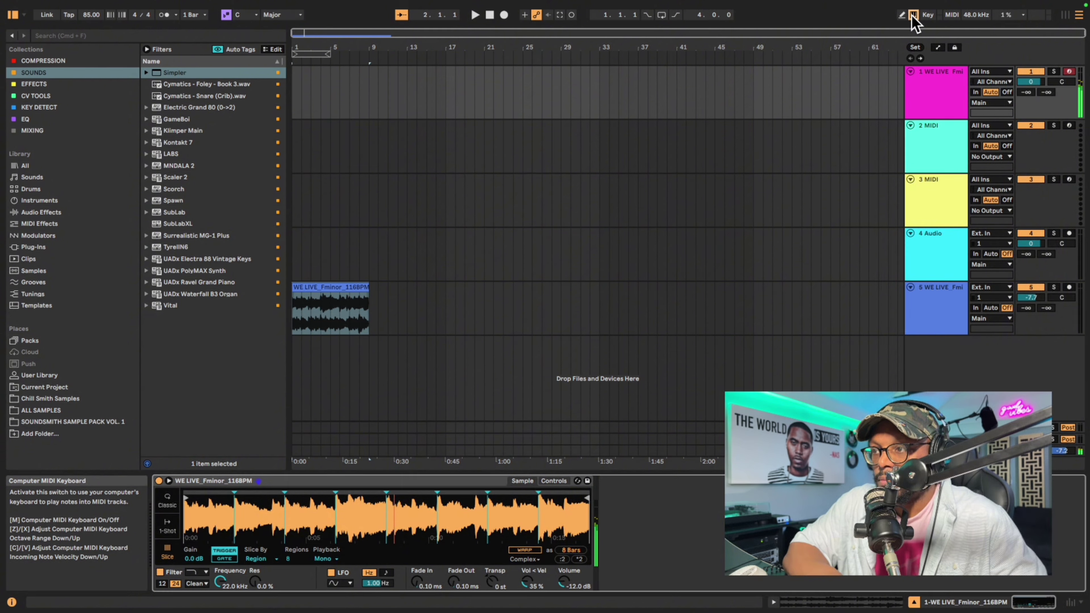
key("a")
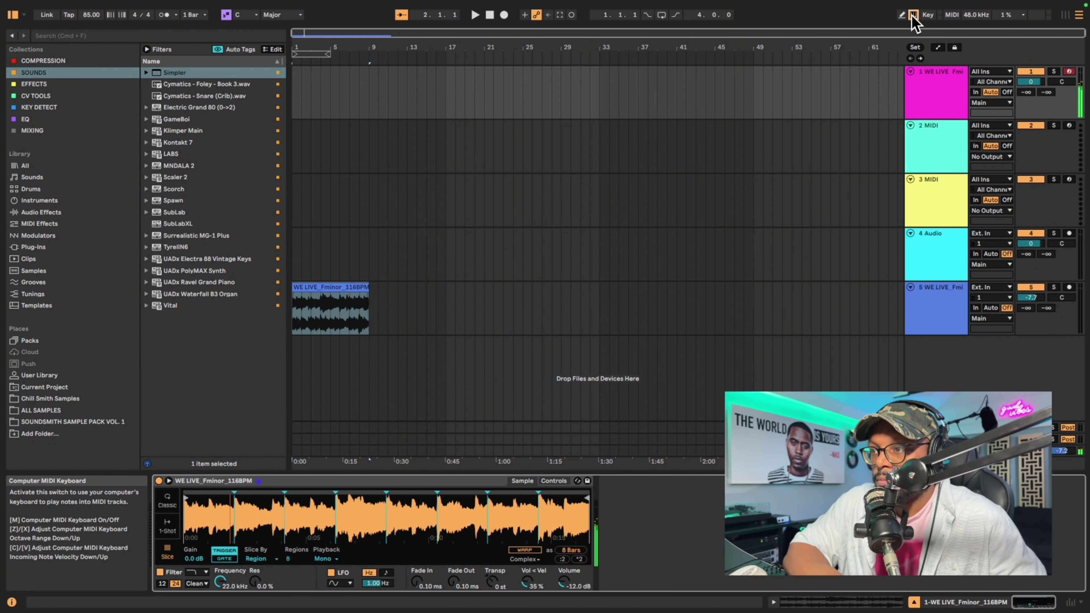
key("a")
key("d")
key("t")
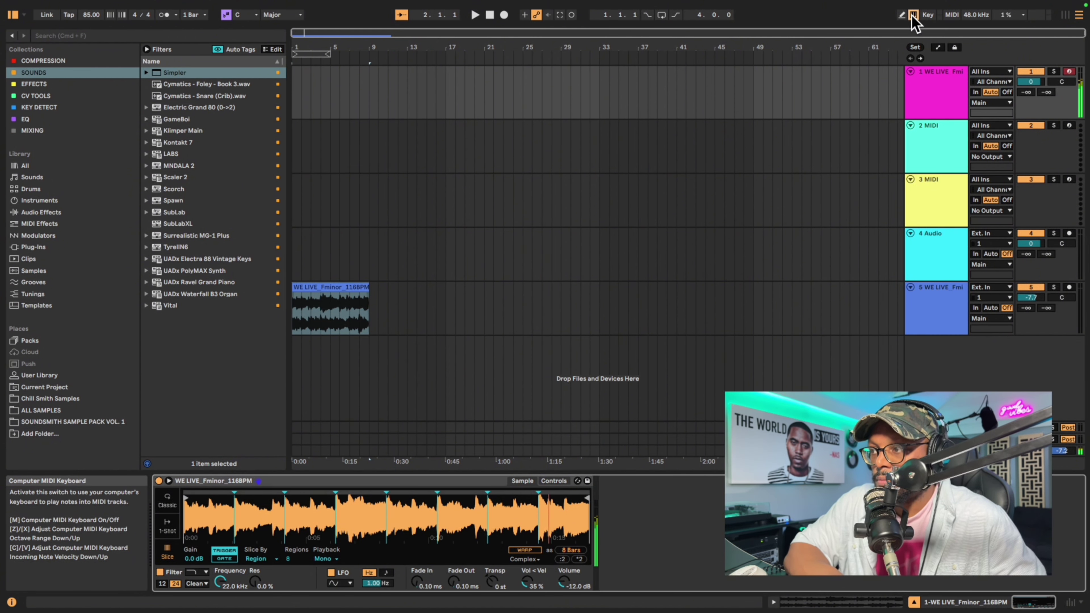
key("a")
key("a")
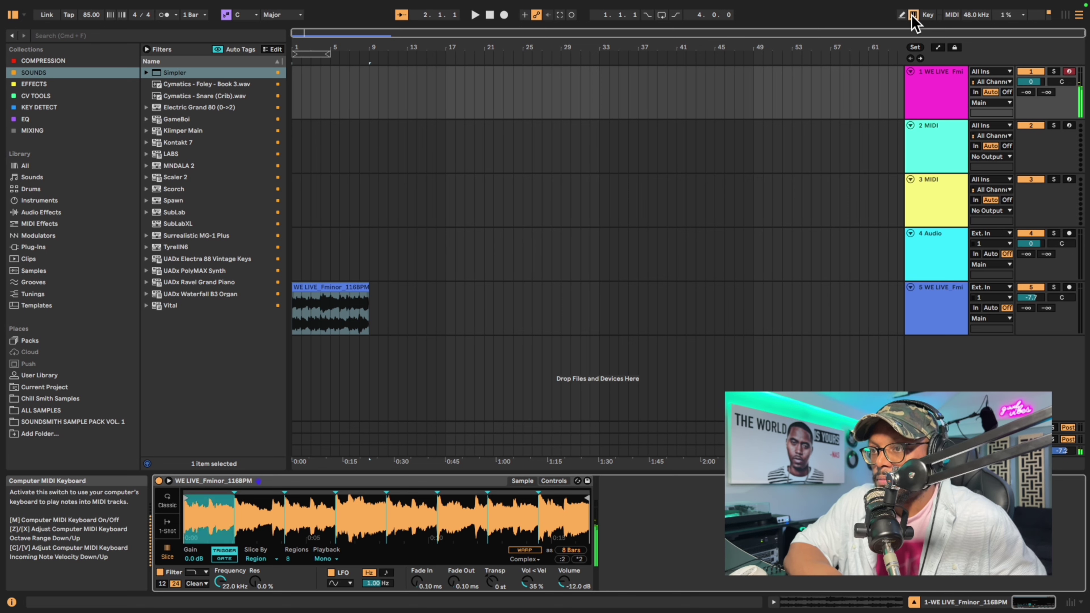
key("f")
key("g")
key("a")
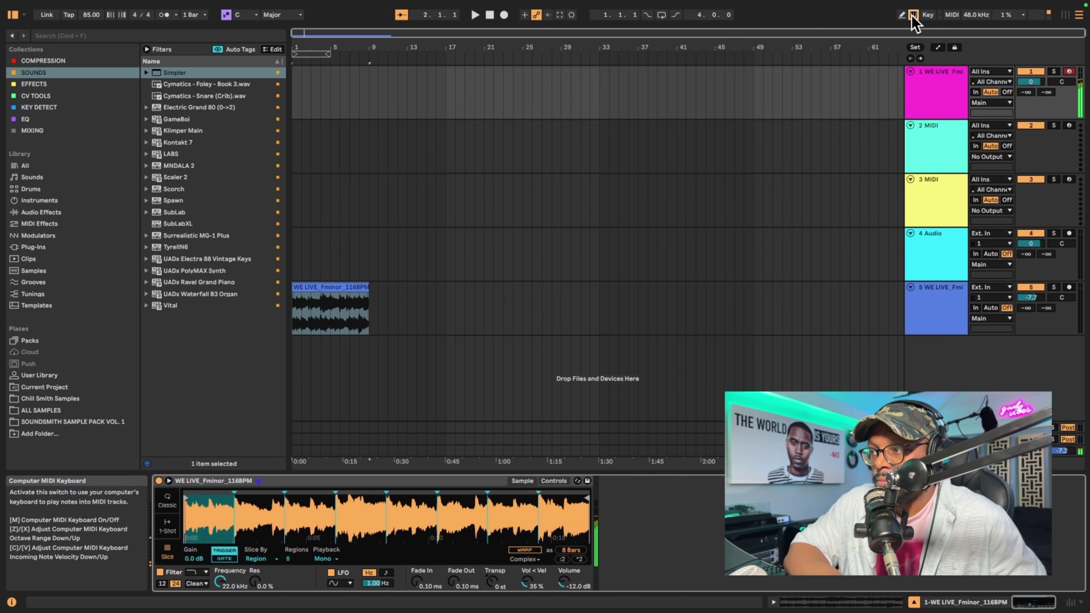
key("a")
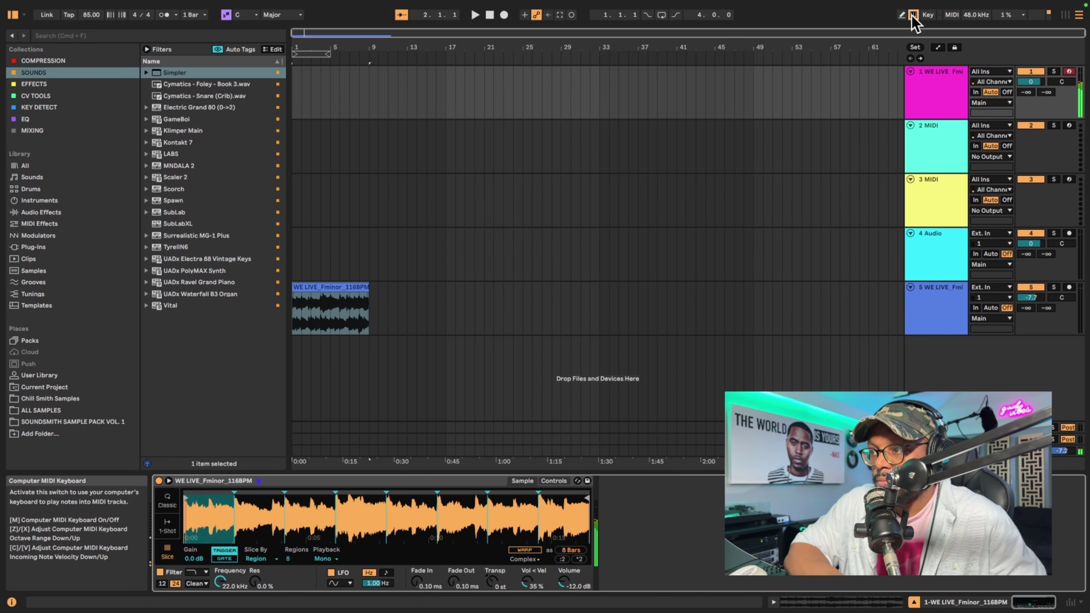
key("f")
key("g")
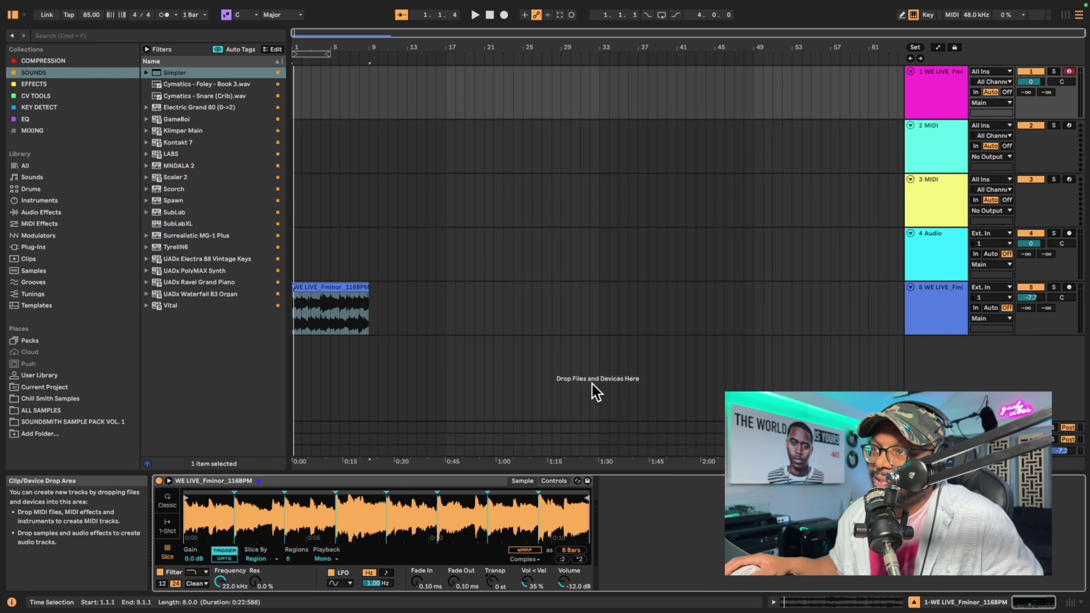
- Try reversing the whole WE LIVE clip on track 5, play it, and undo the reversal
left_click(415, 294)
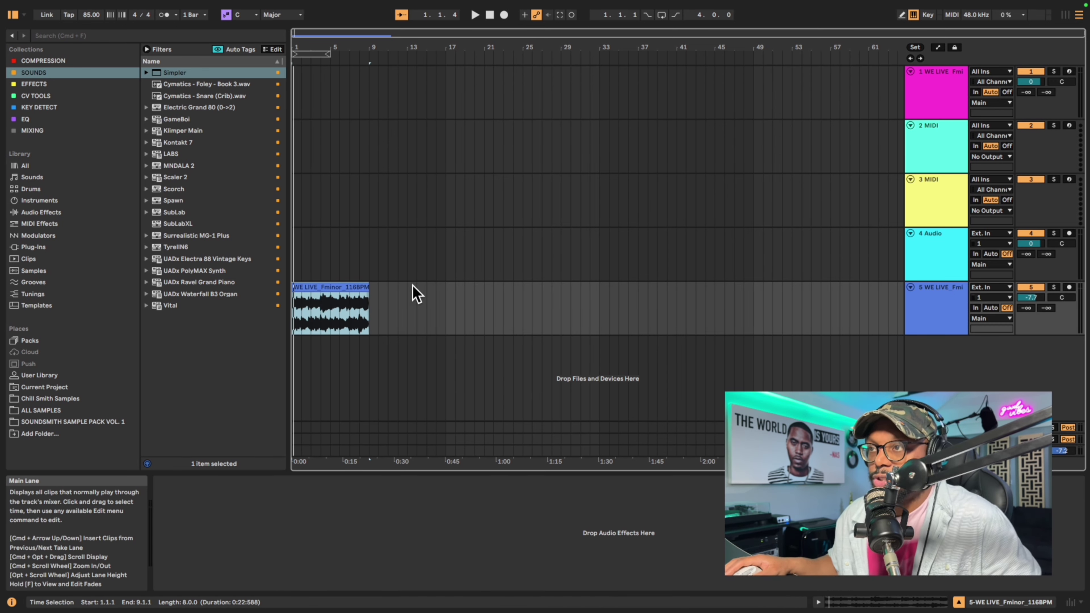
key("plus")
key("plus")
key("plus")
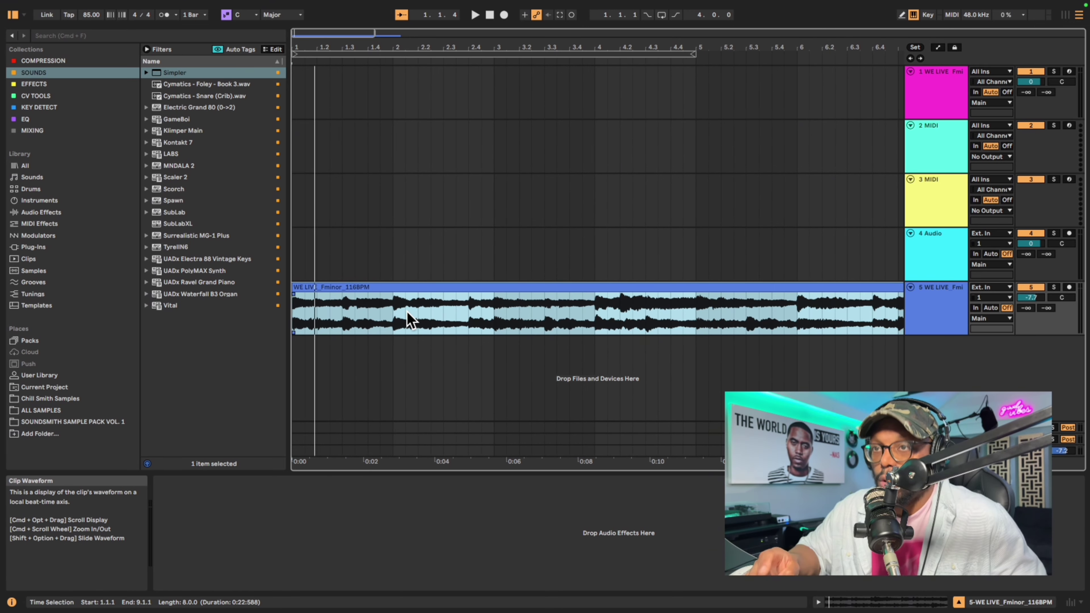
key("super+plus")
key("super+minus")
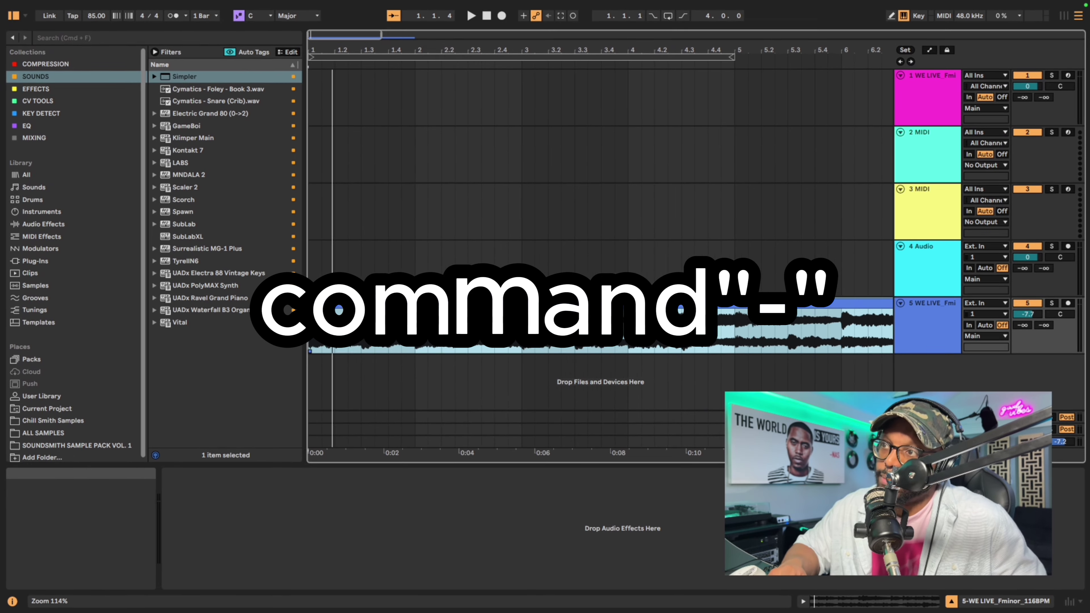
right_click(349, 267)
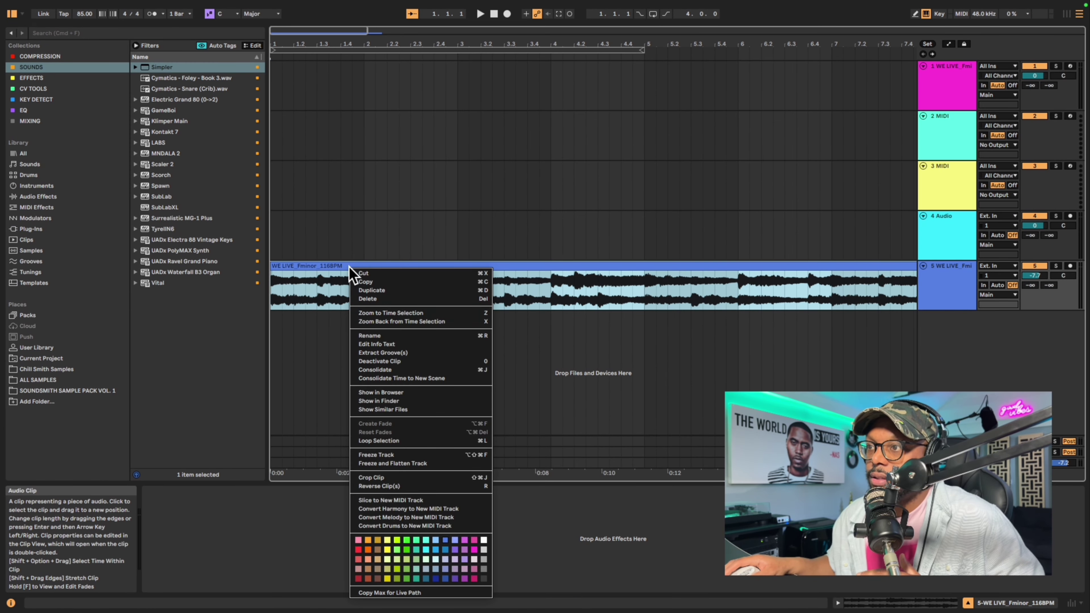
left_click(424, 486)
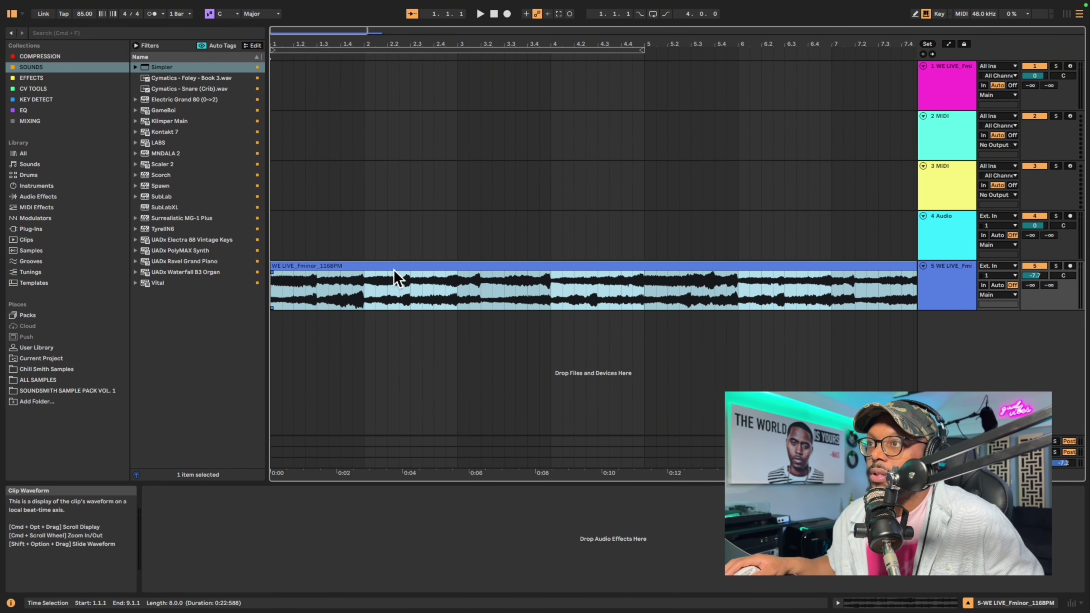
key("space")
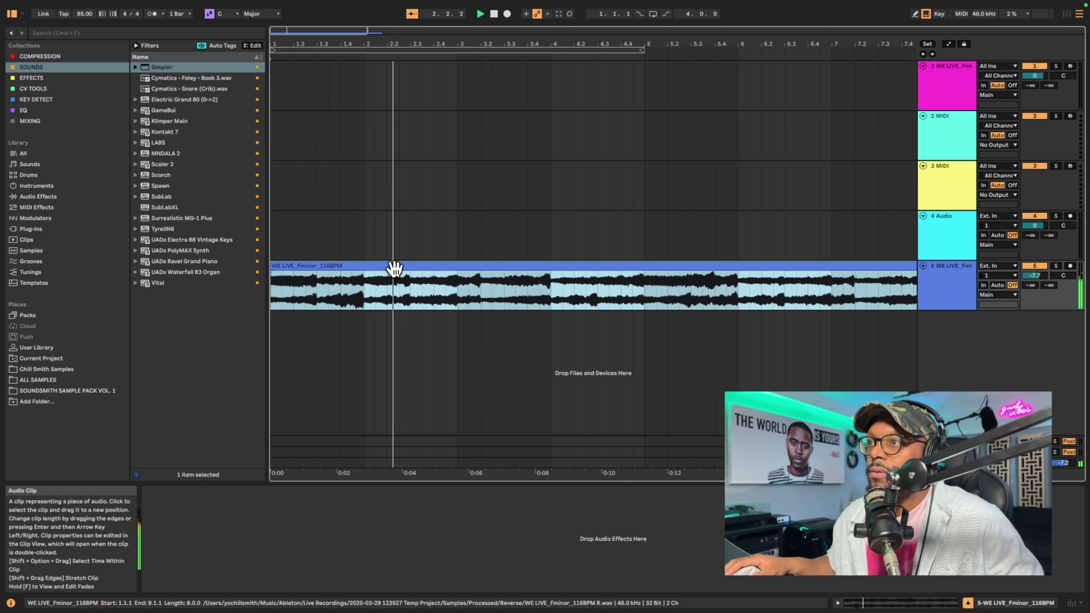
key("space")
key("super+z")
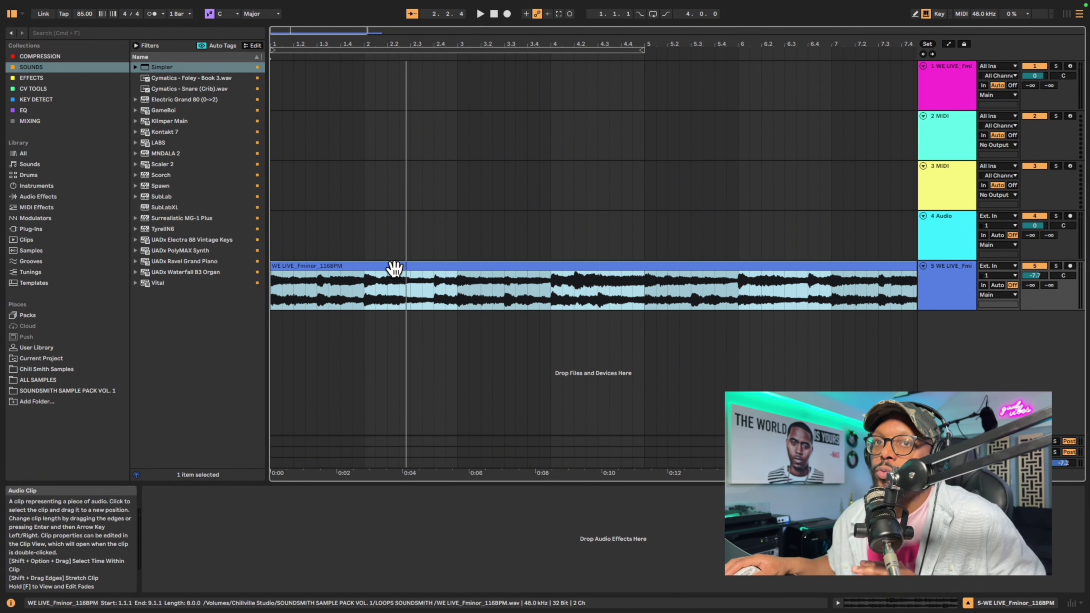
- Reverse only the section of the WE LIVE clip from 2.3.1 to 3.1.1 and play the arrangement from the start
left_click_drag(411, 295, 459, 296)
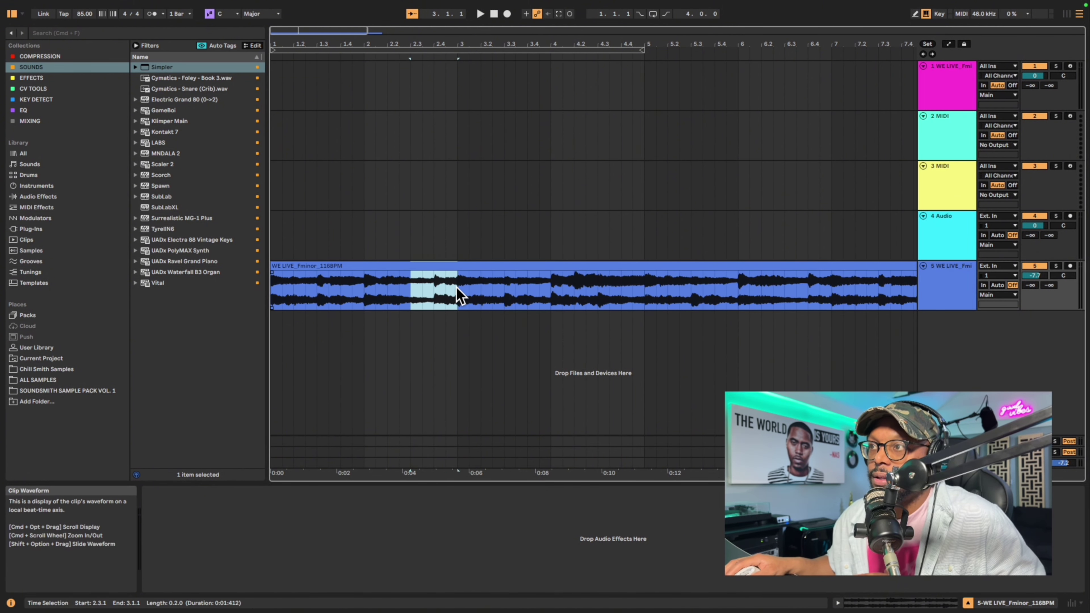
right_click(437, 296)
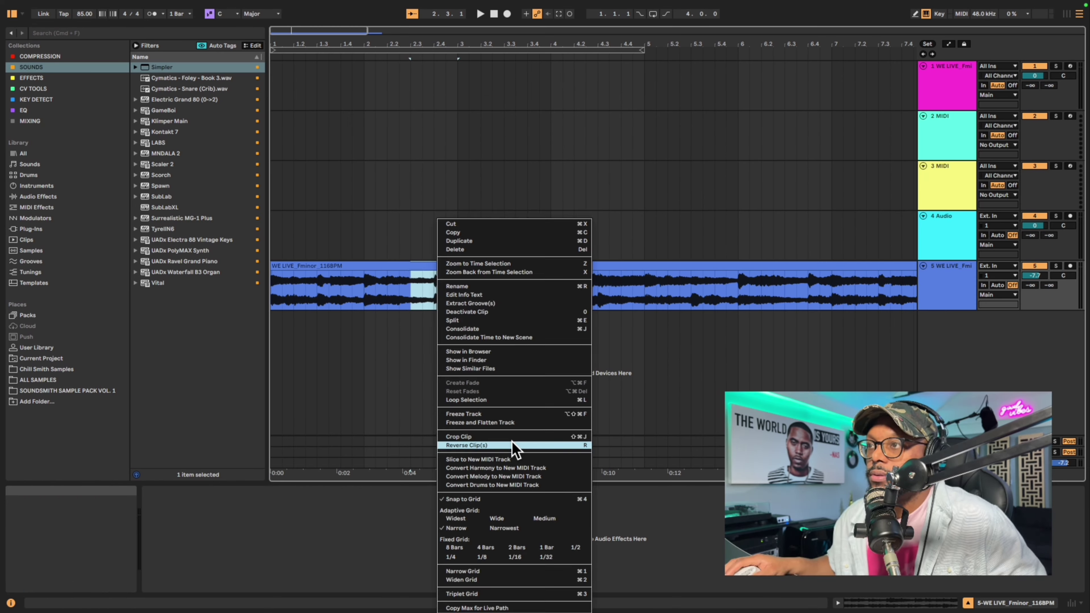
left_click(514, 447)
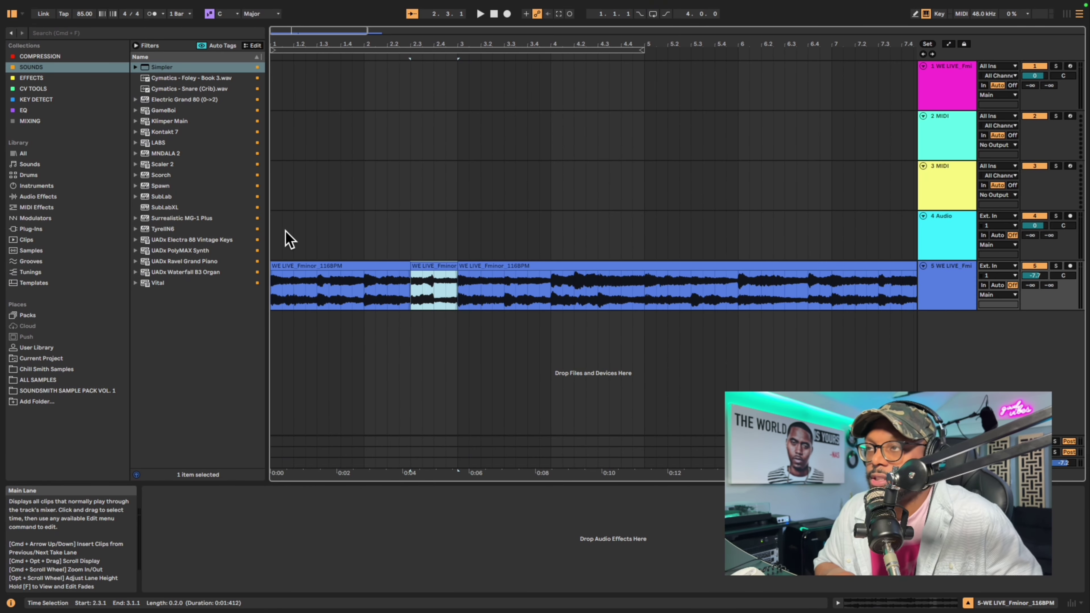
key("Home")
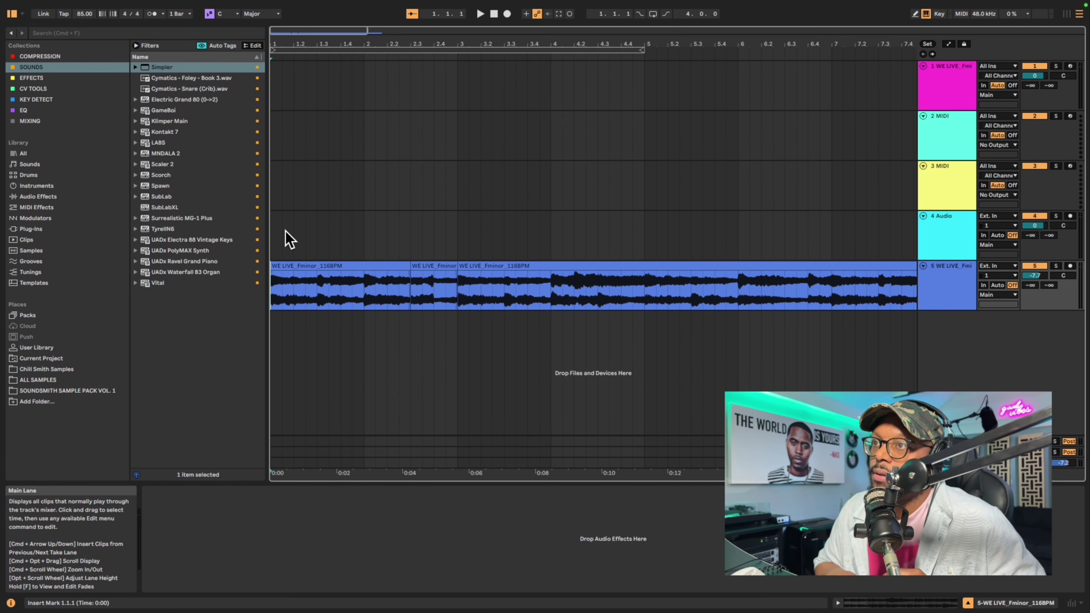
key("space")
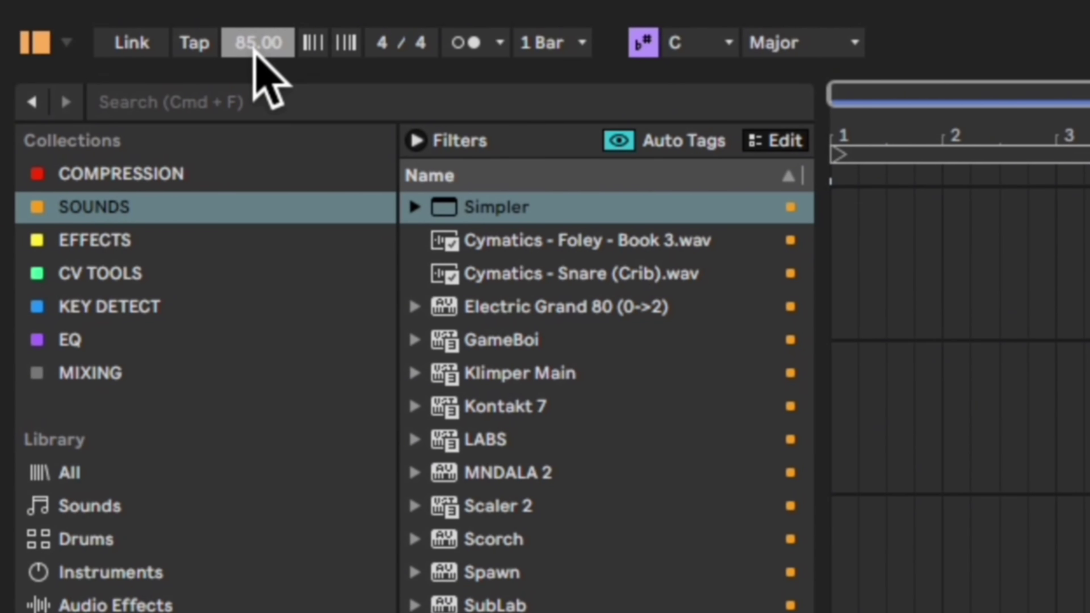
- Set the project tempo to 116 BPM
type("116")
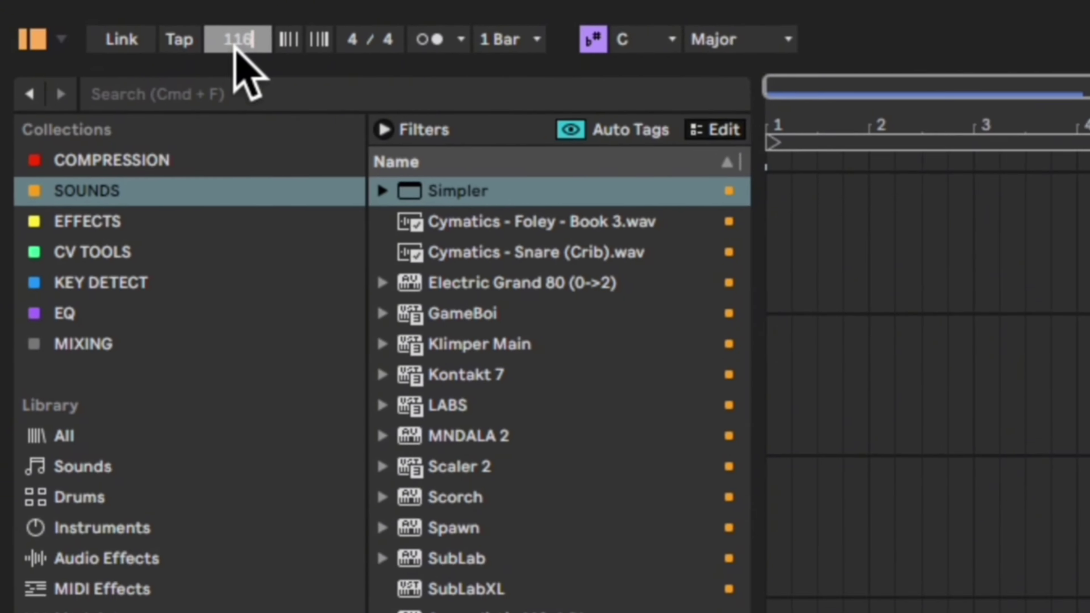
key("Return")
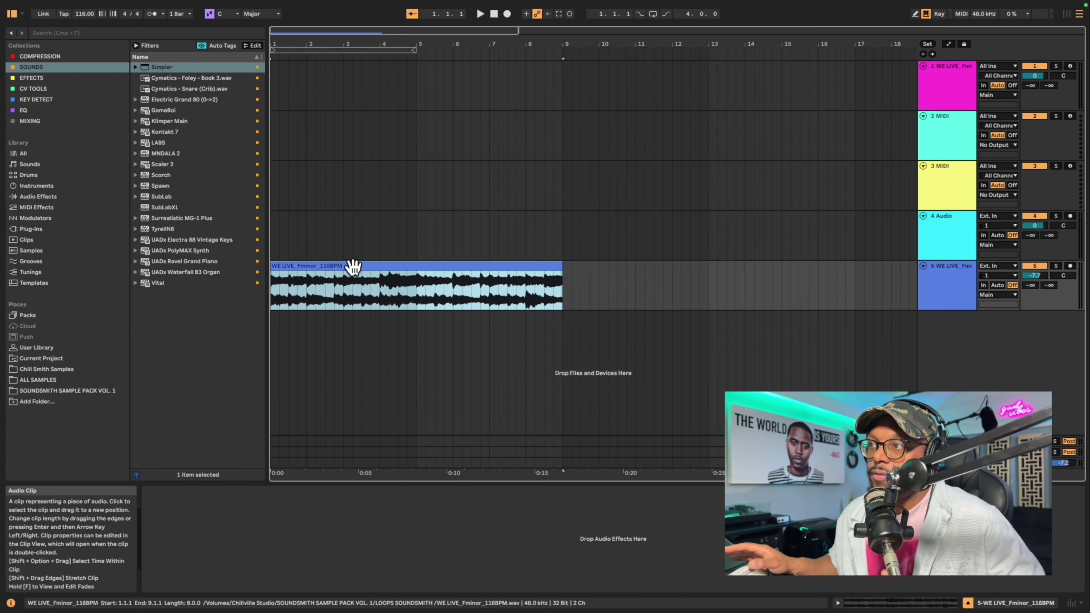
key("w")
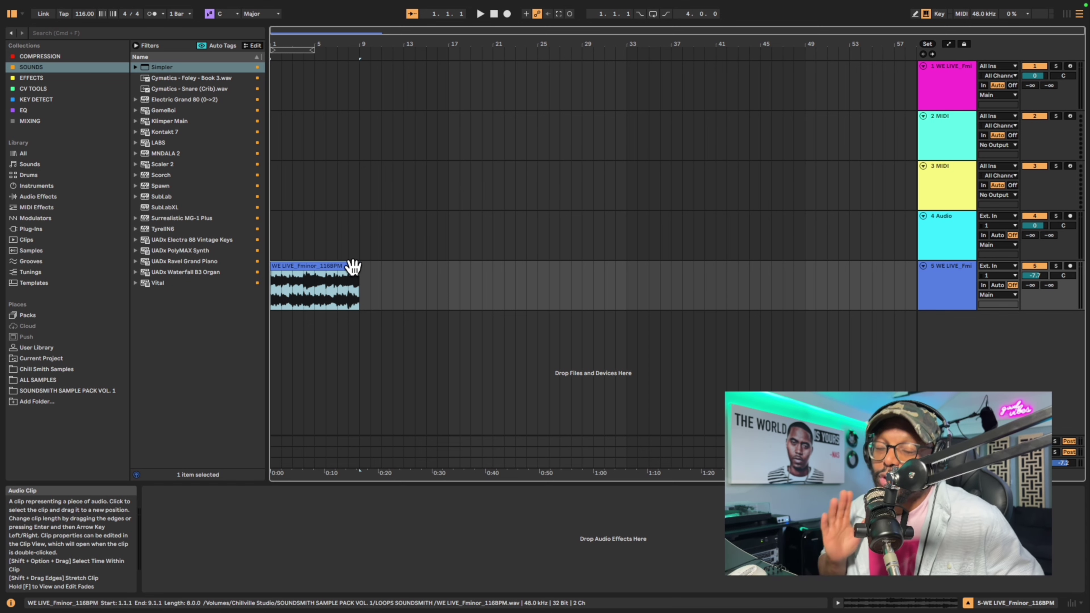
- Open the WE LIVE audio clip on track 5 and set its warp mode to Re-Pitch
double_click(312, 268)
left_click(182, 500)
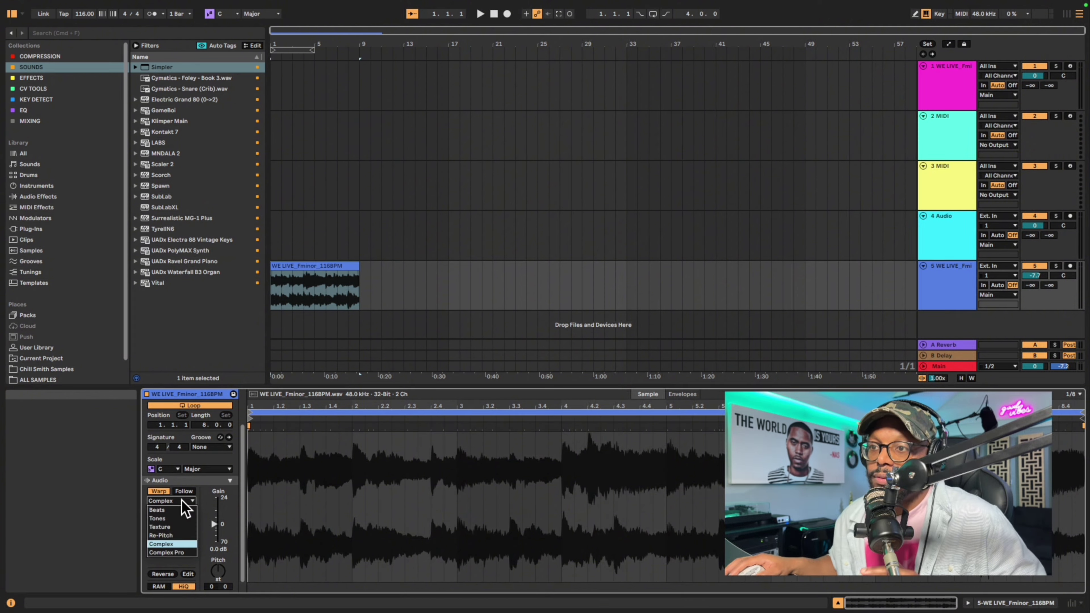
left_click(172, 536)
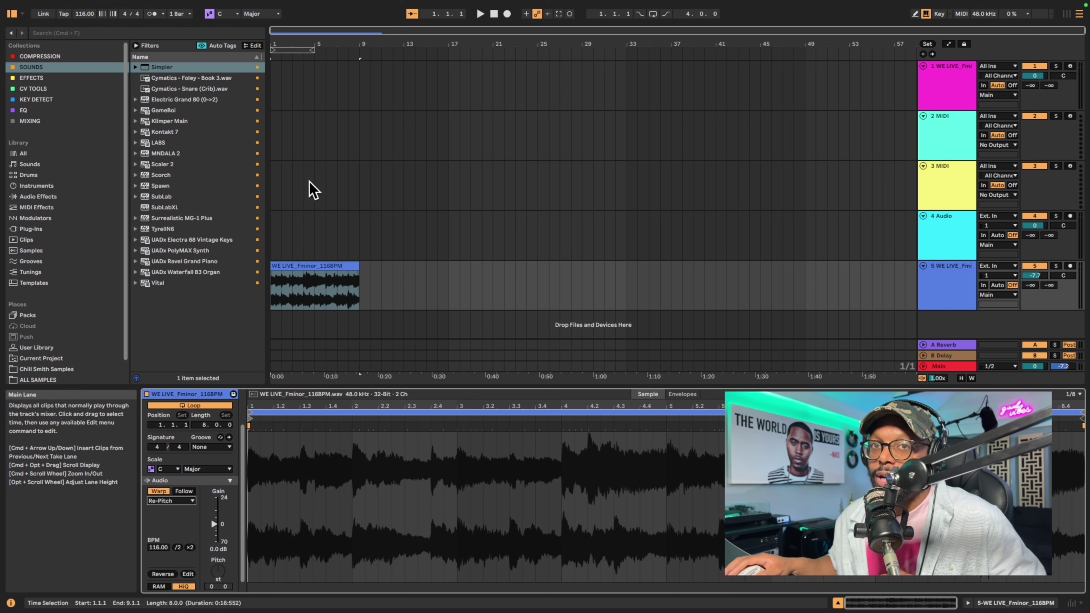
- Loop the arrangement over the WE LIVE clip's eight bars and start playback
left_click(320, 264)
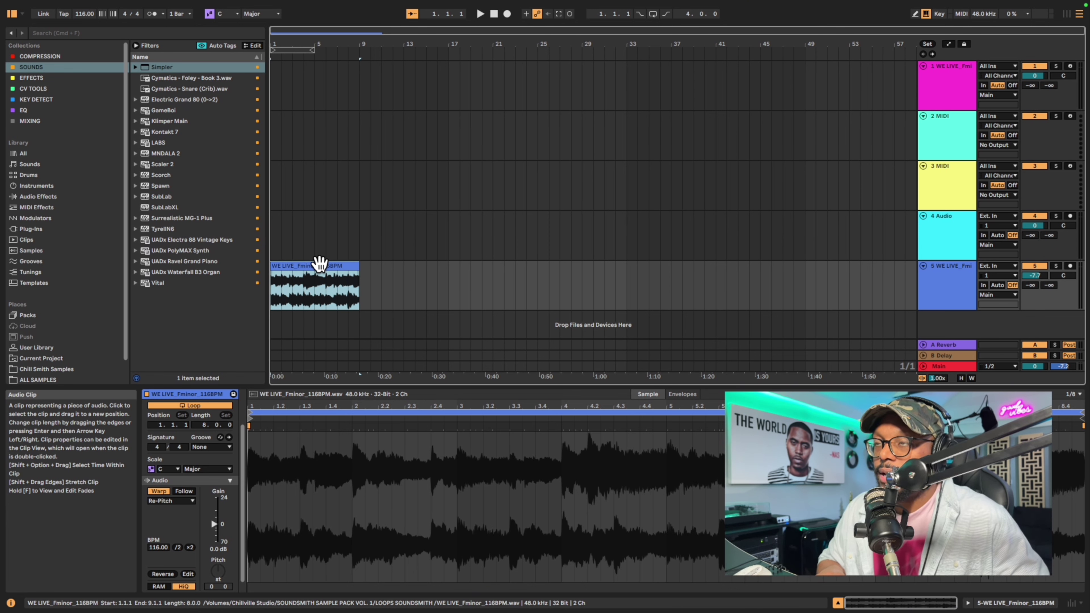
key("super+l")
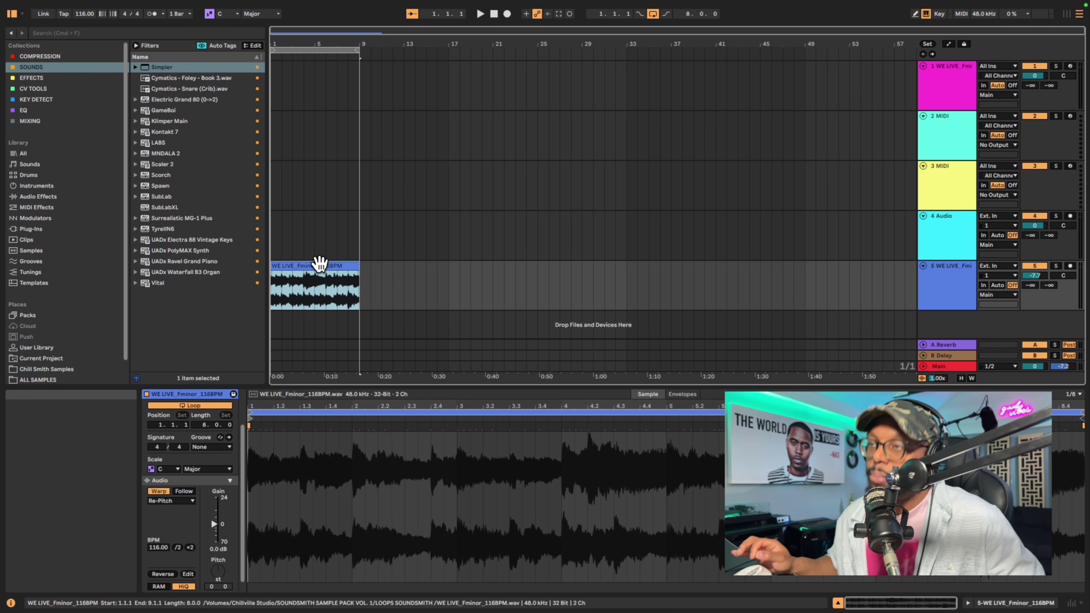
key("space")
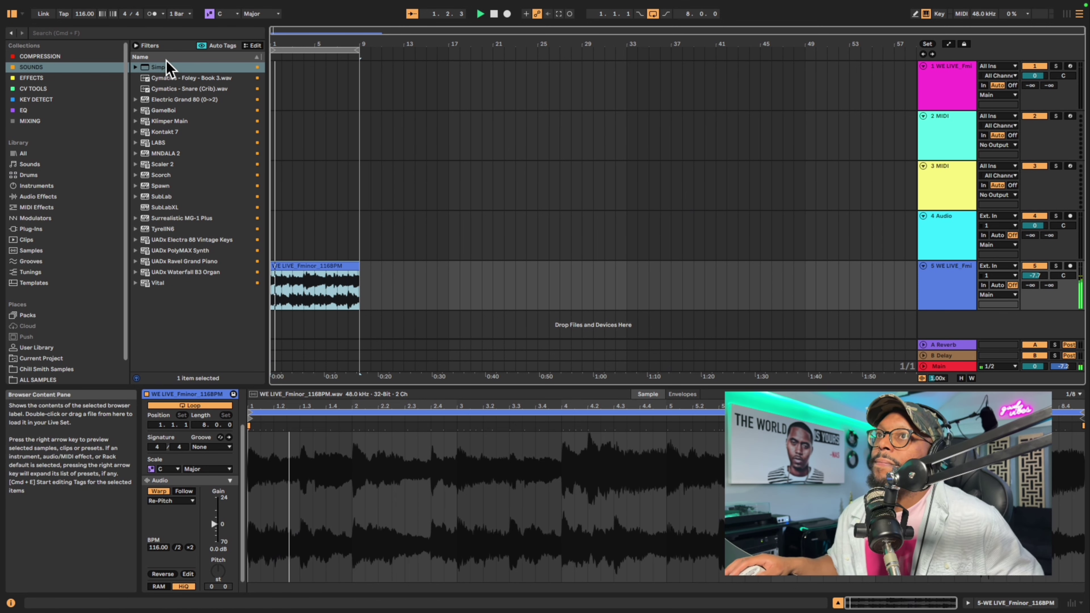
- Try different project tempos during playback, ending at 134 BPM, and undo the tempo change
mouse_move(87, 14)
left_mouse_down()
mouse_move(87, 1)
mouse_move(87, 23)
left_mouse_up()
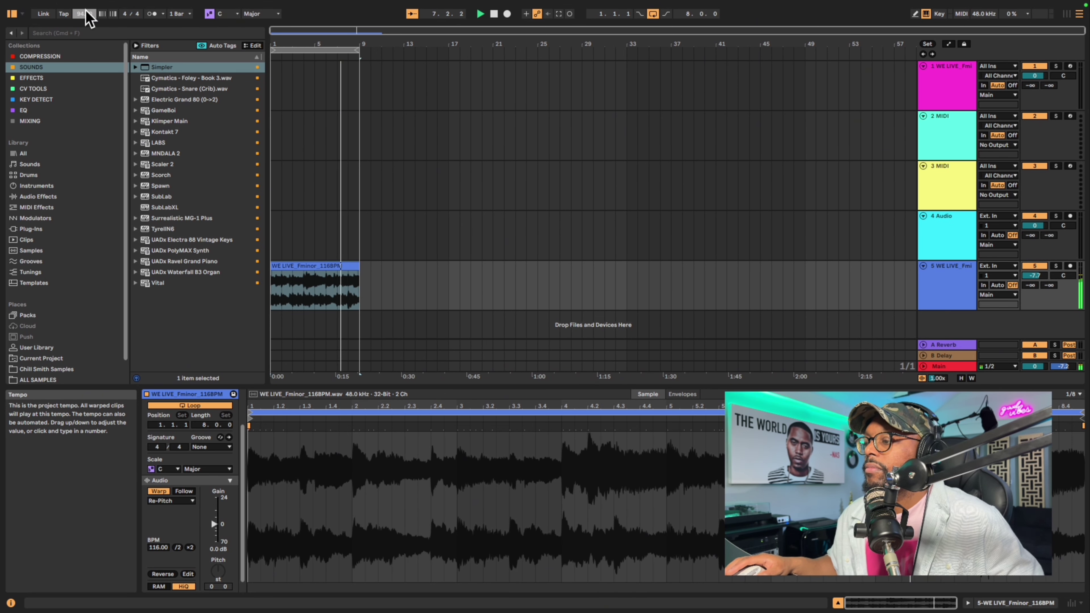
left_click_drag(86, 10, 86, 8)
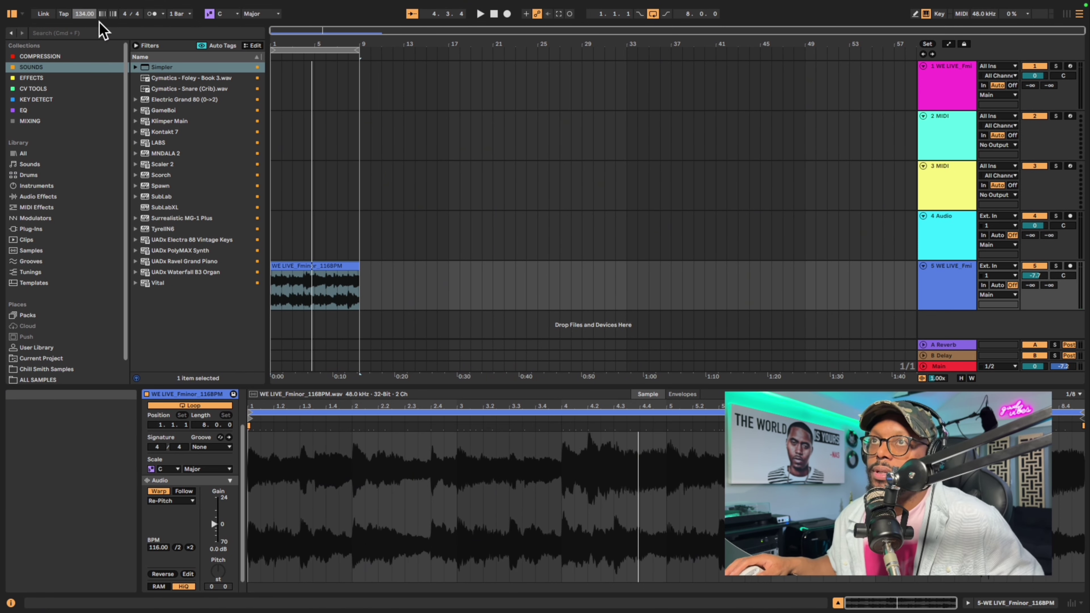
key("super+z")
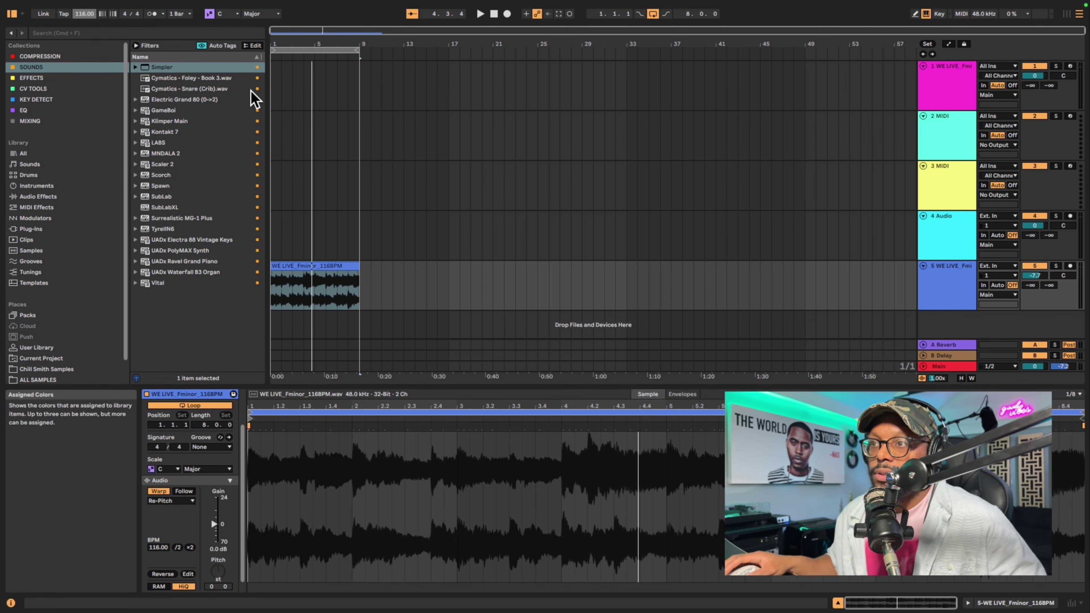
- Set the WE LIVE clip's warp mode to Beats
left_click(171, 501)
left_click(163, 484)
left_click(330, 267)
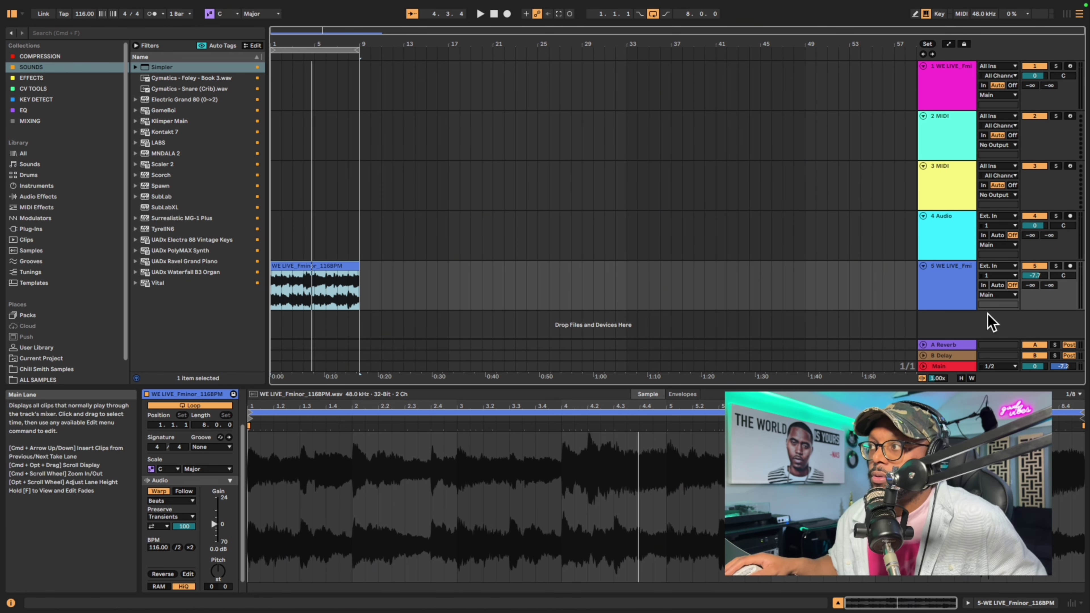
- Move the WE LIVE audio track above all other tracks and duplicate its clip until the copies reach bar 49
left_click(957, 297)
left_click_drag(957, 297, 962, 69)
left_click(304, 66)
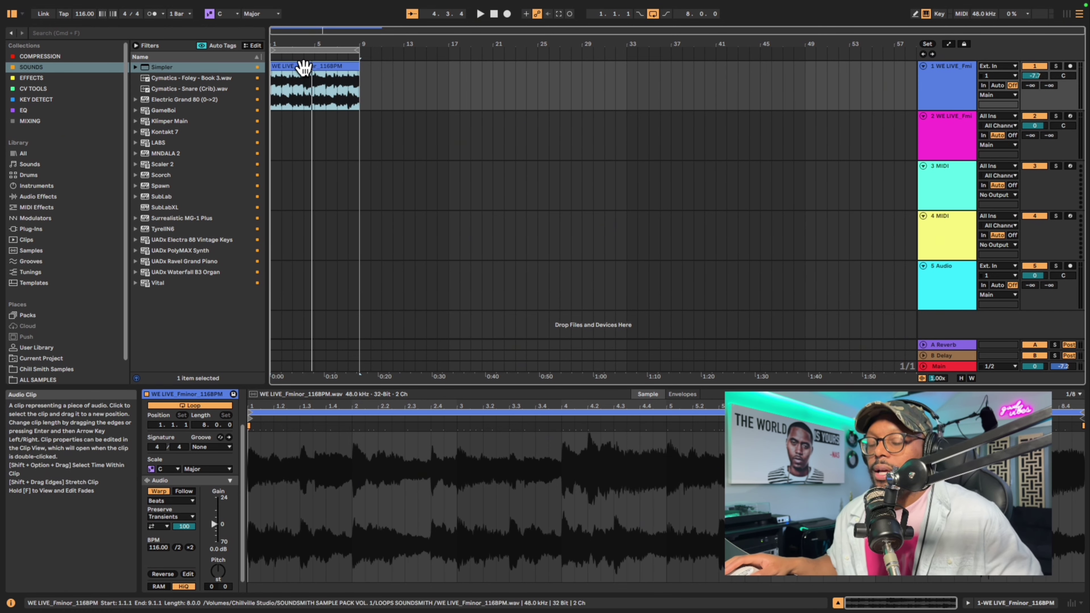
key("super+d")
key("super+d")
key("super+d")
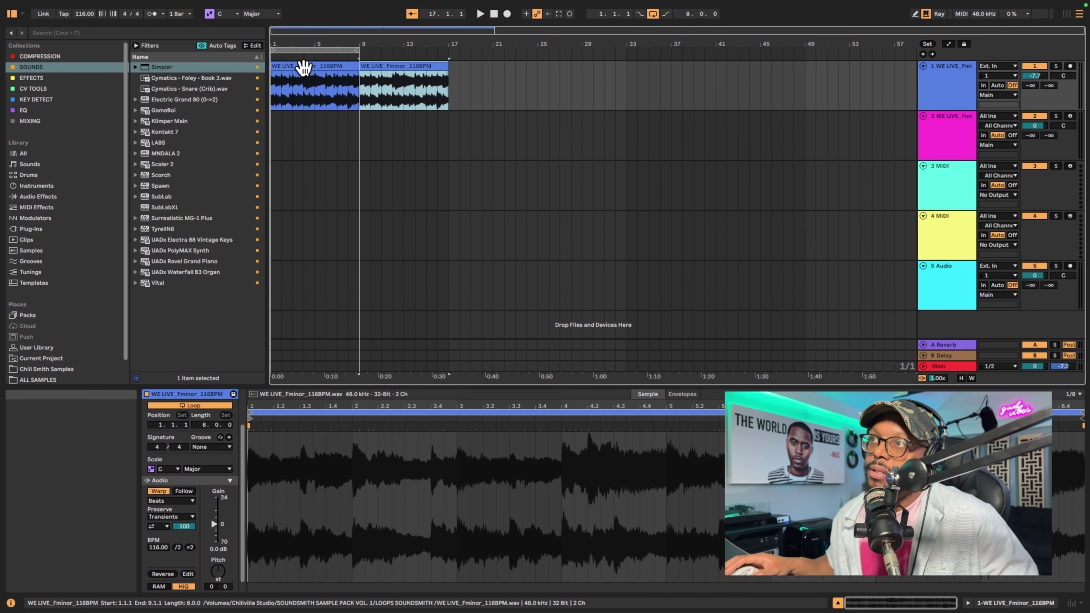
key("super+d")
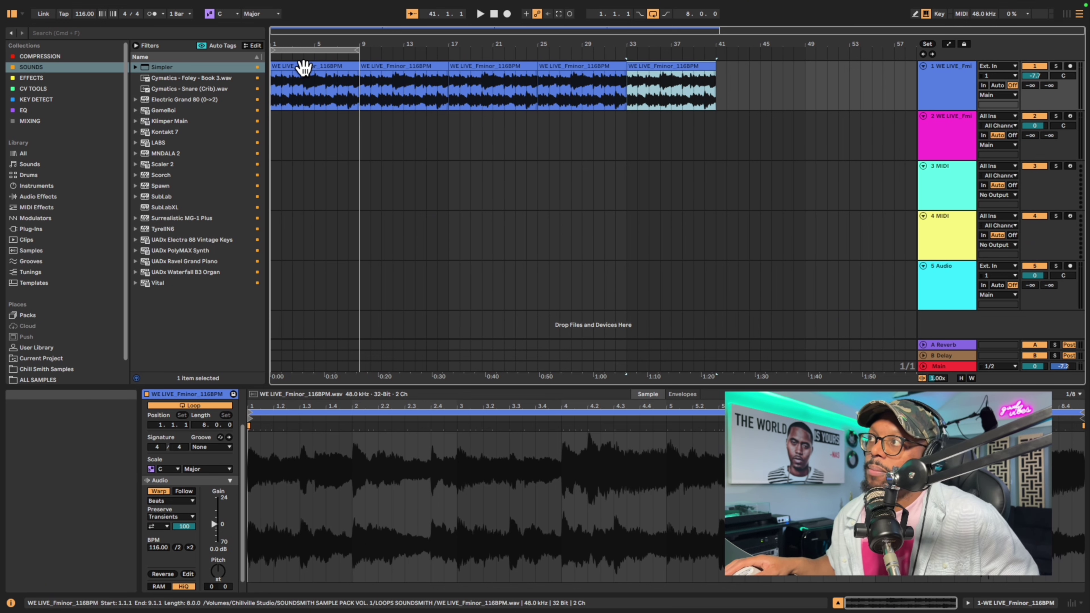
key("super+d")
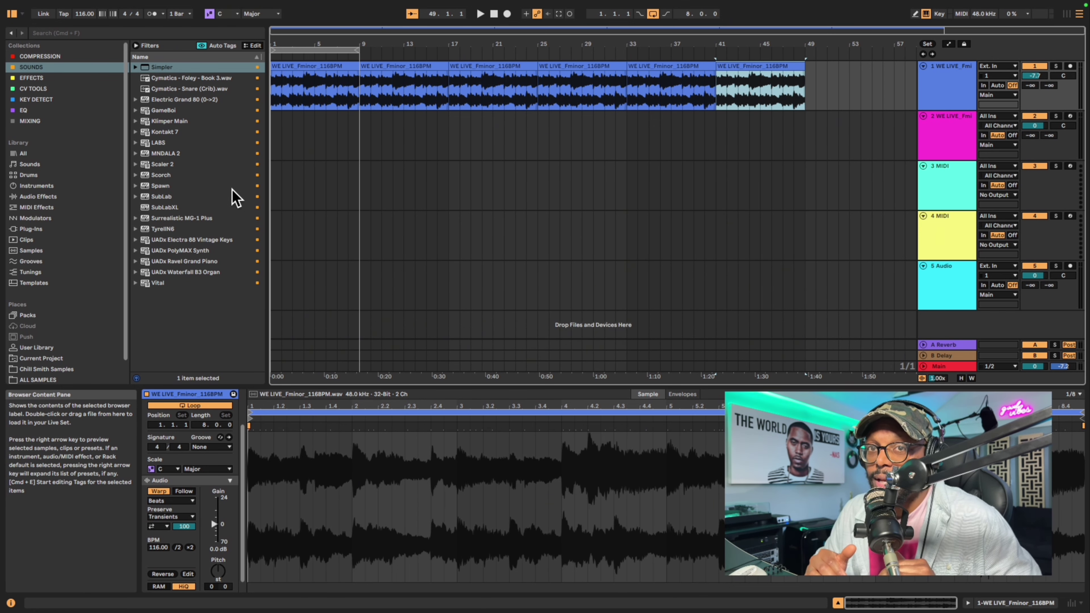
- Save the Live Set as We Live in the ABLETON folder
key("super+s")
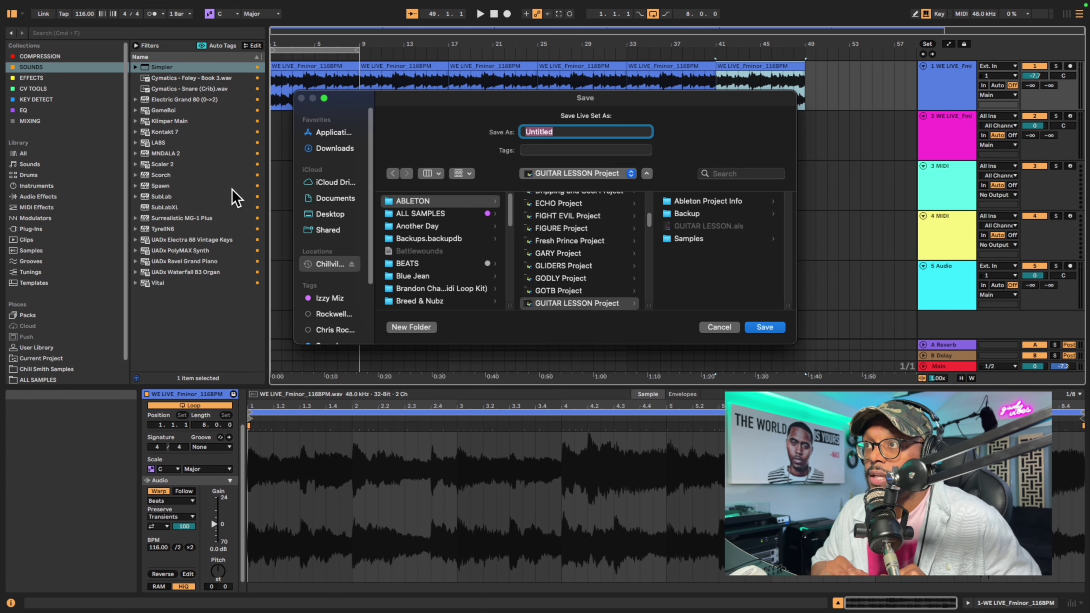
type("We Live")
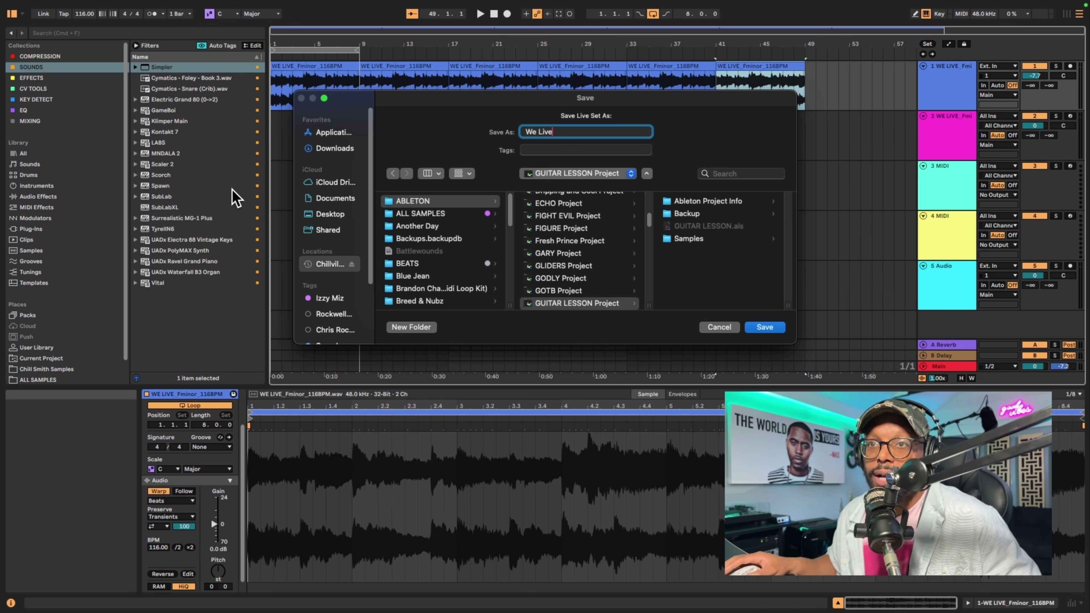
left_click(435, 201)
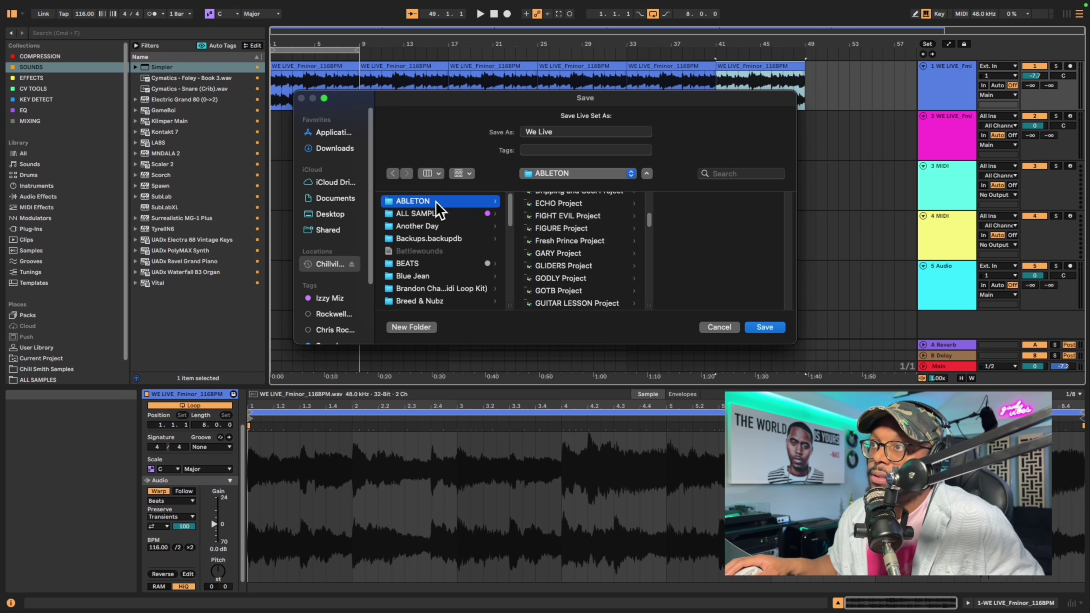
left_click(766, 327)
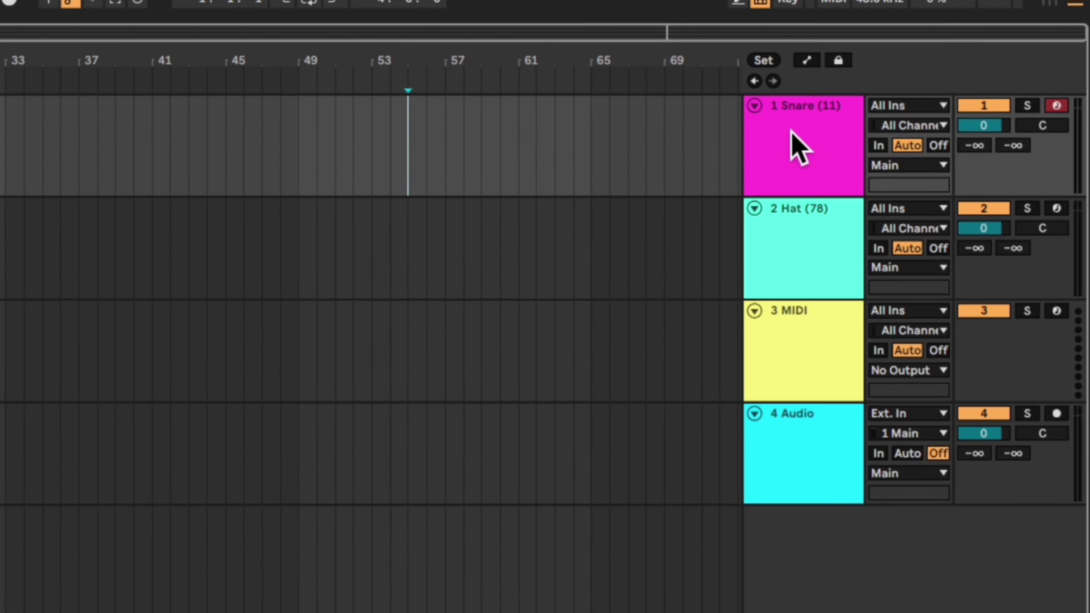
- In the demo set, play the Snare (11) and Hat (78) tracks by selecting and arming each one in turn
left_click(929, 89)
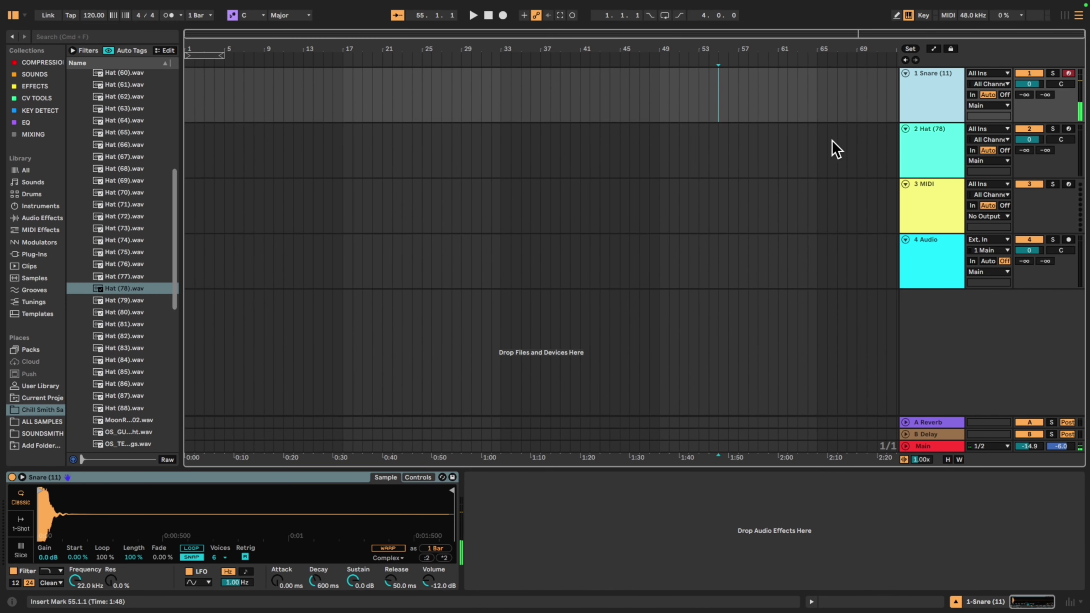
left_click(921, 148)
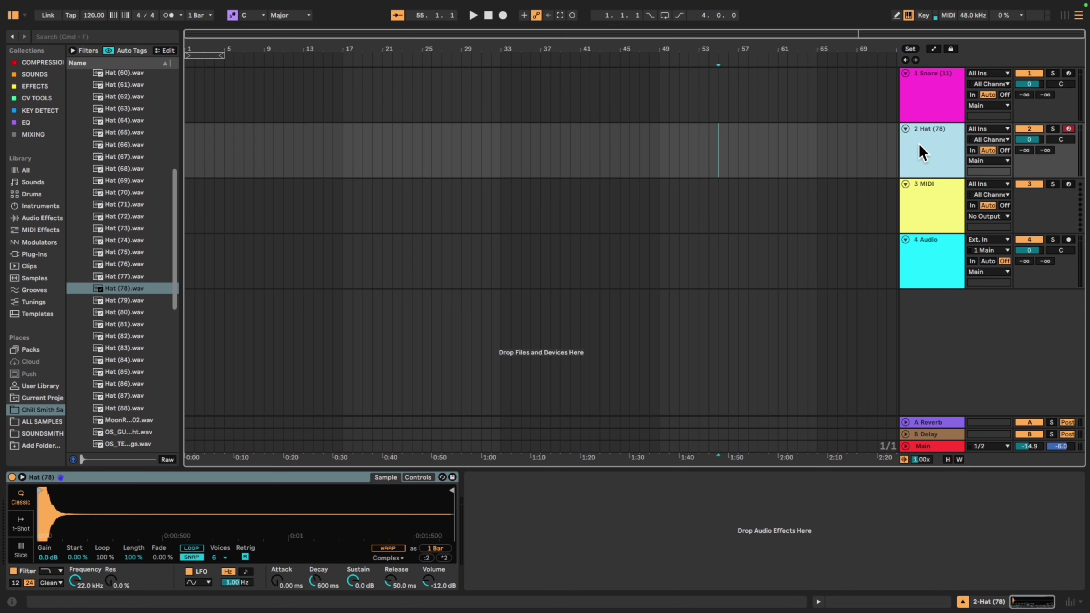
key("a")
left_click(1068, 72)
left_click(932, 205)
left_click(920, 259)
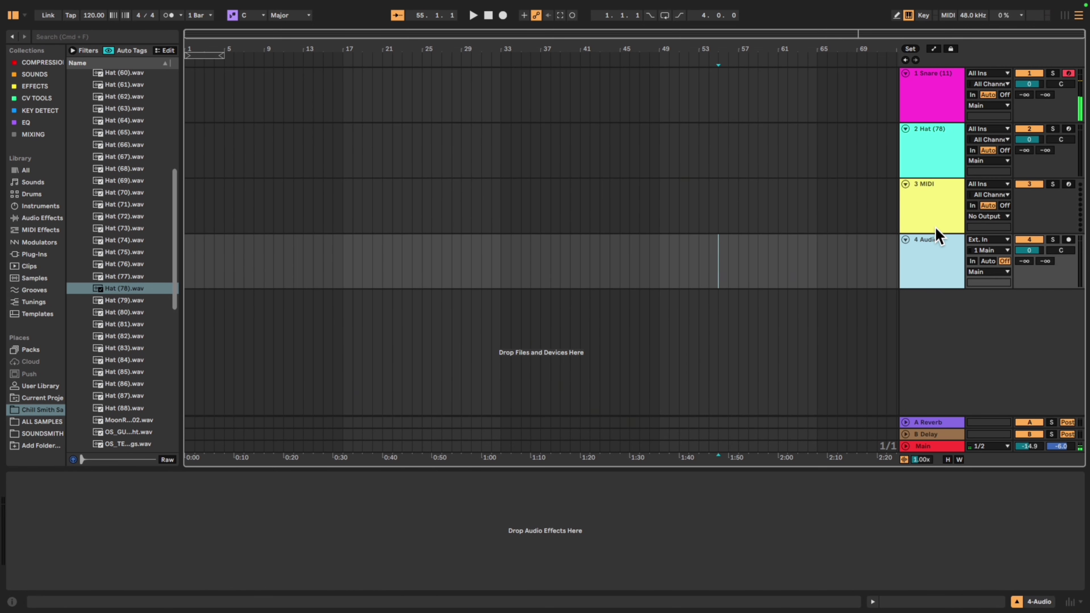
left_click(1069, 129)
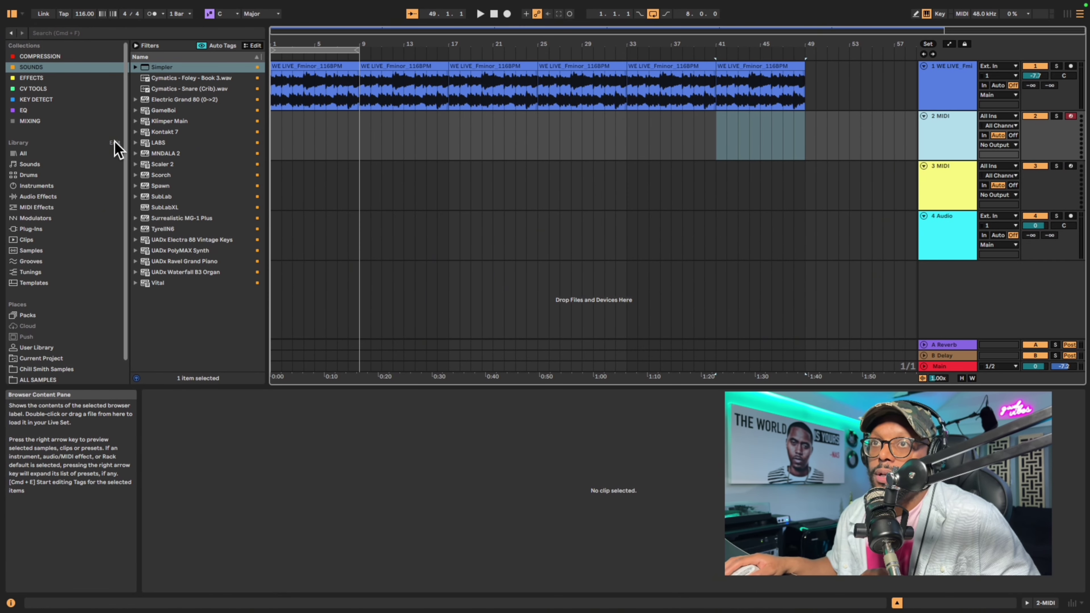
- Load an empty Drum Rack from the Drums library onto the 2 MIDI track
left_click(38, 176)
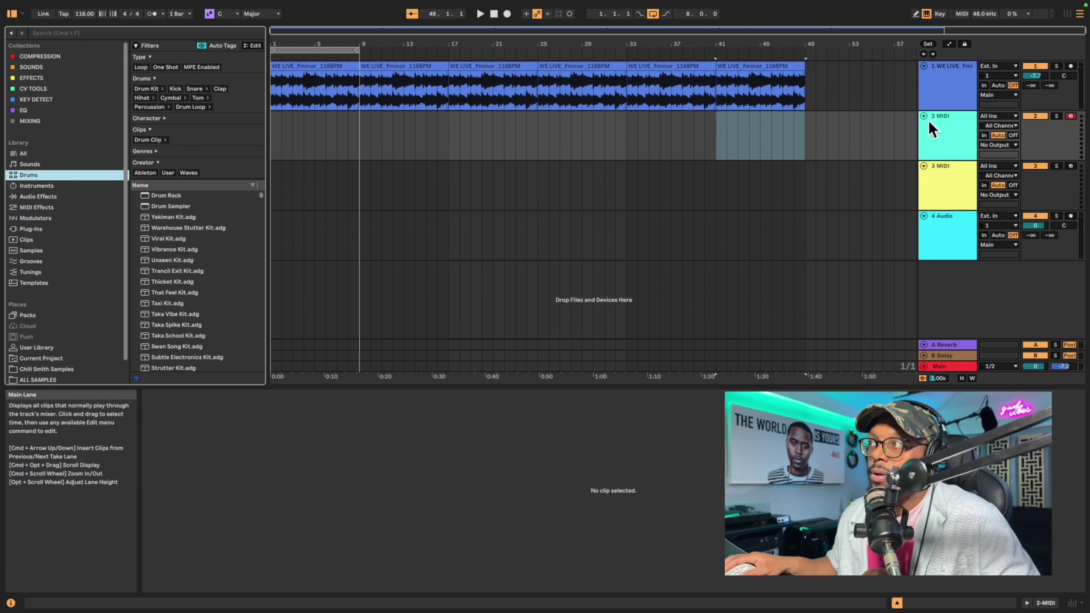
double_click(163, 197)
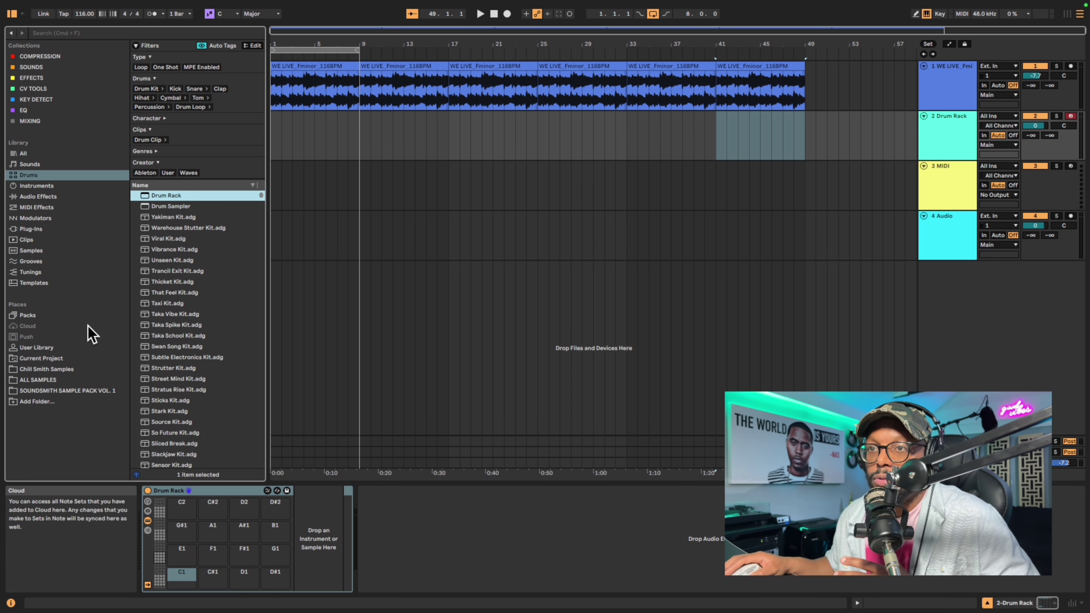
- Search for HAT within the Chill Smith Samples folder and expand its DRUMS and HATS subfolders
left_click(94, 369)
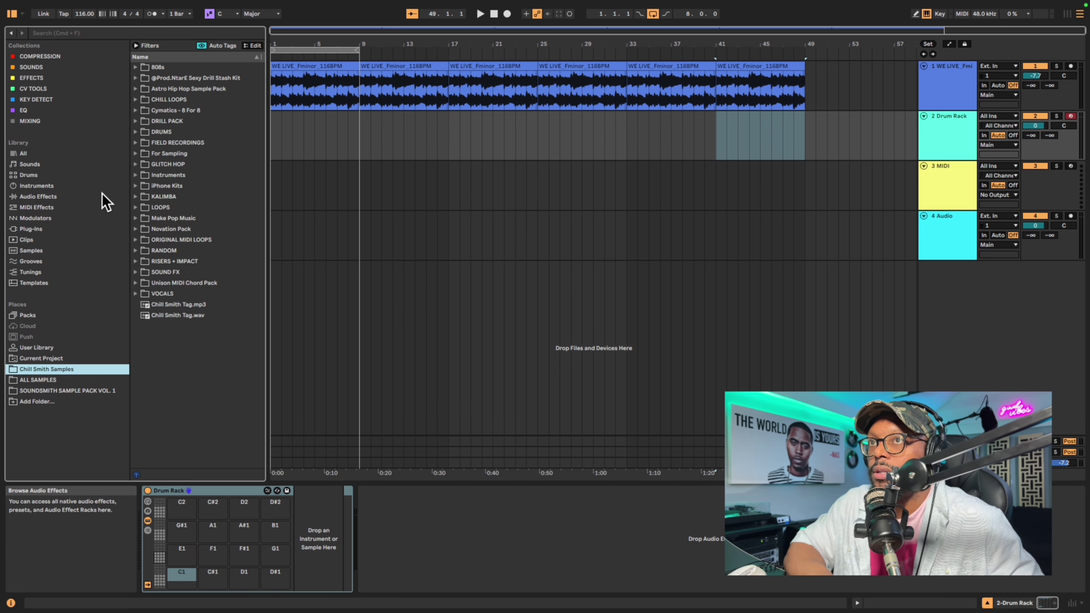
key("super+f")
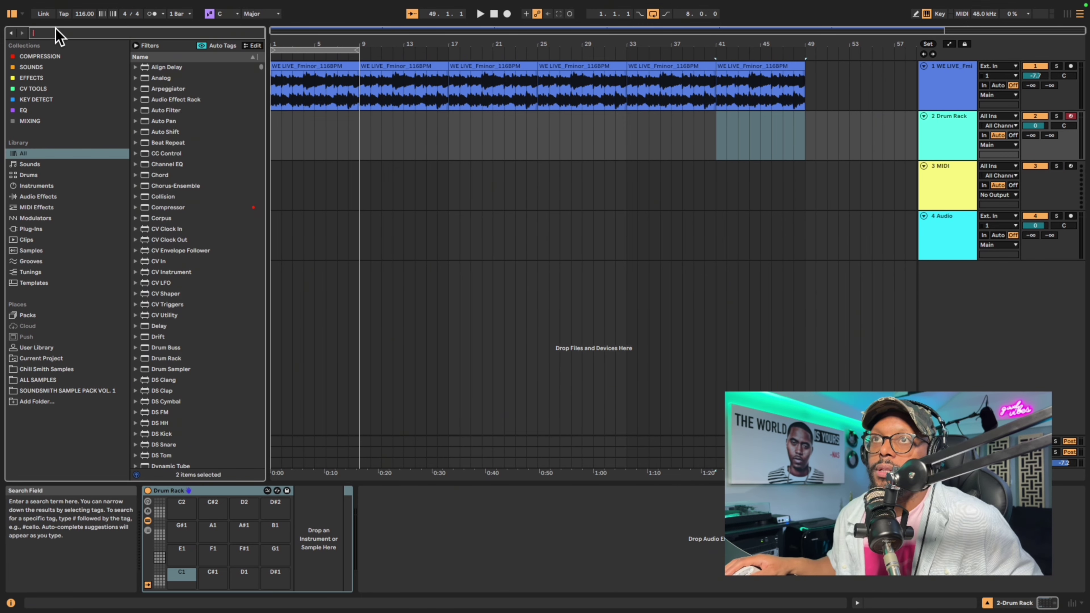
type("HAT")
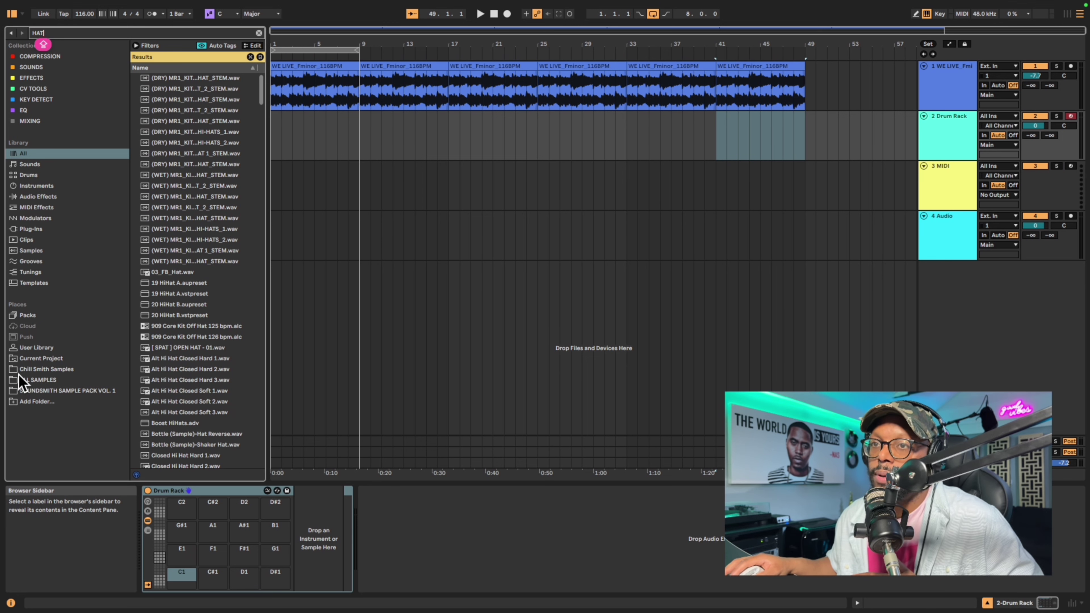
left_click(29, 371)
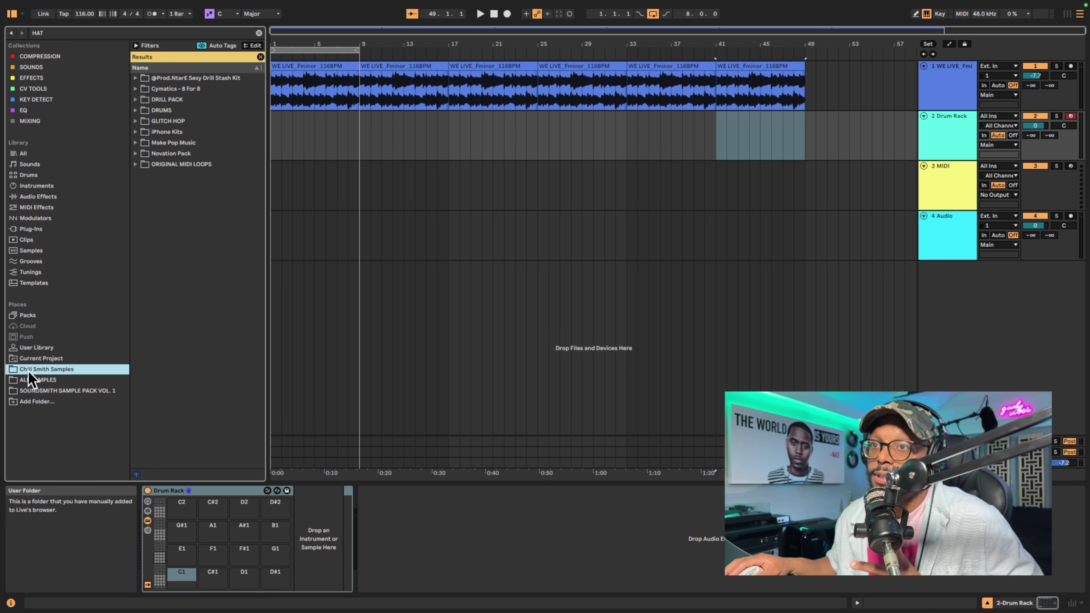
left_click(135, 111)
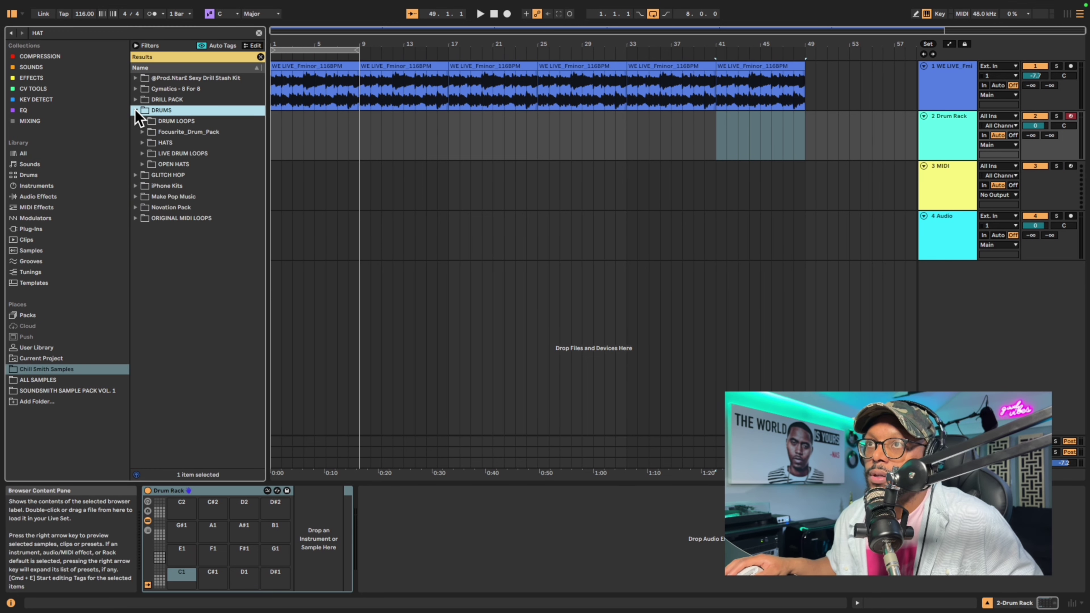
left_click(143, 143)
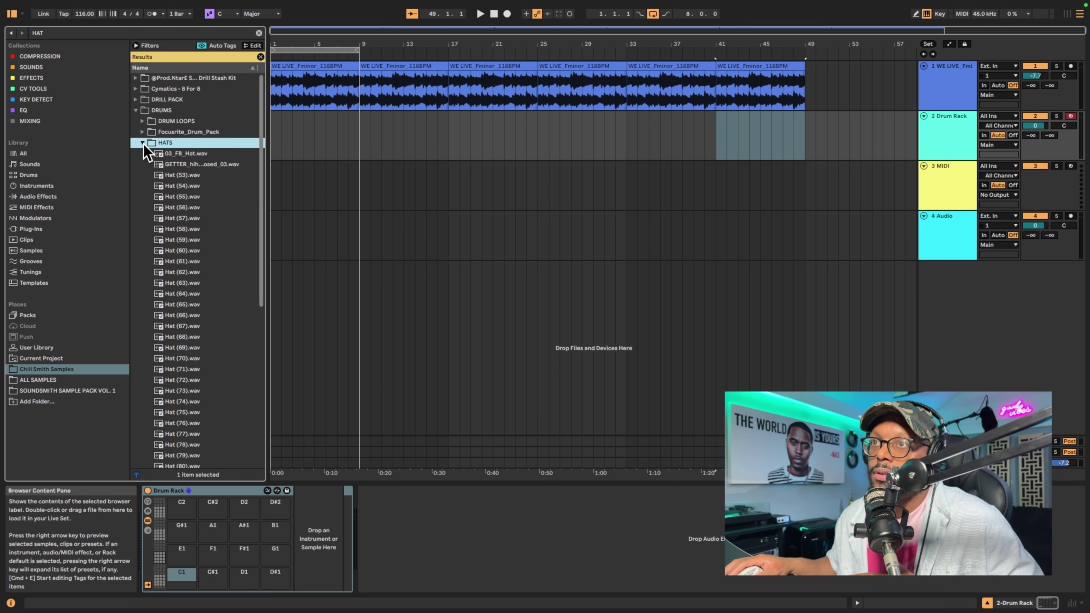
- Audition the hat samples in the HATS folder one after another, starting with 03_FB_Hat.wav
left_click(176, 155)
key("Down")
key("Down")
key("Down")
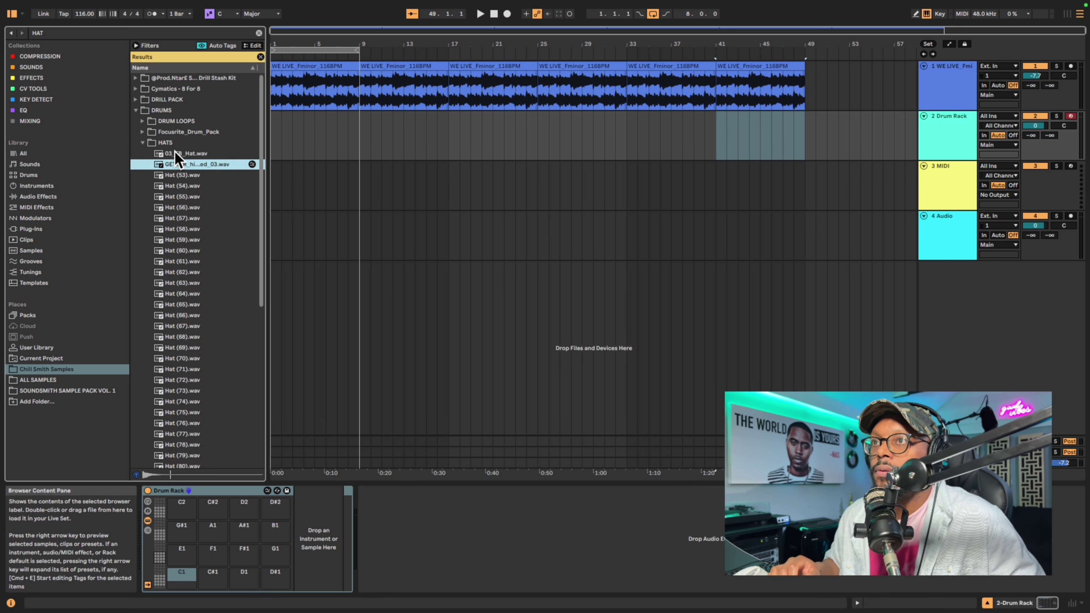
key("Down")
key("Down")
key("Down")
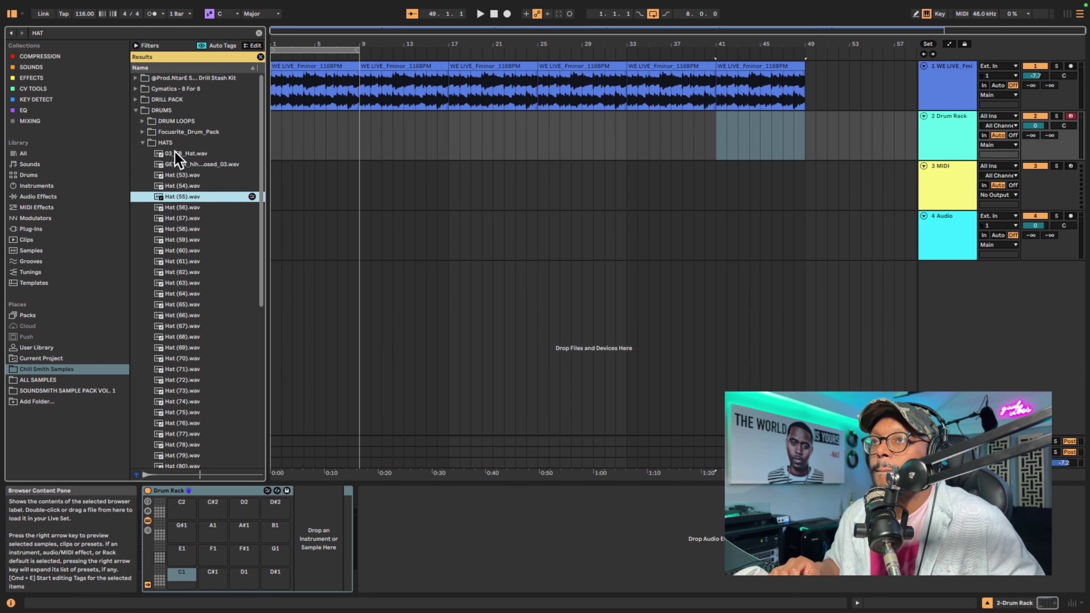
- Play the looped section from bar 1 and audition the hat samples against it, ending on Hat (65).wav
left_click(311, 50)
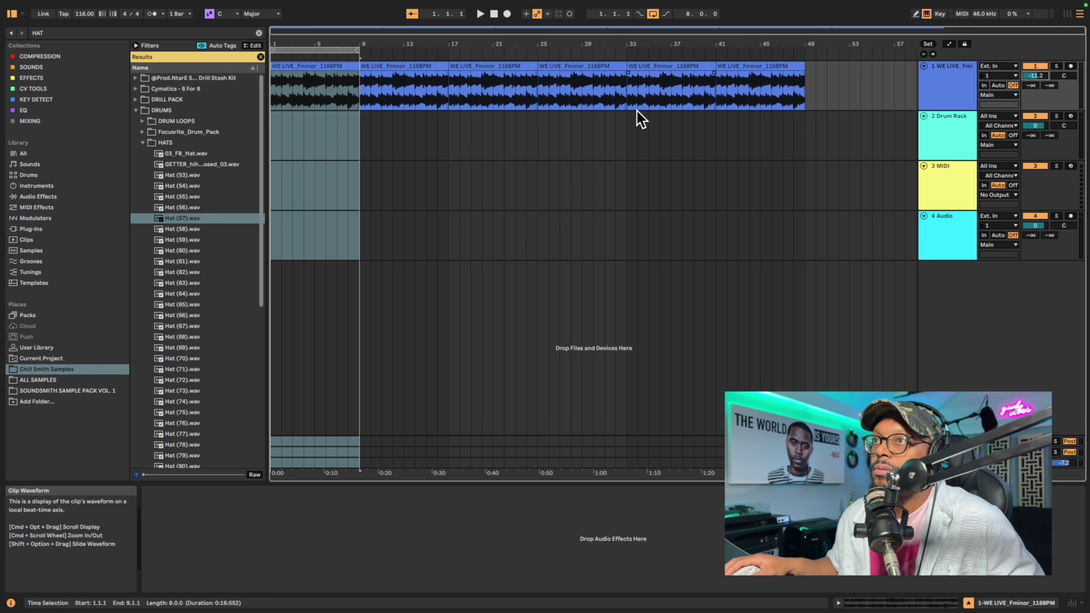
key("space")
key("Up")
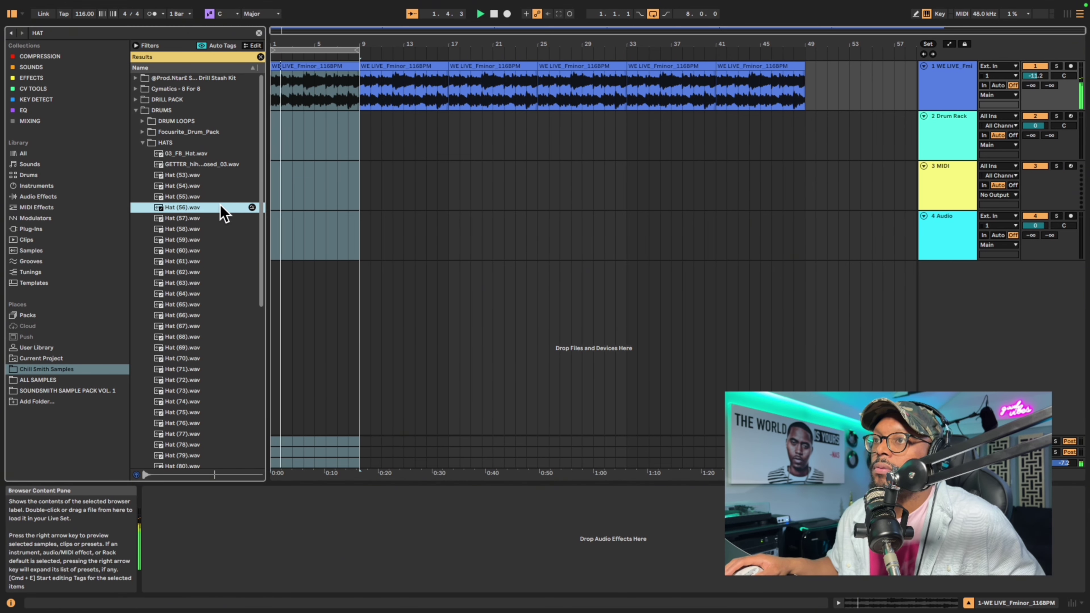
key("Up")
key("Down")
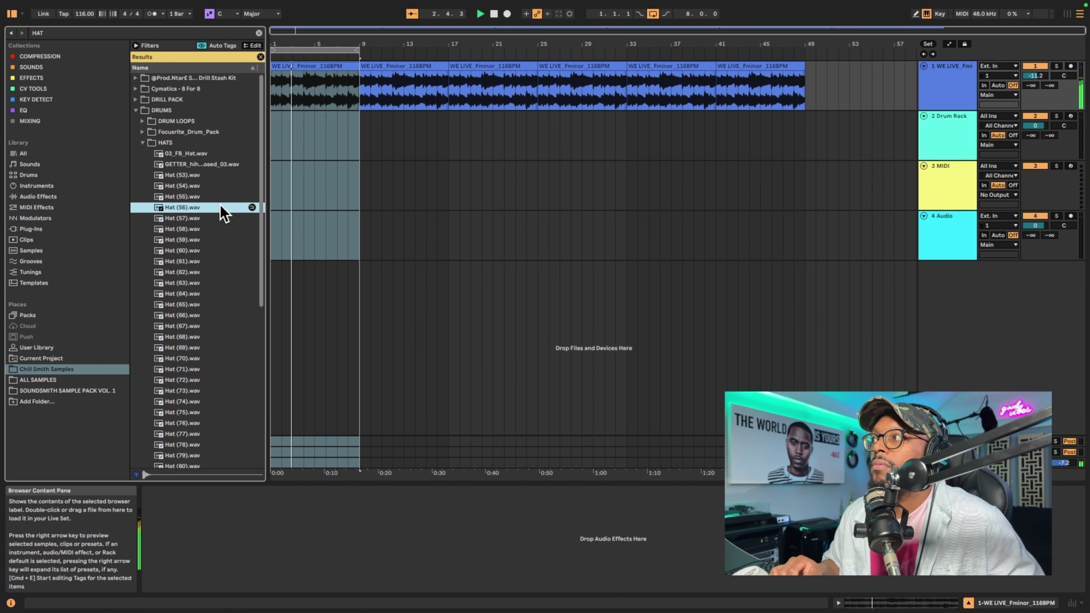
key("Down")
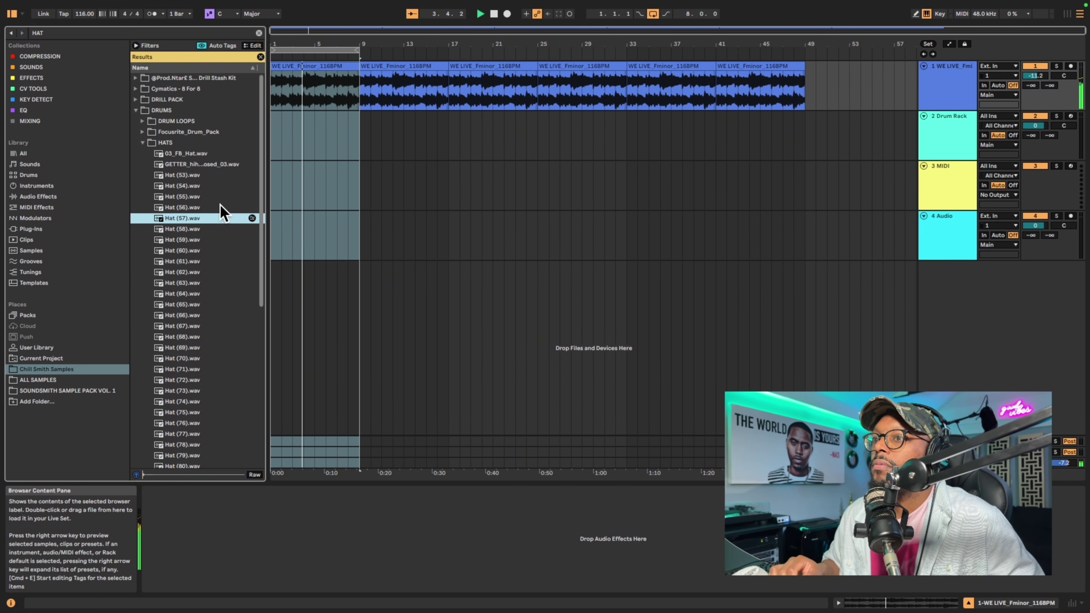
key("Down")
key("Down")
key("Down")
key("Down")
key("Down")
key("Down")
key("Down")
key("Down")
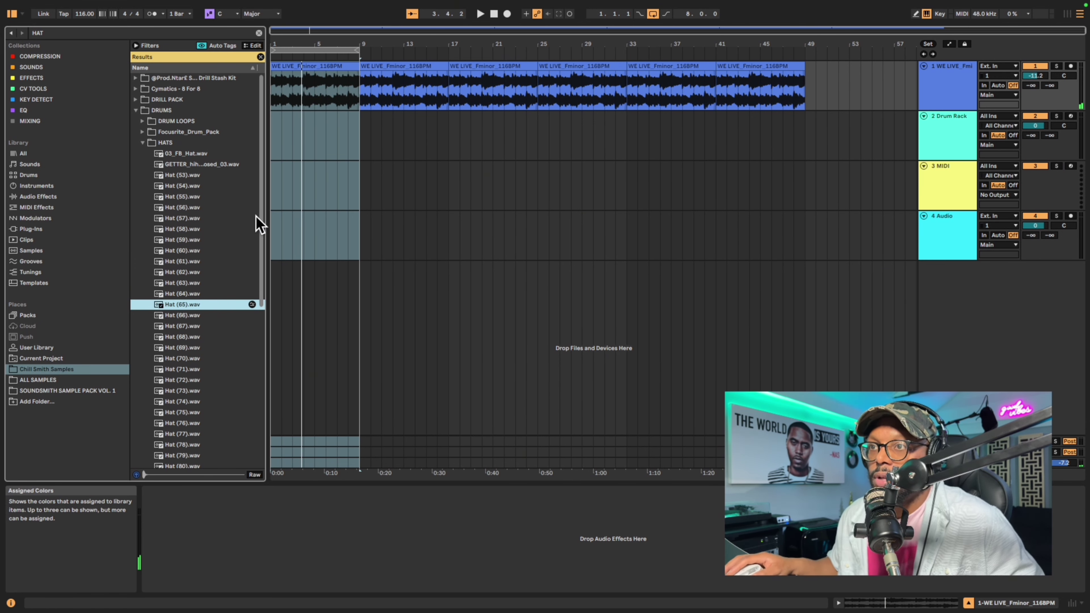
- Load Hat (65).wav onto the C1 pad of the track 2 Drum Rack and play the pad a few times
left_click(953, 141)
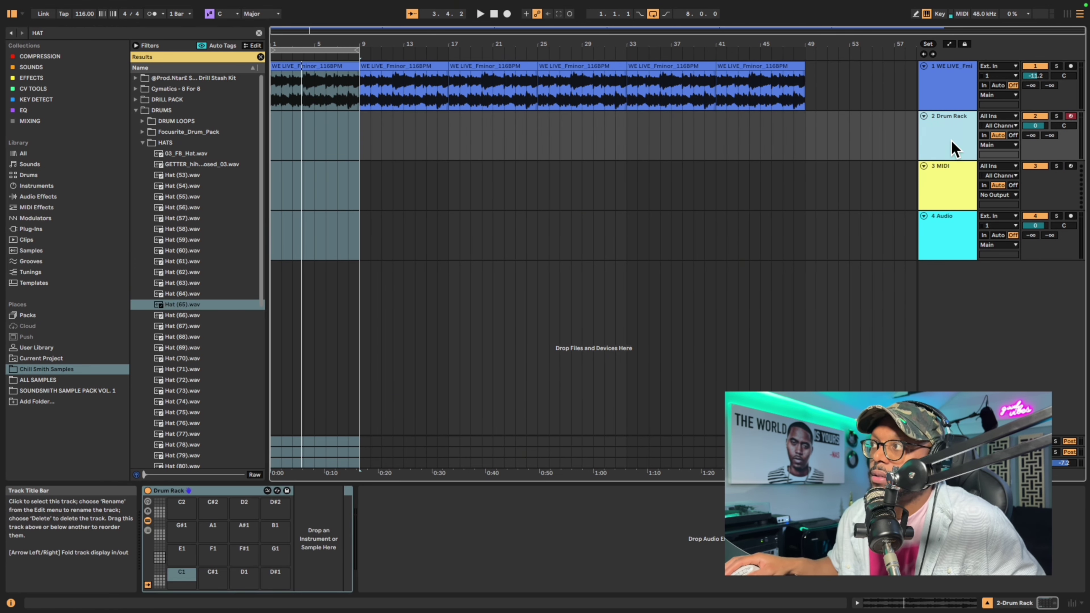
left_click_drag(168, 305, 183, 575)
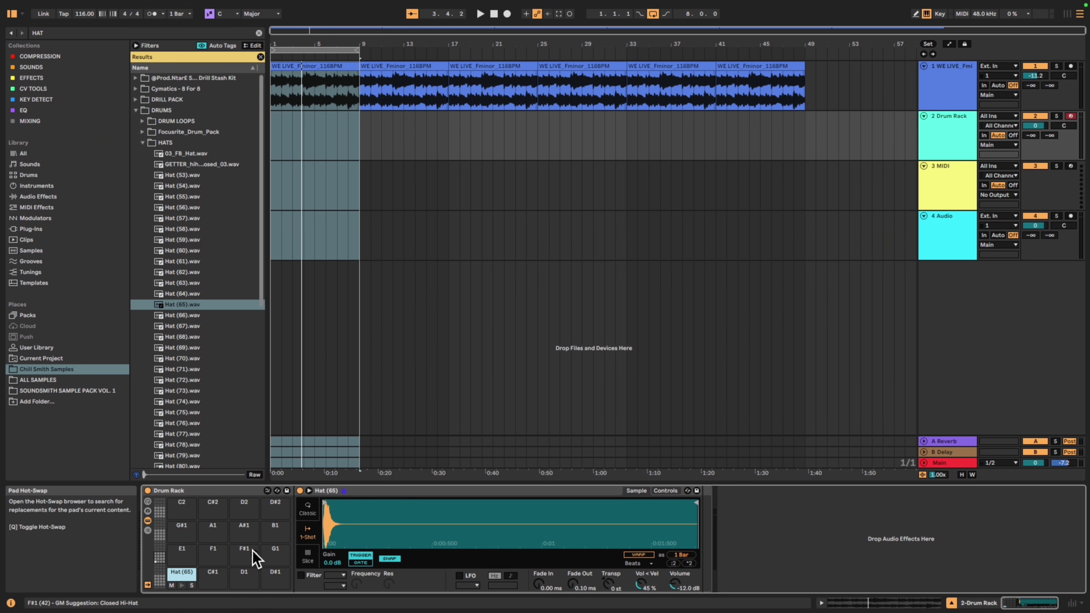
key("a")
key("a")
key("a")
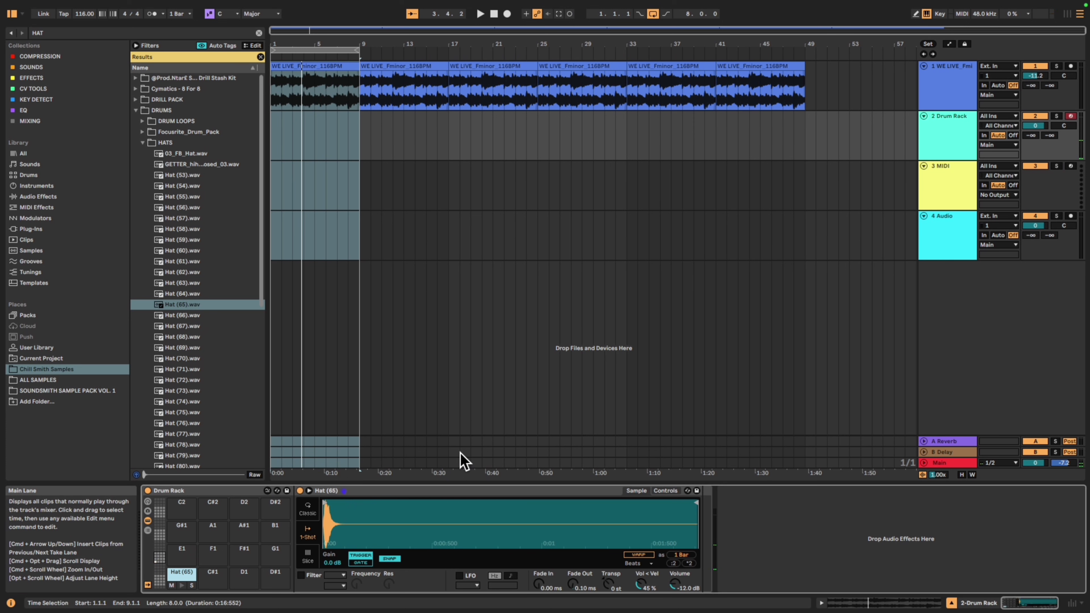
key("a")
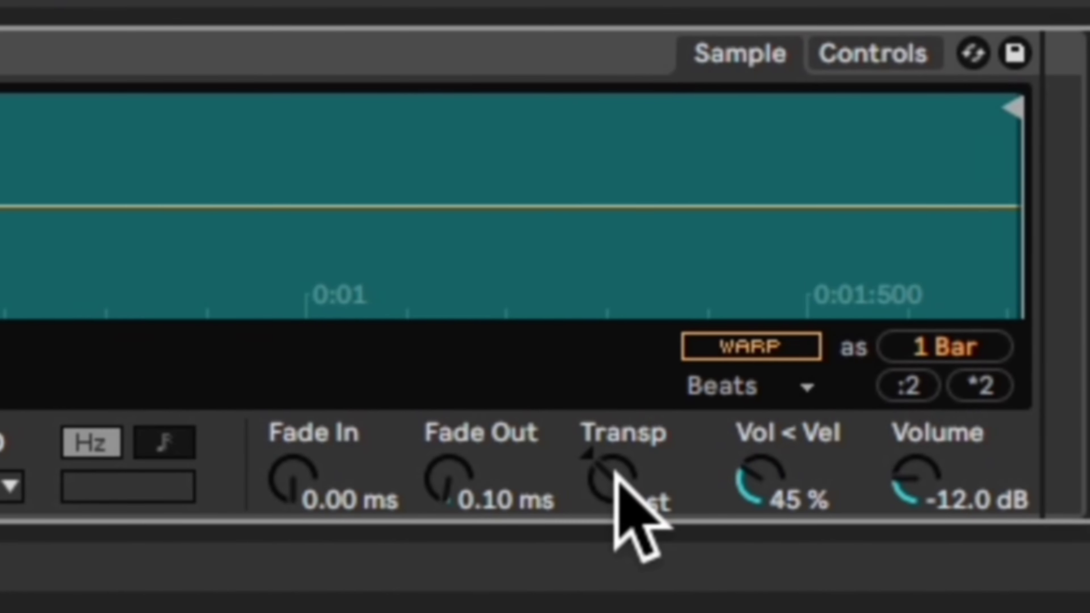
- Transpose the Hat (65) sample to +3 st and play it to check the pitch
left_click(609, 584)
left_click_drag(612, 478, 612, 466)
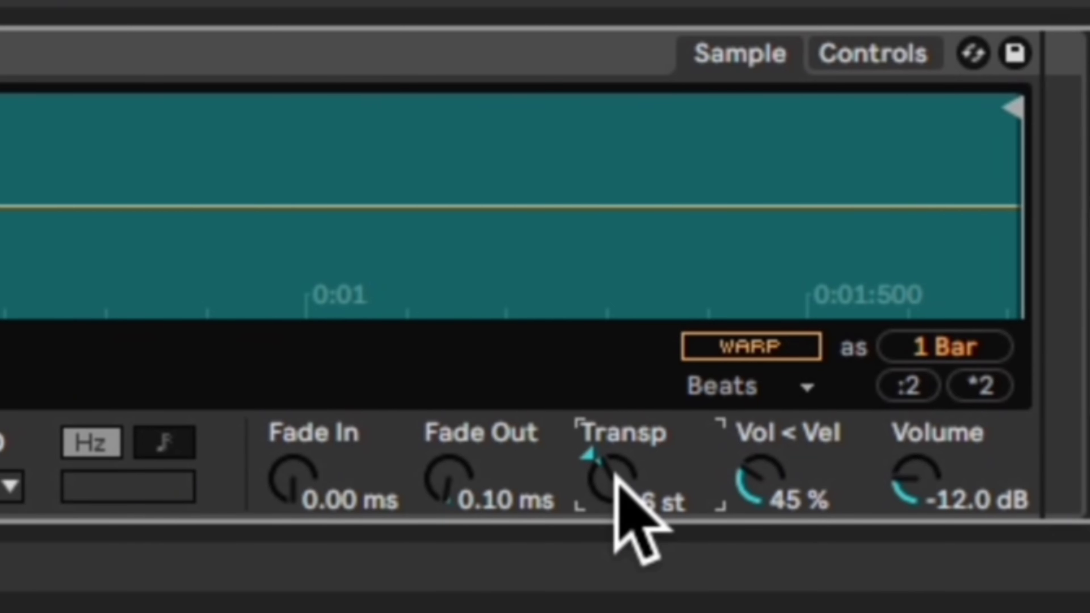
left_click_drag(614, 472, 613, 509)
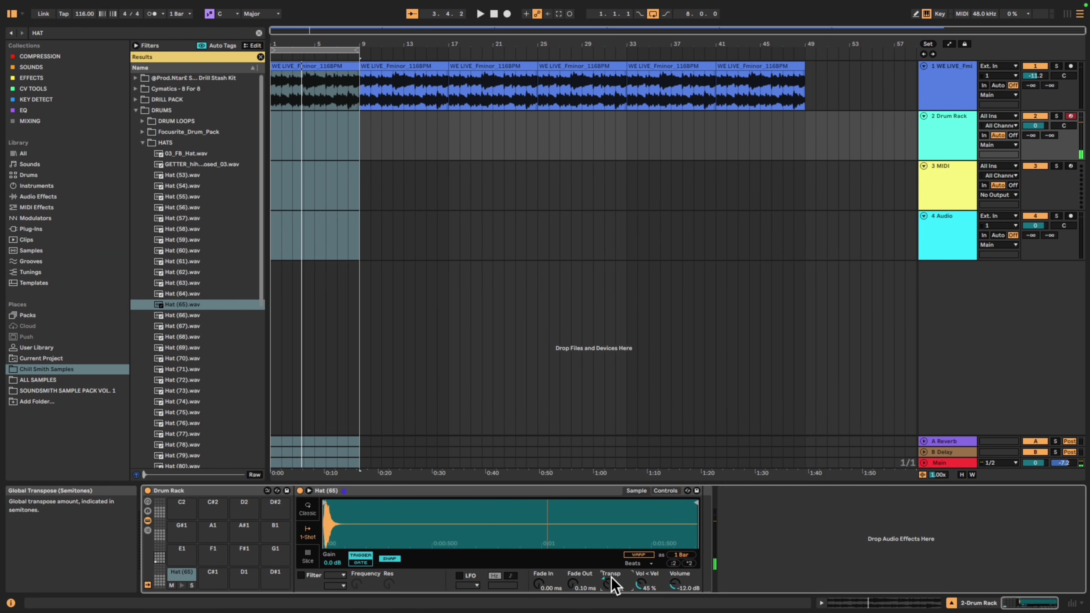
key("a")
- Play the WE LIVE loop from bar 1 with the Drum Rack track selected to hear the transposed hat against it
left_click(326, 67)
key("space")
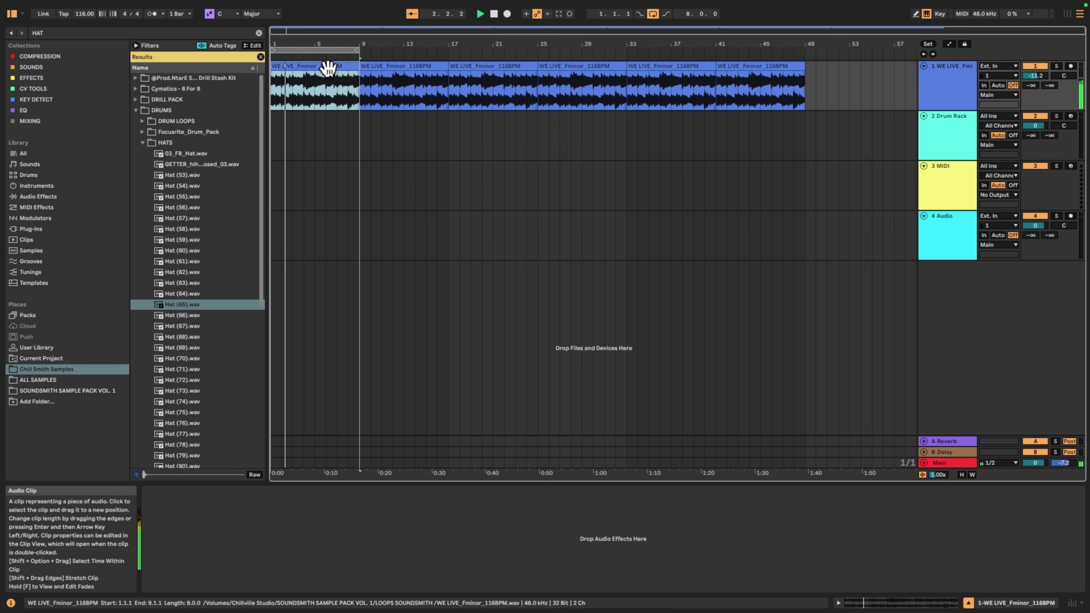
left_click(934, 142)
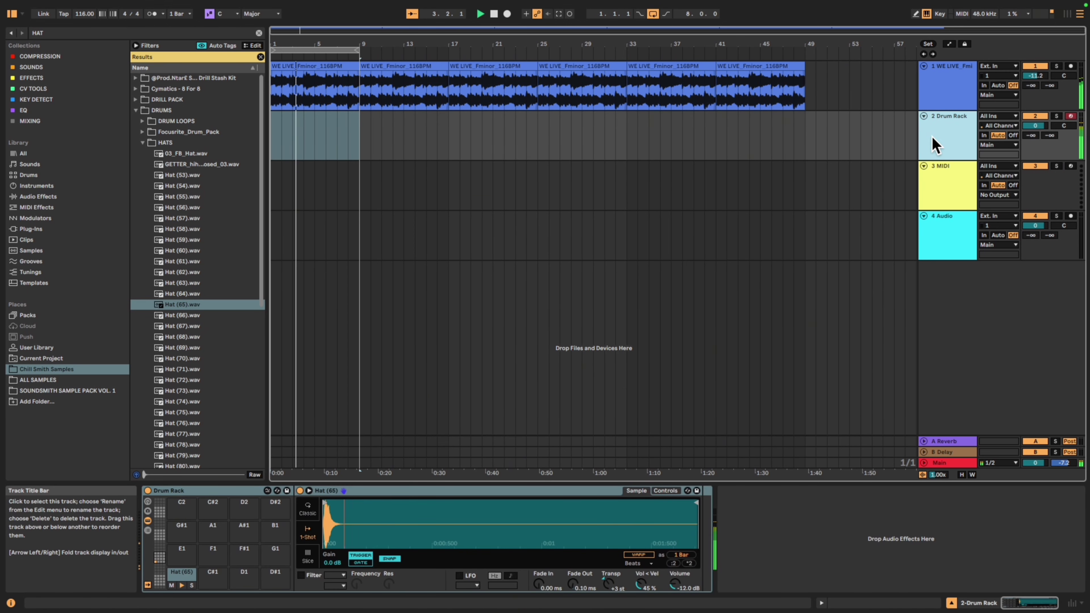
key("space")
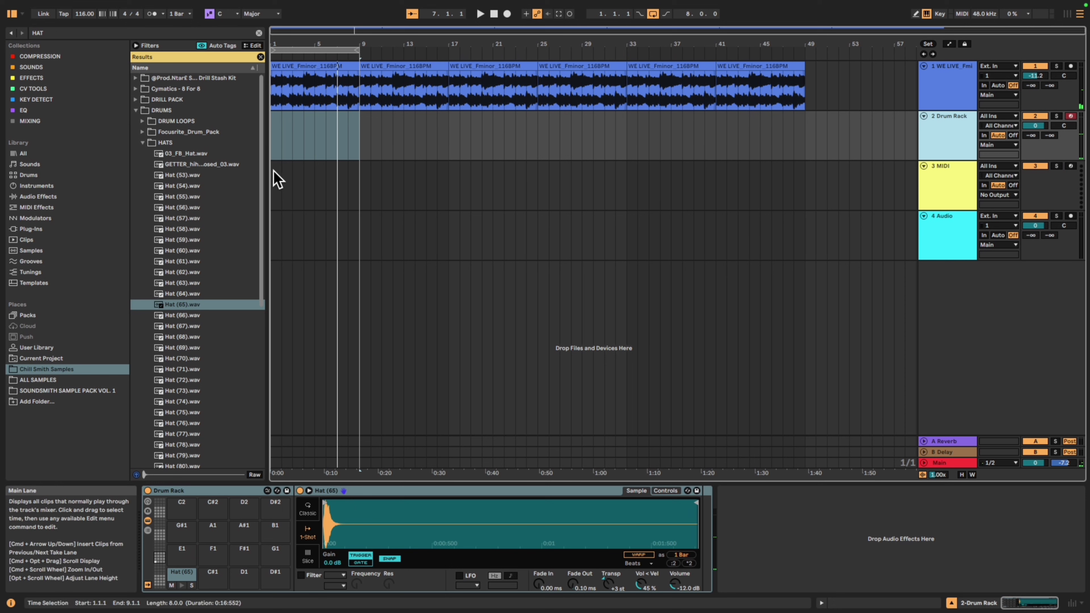
- Search the samples for OPEN and audition the first open hats in the OPEN HATS folder, up to OH (4).wav
left_click(62, 32)
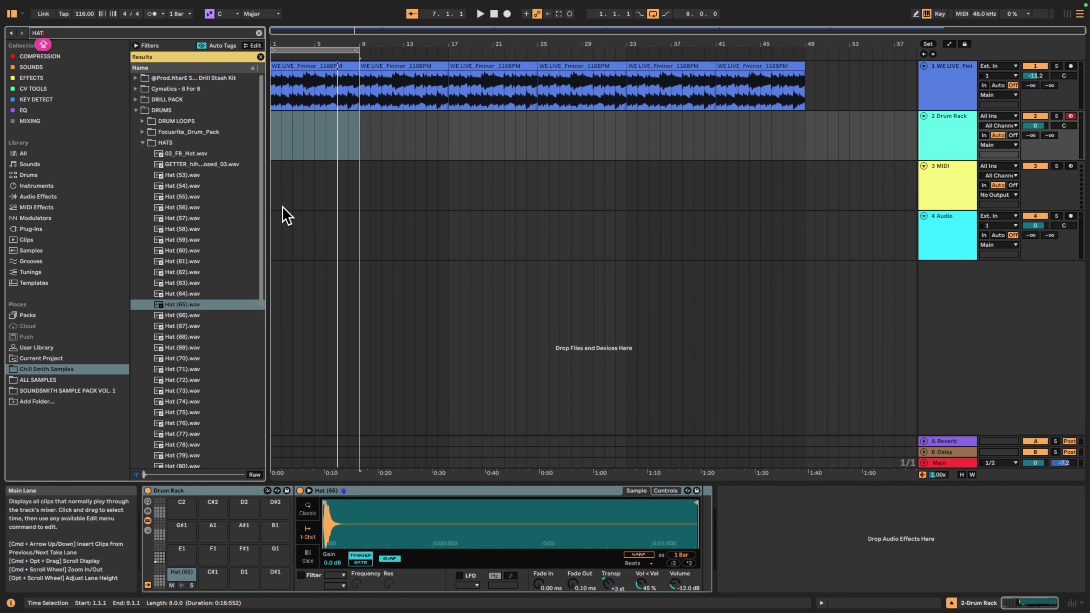
key("BackSpace")
key("BackSpace")
key("BackSpace")
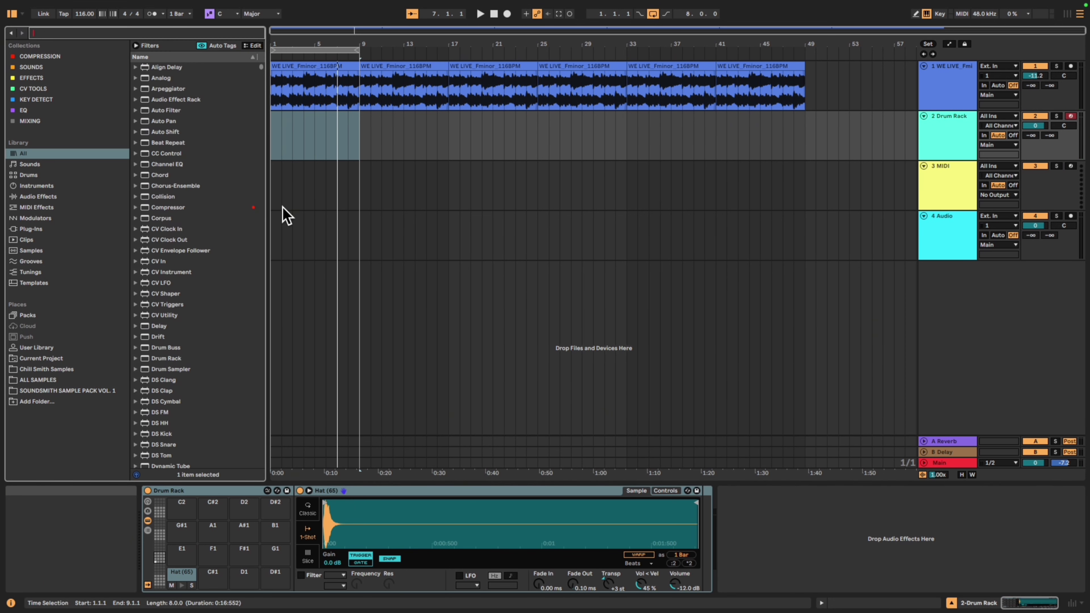
type("OPEN")
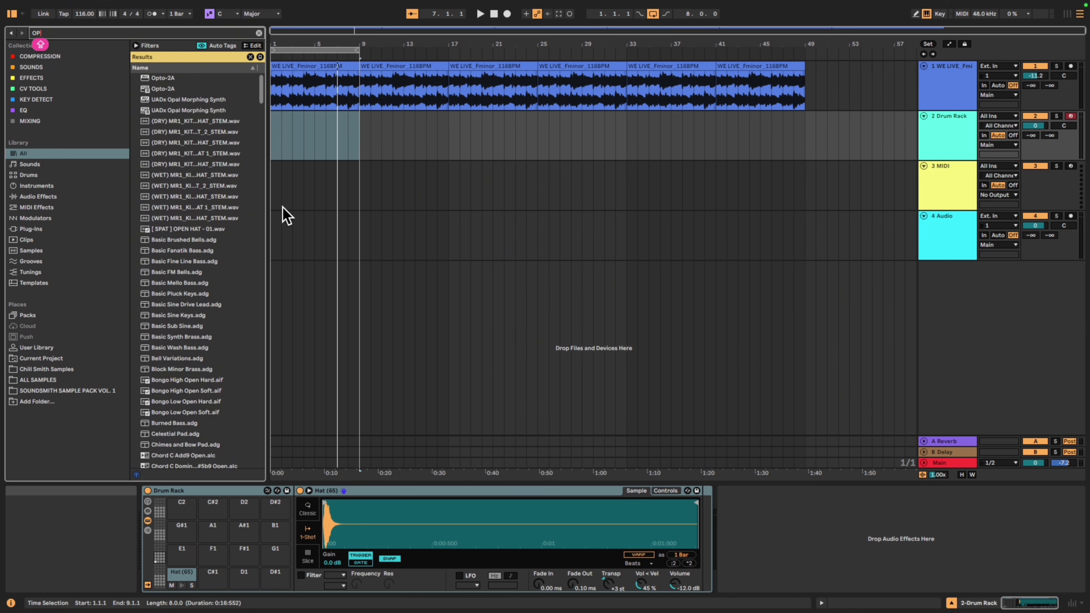
left_click(214, 207)
key("Down")
key("Down")
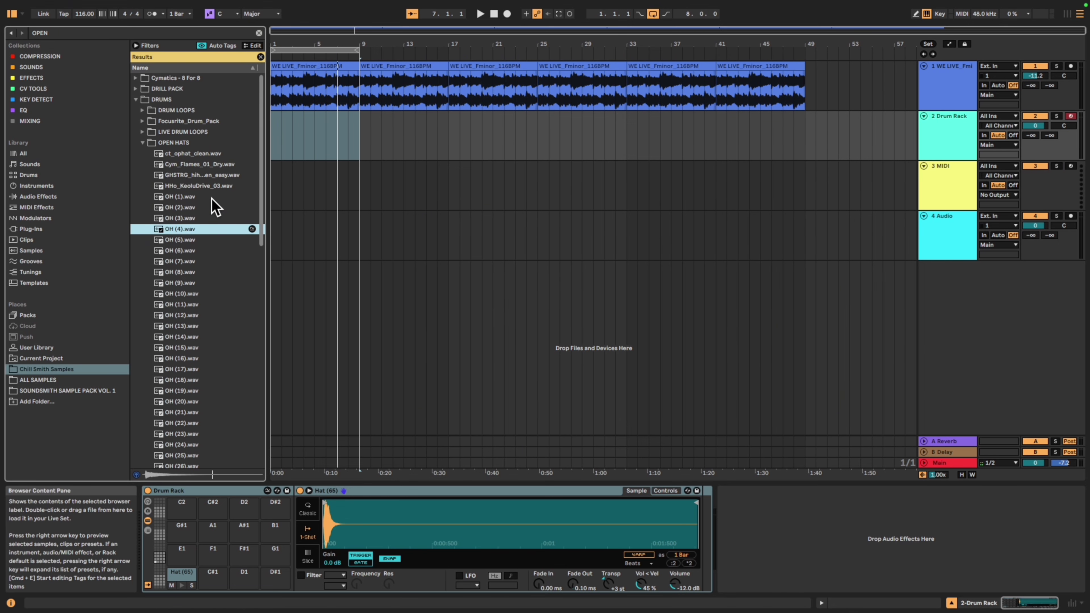
- Play the looped section from bar 1 and audition OH (3).wav and OH (4).wav over it
left_click(327, 51)
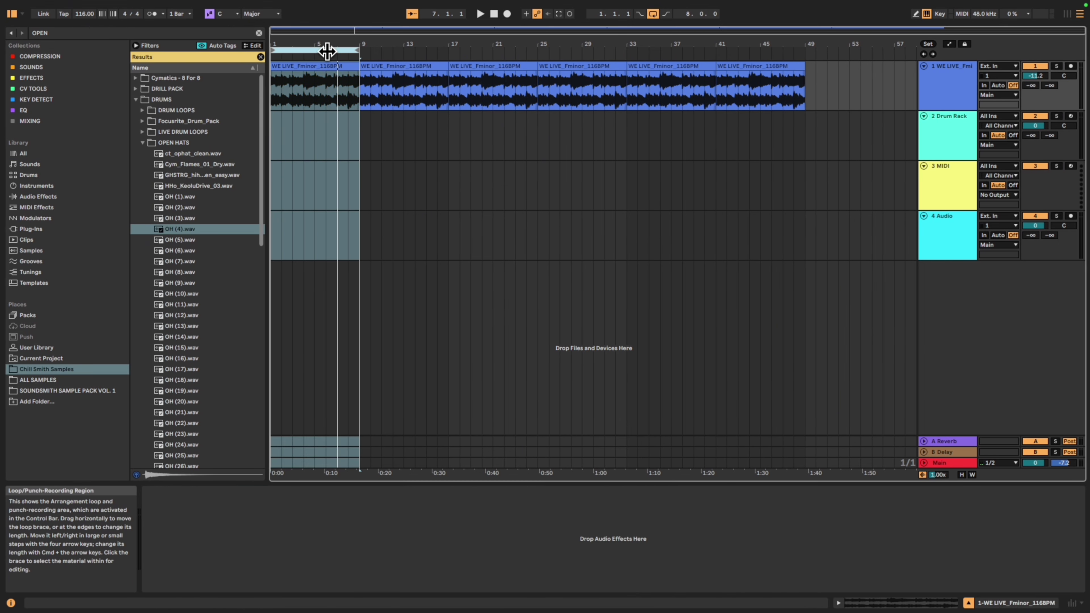
key("space")
left_click(224, 222)
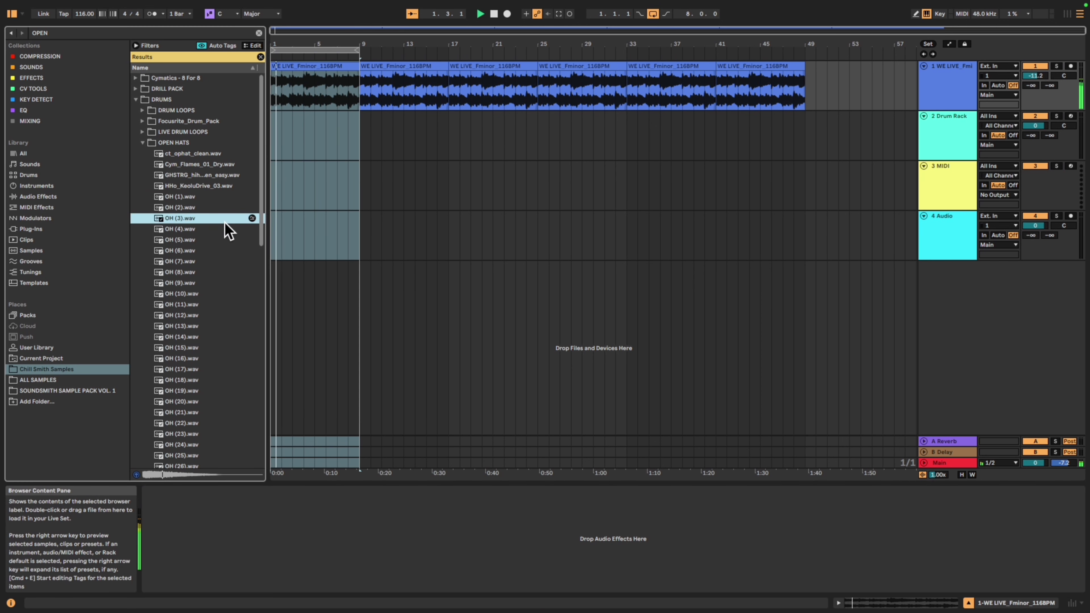
key("Down")
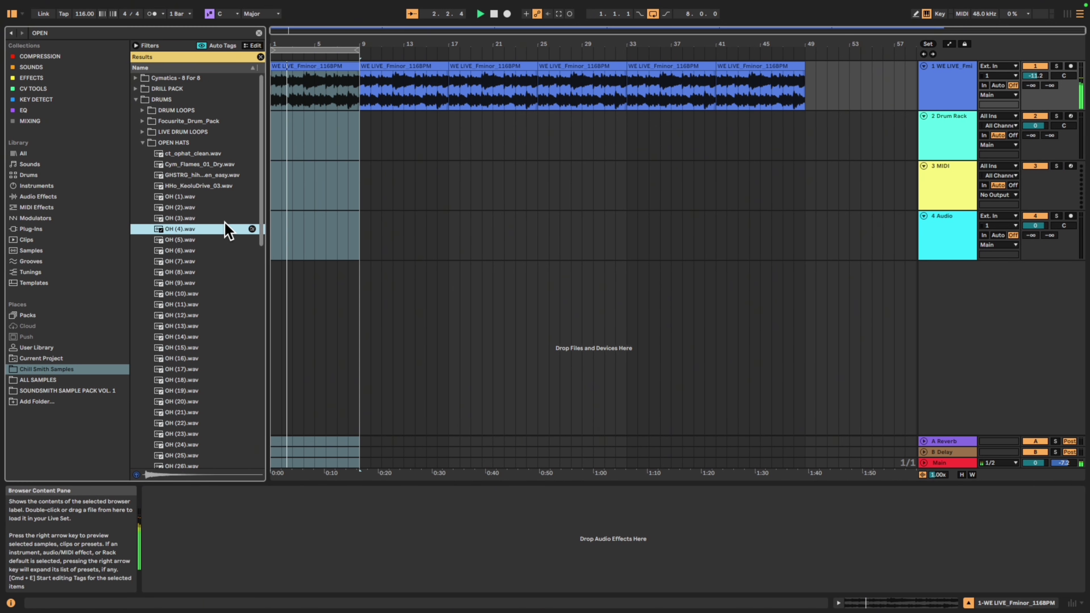
- Load OH (4).wav onto the D1 pad of the track 2 Drum Rack and try it out with the hat
left_click(955, 142)
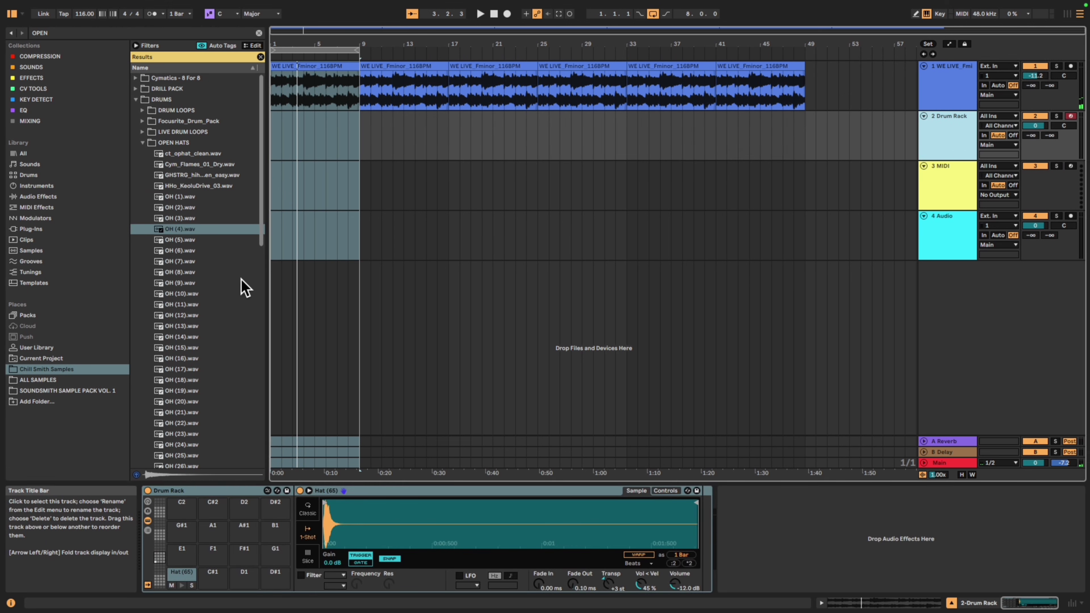
left_click_drag(180, 231, 244, 575)
left_click(607, 308)
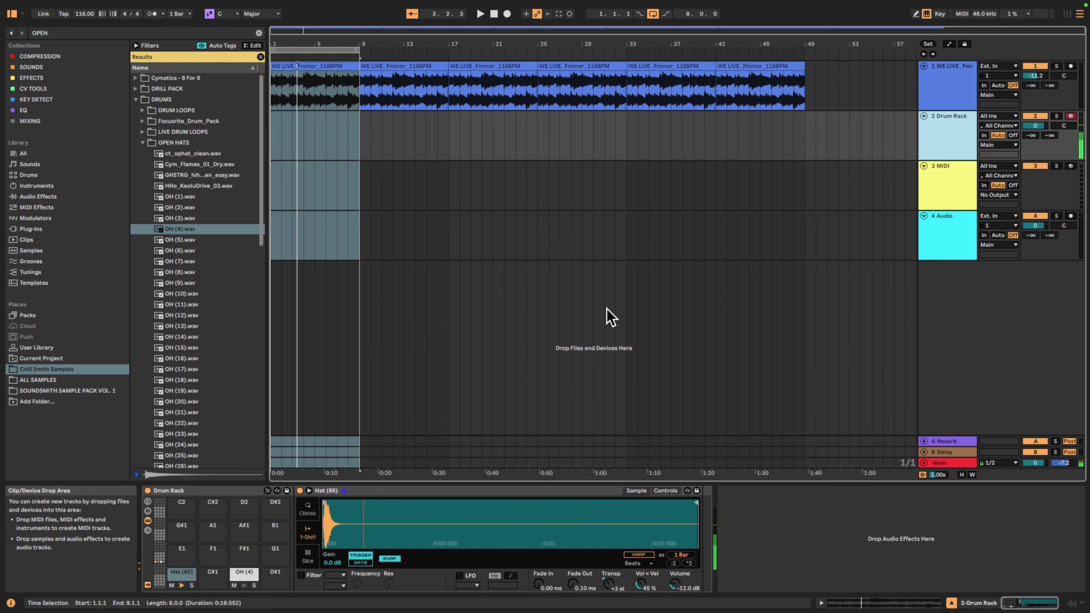
key("s")
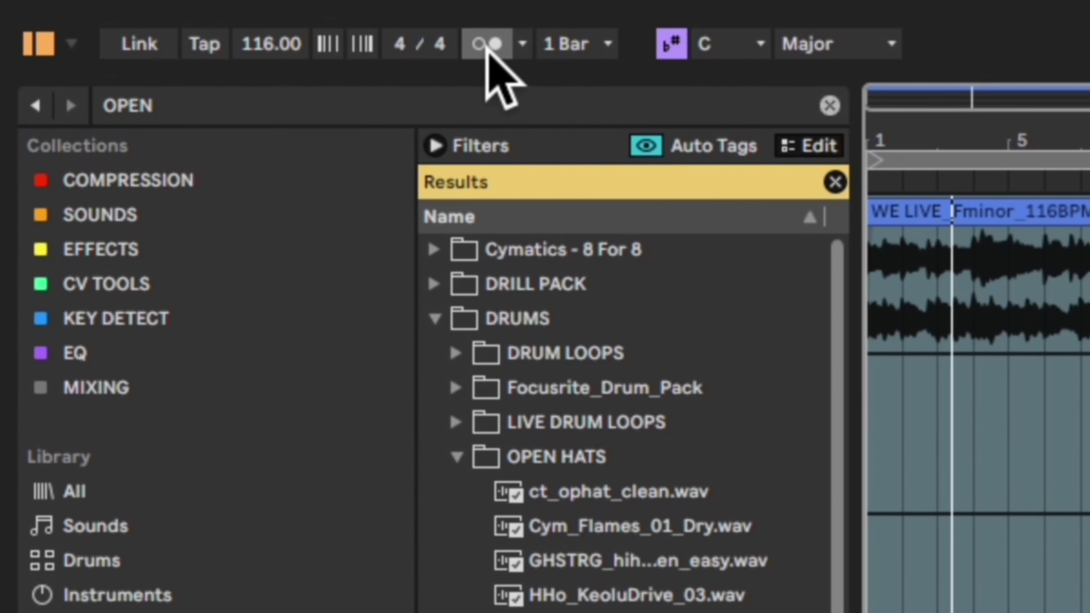
- Turn on the metronome with the Main track's cue volume at 0, and switch off the arrangement loop
left_click(487, 45)
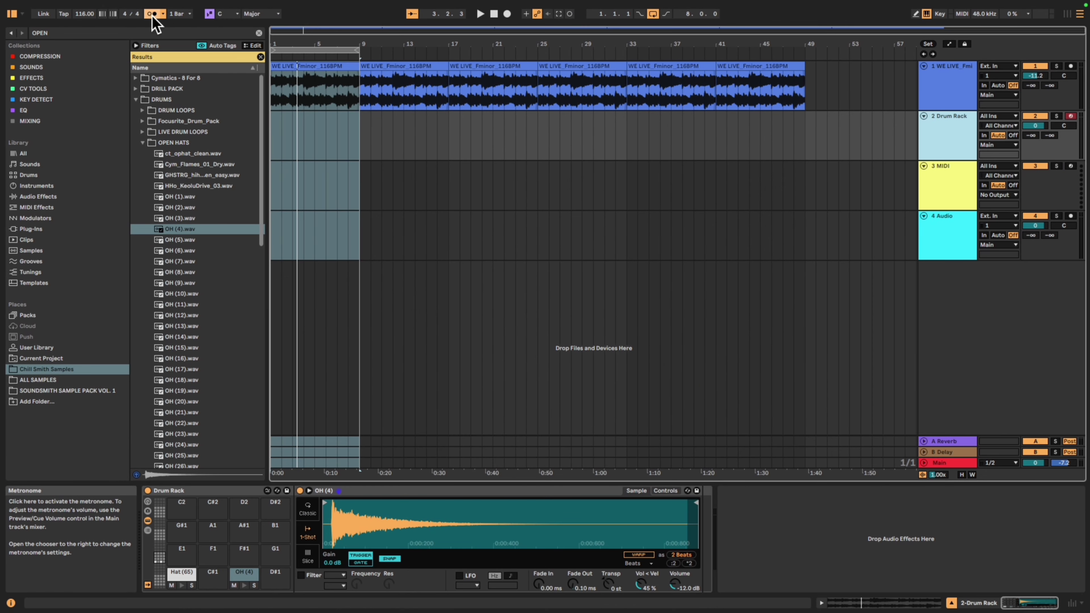
key("space")
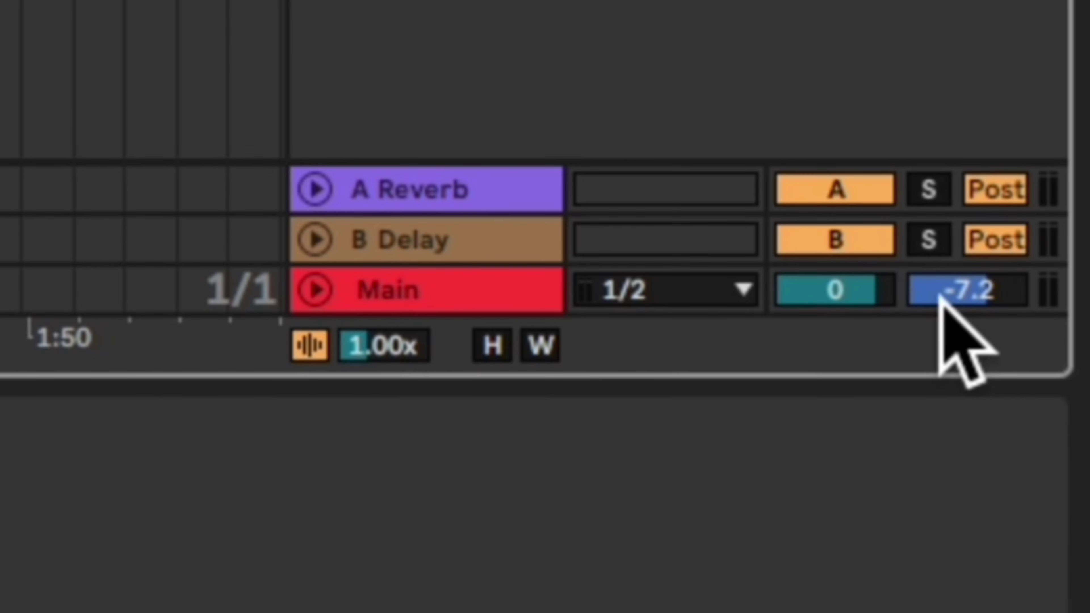
left_click(1058, 466)
left_click_drag(968, 290, 969, 235)
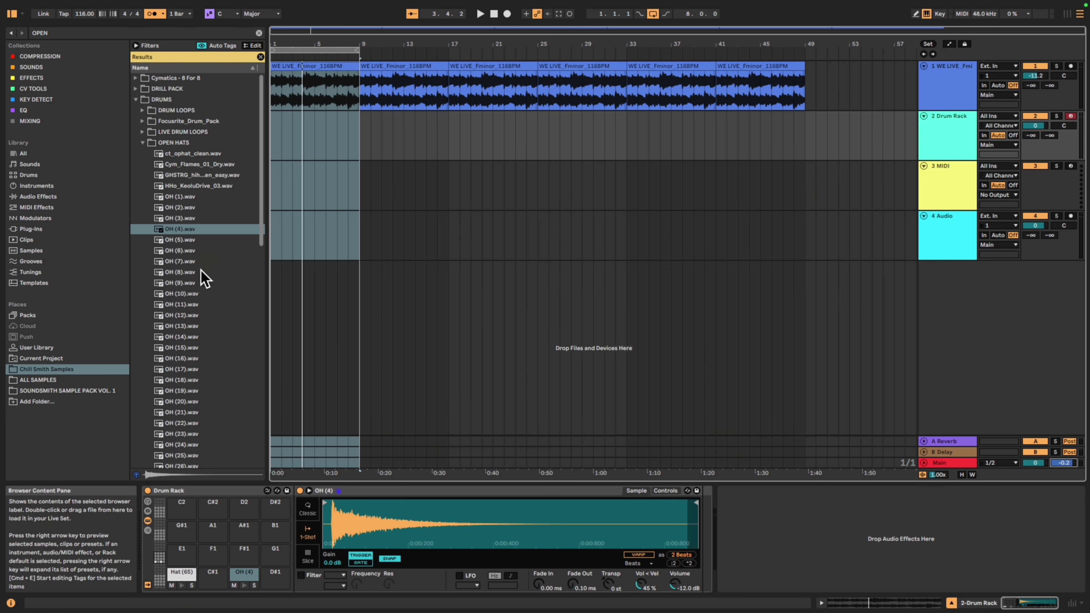
double_click(1057, 462)
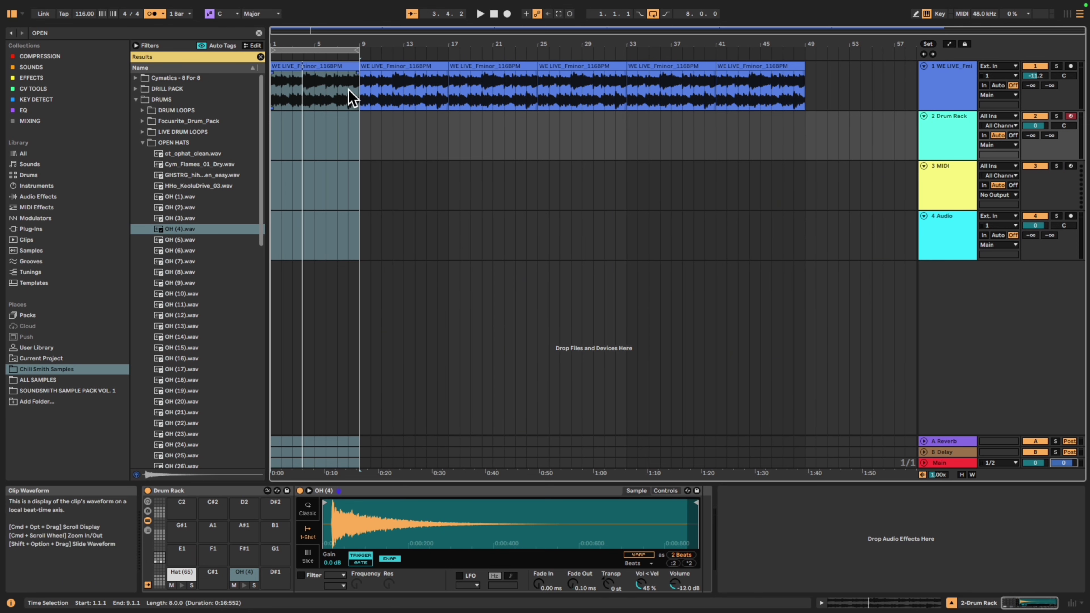
key("super+l")
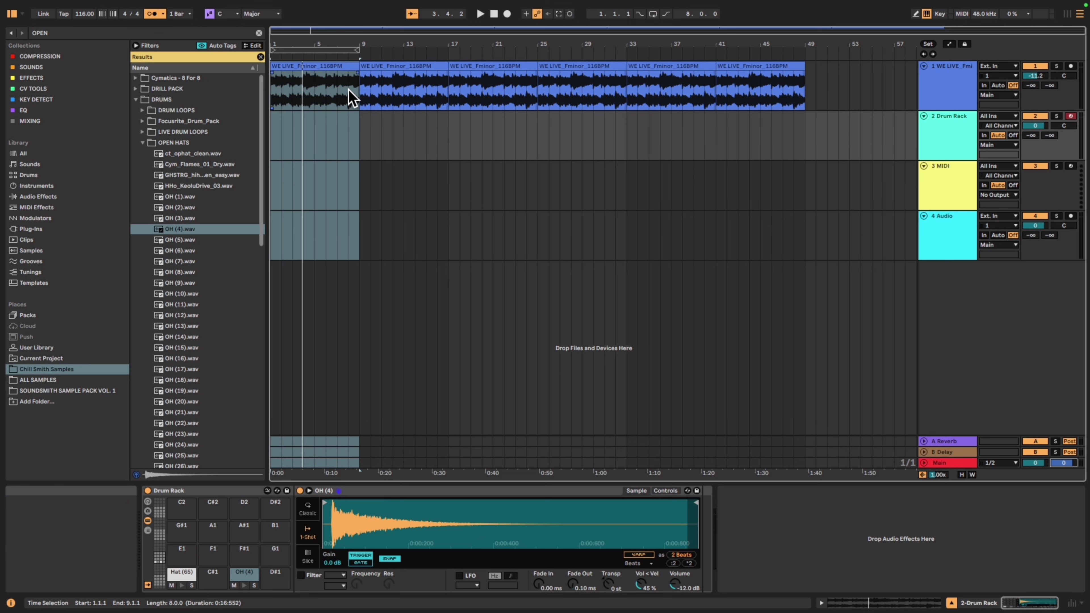
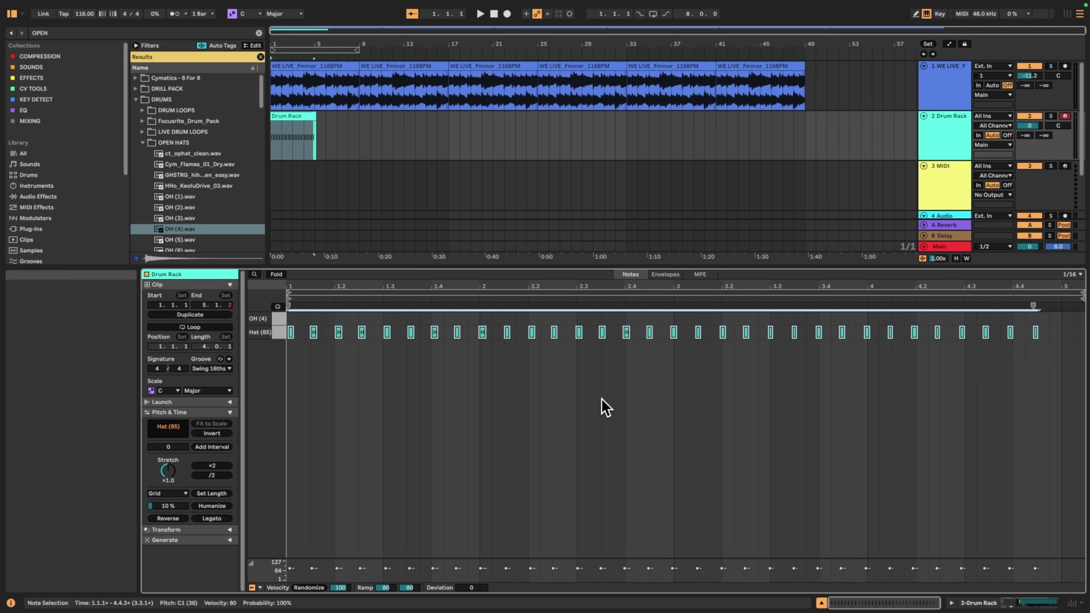
- Quantize the recorded Hat (65) notes in the Drum Rack clip to a 1/16 grid at 100% amount
key("super+shift+u")
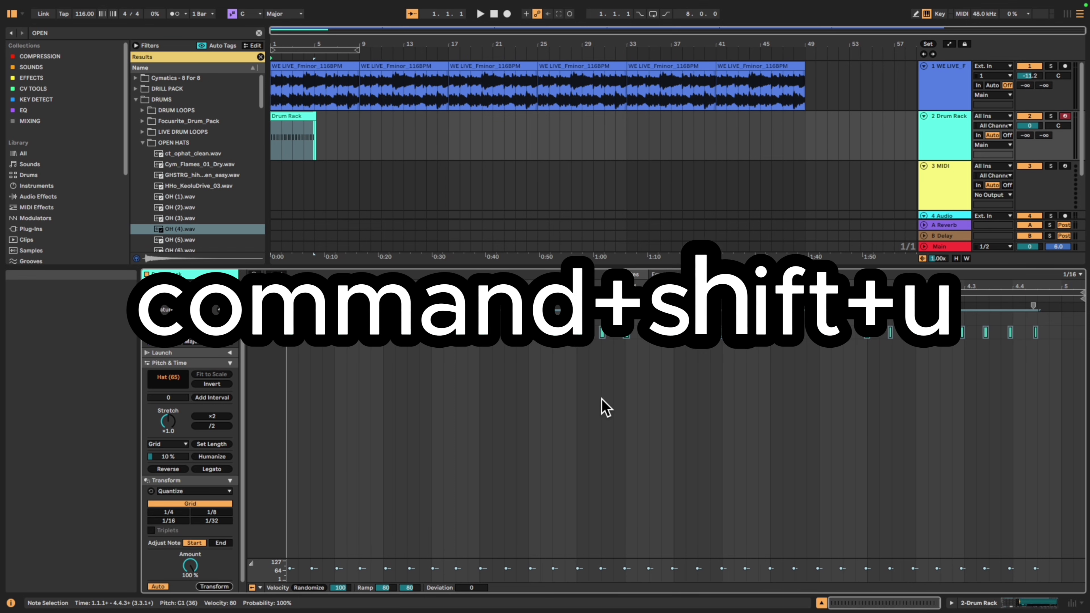
left_click(172, 521)
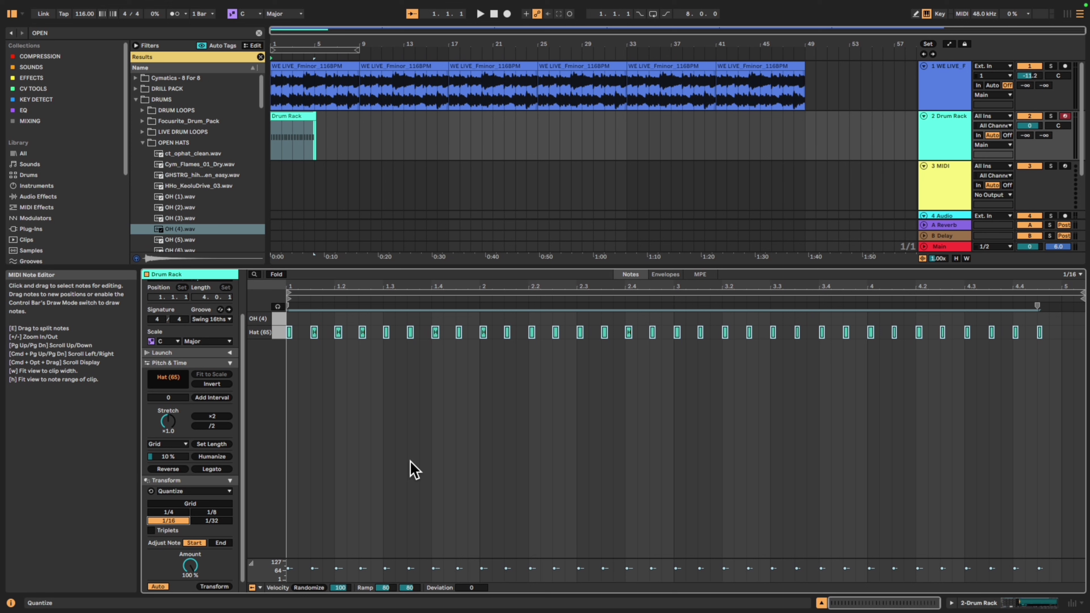
key("super+u")
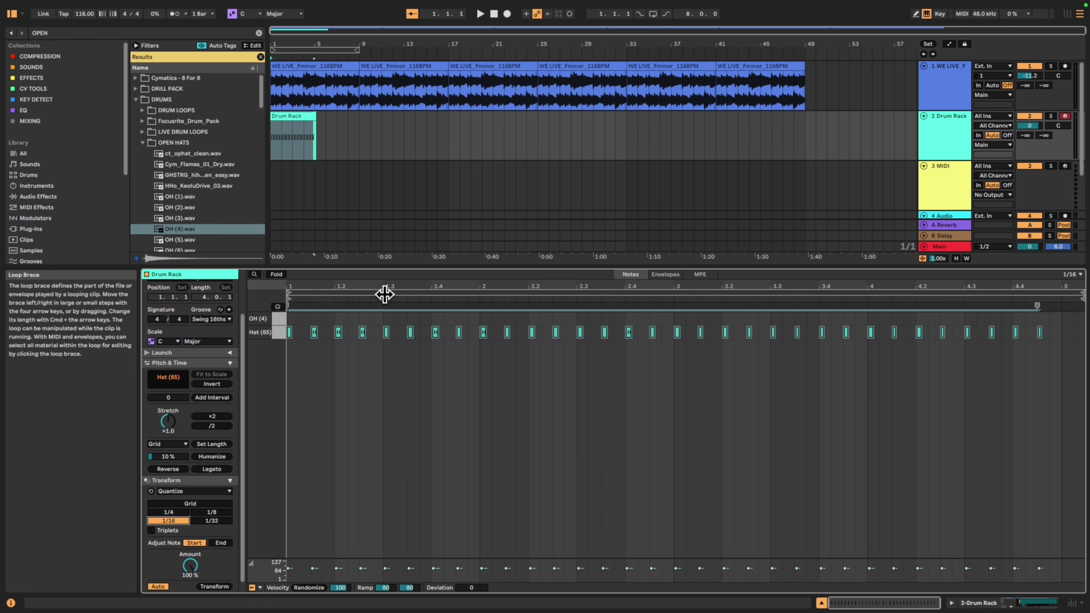
- Play back the quantized hat pattern and enable MIDI Arrangement Overdub
key("space")
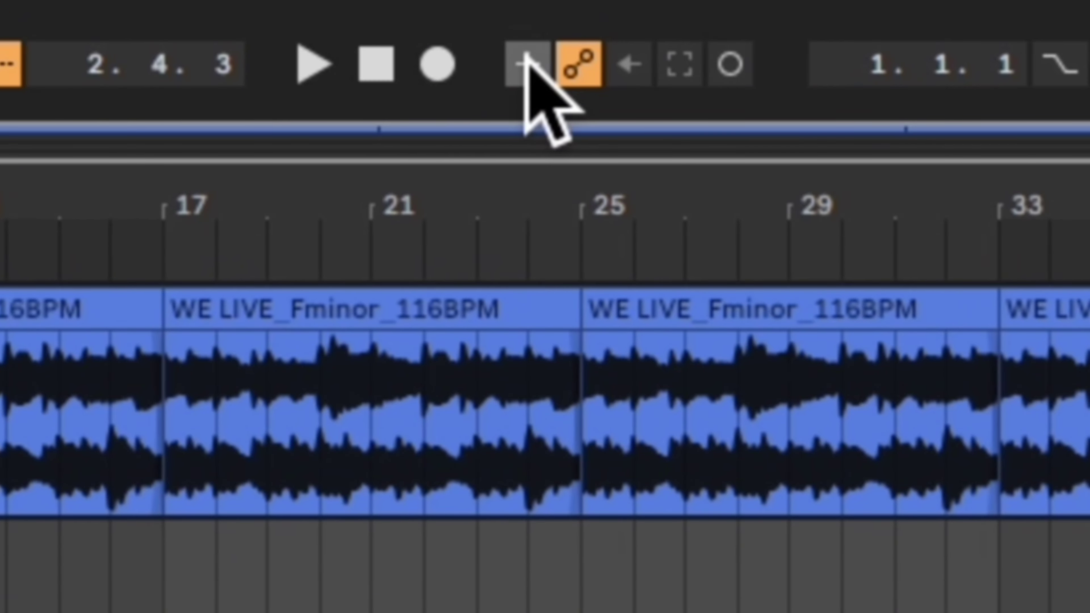
left_click(528, 64)
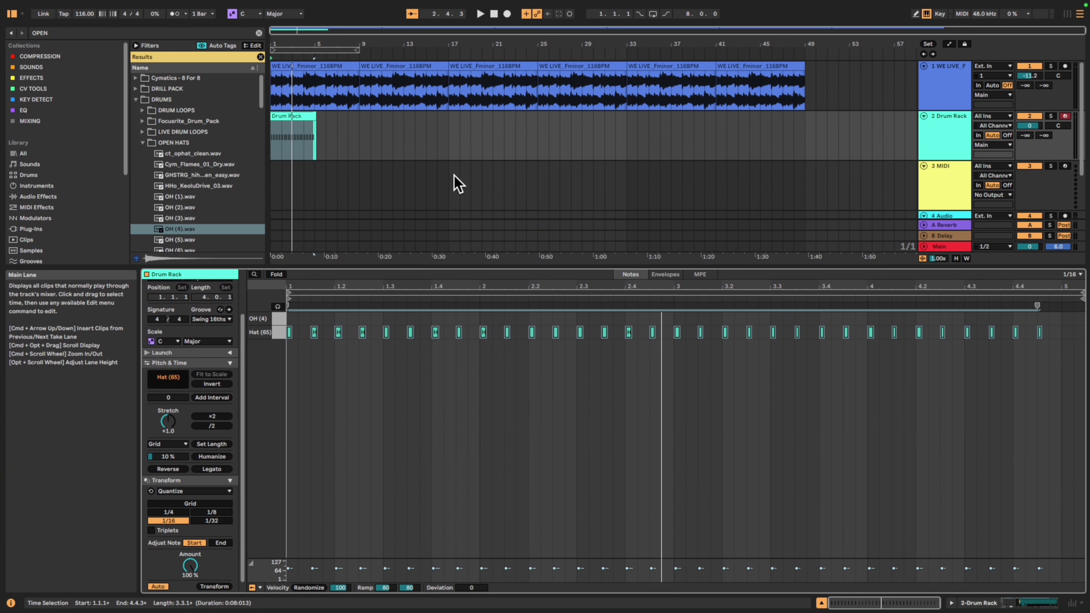
- Overdub OH (4) open hat hits onto the Drum Rack track's hat pattern over the first four bars
key("space")
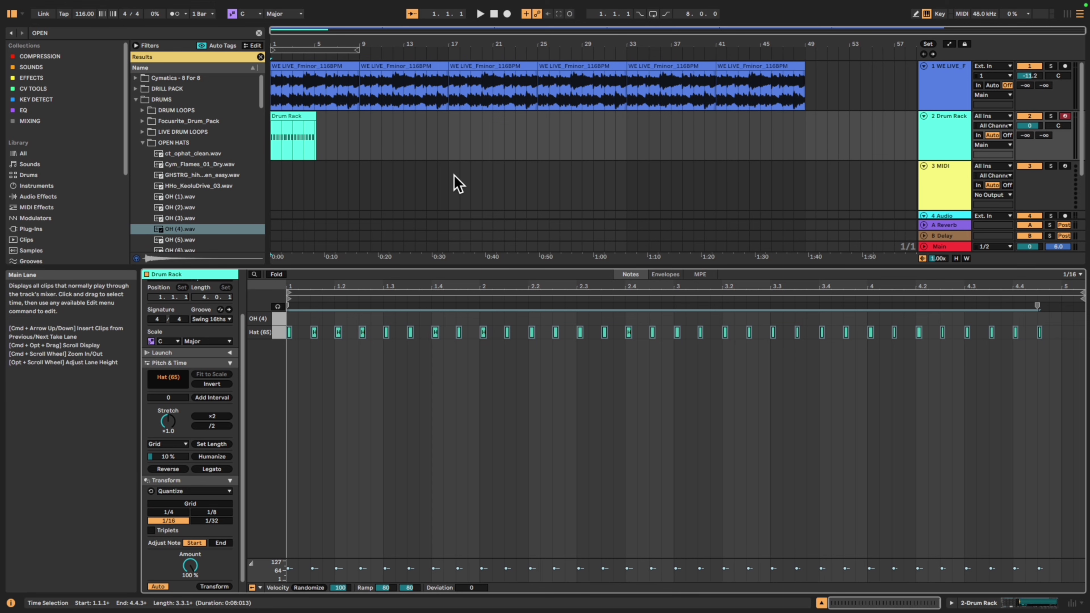
left_click(930, 148)
key("F9")
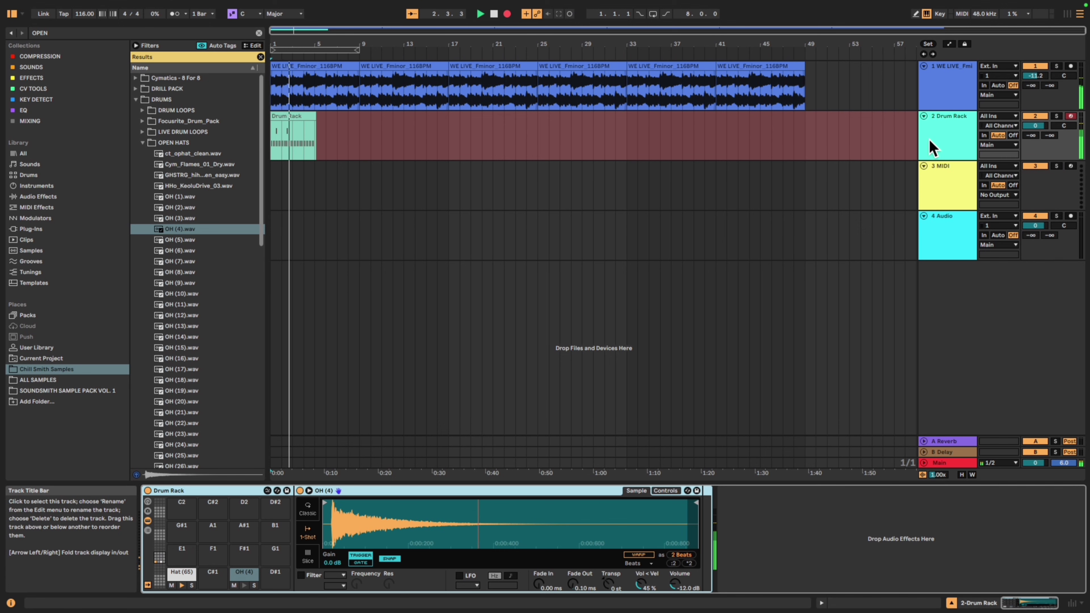
key("space")
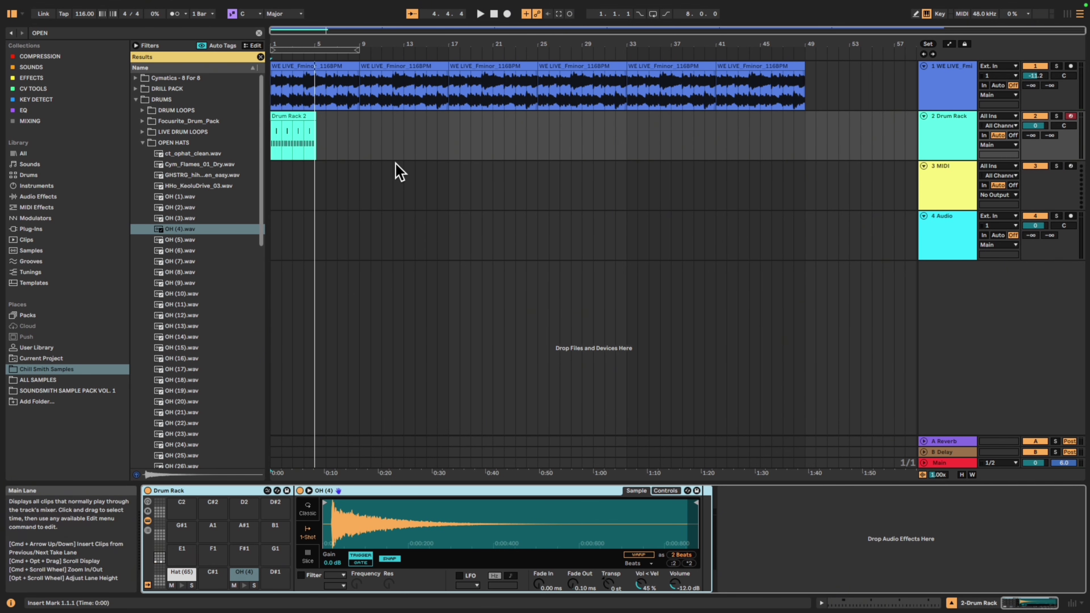
- Quantize the hat and open hat notes in the Drum Rack 2 clip to the 1/16 grid and play them back
double_click(296, 115)
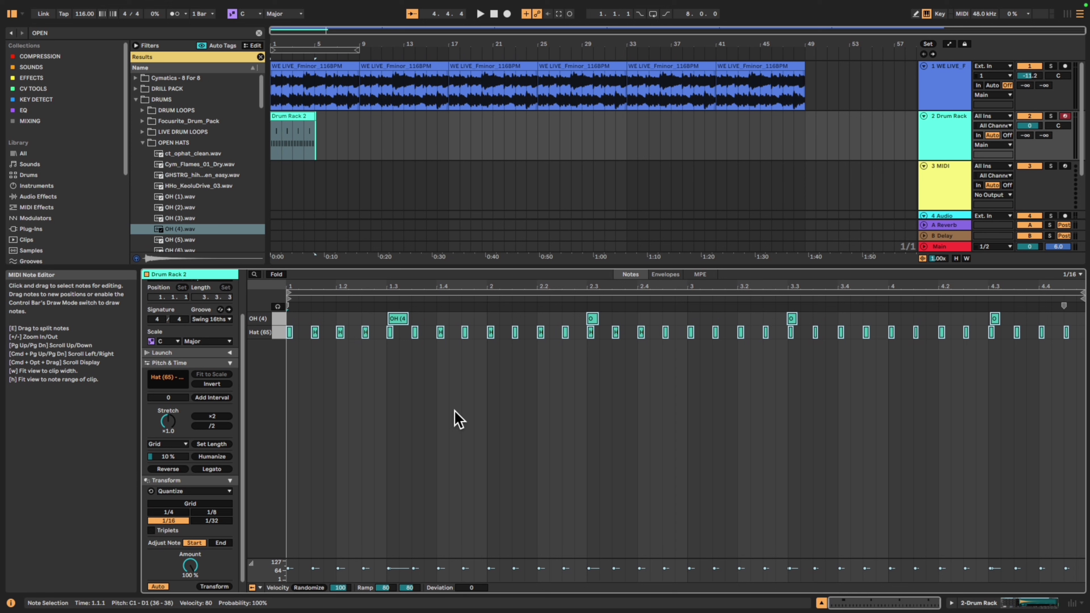
key("super+u")
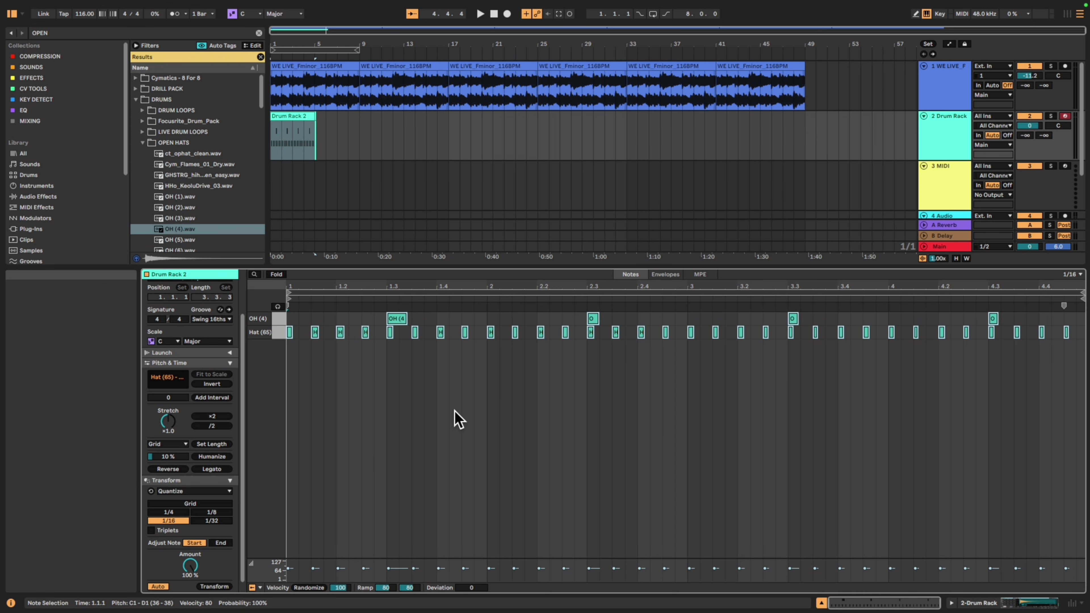
key("space")
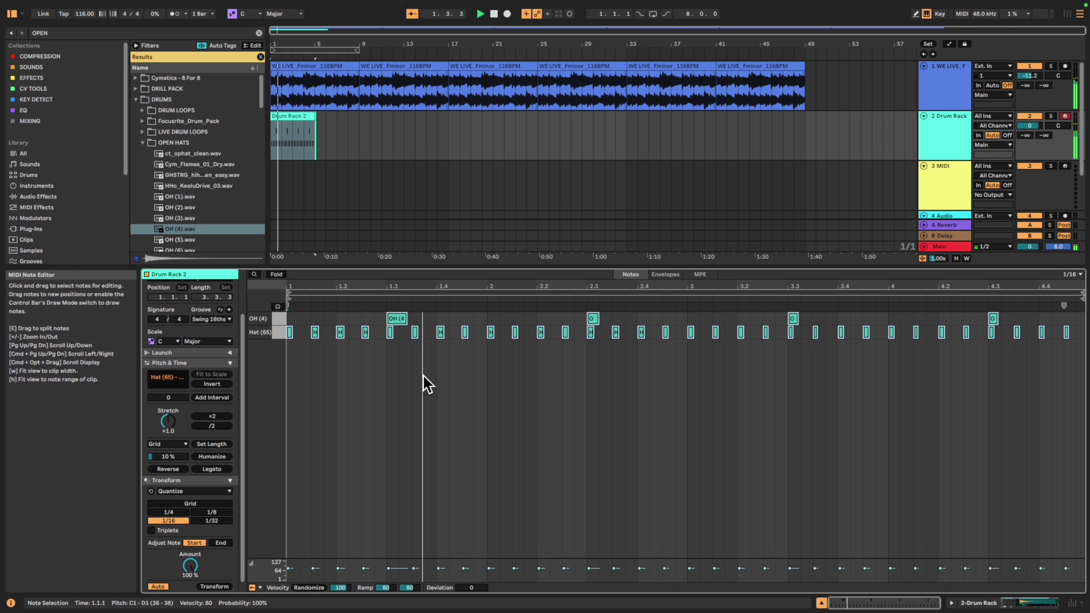
- Set the Drum Rack track's volume to -5.9 dB and its panning to 5L
left_click_drag(1030, 126, 1030, 128)
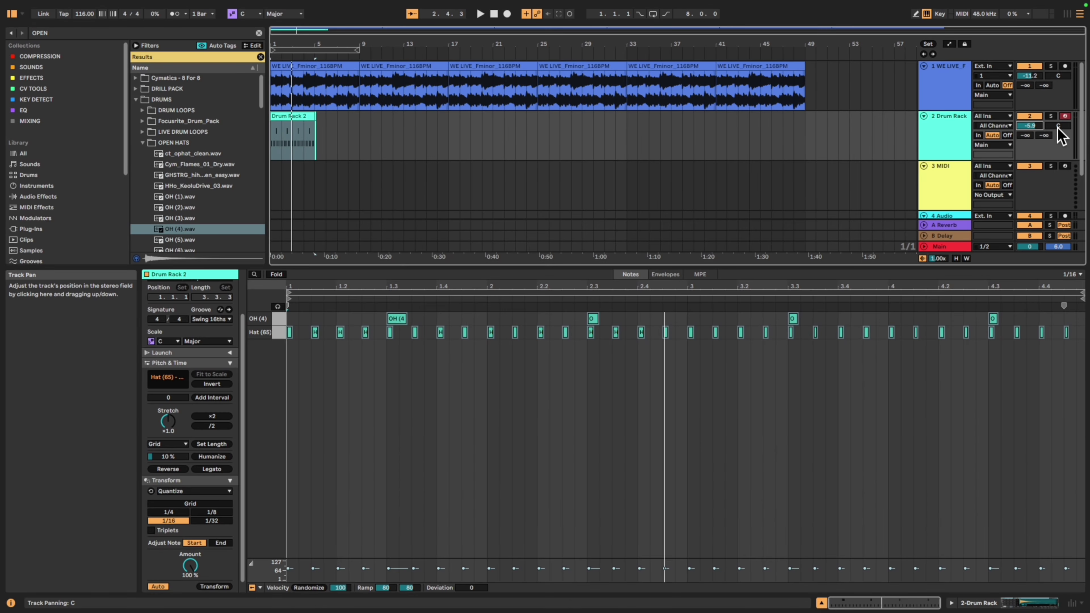
left_click(1058, 125)
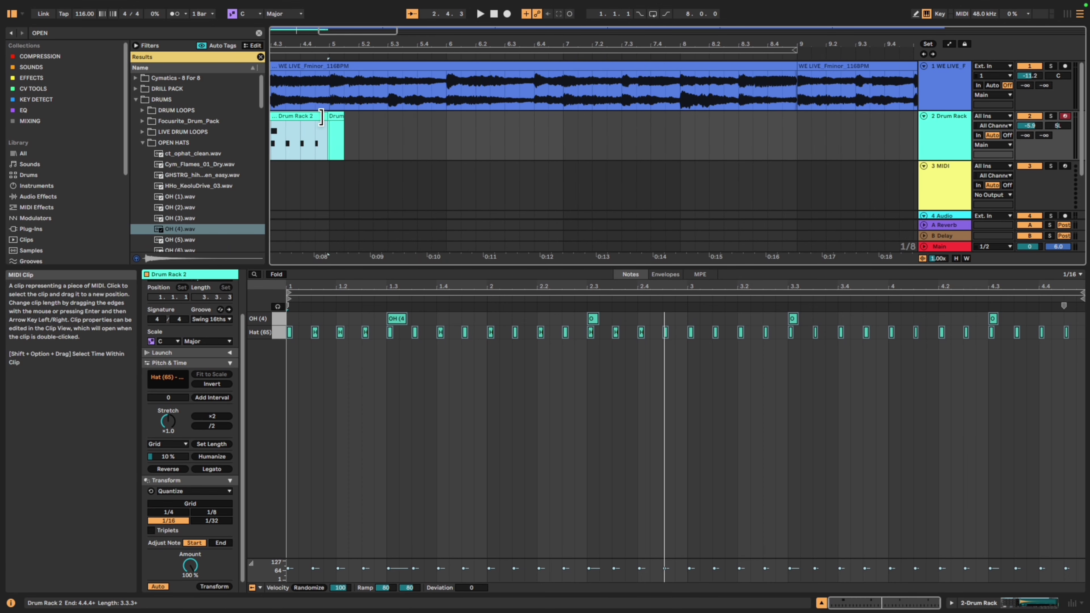
- Extend the Drum Rack 2 clip's end to 5.1.1 and delete the leftover clip fragment after it
left_click_drag(326, 117, 331, 117)
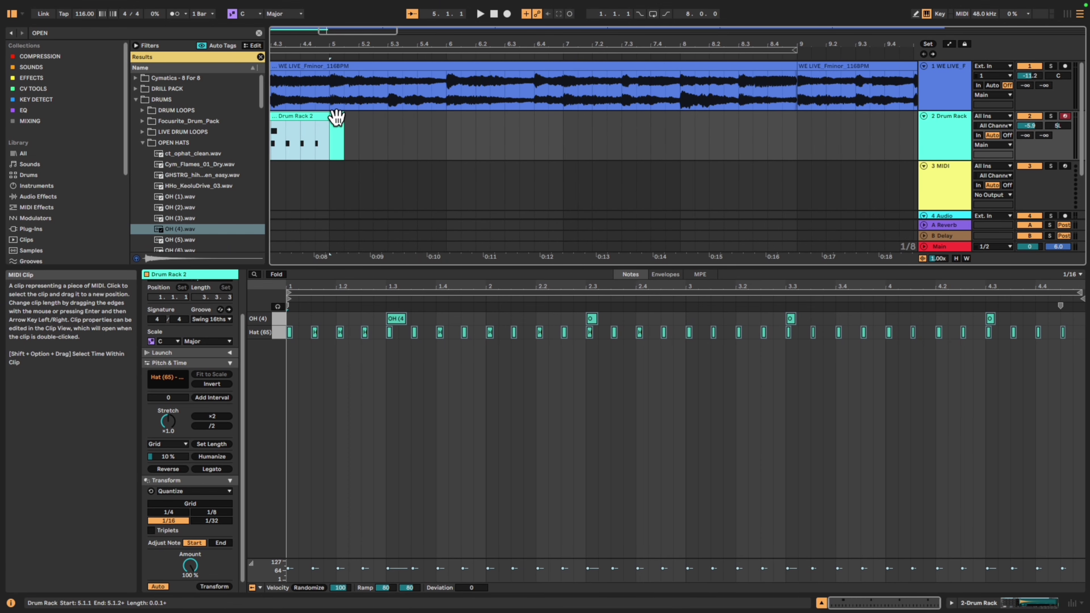
left_click(337, 117)
key("Delete")
key("shift+w")
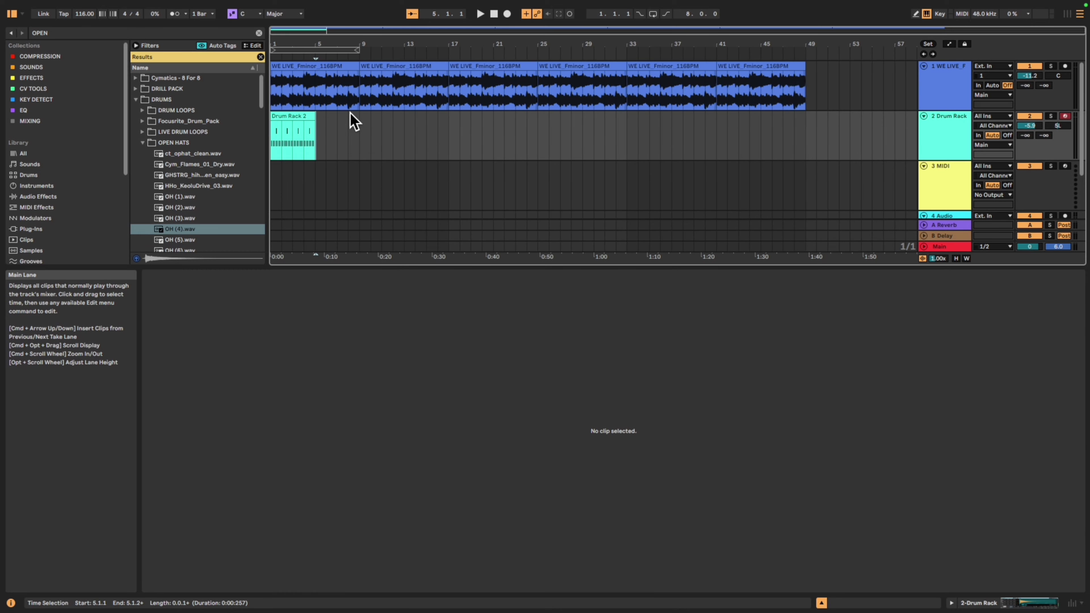
- Duplicate the four-bar Drum Rack 2 clip three times so the pattern runs to bar 17
left_click(291, 116)
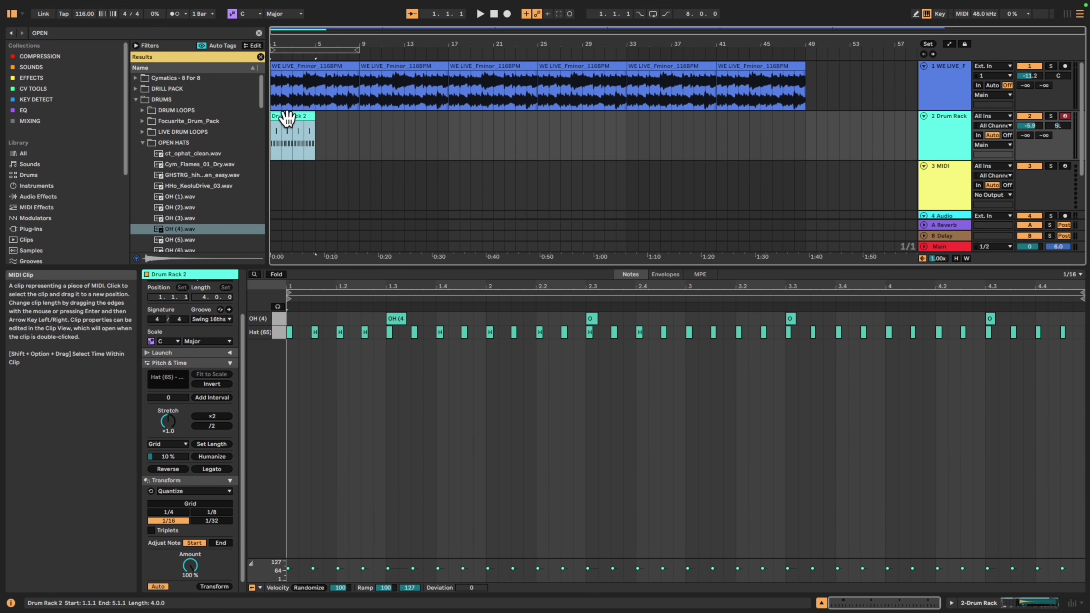
key("super+d")
key("super+d")
key("super+d")
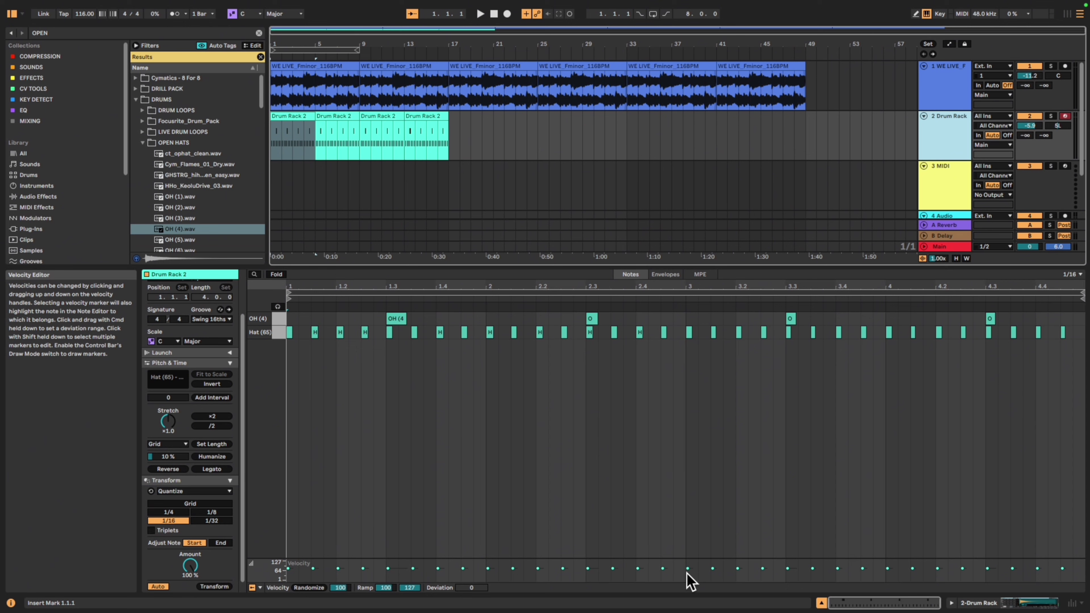
- Reverse the OH (4) sample in the Drum Rack and play back the pattern with it
left_click(1024, 603)
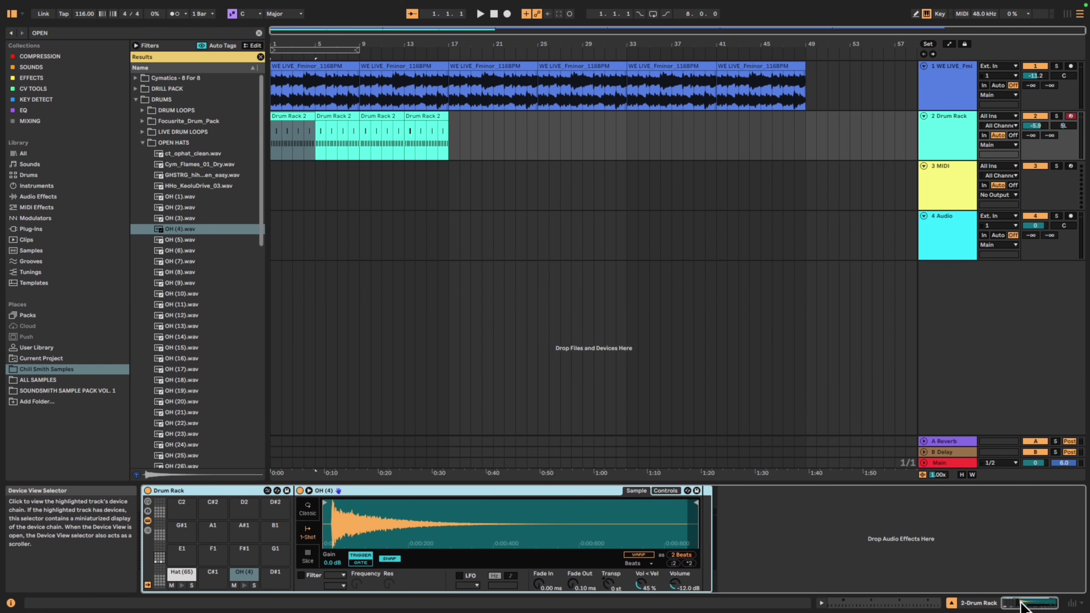
right_click(381, 520)
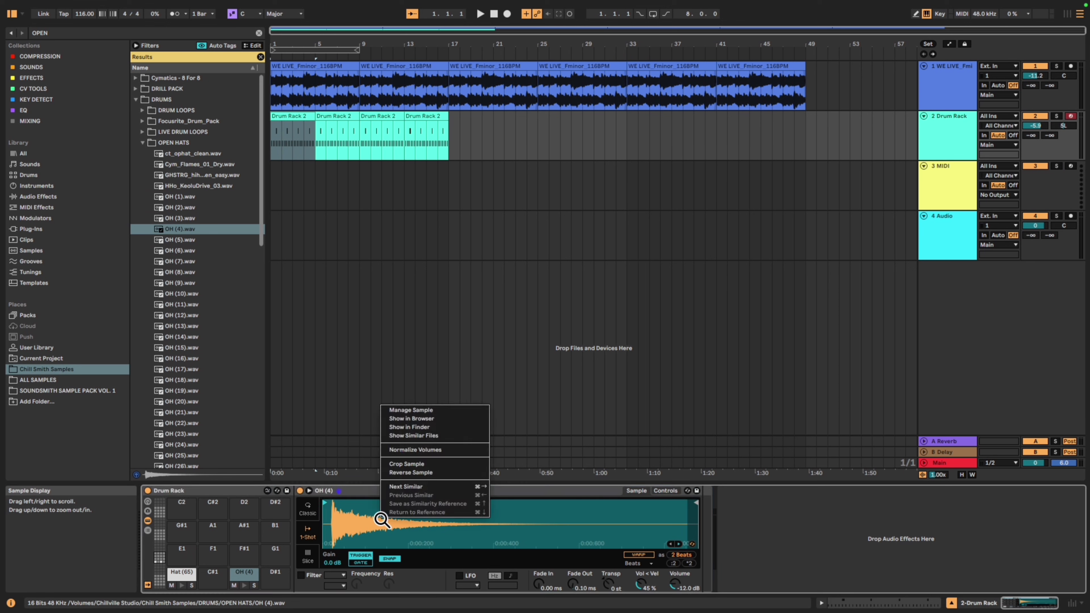
left_click(420, 474)
key("space")
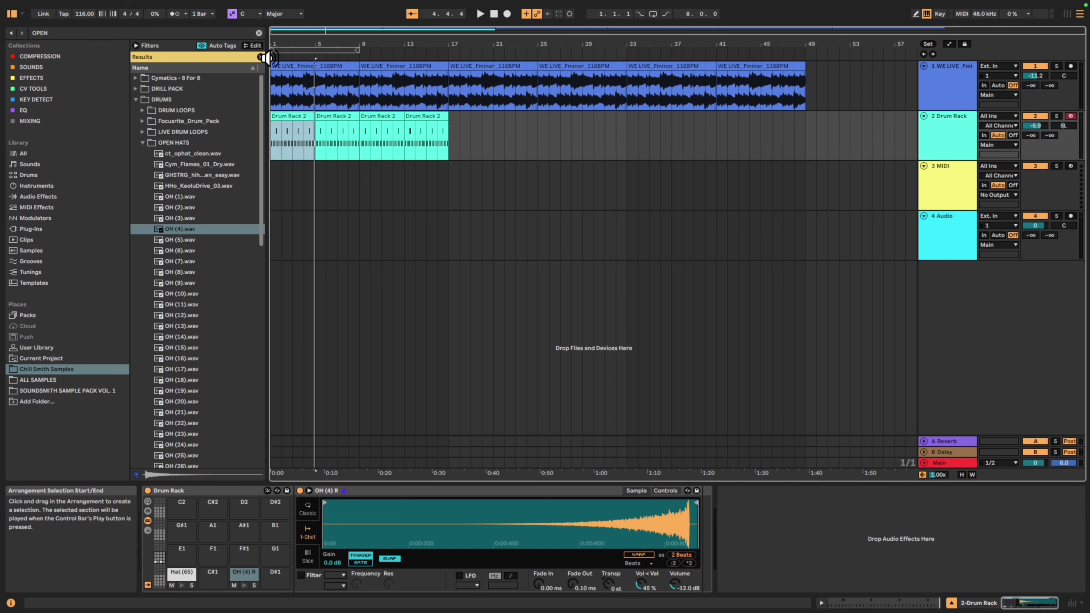
- Duplicate the first four-bar drum section along track 2 and consolidate all Drum Rack 2 clips into one 16-bar clip
key("super+d")
key("super+d")
key("super+d")
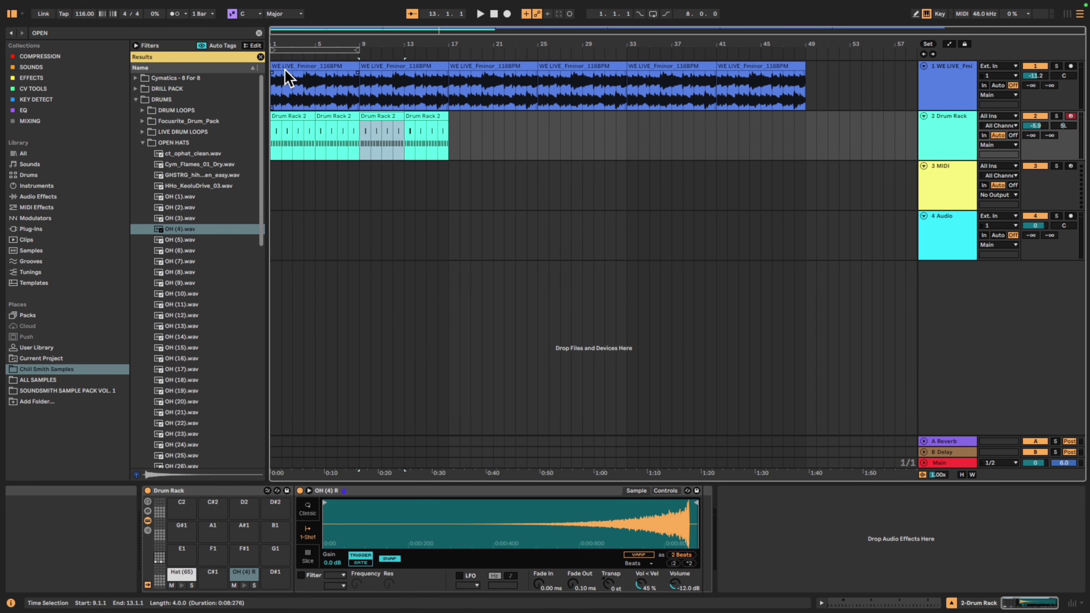
left_click(288, 117, "shift")
key("super+j")
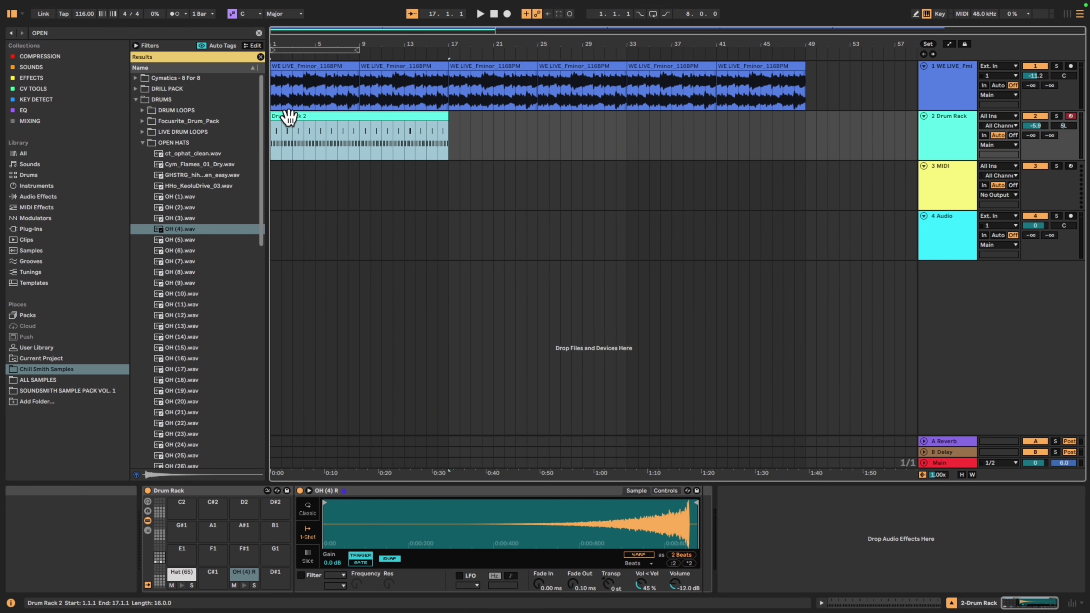
- Trim the quiet beginning of the reversed OH (4) sample by moving its start point later, checking it in playback
key("space")
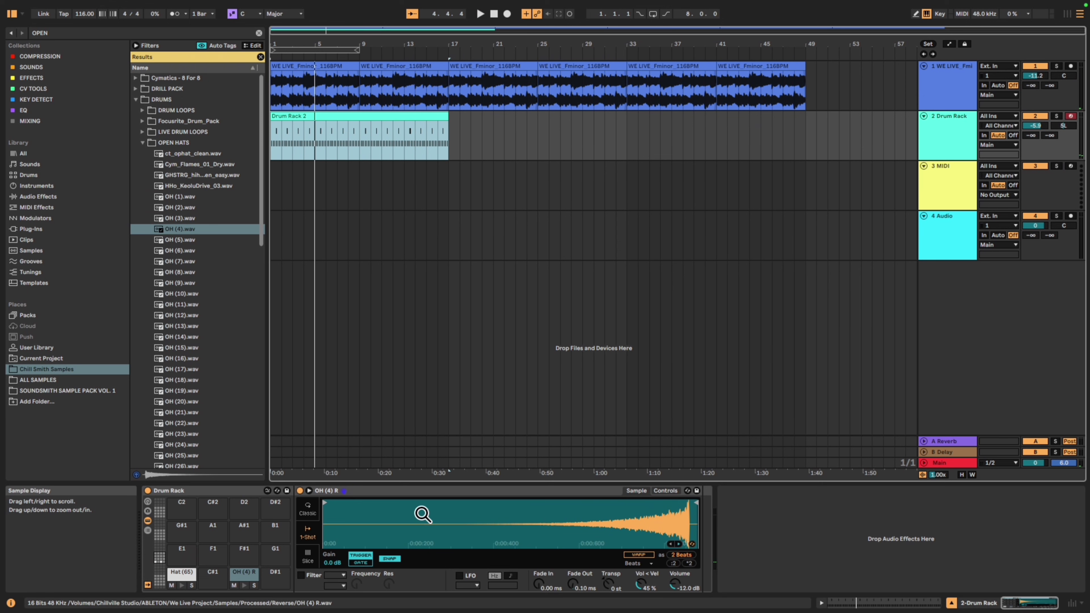
mouse_move(325, 503)
left_mouse_down()
mouse_move(616, 507)
mouse_move(577, 511)
left_mouse_up()
key("space")
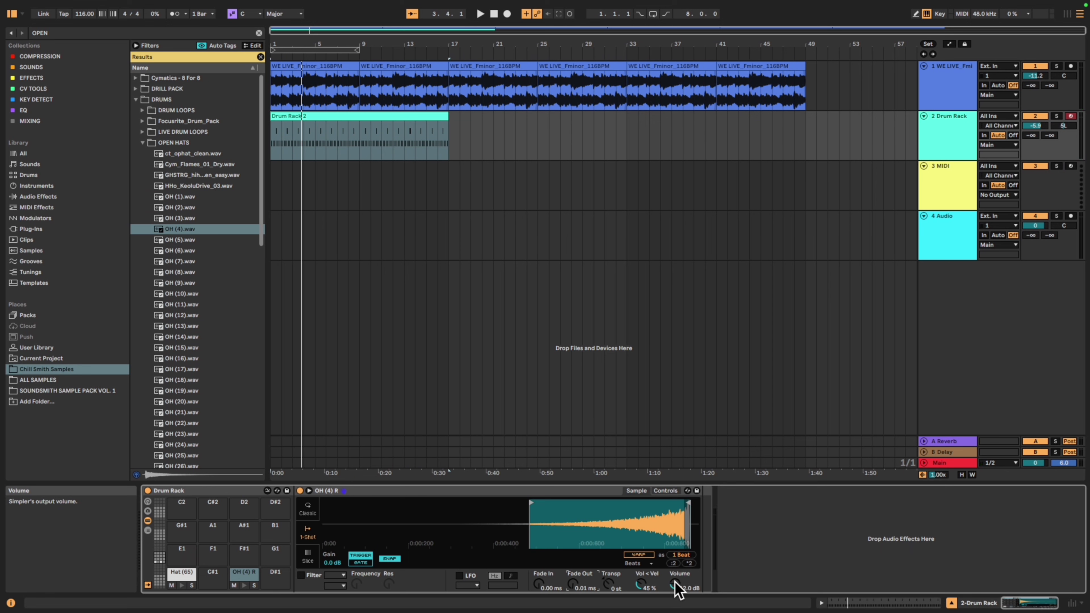
- Adjust the reversed open hat's Simpler output volume while the beat plays
mouse_move(676, 585)
left_mouse_down()
mouse_move(676, 610)
mouse_move(677, 592)
left_mouse_up()
key("space")
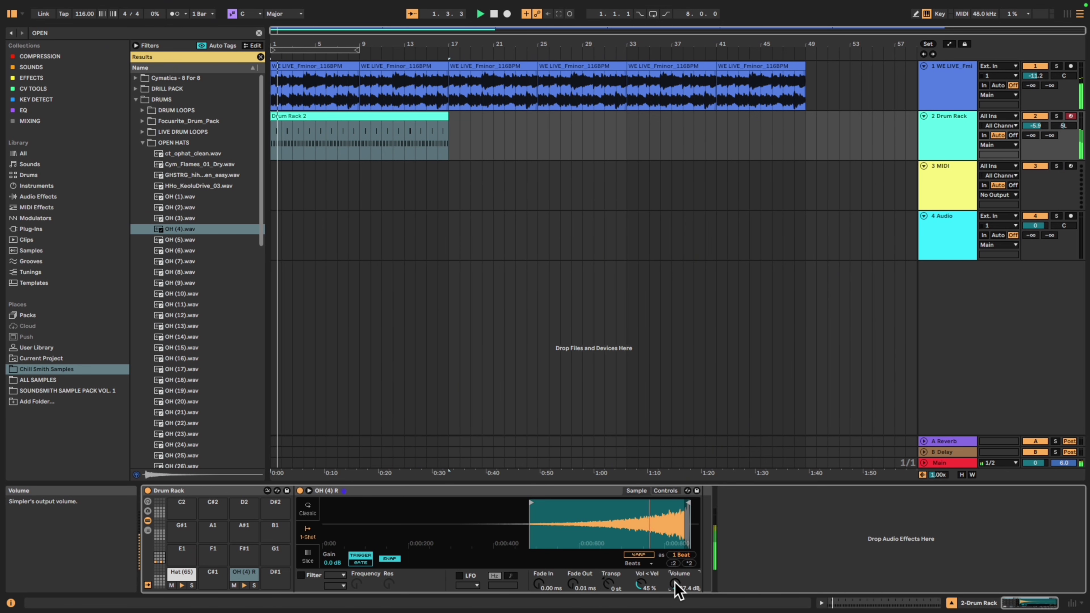
left_click_drag(677, 590, 677, 584)
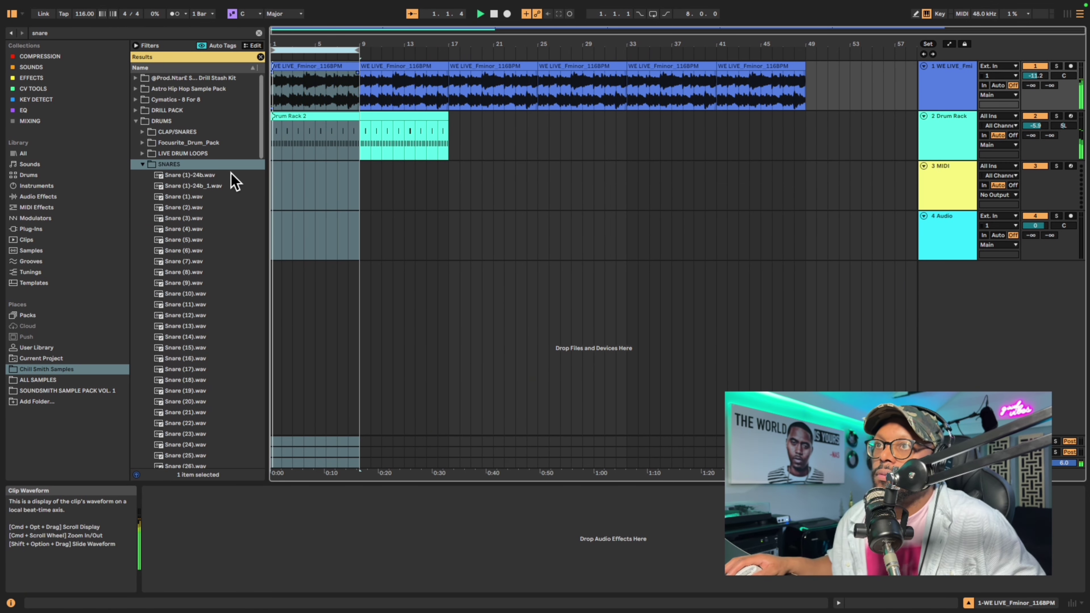
- Audition Snare (1).wav, Snare (2).wav and Snare (3).wav from the SNARES folder
left_click(223, 197)
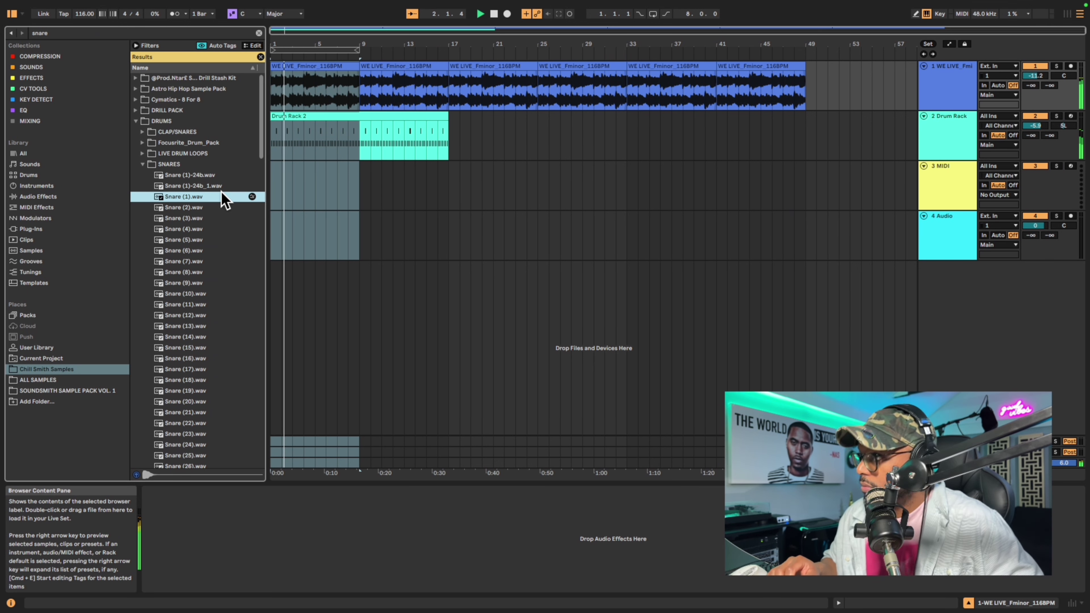
key("space")
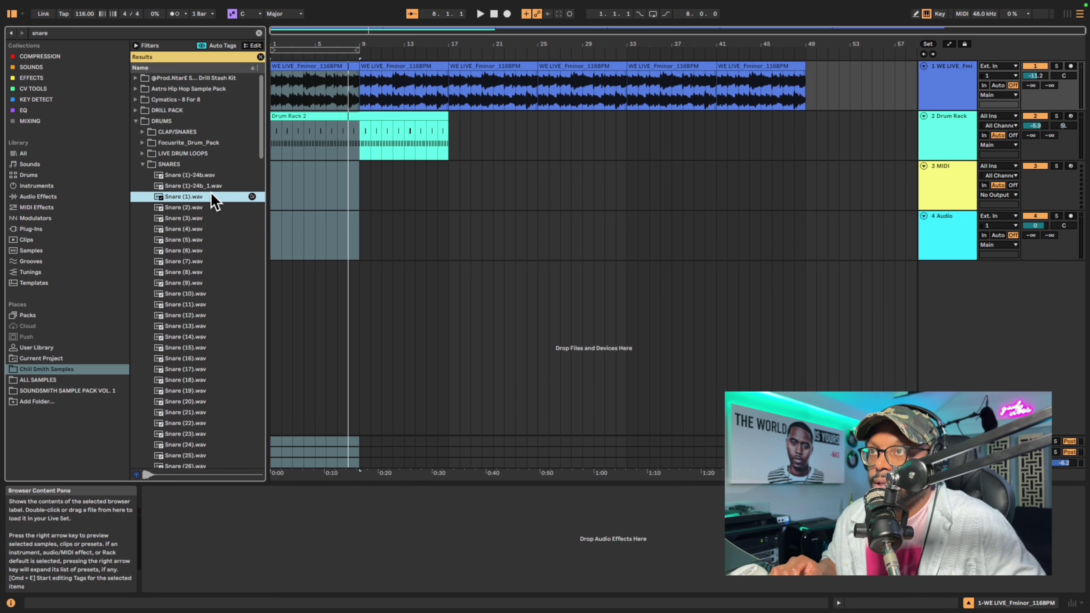
key("Down")
key("Down")
key("Up")
key("Up")
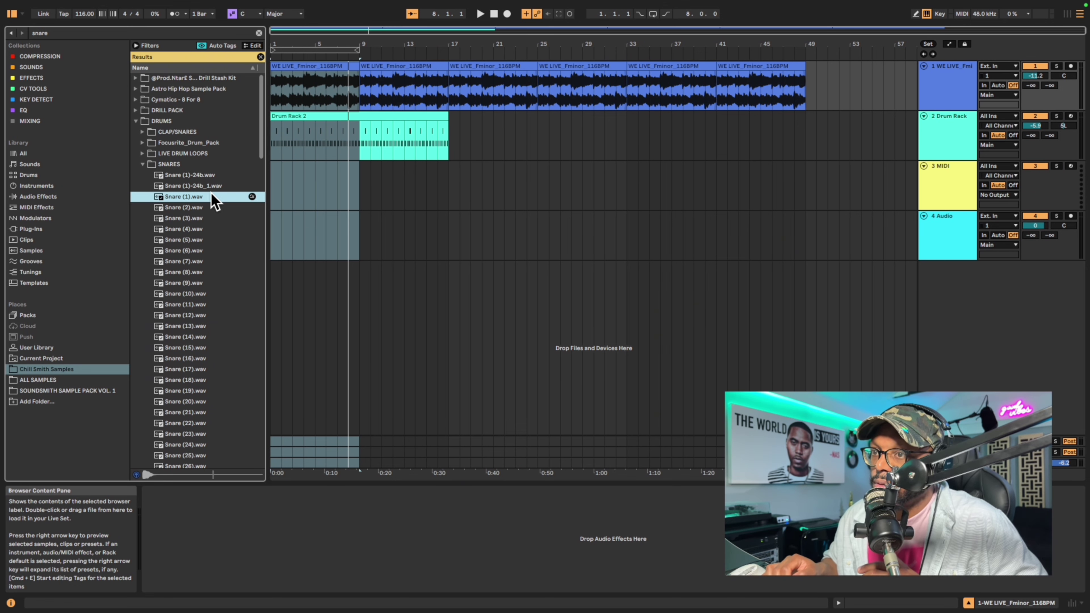
key("Down")
key("Down")
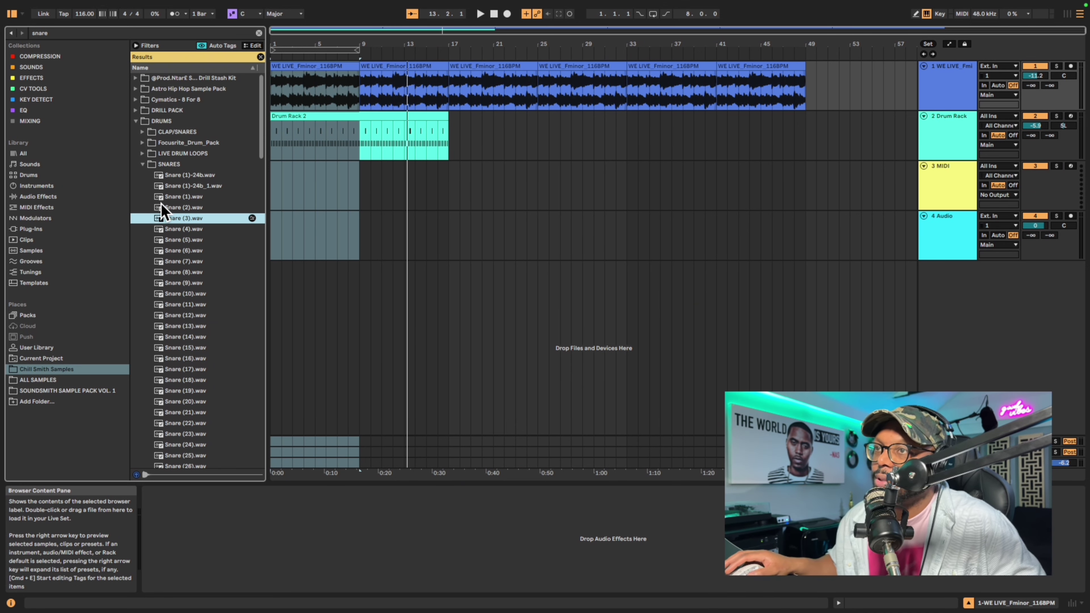
- Load Snare (3).wav onto the track 3 MIDI track and lower the computer keyboard's octave range to C2 to D3
left_click(931, 177)
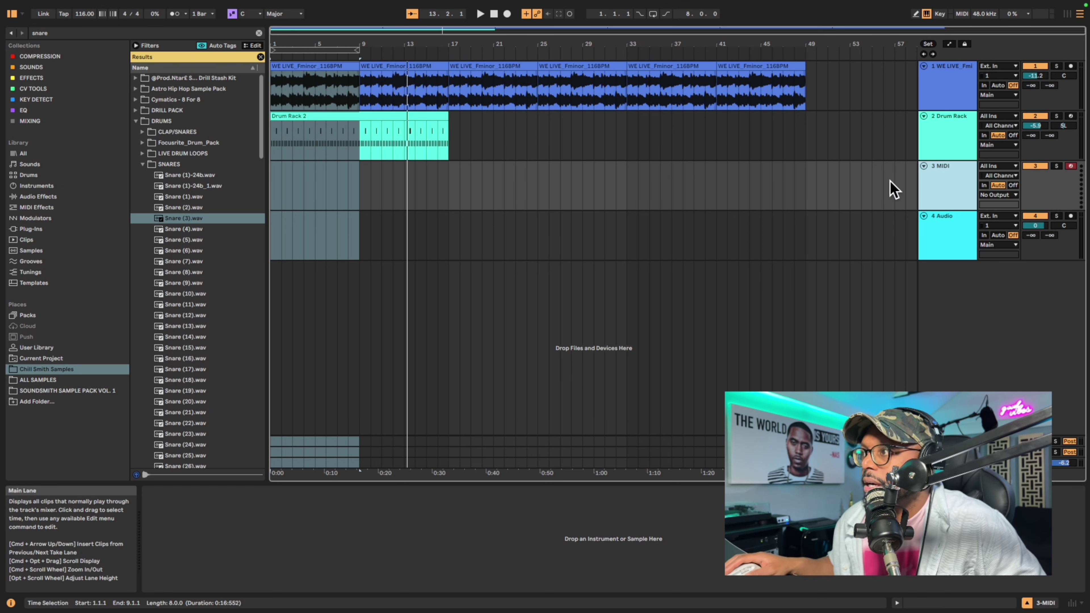
double_click(170, 219)
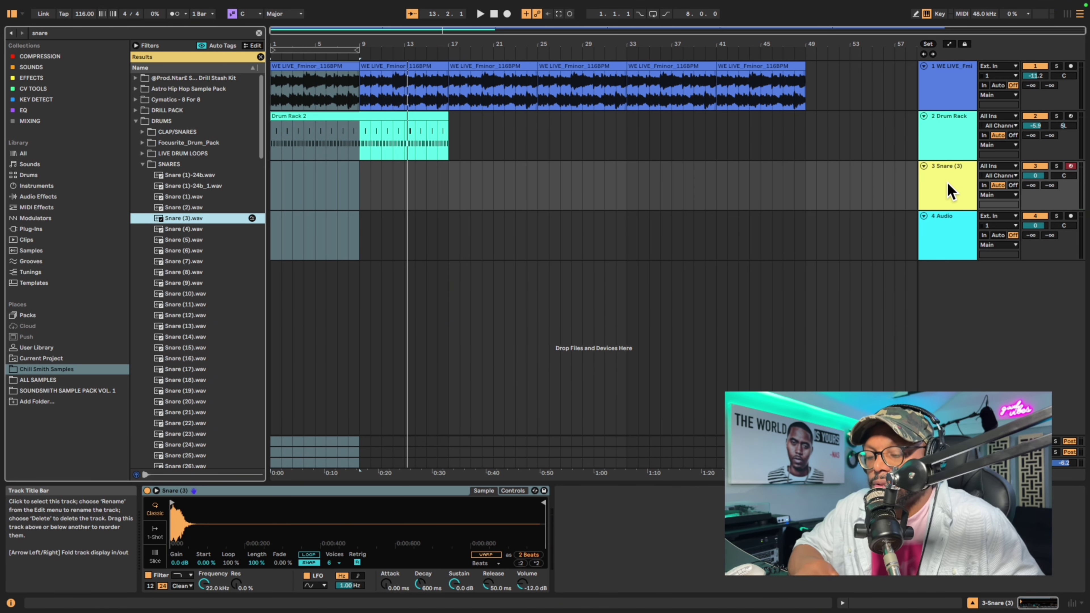
key("z")
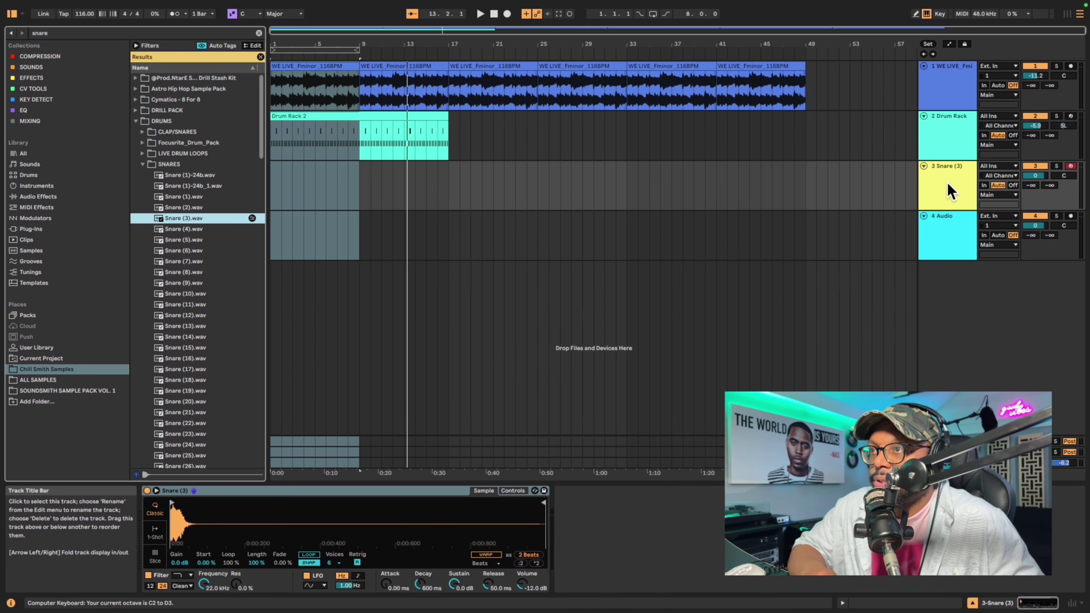
- Record a snare pattern of about eight bars on track 3 from the start of the arrangement
key("space")
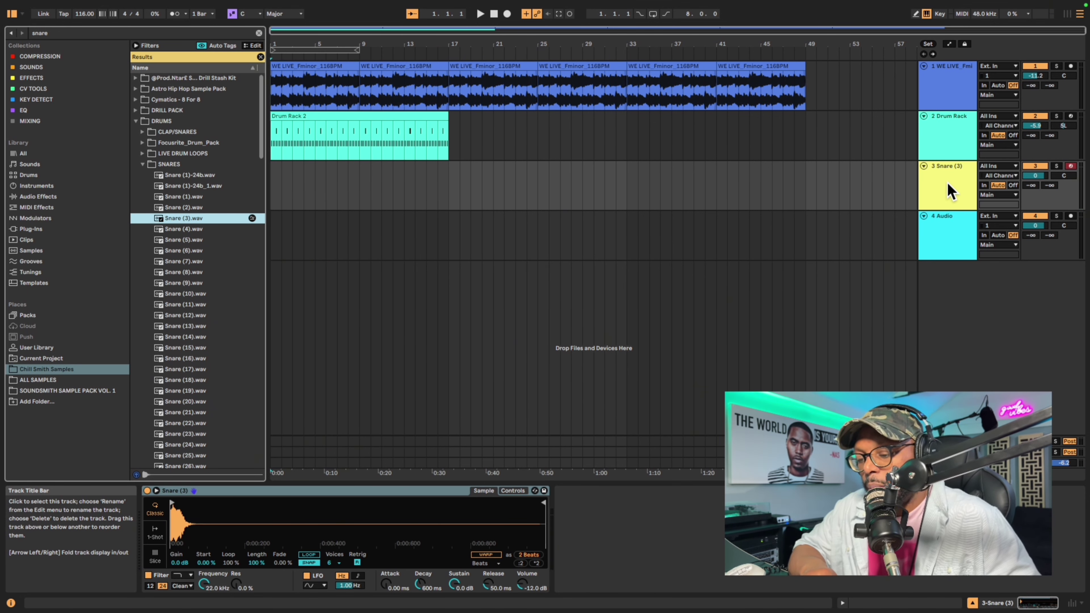
key("F9")
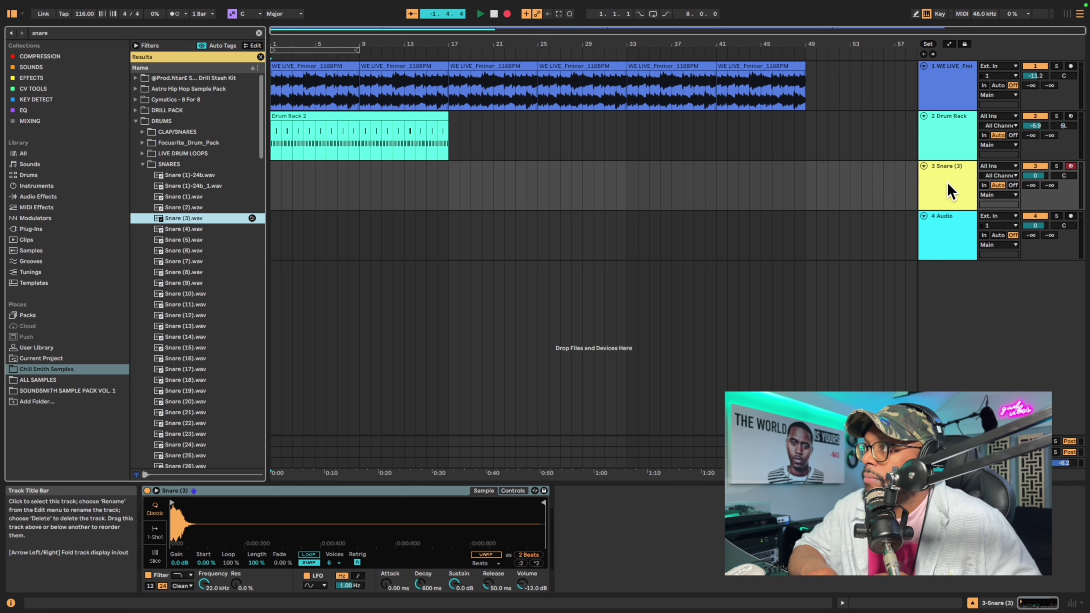
key("a")
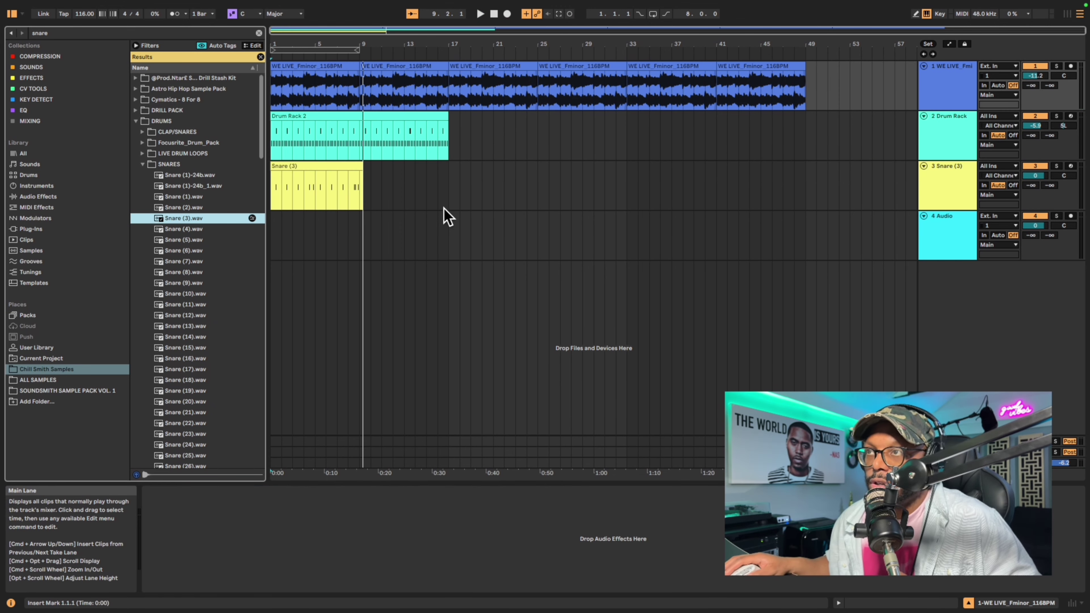
- Open the recorded snare clip, set its grid to 1/8, quantize the notes to 1/8 and play back the result
double_click(319, 185)
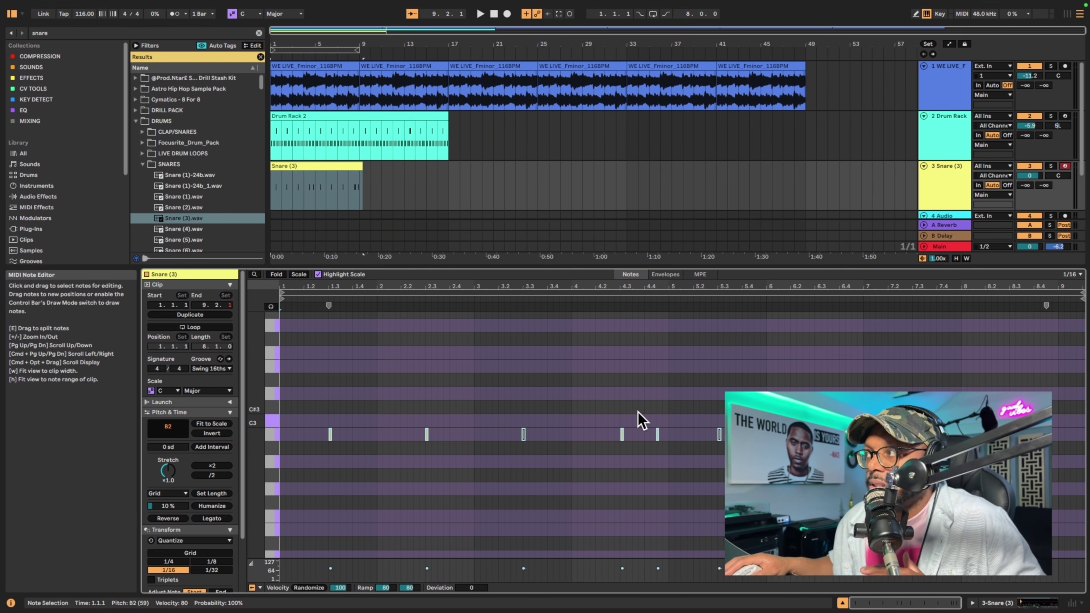
left_click(1075, 275)
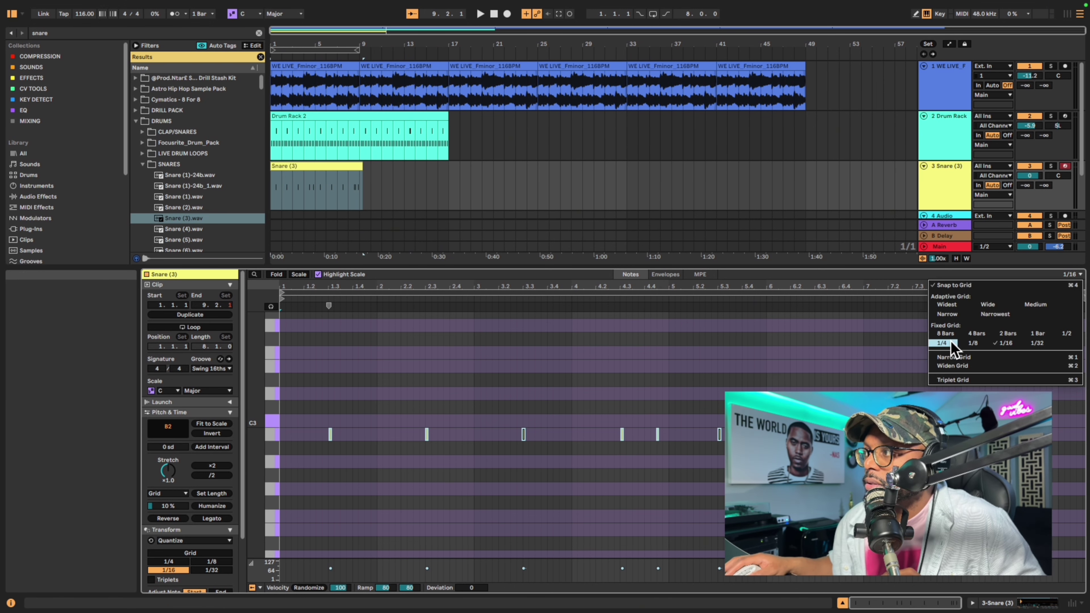
left_click(943, 343)
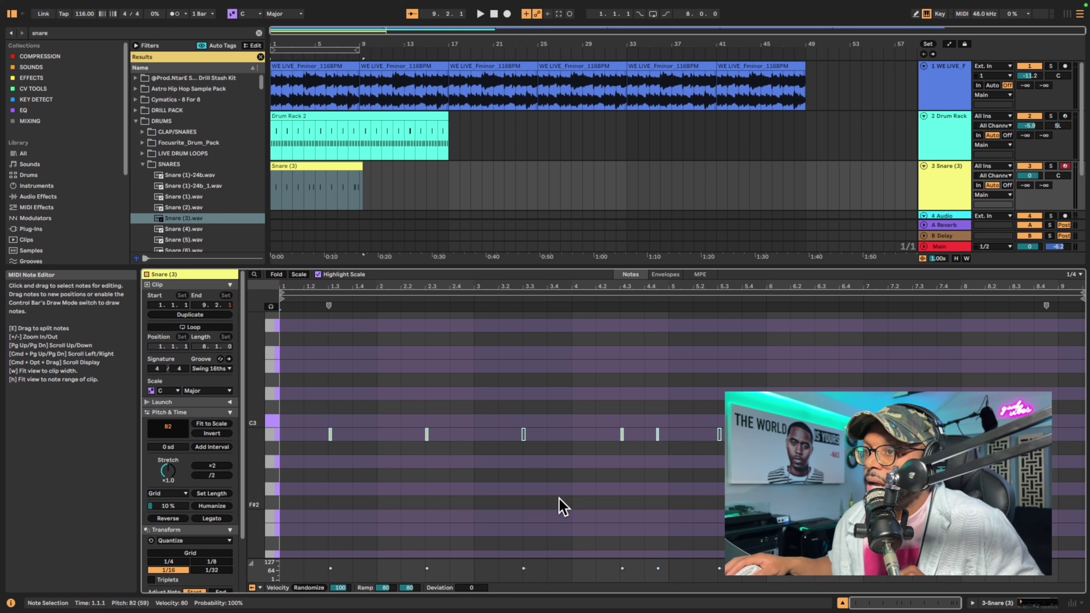
left_click(1071, 275)
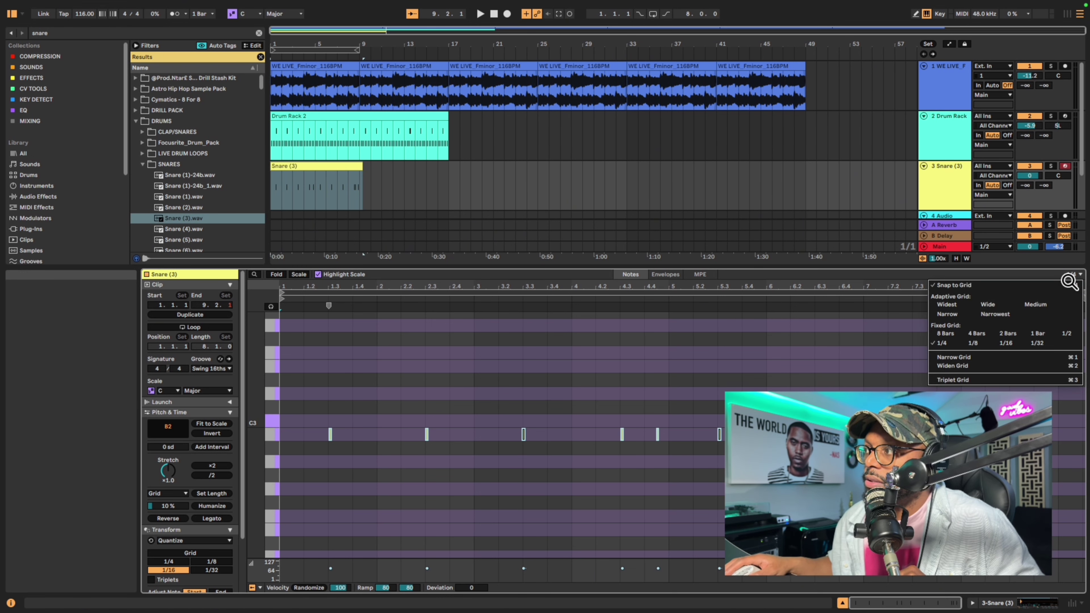
left_click(973, 343)
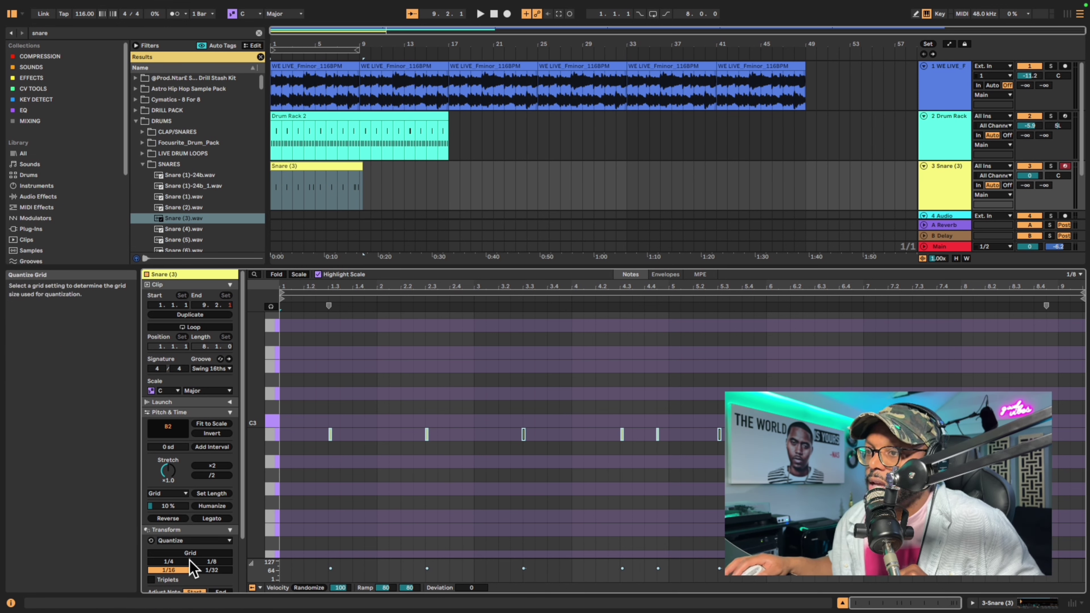
left_click(205, 561)
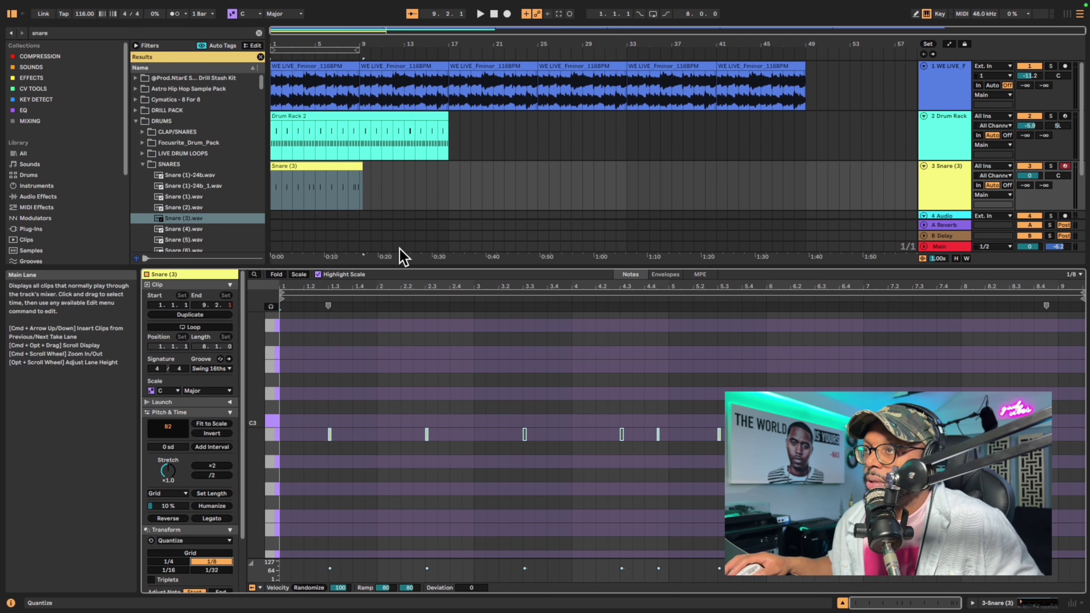
key("space")
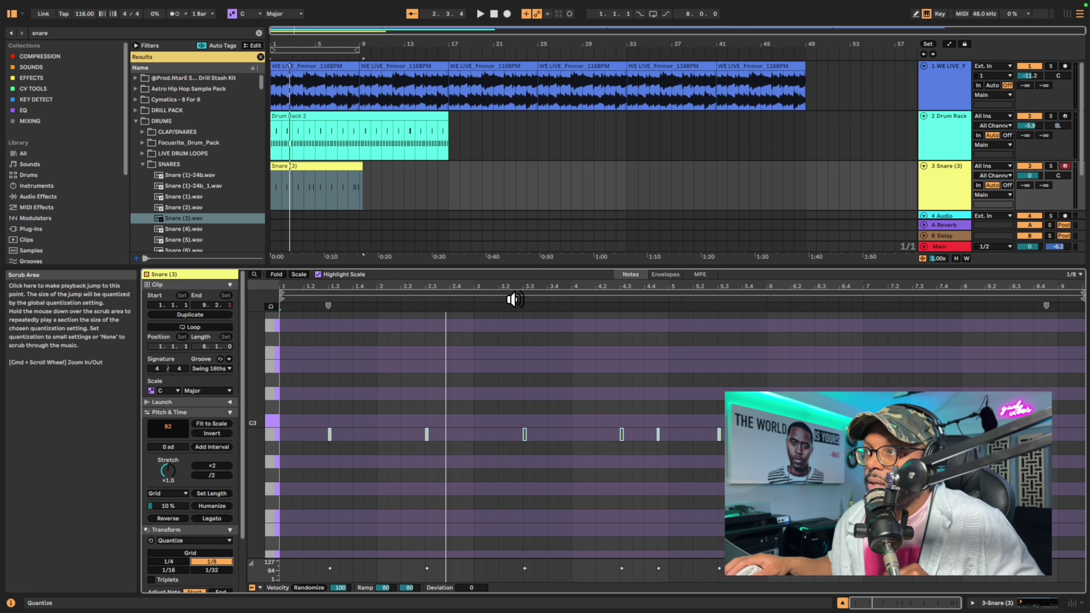
left_click(851, 300)
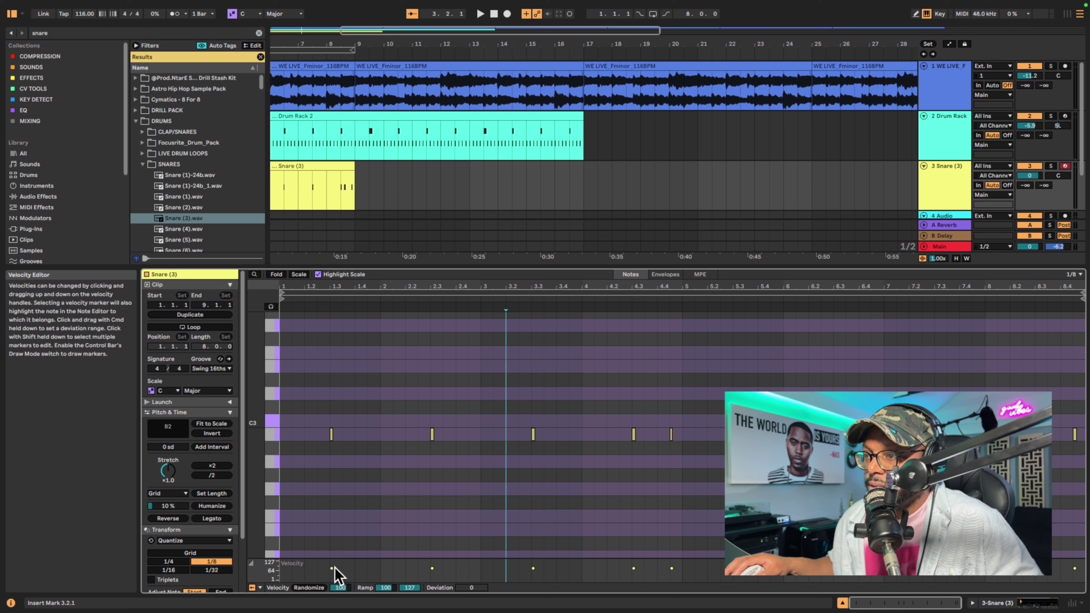
- Raise the velocity of all notes in the snare clip to 127
key("super+a")
left_click_drag(350, 559, 348, 366)
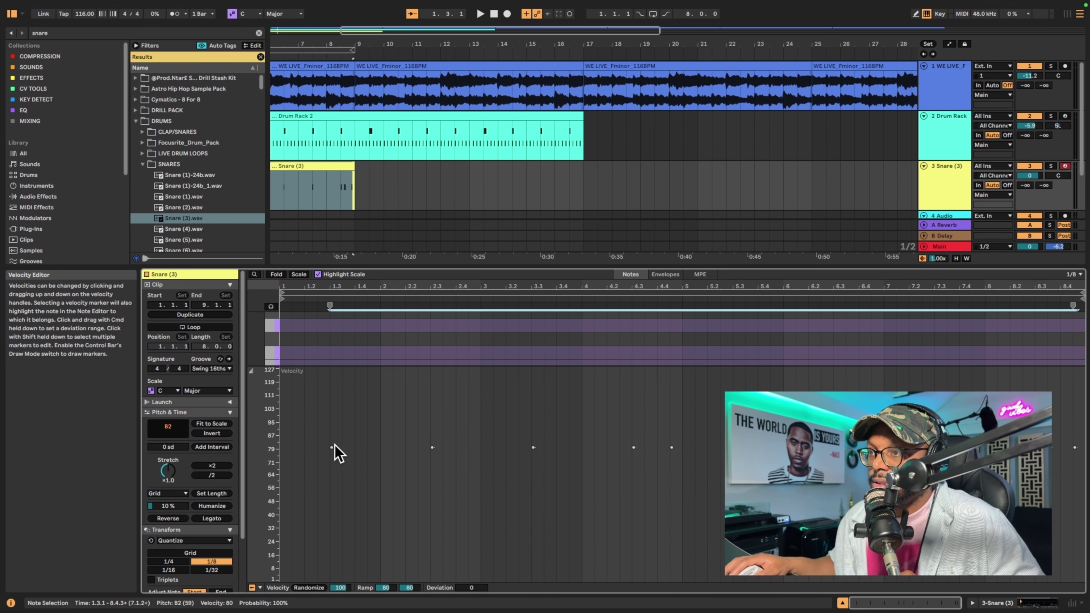
left_click_drag(332, 447, 332, 379)
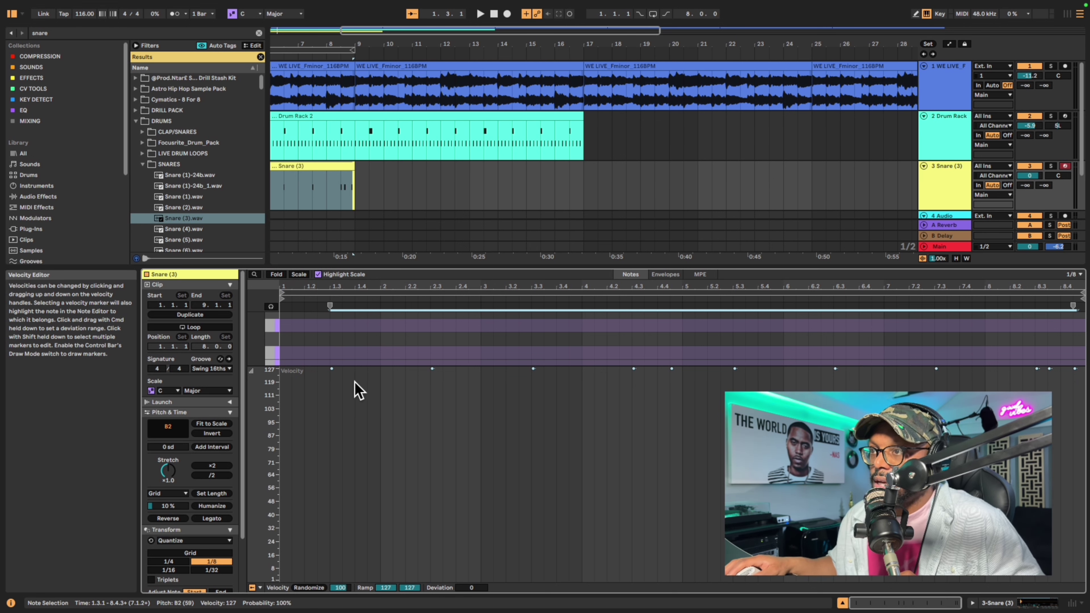
left_click_drag(369, 366, 385, 537)
- Balance the snare track at -9.5 dB panned 10R, and duplicate its eight-bar clip so the pattern runs to bar 17
left_click_drag(1029, 176, 1029, 175)
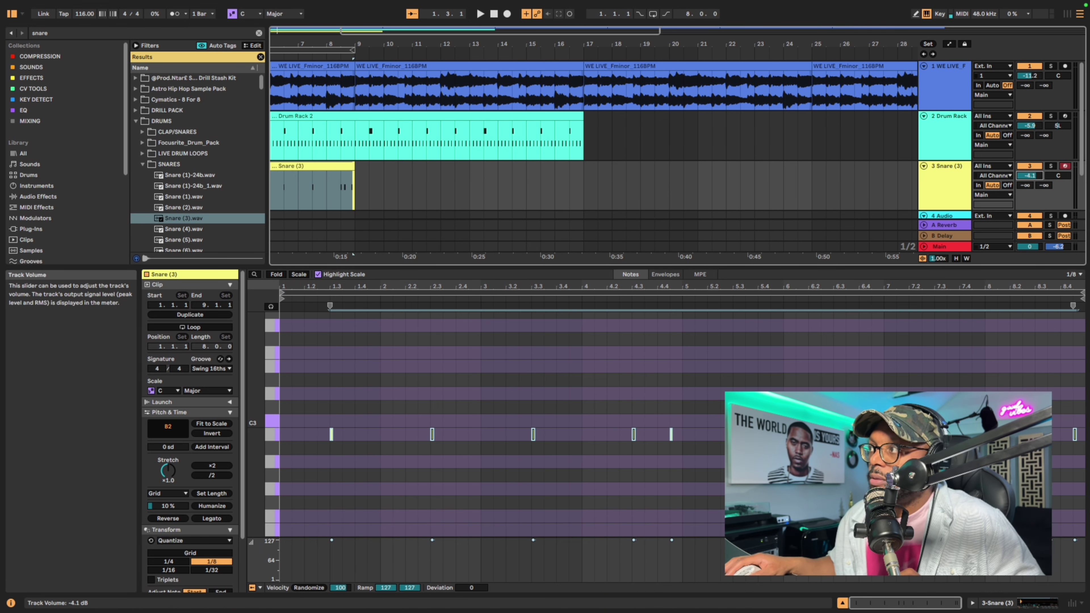
left_click(1057, 176)
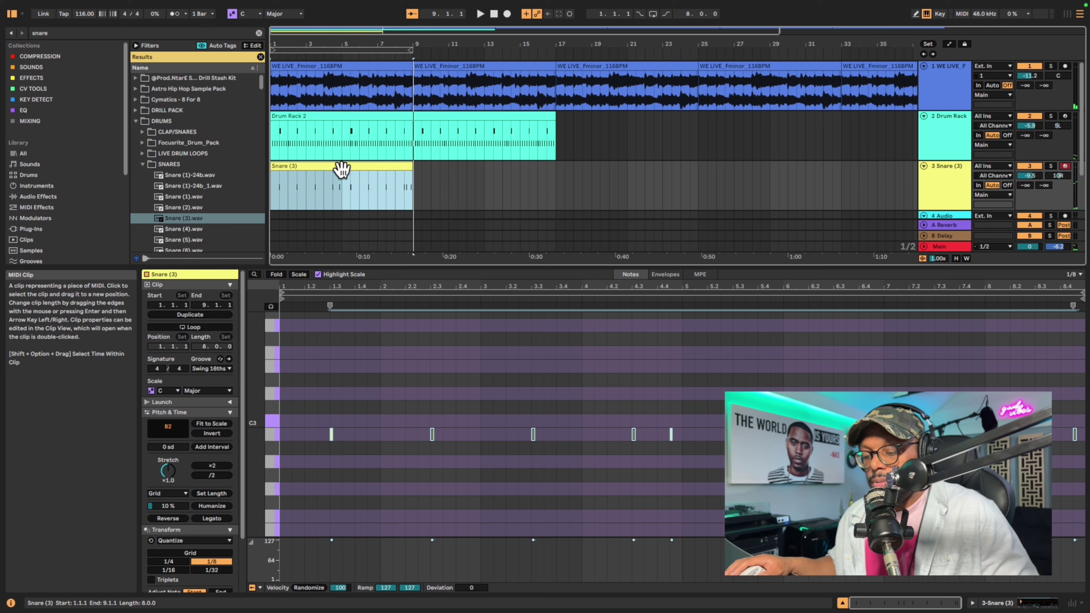
key("super+d")
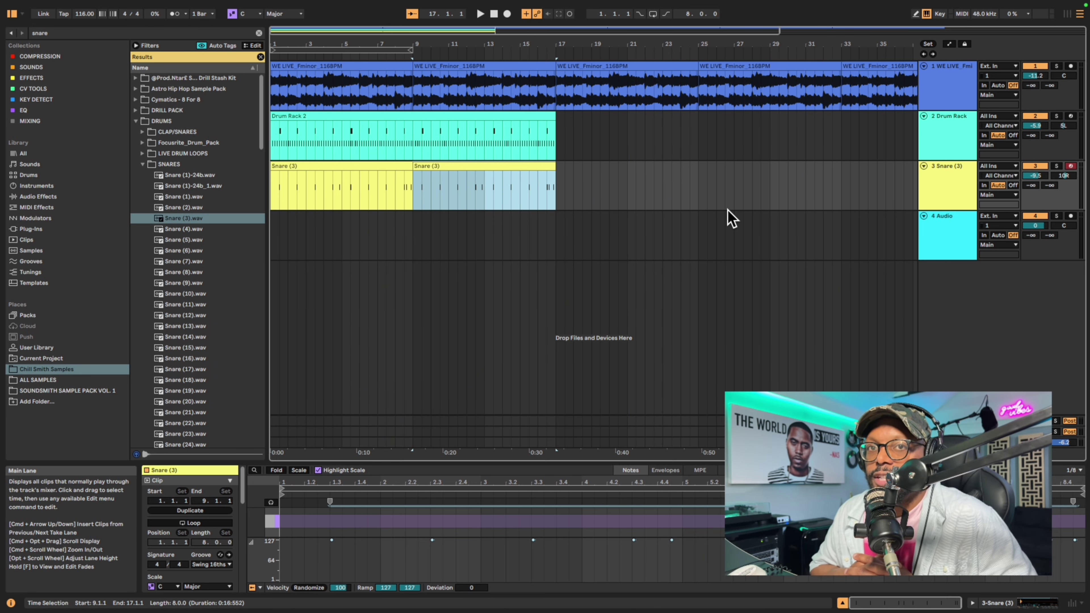
- Insert a MIDI track below the snare and, with the browser search cleared, expand 808s SOUNDSMITH in SOUNDSMITH SAMPLE PACK VOL. 1
key("super+shift+t")
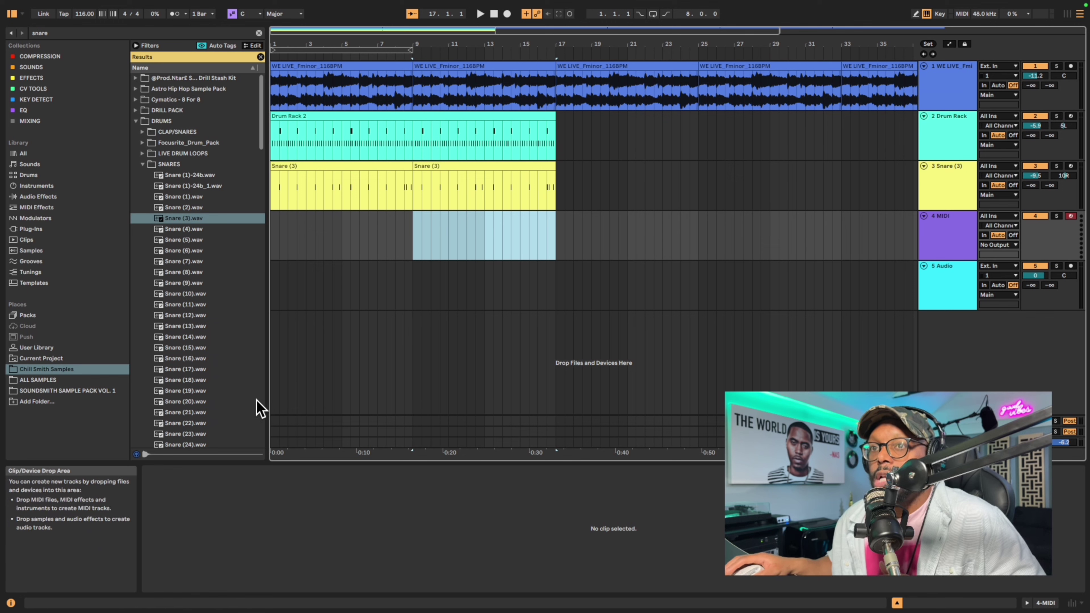
left_click(43, 393)
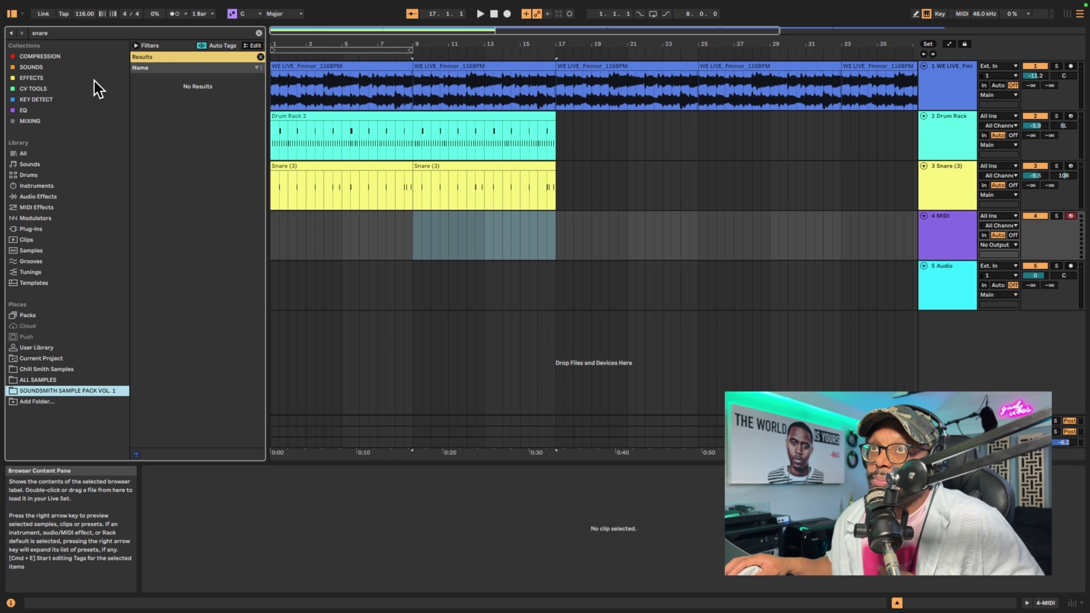
left_click(74, 33)
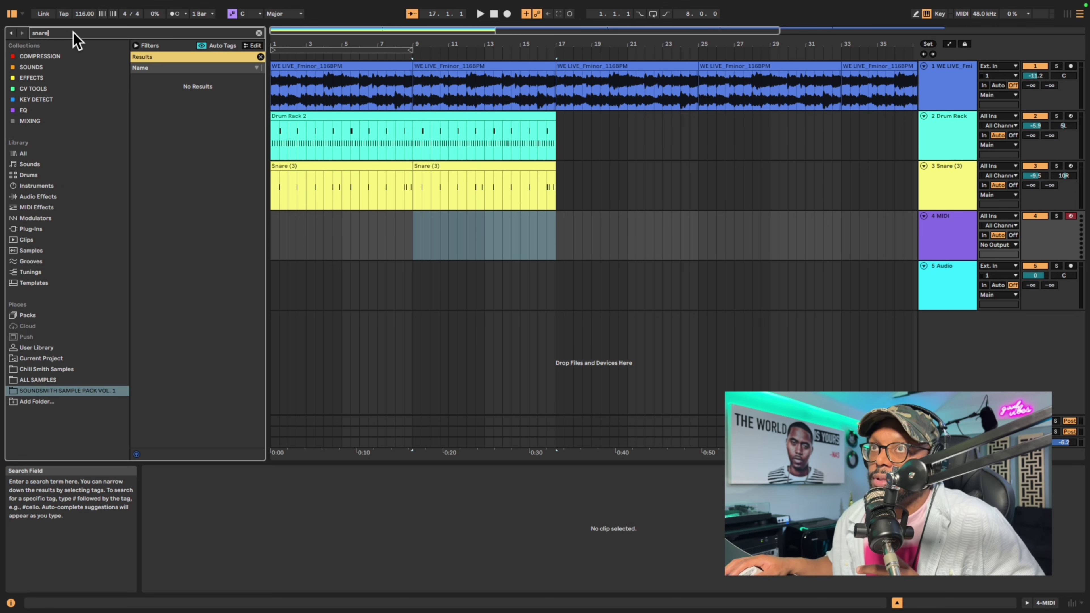
key("BackSpace")
key("BackSpace")
key("BackSpace")
key("BackSpace")
key("BackSpace")
left_click(135, 89)
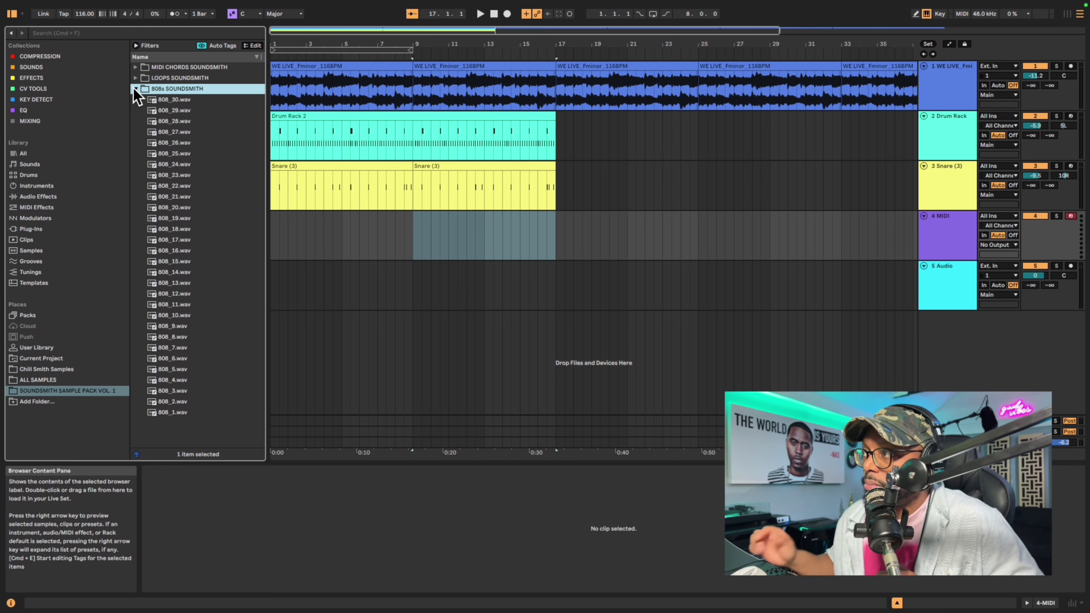
- Audition the 808 samples from 808_30.wav down to 808_23.wav against the playing beat
left_click(181, 100)
key("space")
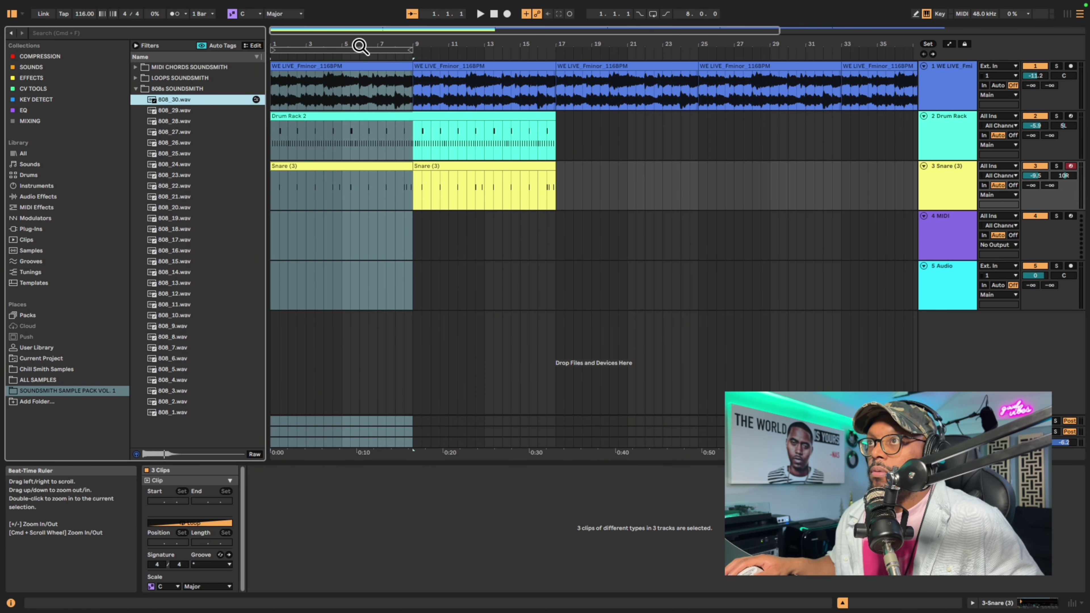
left_click(214, 111)
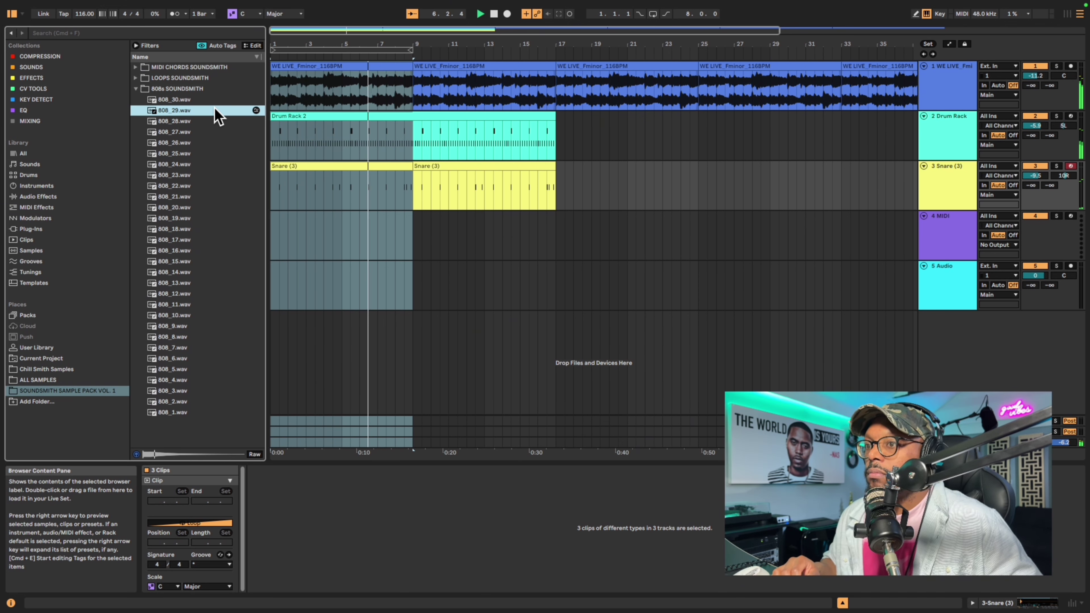
key("Down")
key("Down")
key("Down")
key("Down")
key("Down")
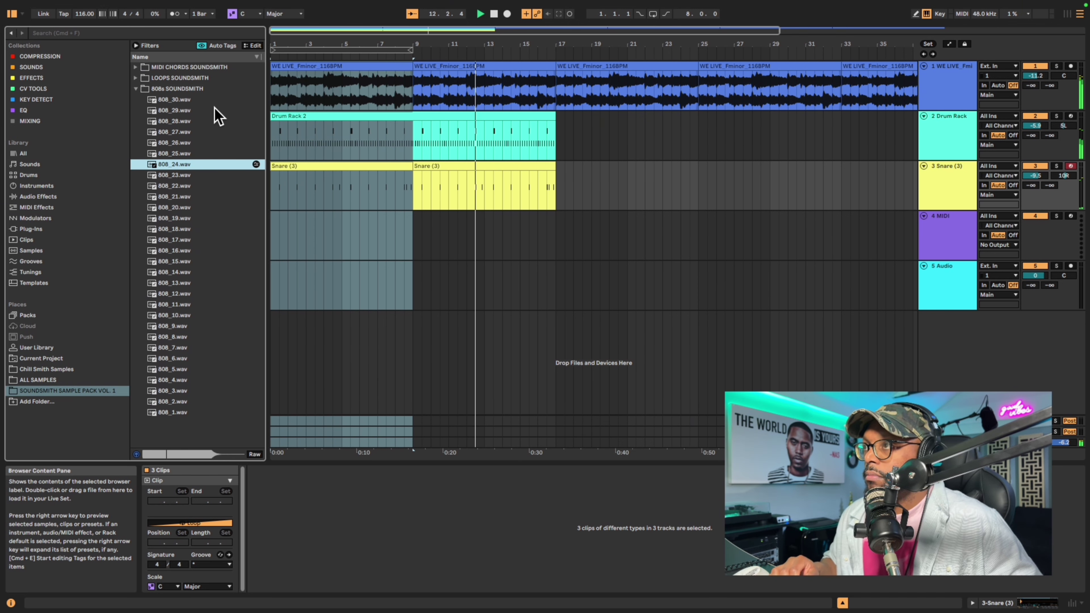
key("Down")
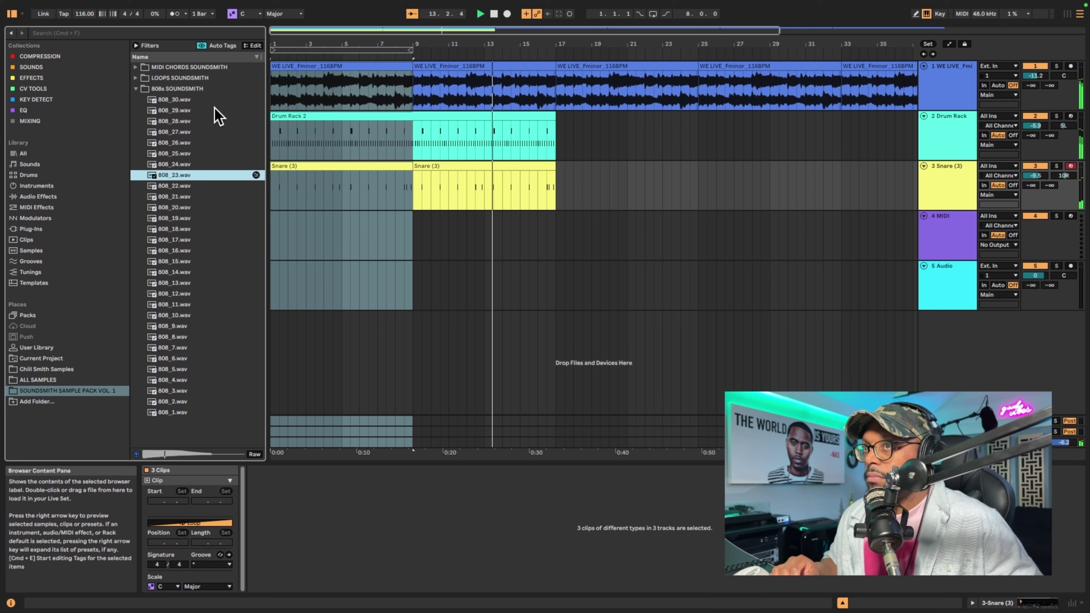
- Audition the 808 samples from 808_29.wav to 808_17.wav with the beat stopped
left_click(207, 111)
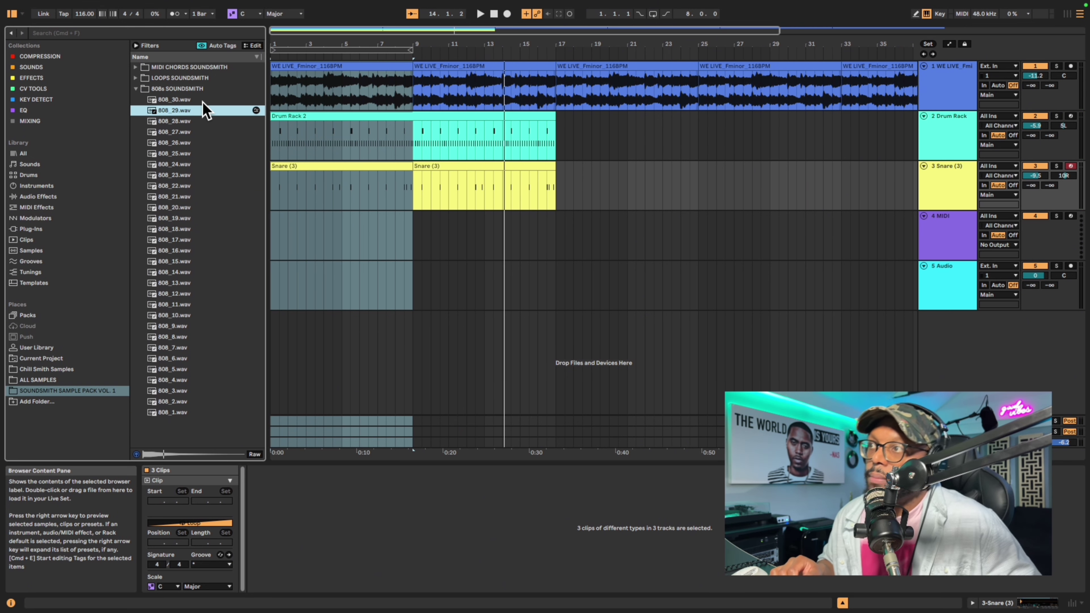
key("Down")
key("Down")
key("Down")
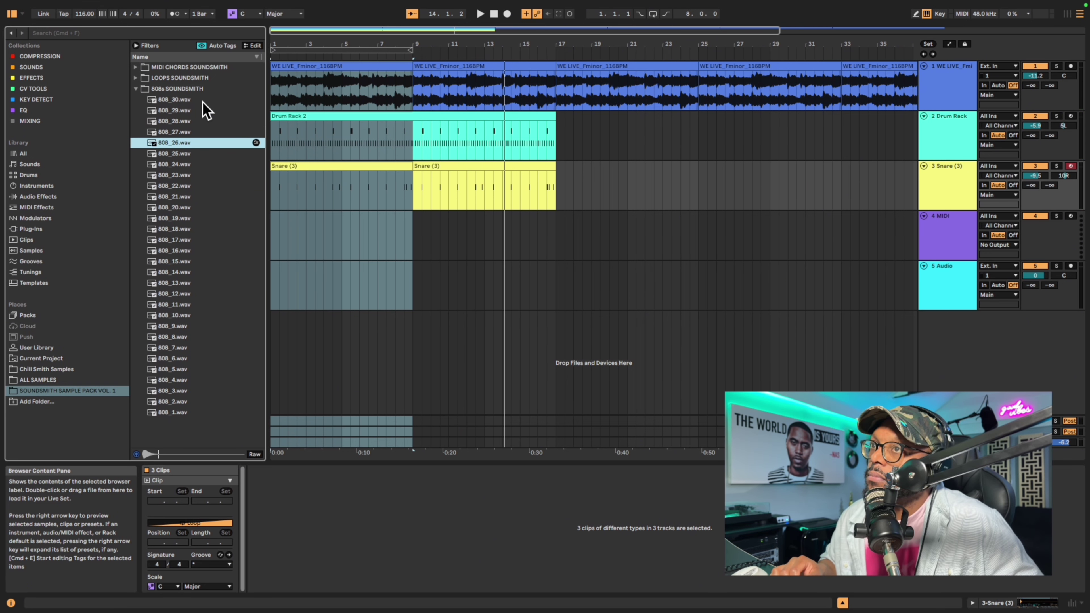
key("Down")
key("Down")
key("Down")
key("Down")
key("Down")
key("Down")
key("Down")
key("Down")
key("Down")
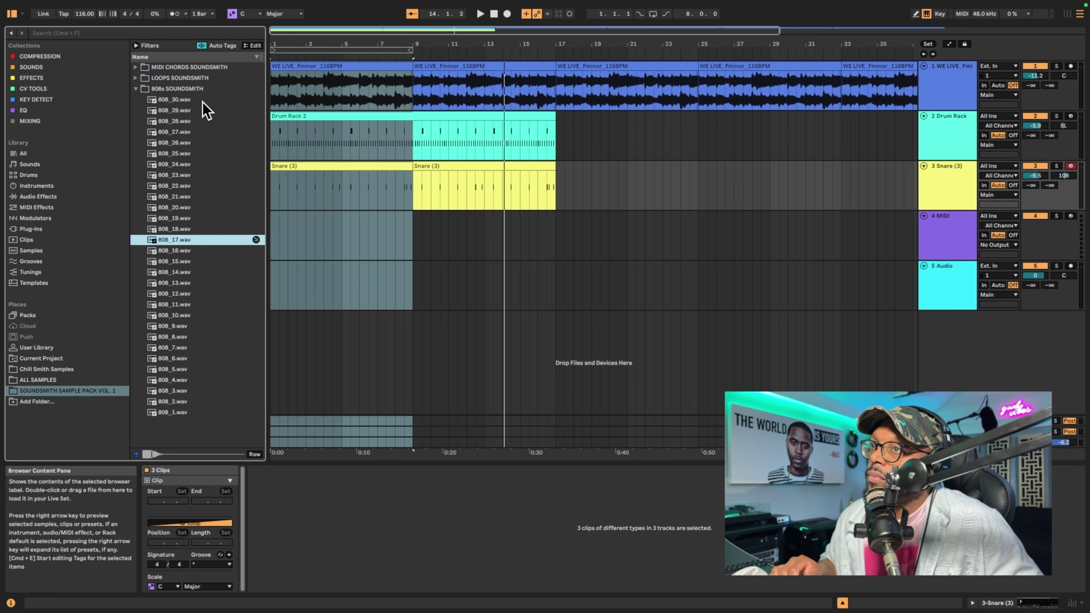
- Load 808_27.wav onto the track 4 MIDI track and create an empty eight-bar MIDI clip there from bar 1
left_click(210, 131)
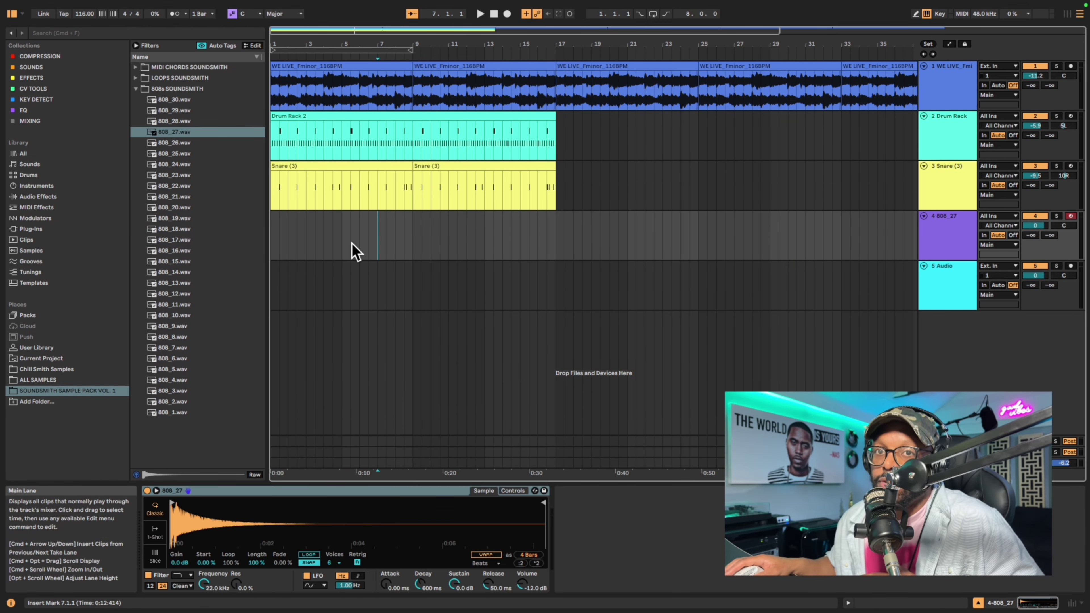
left_click(411, 237)
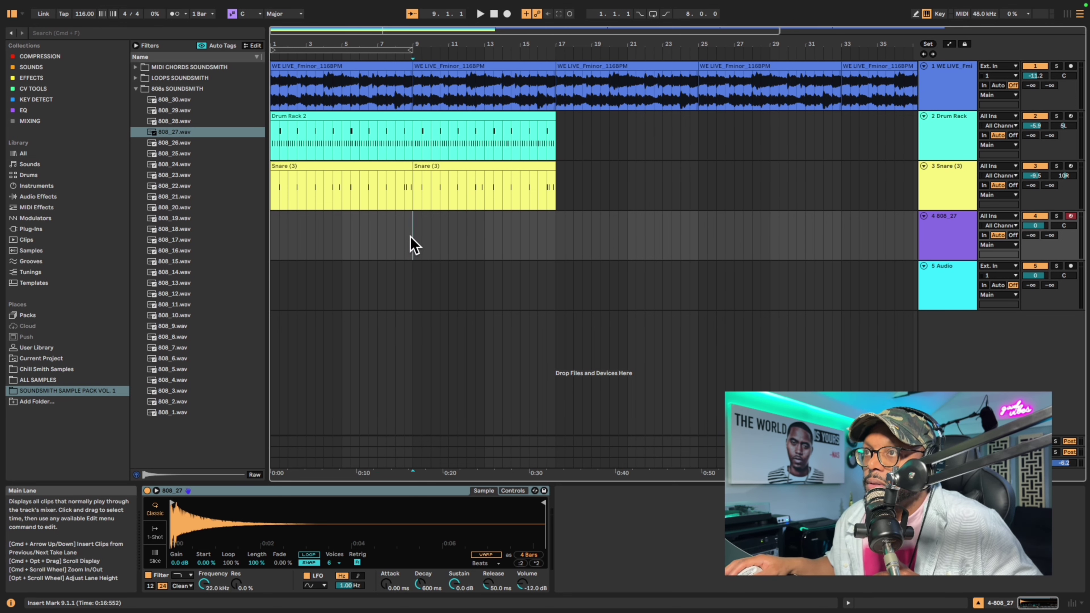
left_click_drag(410, 237, 231, 248)
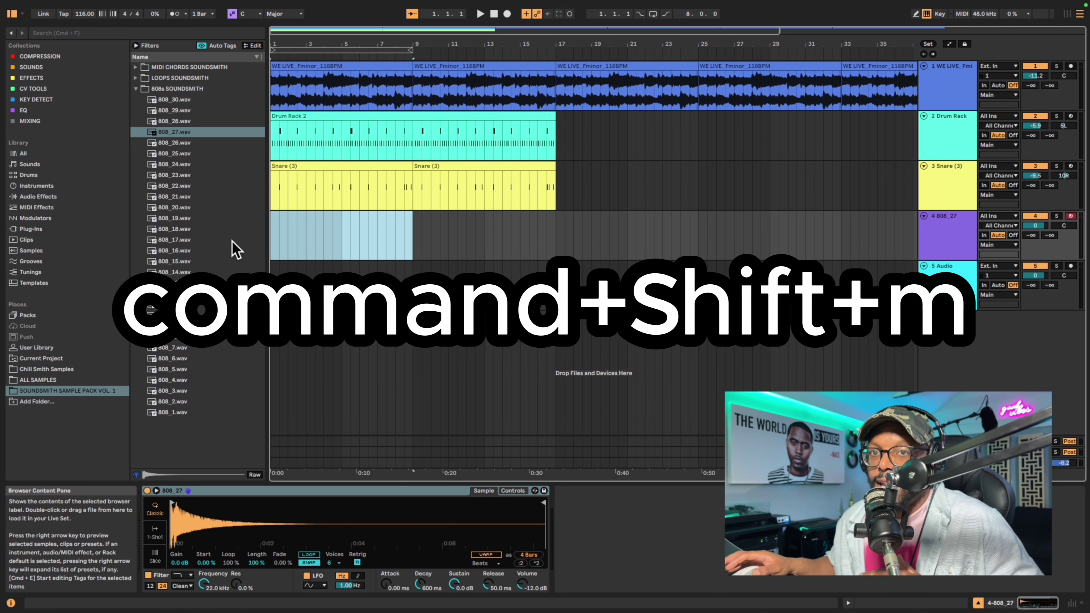
key("super+shift+m")
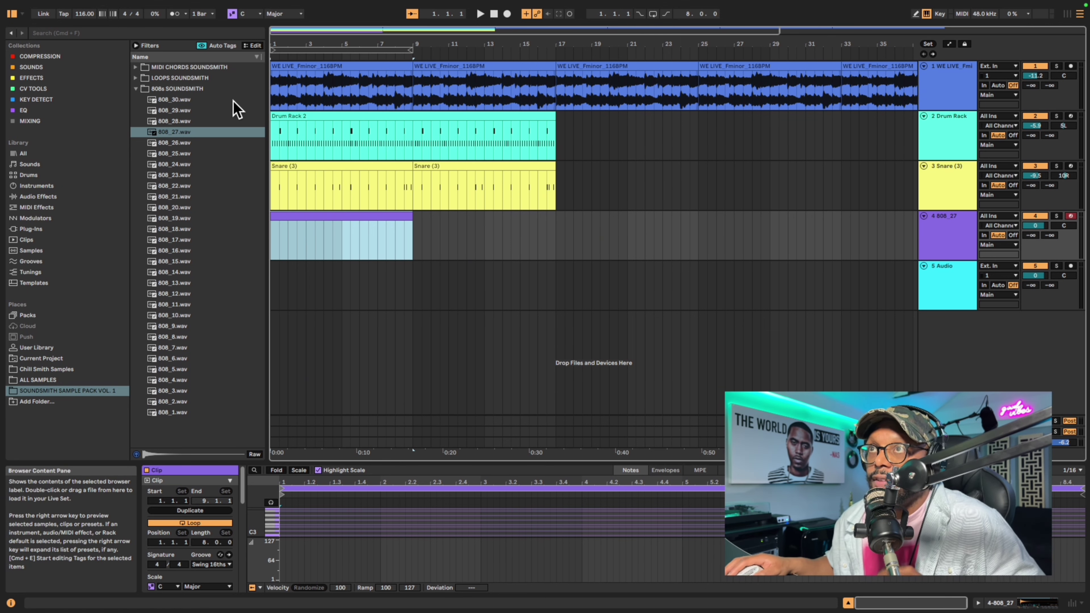
- Set the 808 clip's scale to F Minor and compare its enlarged note editor with scale highlighting off and on
left_click(248, 17)
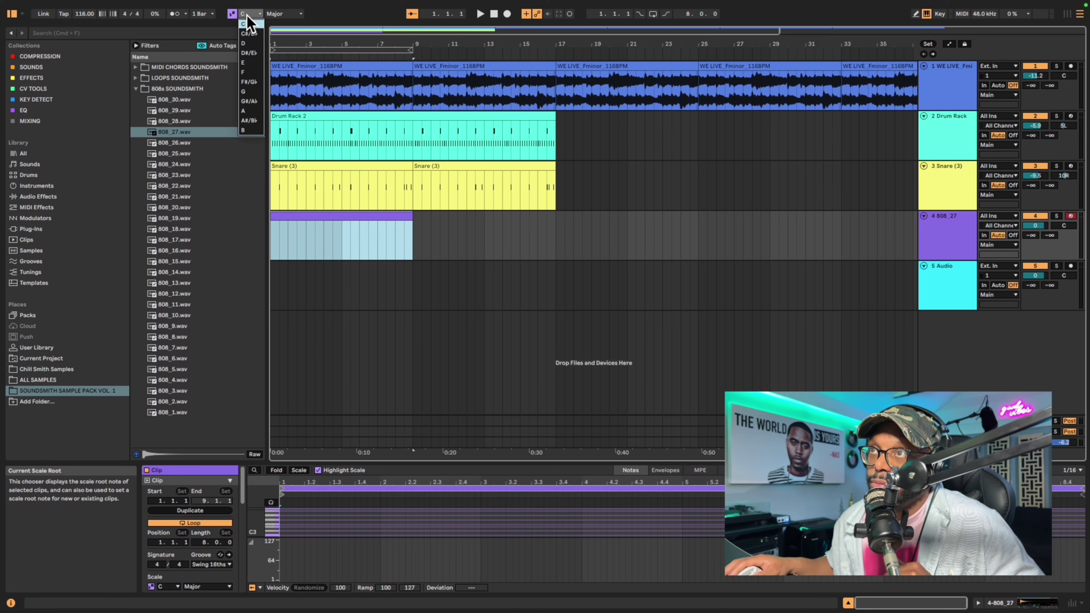
left_click(249, 72)
left_click_drag(492, 460, 504, 217)
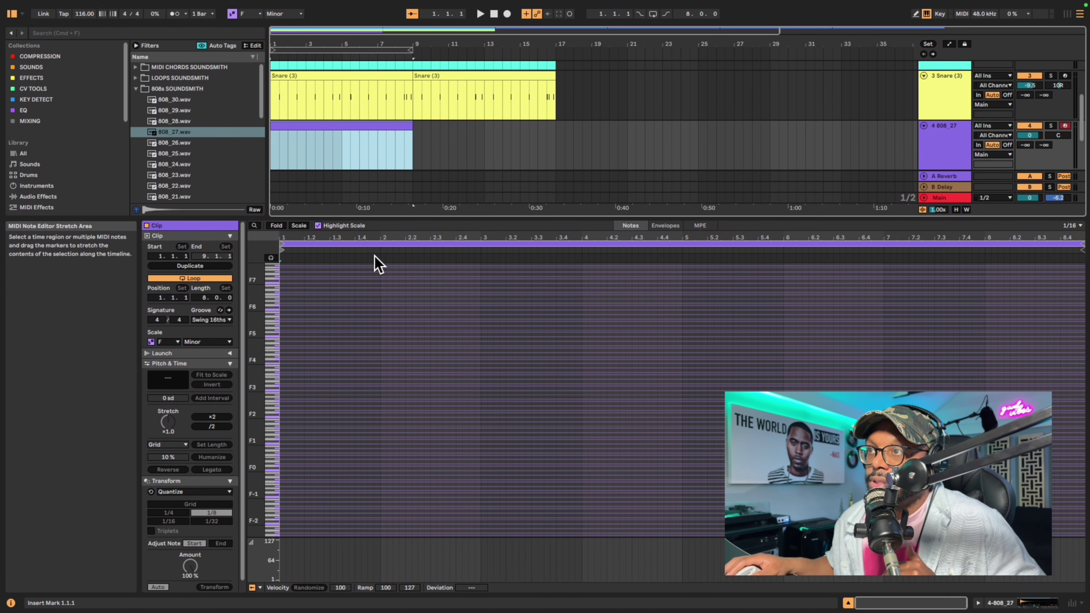
left_click(317, 226)
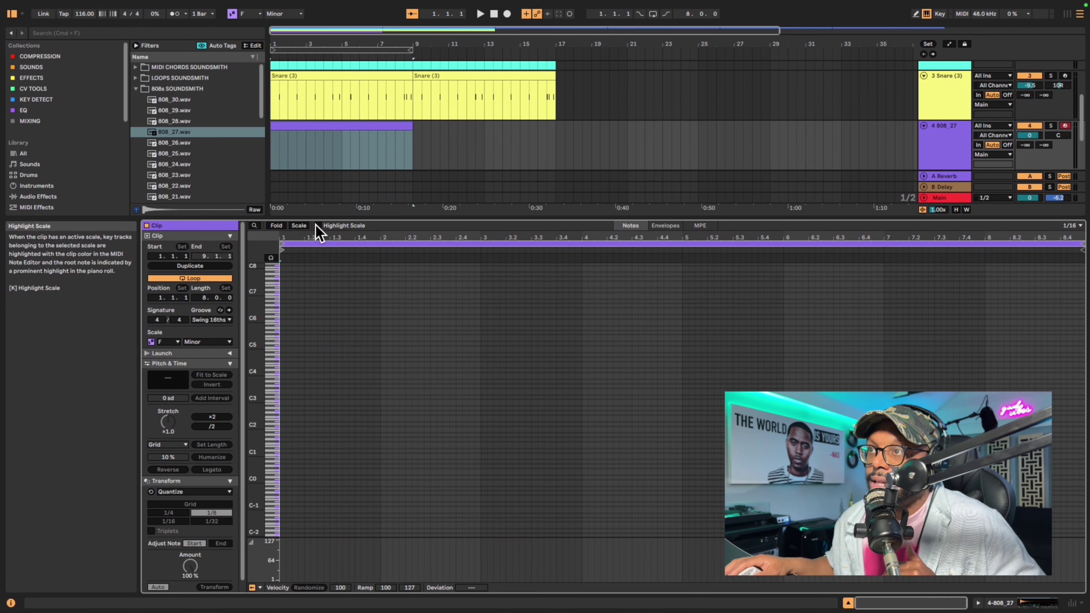
left_click(317, 226)
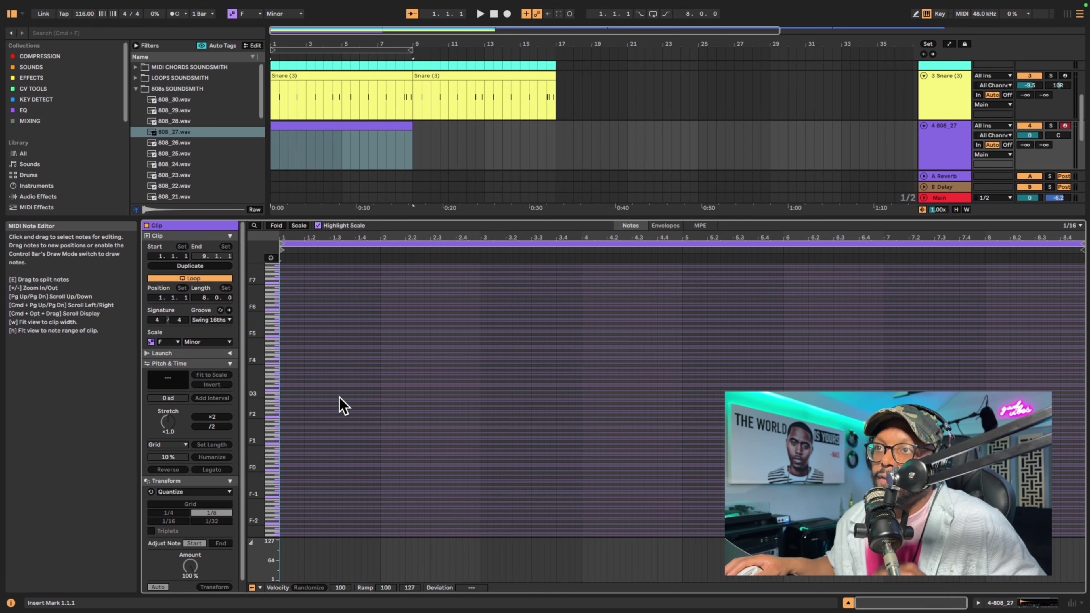
- Restrict the 808 clip's note editor to the scale's notes and set its grid to 1/2
left_click(299, 226)
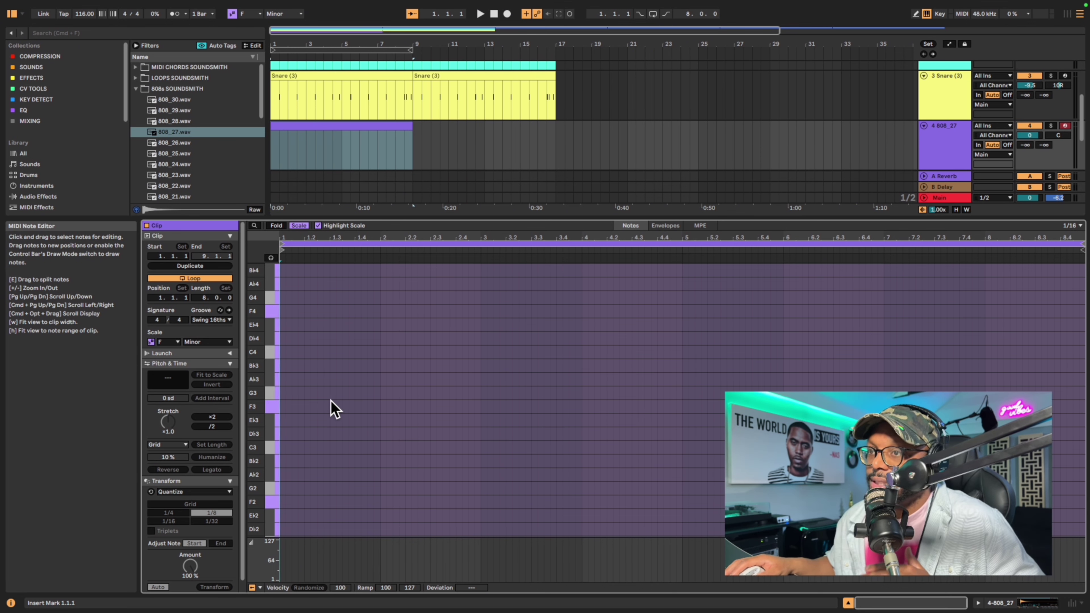
left_click(1070, 226)
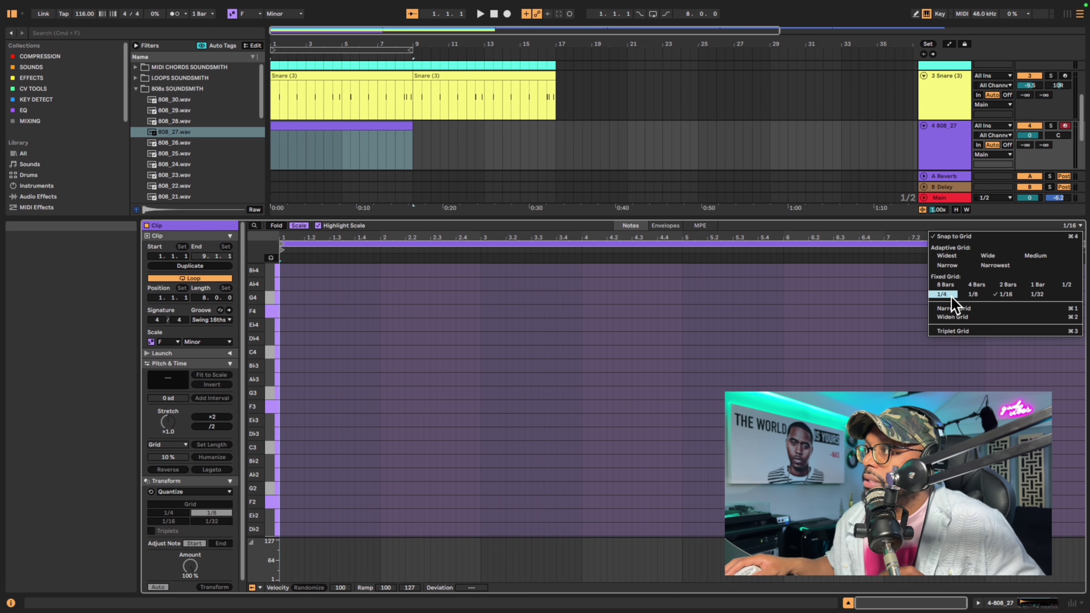
left_click(1067, 284)
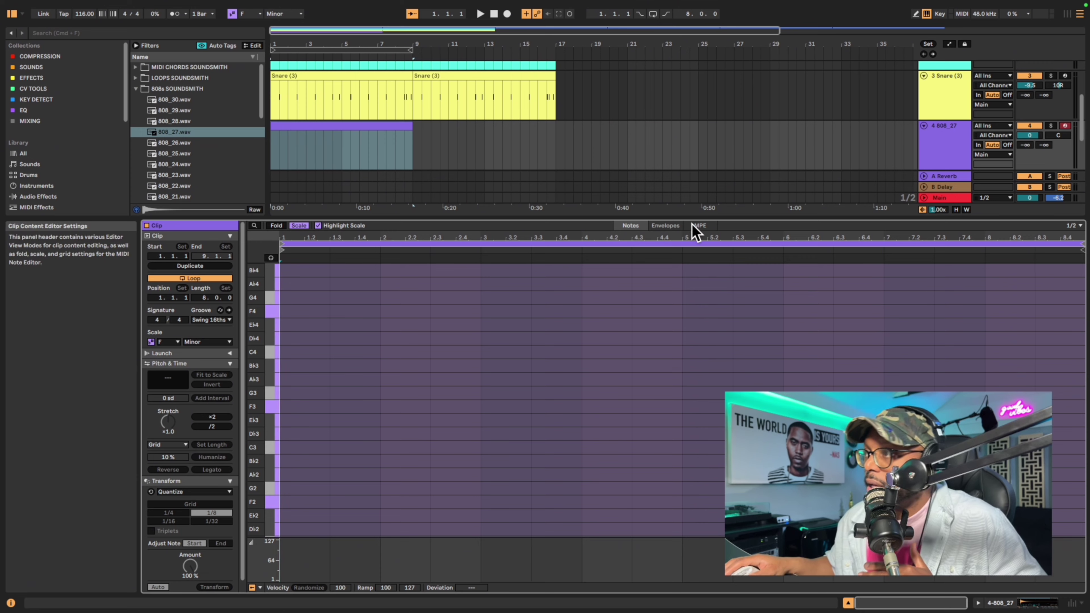
- Add an EQ Eight to the WE LIVE F minor loop's track
left_click_drag(693, 221, 692, 381)
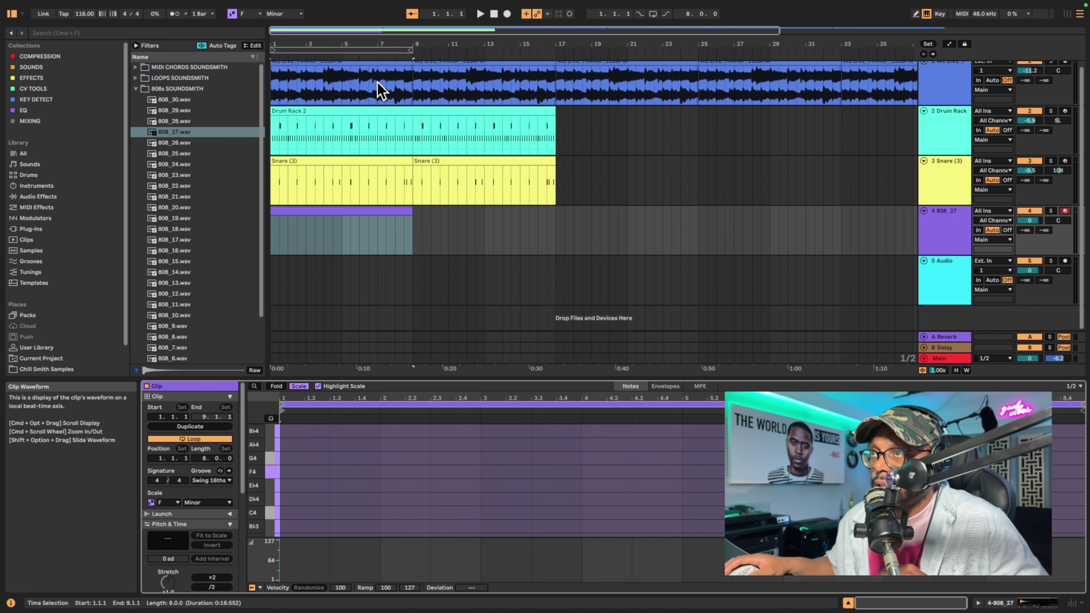
scroll(377, 82, "up", 1)
left_click(364, 67)
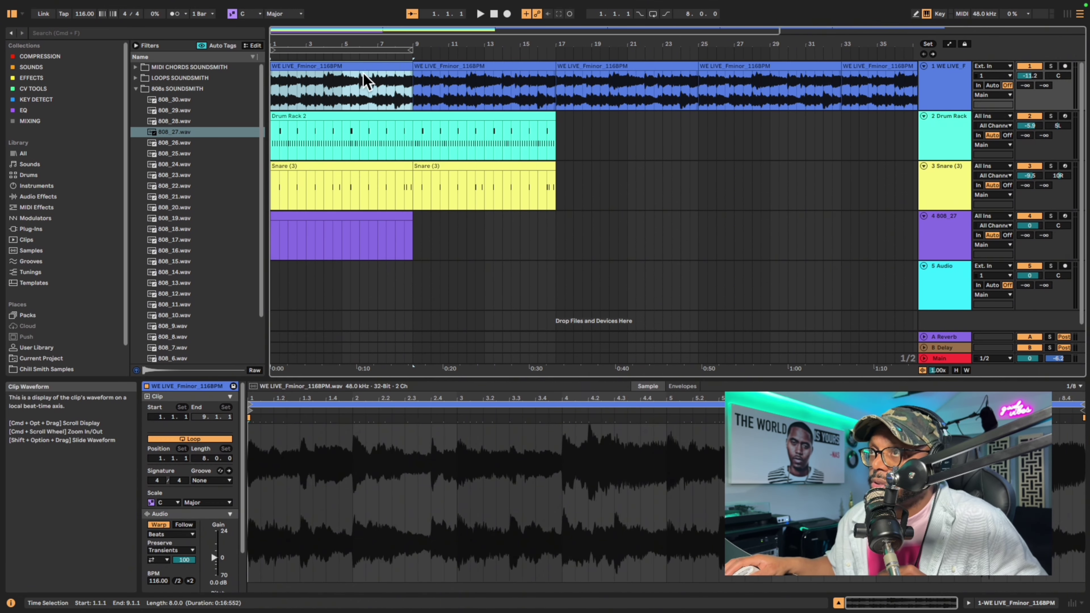
key("super+f")
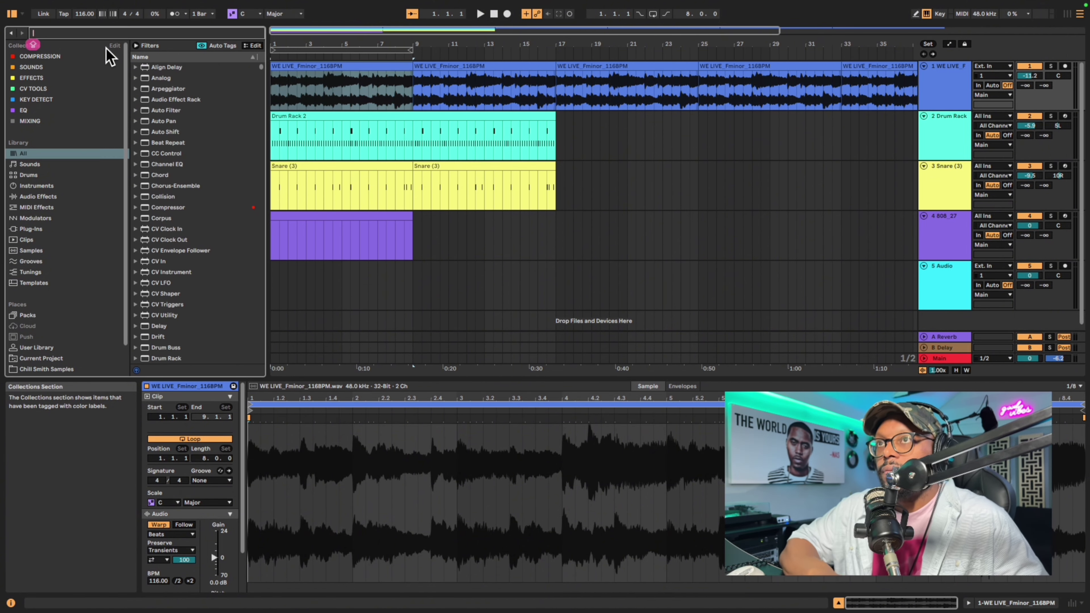
type("EQ")
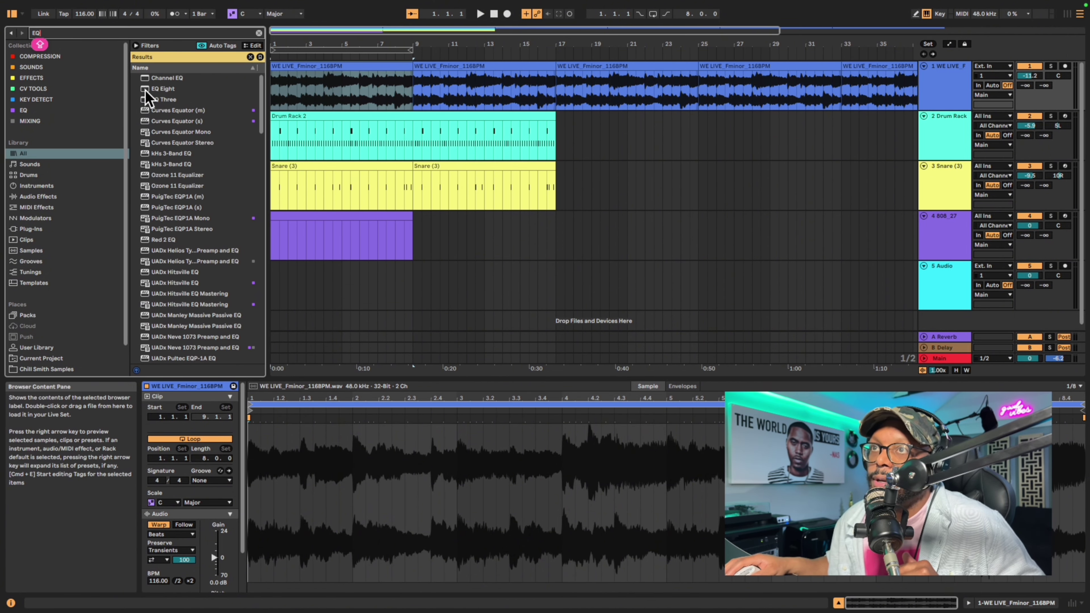
double_click(169, 88)
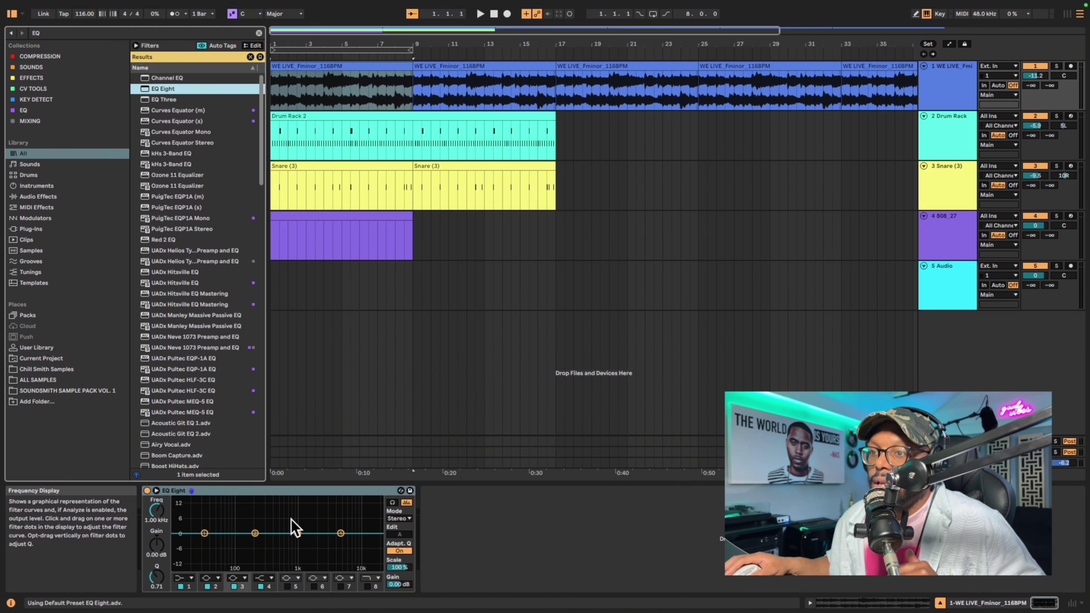
- Make the loop EQ's first band a low-cut filter and raise its frequency to 225 Hz
left_click(188, 579)
left_click(183, 518)
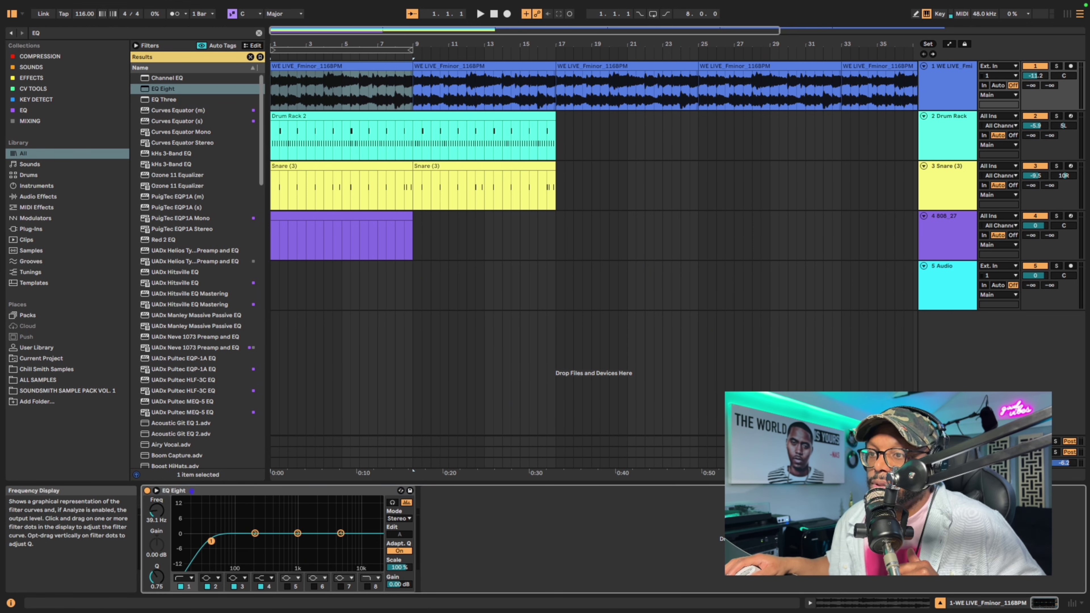
left_click_drag(234, 540, 257, 541)
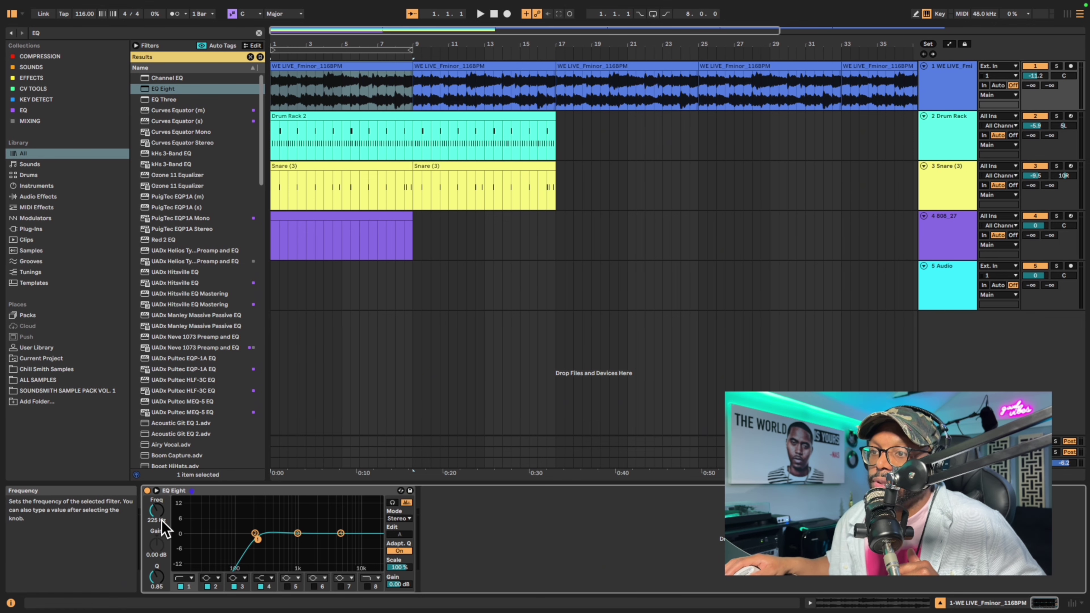
- Place a half-bar note at the start of the 808 clip, lower it an octave to F2 and play it
double_click(377, 213)
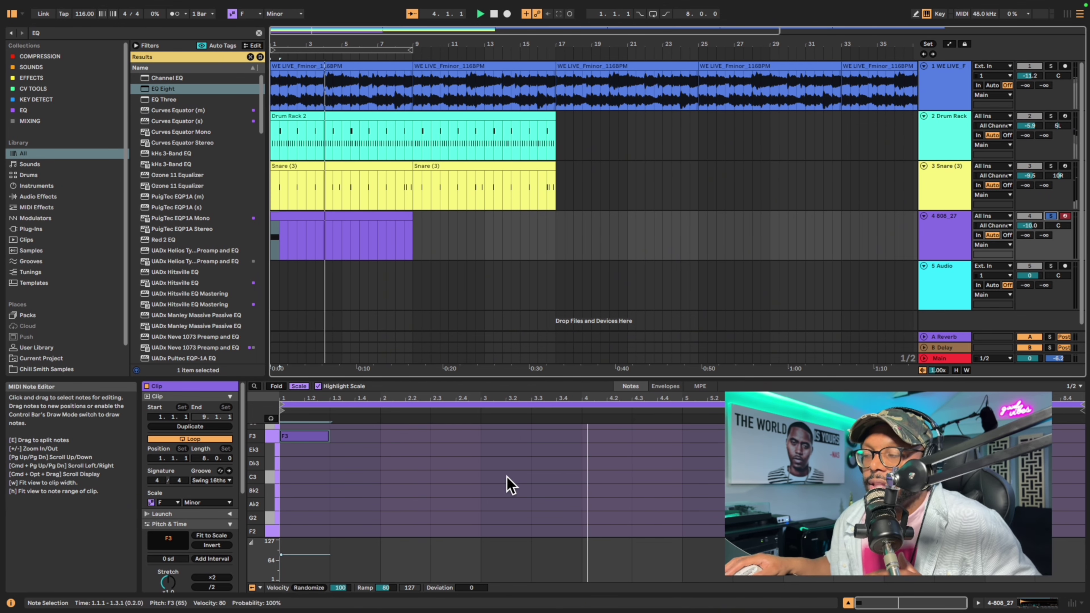
left_click_drag(579, 377, 593, 243)
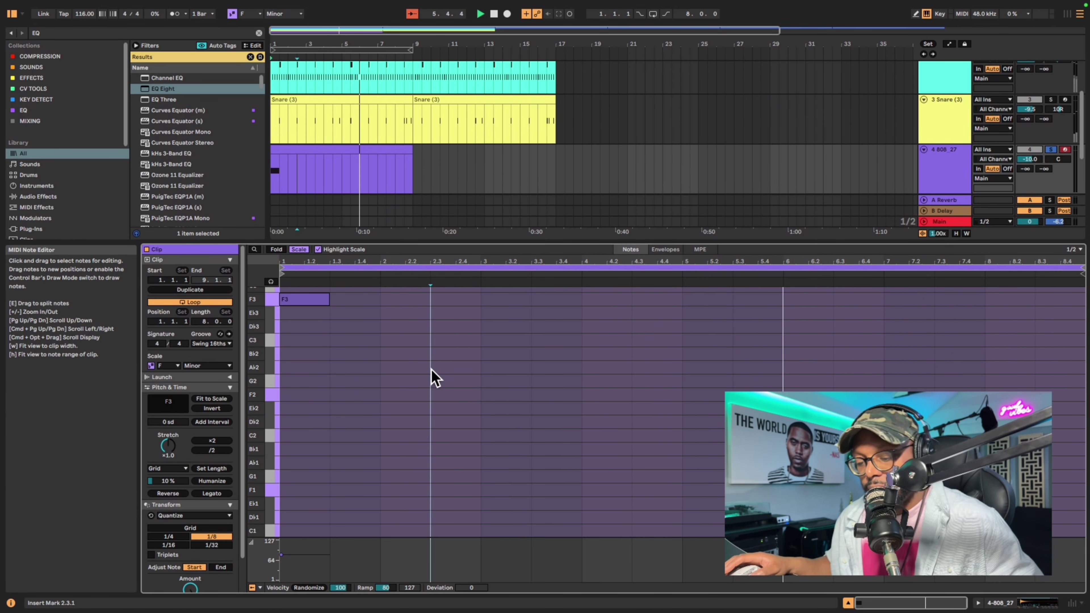
key("space")
key("super+a")
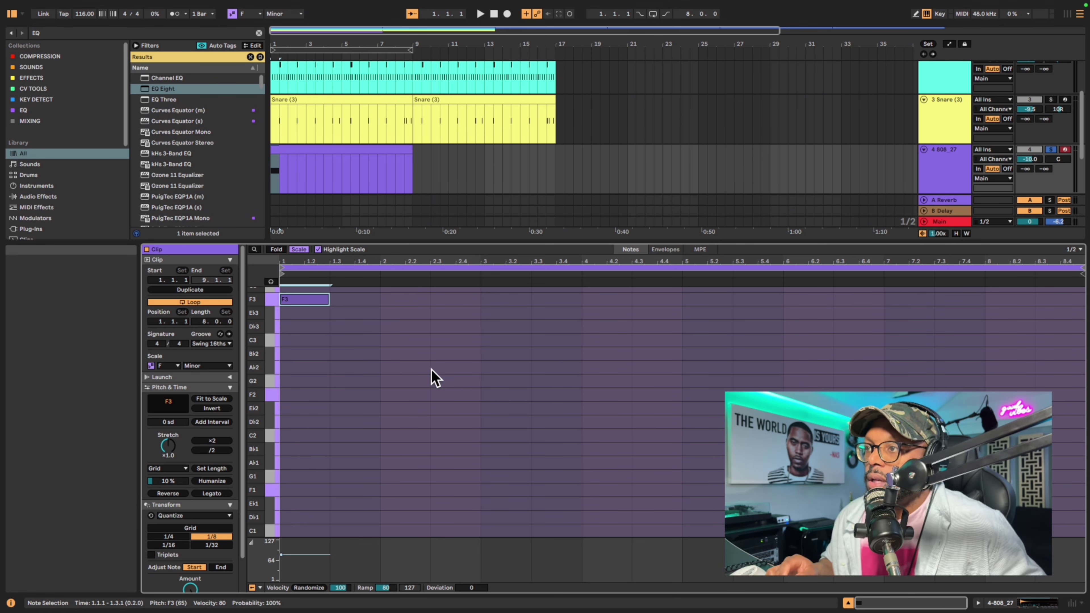
key("shift+Down")
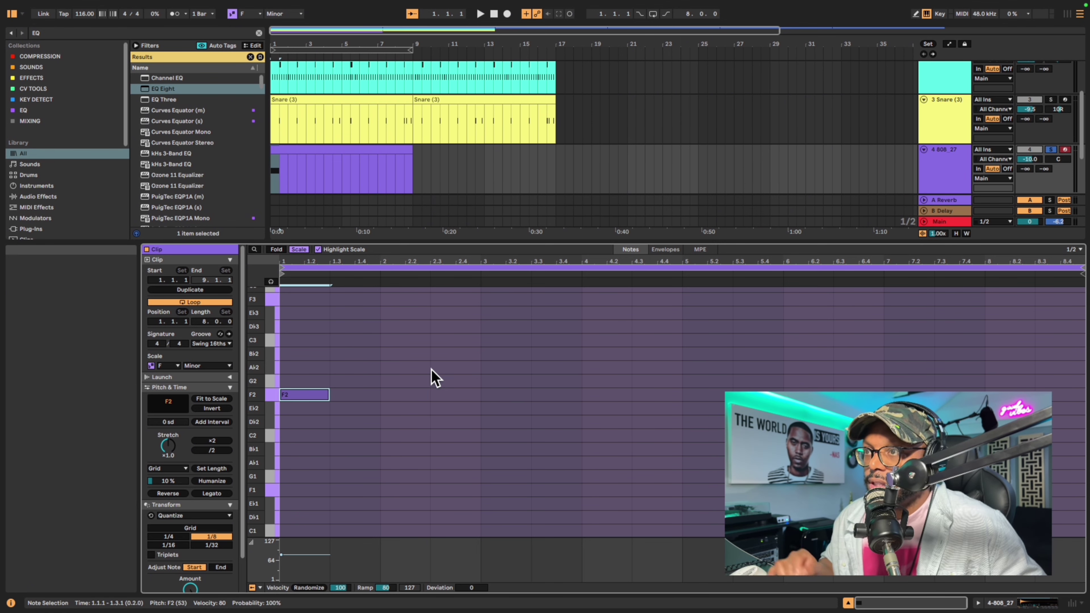
key("space")
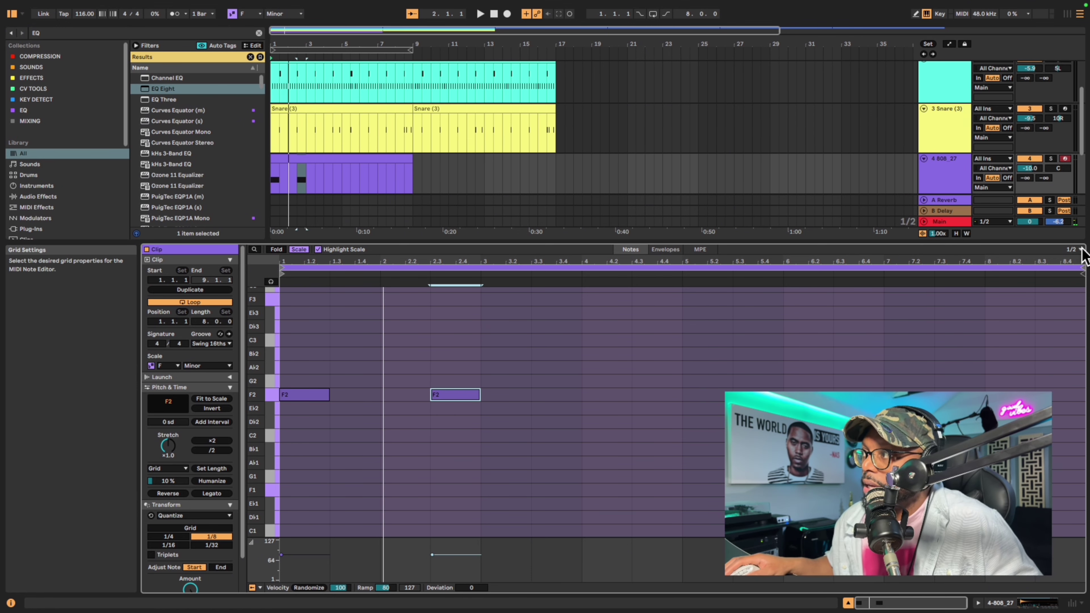
- Set the 808 clip's grid to 1/4, place the second F2 note at 2.2 and duplicate the two-bar pattern through bar 8
left_click(1078, 249)
left_click(949, 320)
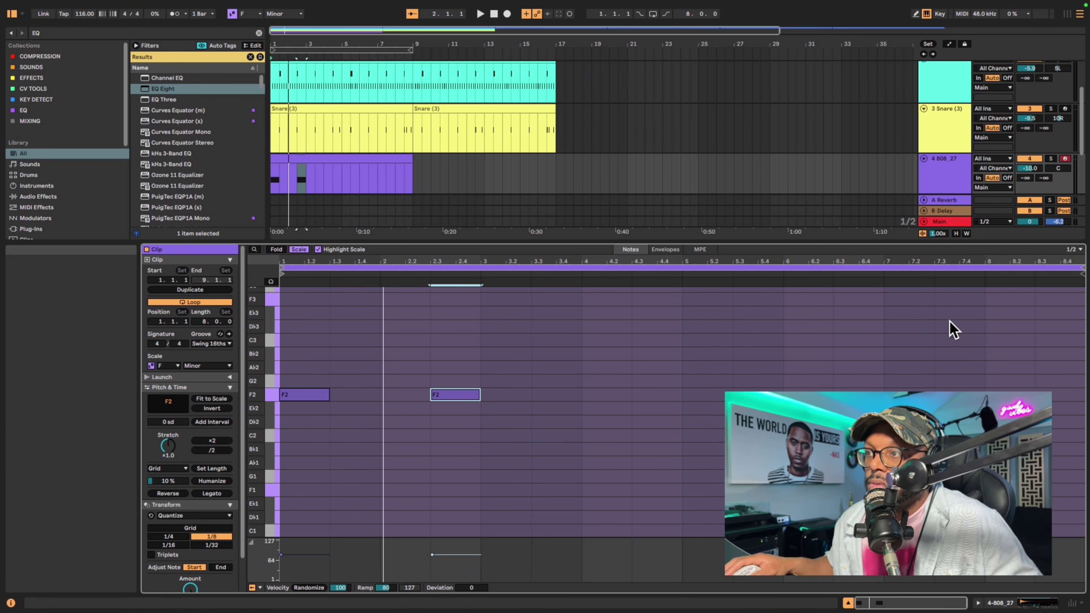
left_click_drag(479, 298, 283, 320)
key("super+d")
key("super+d")
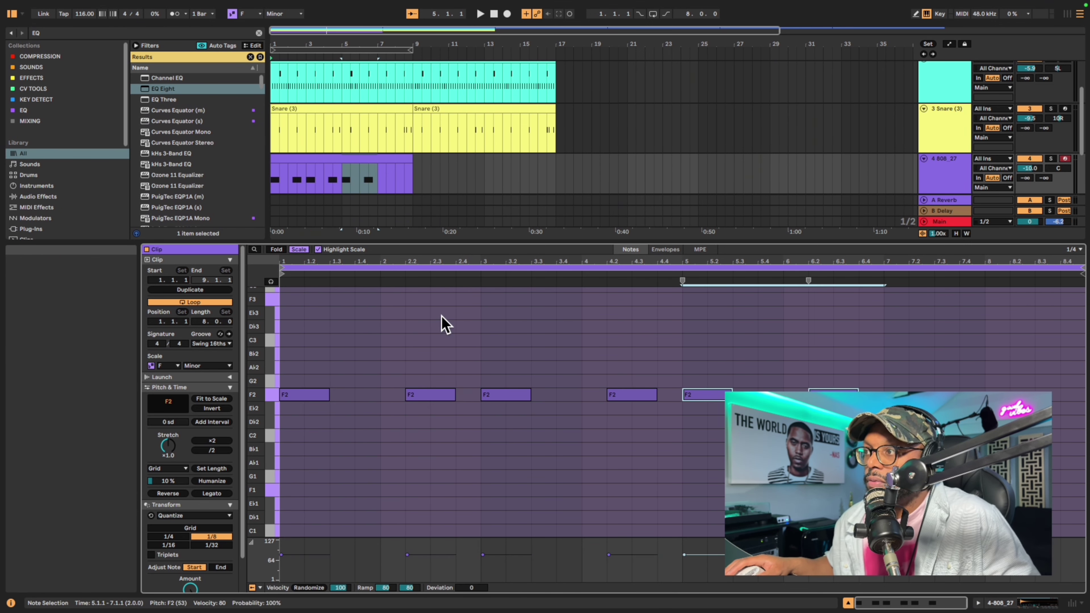
key("super+d")
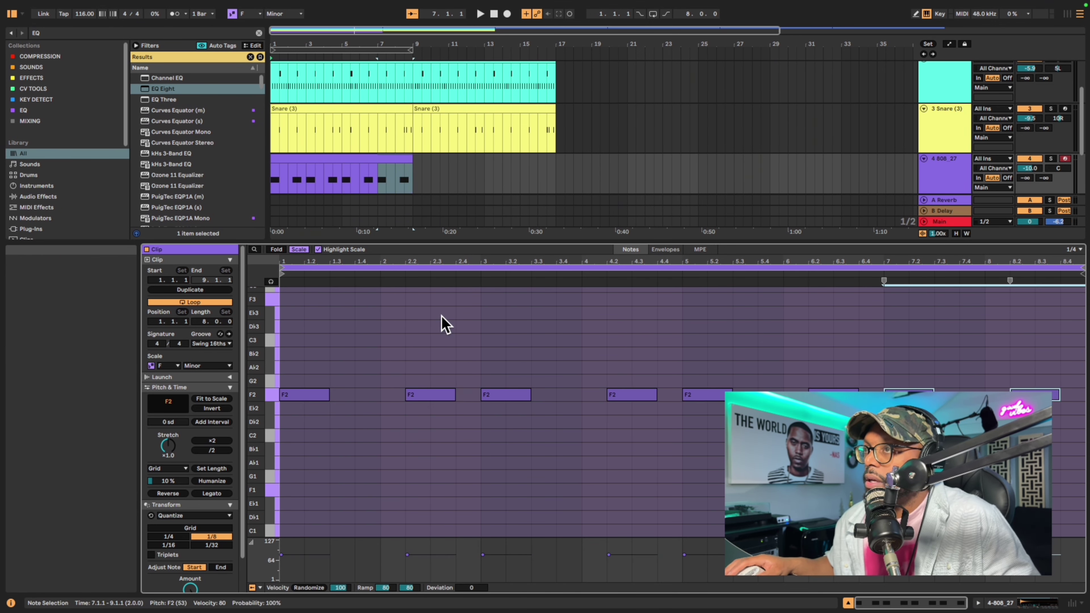
- Play the 808 pattern briefly, then raise the velocity of all its notes to 127
left_click(374, 160)
key("space")
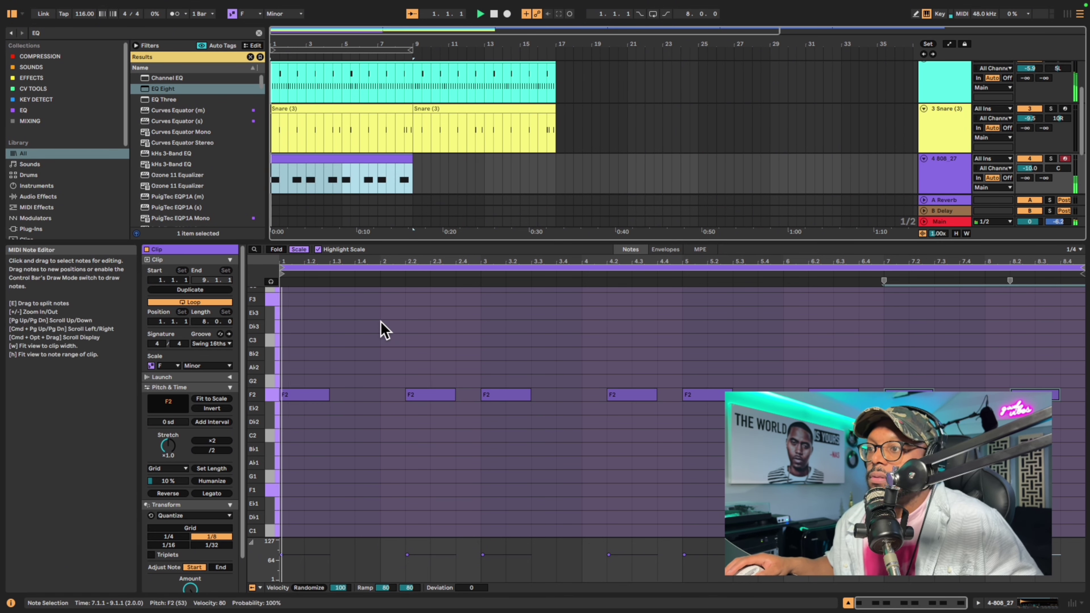
key("space")
left_click(380, 331)
key("super+a")
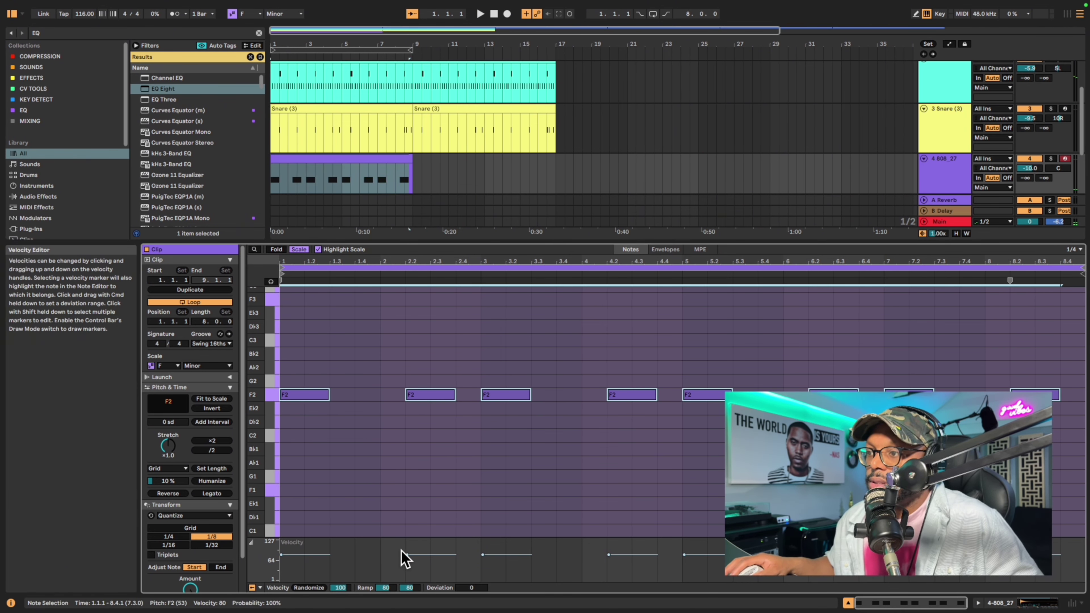
left_click_drag(404, 552, 394, 390)
- Set the 808 clip's grid to 1/8 and add short G2 and A♭2 notes at the ends of bars 4, 6 and 8
left_click(1073, 249)
left_click(977, 318)
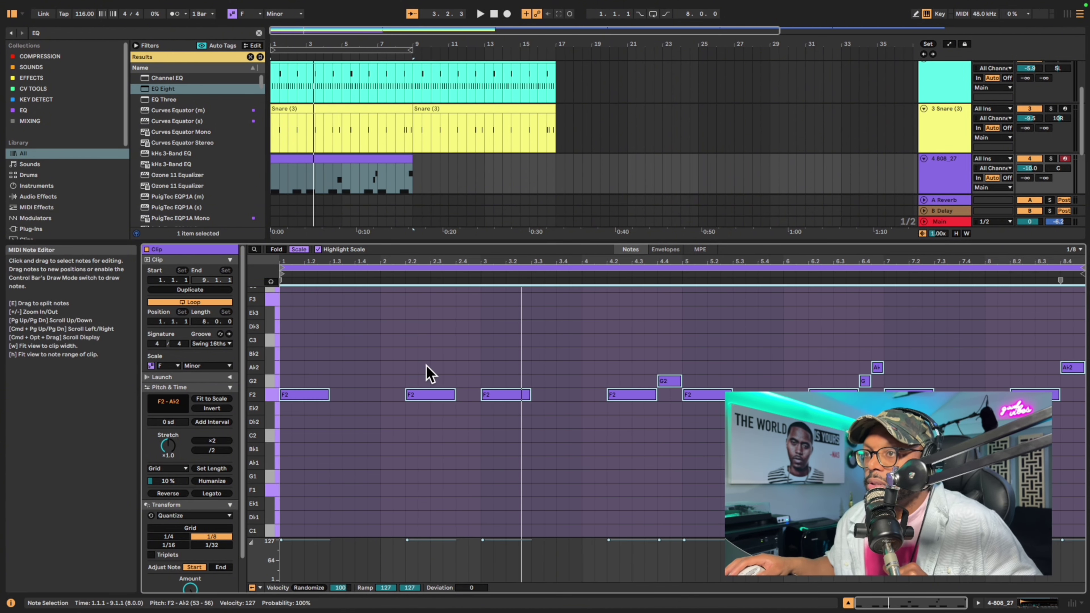
key("space")
left_click(408, 363)
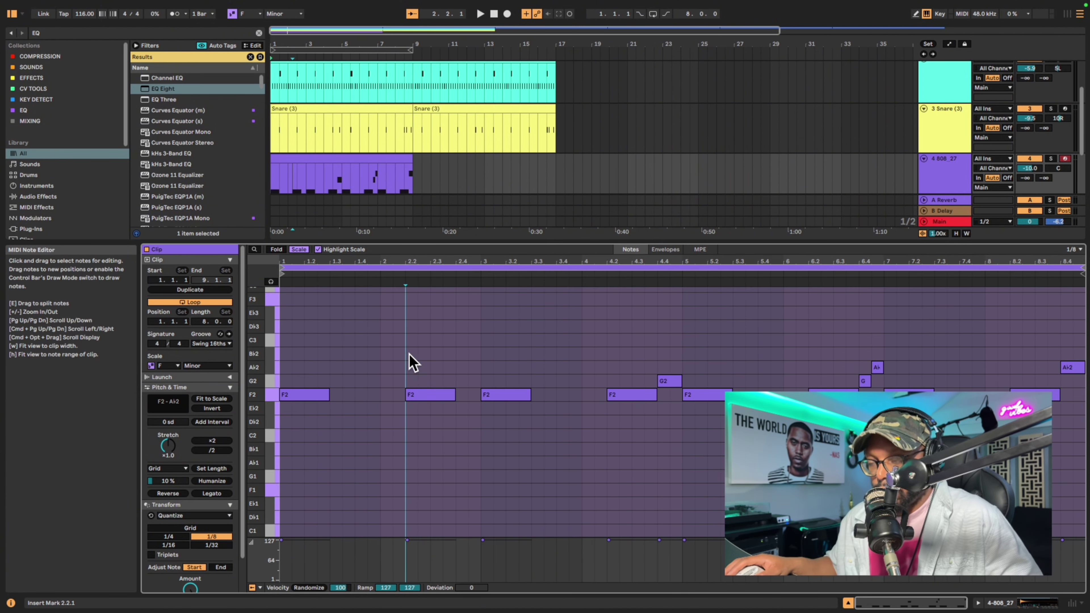
- Apply Legato to all the 808 notes and try them an octave higher
key("super+a")
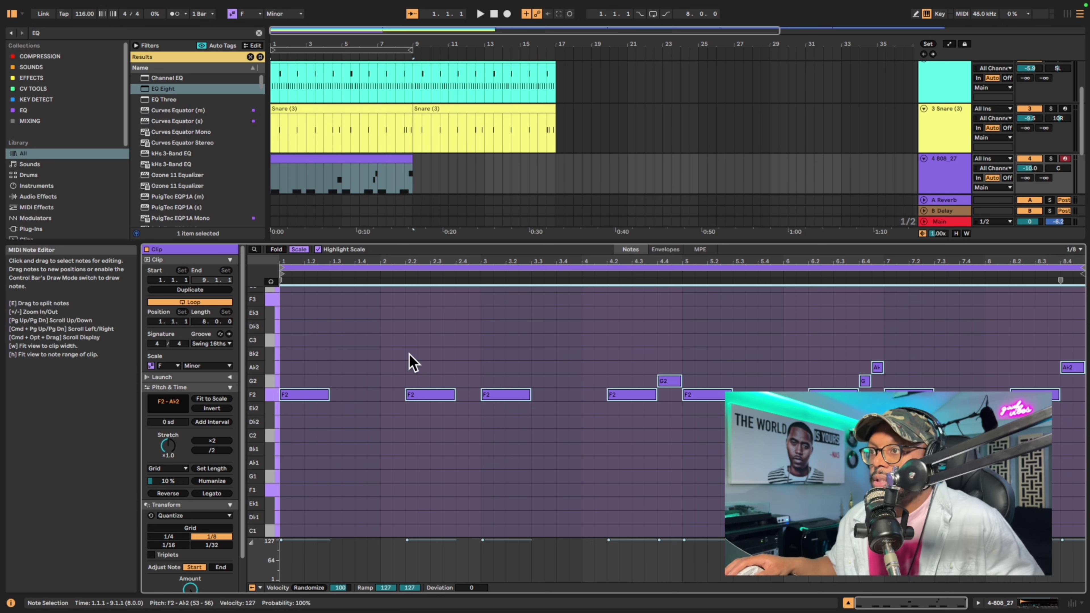
left_click(215, 495)
key("shift+Up")
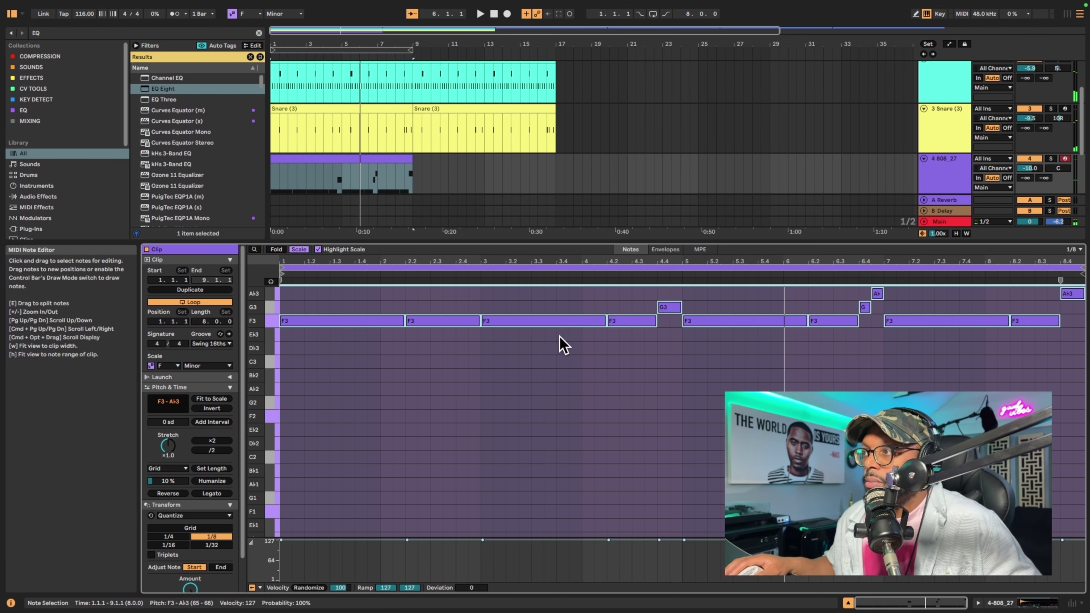
- Return the 808 notes to the lower octave and raise the last note of bar 4 to A♭2
left_click(583, 309)
left_click_drag(616, 294, 685, 306)
key("Up")
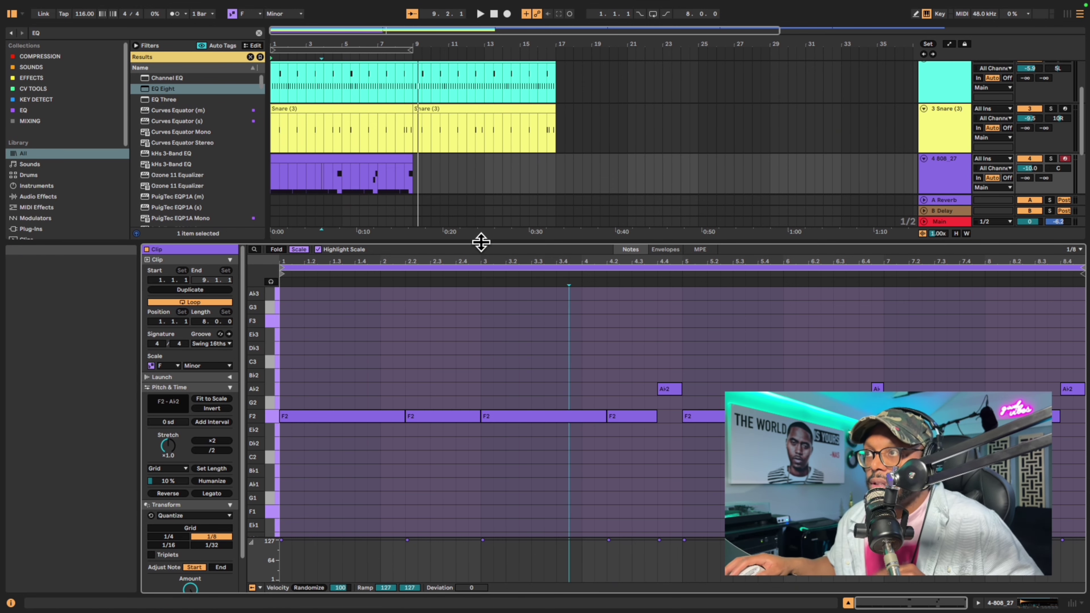
- Search the Chill Smith Samples folder for KICK and audition several of the numbered kick samples
left_click_drag(482, 242, 481, 344)
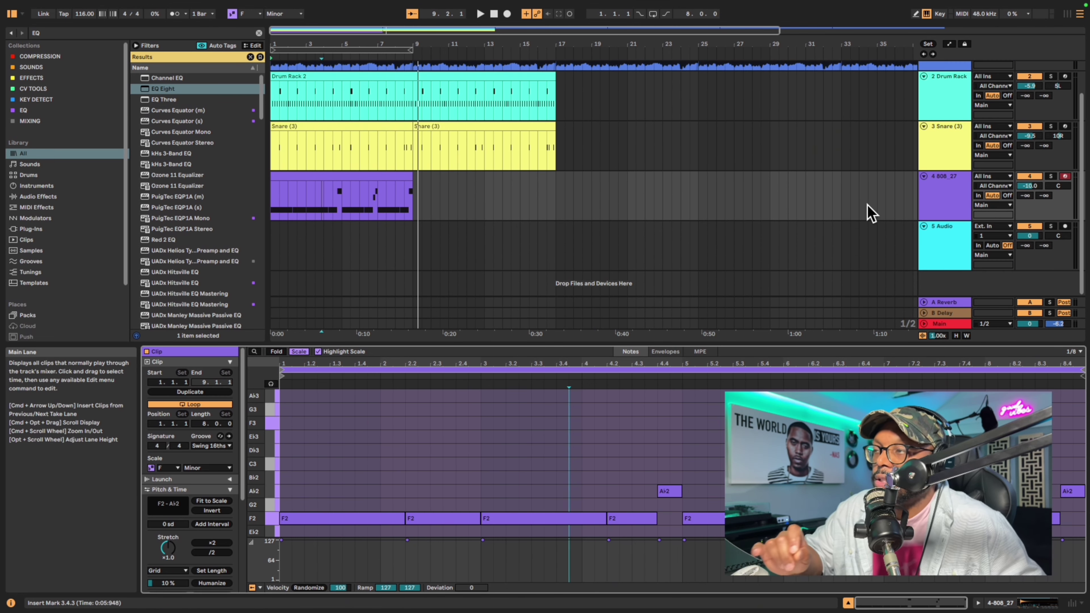
scroll(69, 309, "down", 3)
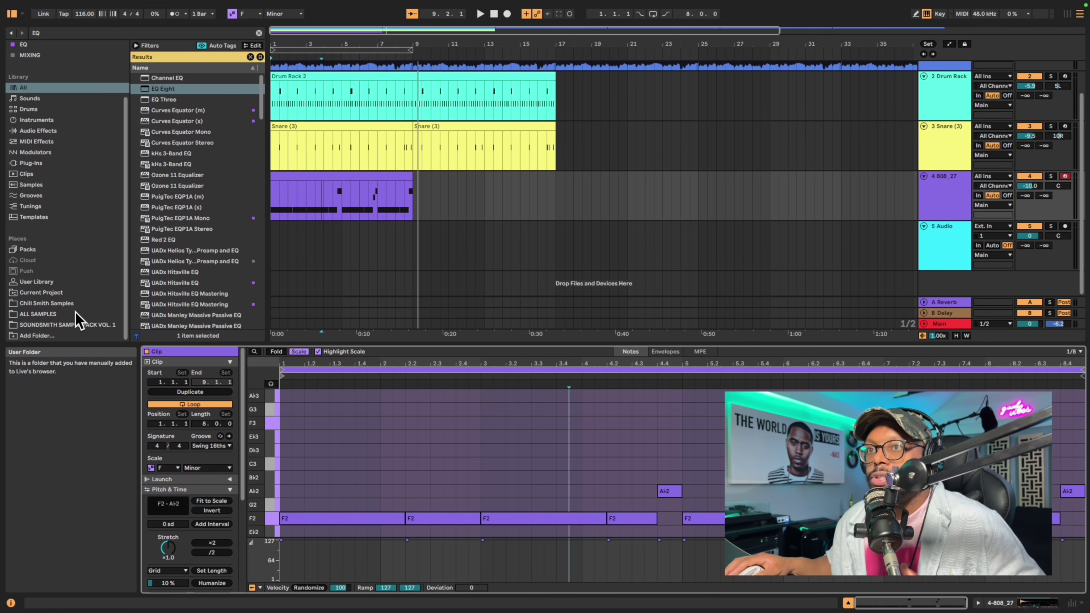
left_click(61, 305)
left_click(146, 153)
scroll(191, 241, "down", 5)
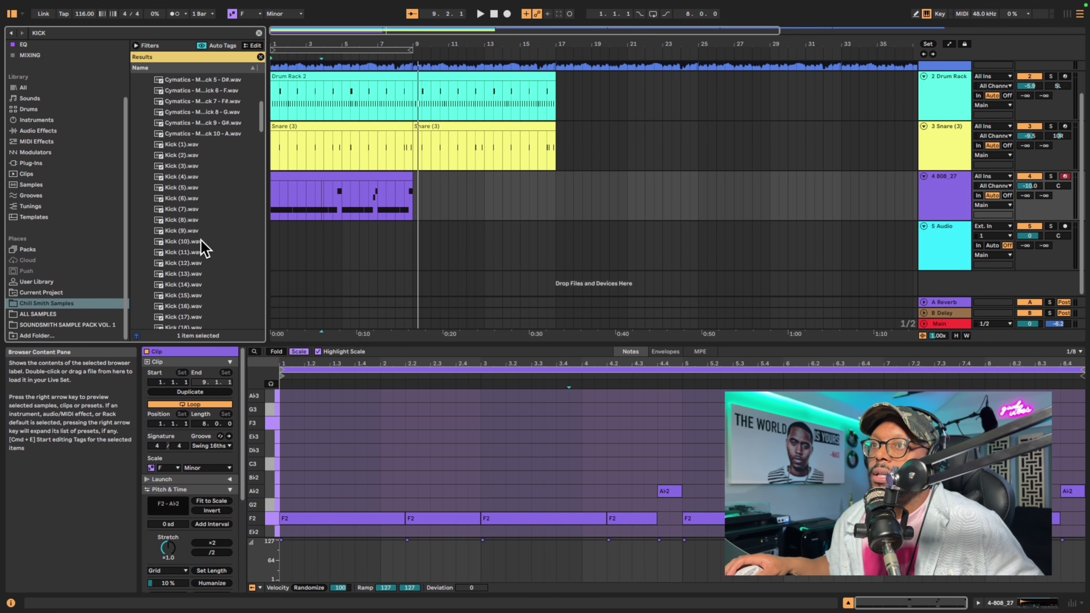
left_click(195, 243)
scroll(200, 245, "down", 4)
left_click(186, 236)
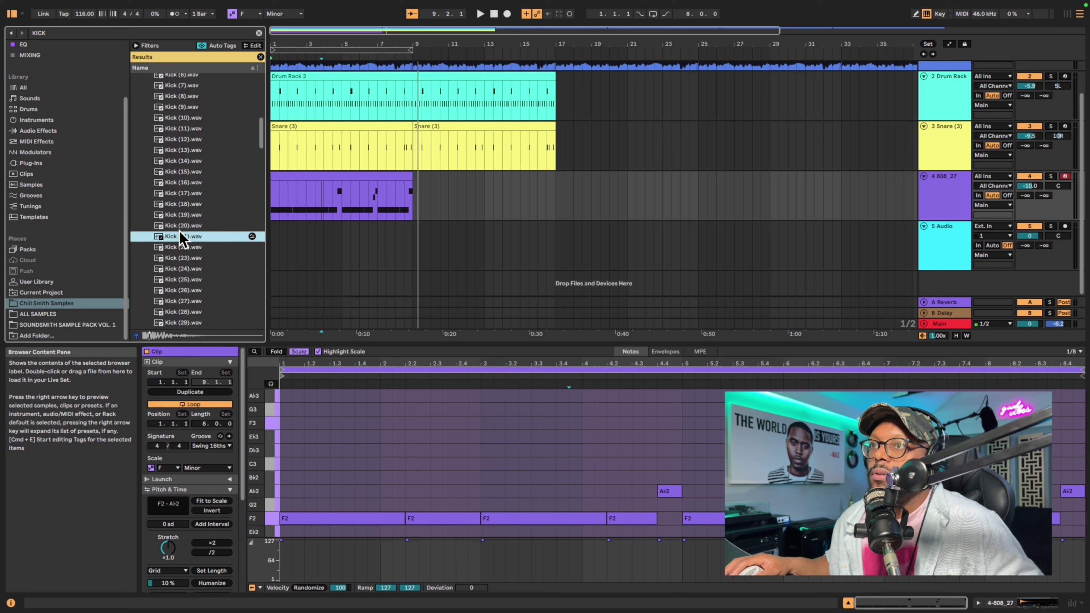
left_click(184, 226)
- Place Kick (28).wav at bar 1 on a new audio track and lower that track's volume to -8.3 dB
left_click_drag(183, 312, 278, 297)
scroll(314, 253, "down", 1)
key("plus")
key("plus")
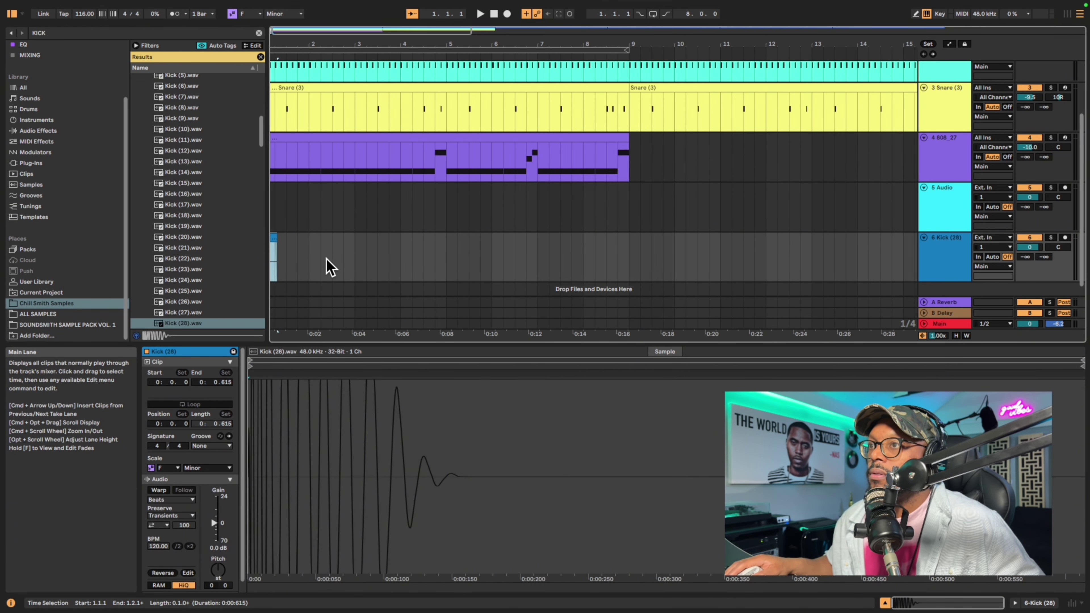
left_click_drag(1029, 246, 1028, 262)
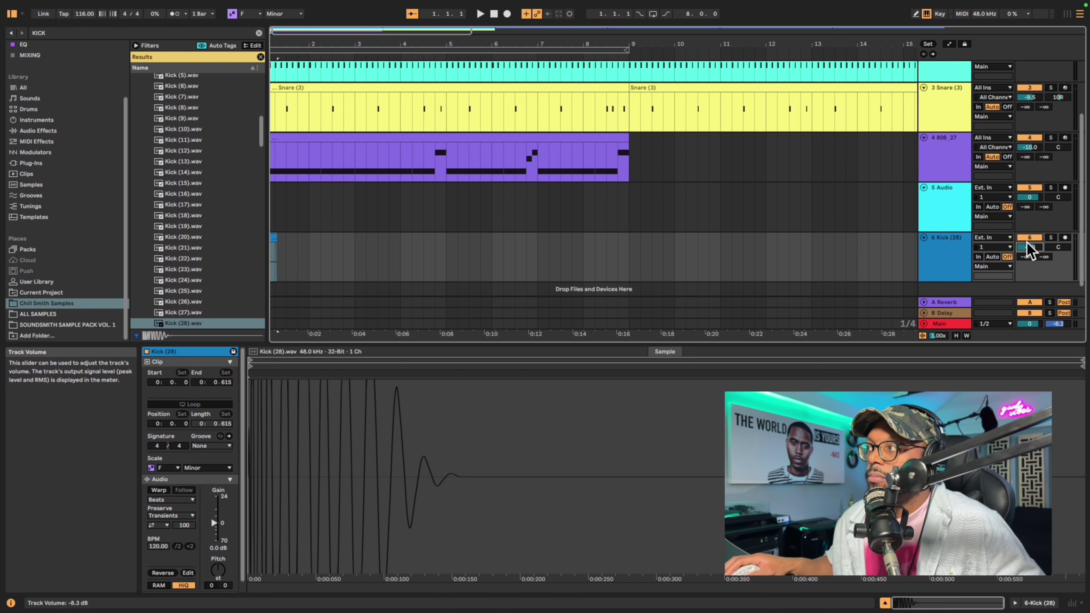
scroll(577, 246, "left", 1)
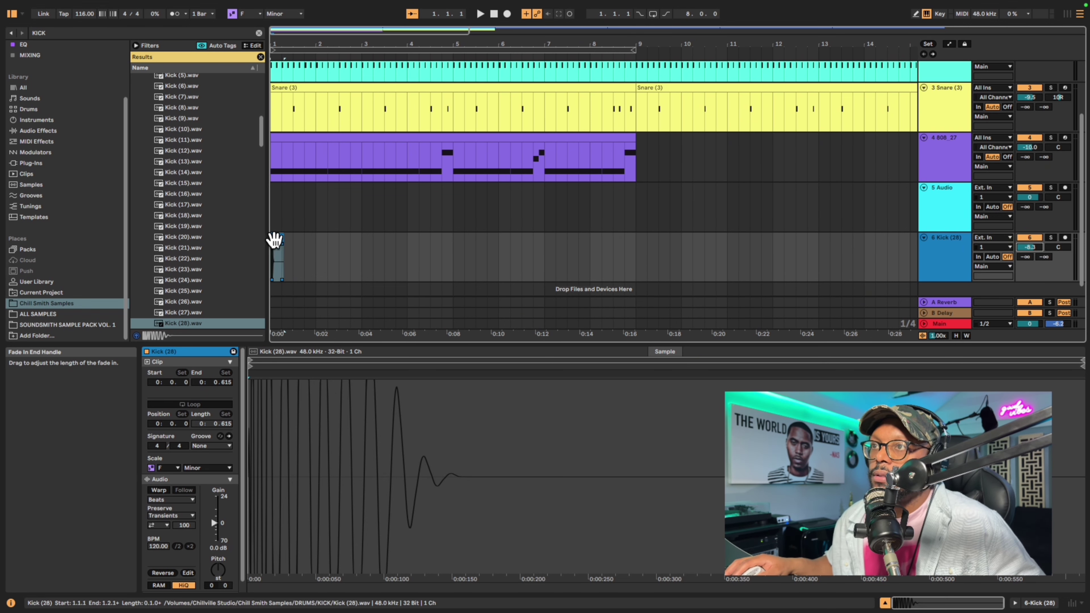
- Copy the kick clip to beat 1.4 on the same track
left_click(275, 239)
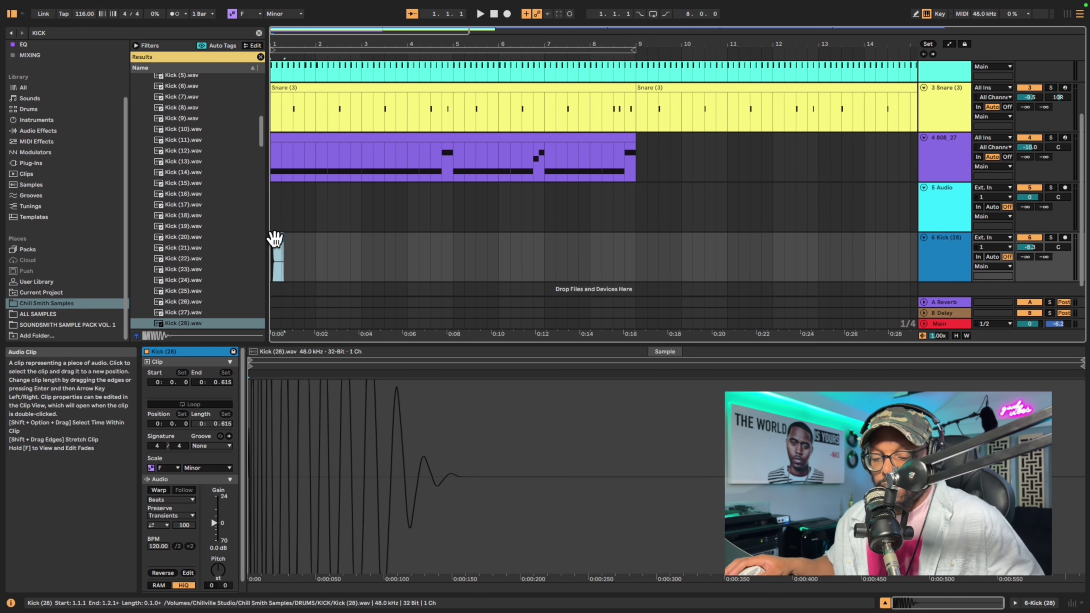
left_click(304, 243)
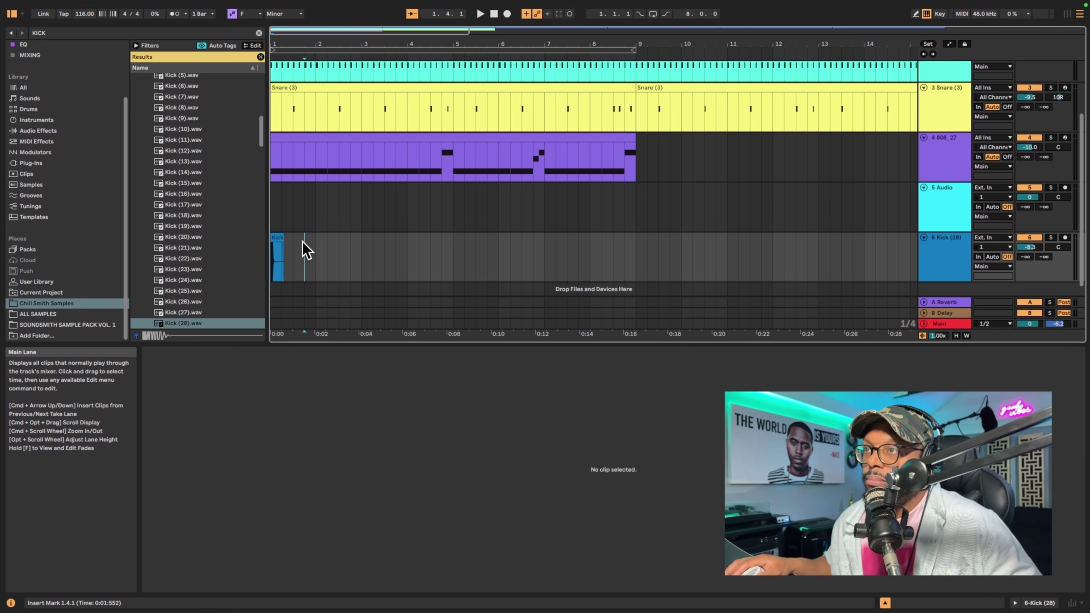
key("super+v")
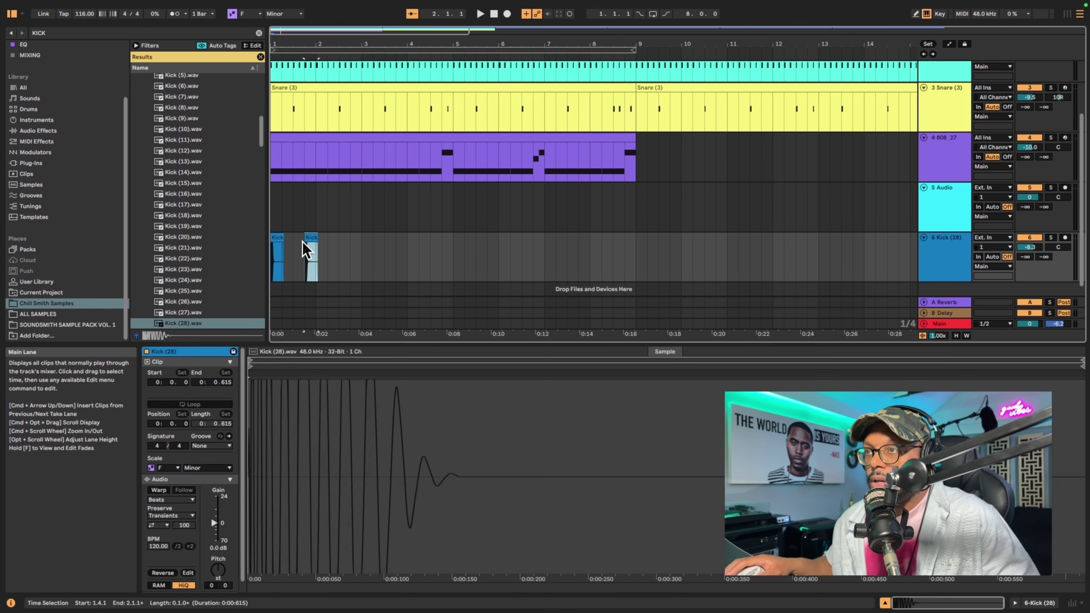
- Play the beat from bar 1 and check how the two kicks sit against the 808 and snare in the opening bars
left_click(275, 209)
key("space")
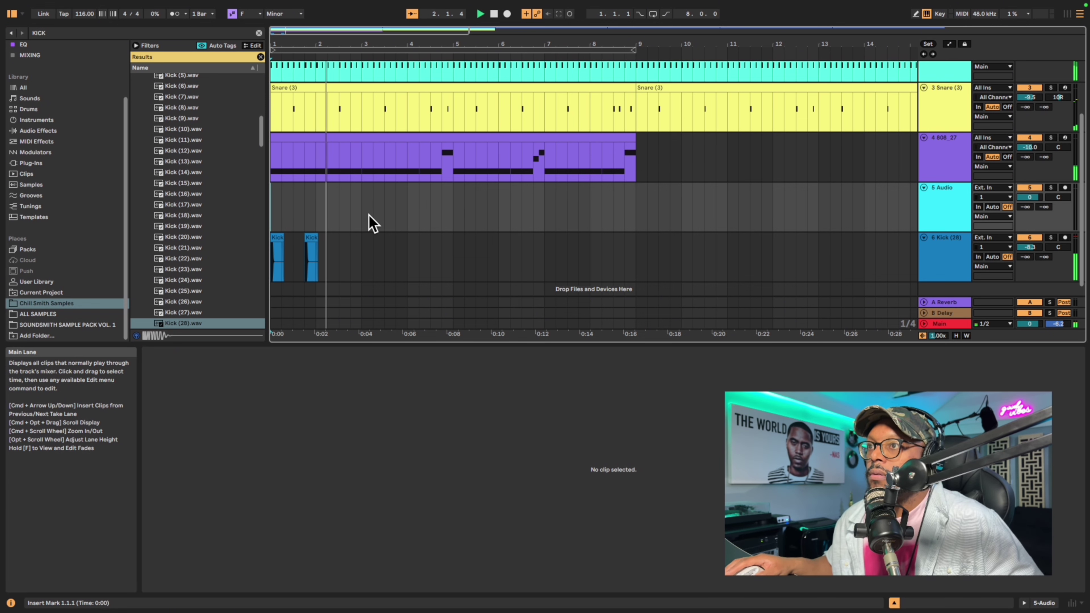
key("space")
key("plus")
key("plus")
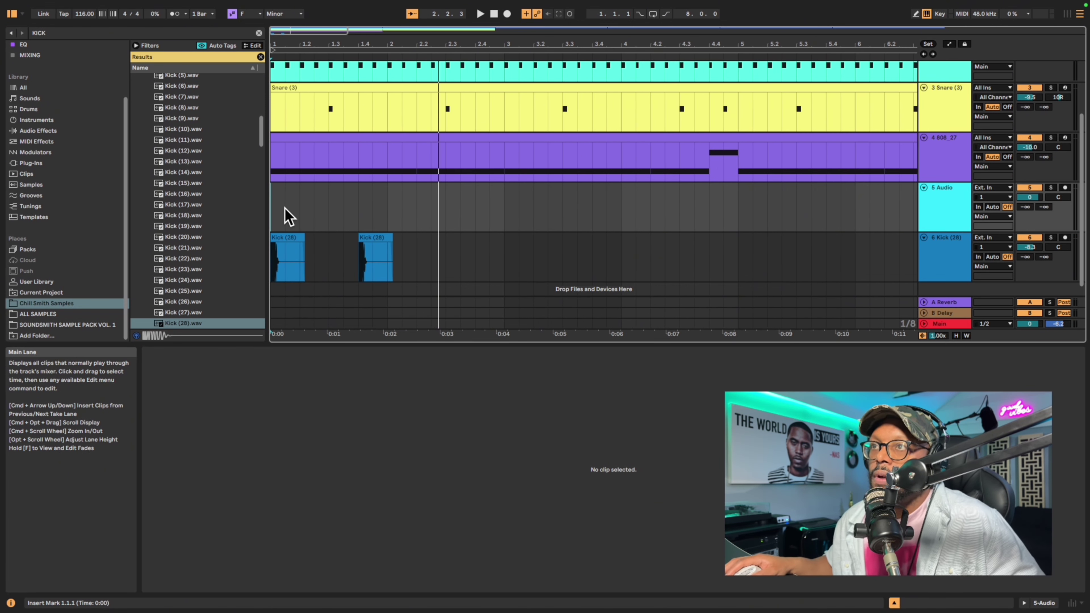
key("space")
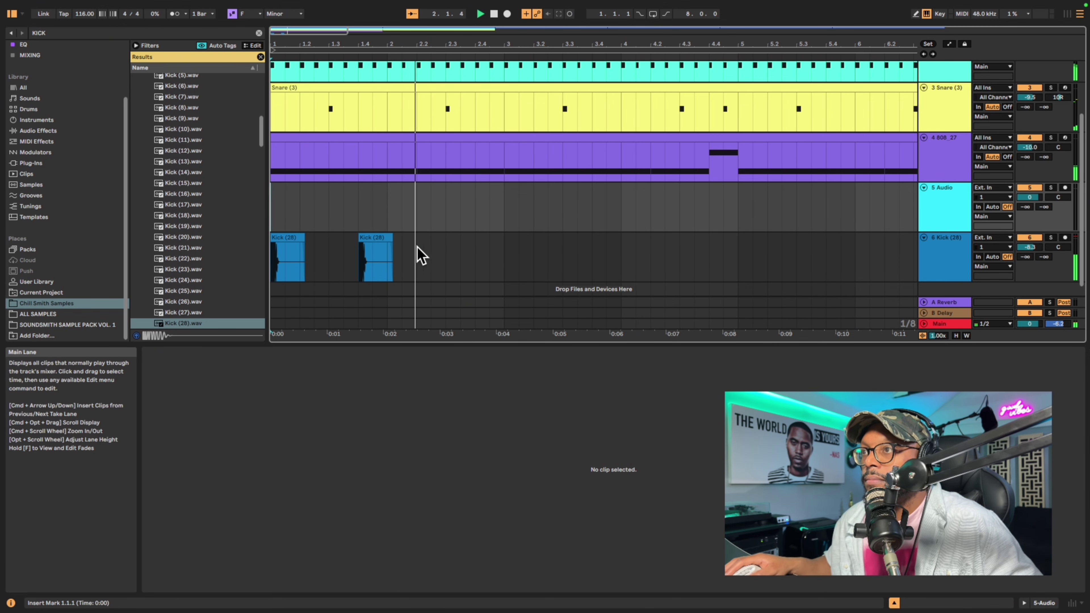
- Paste another kick at beat 2.2 on the kick track and play the opening bars from bar 1
left_click(418, 255)
key("super+v")
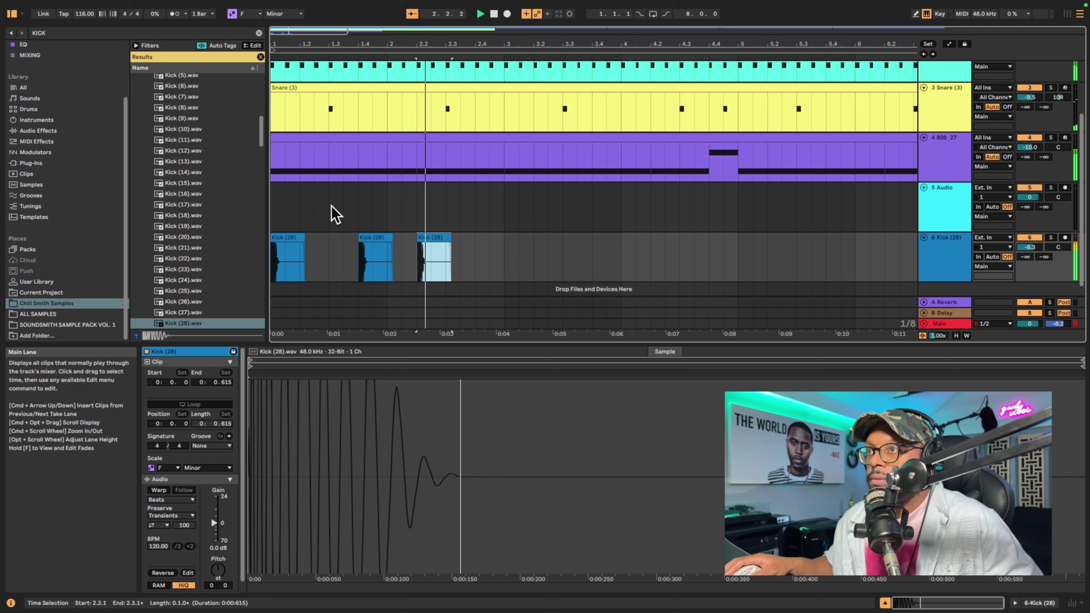
left_click(279, 204)
left_click(272, 205)
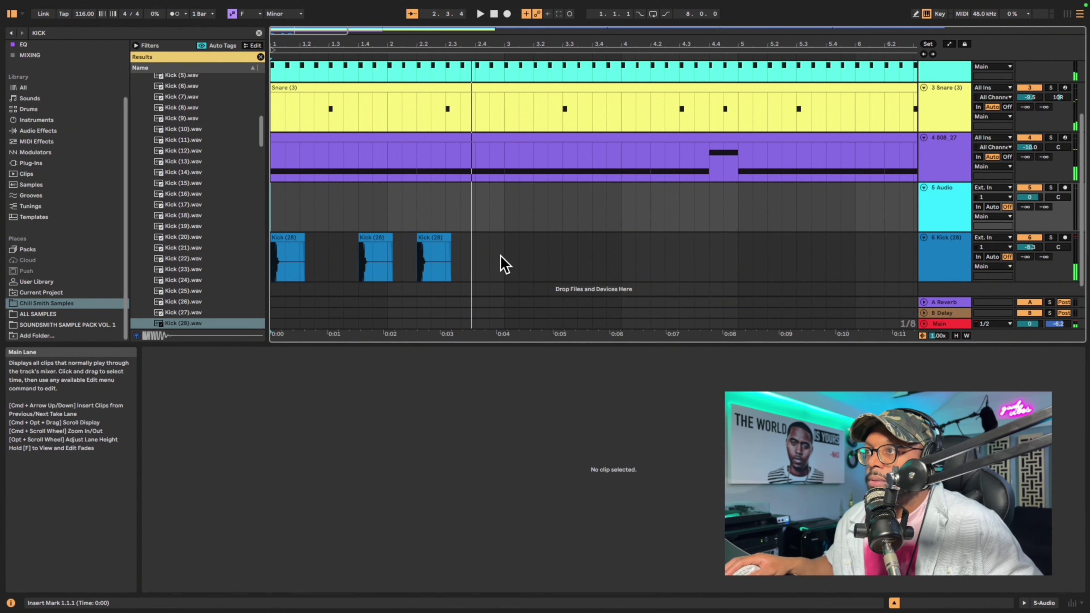
key("space")
- Duplicate the two-bar kick pattern three times to fill bars 1 to 8 and consolidate all the kicks into one clip
left_click_drag(504, 260, 260, 280)
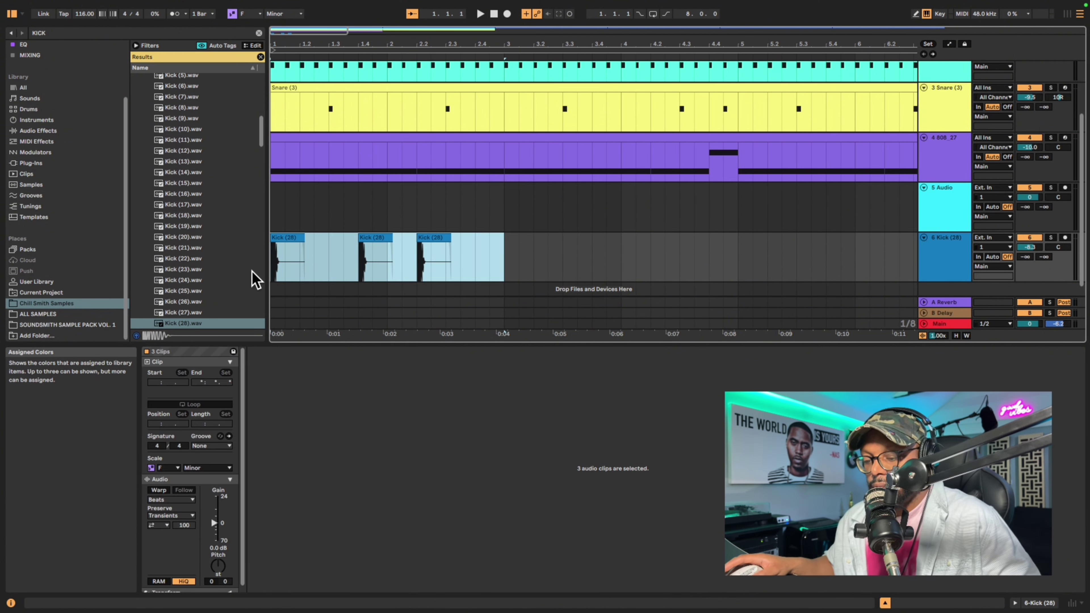
key("super+d")
scroll(276, 246, "down", 5)
key("super+d")
key("super+d")
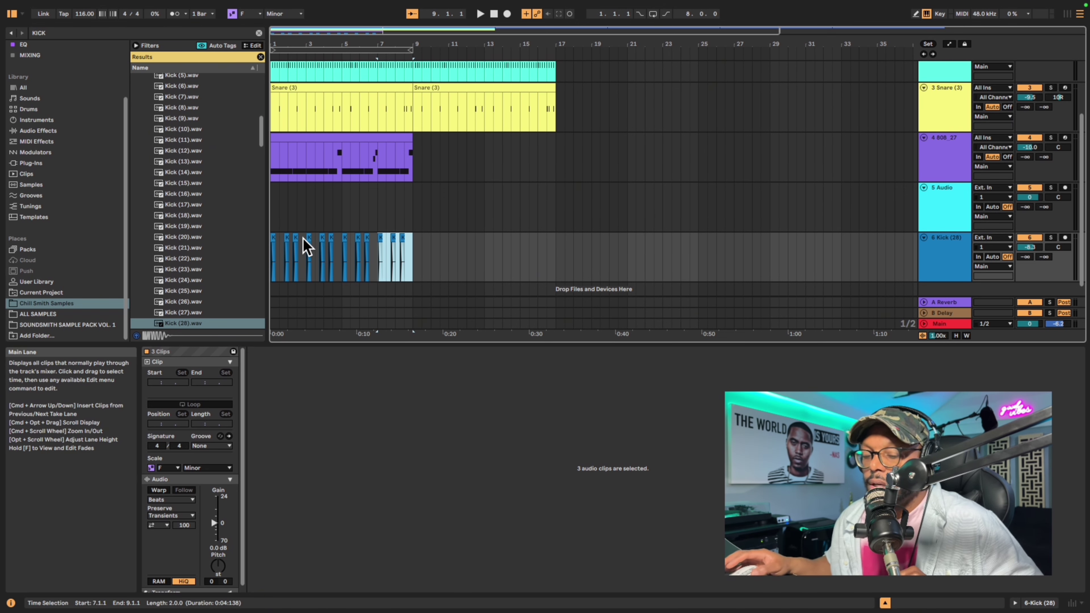
left_click(273, 238, "shift")
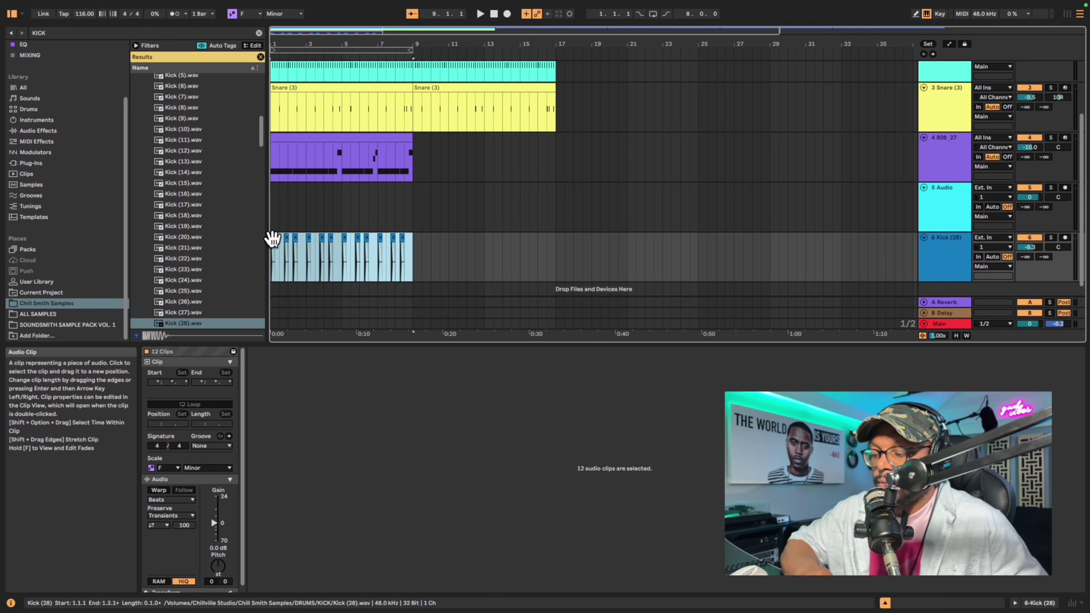
key("super+j")
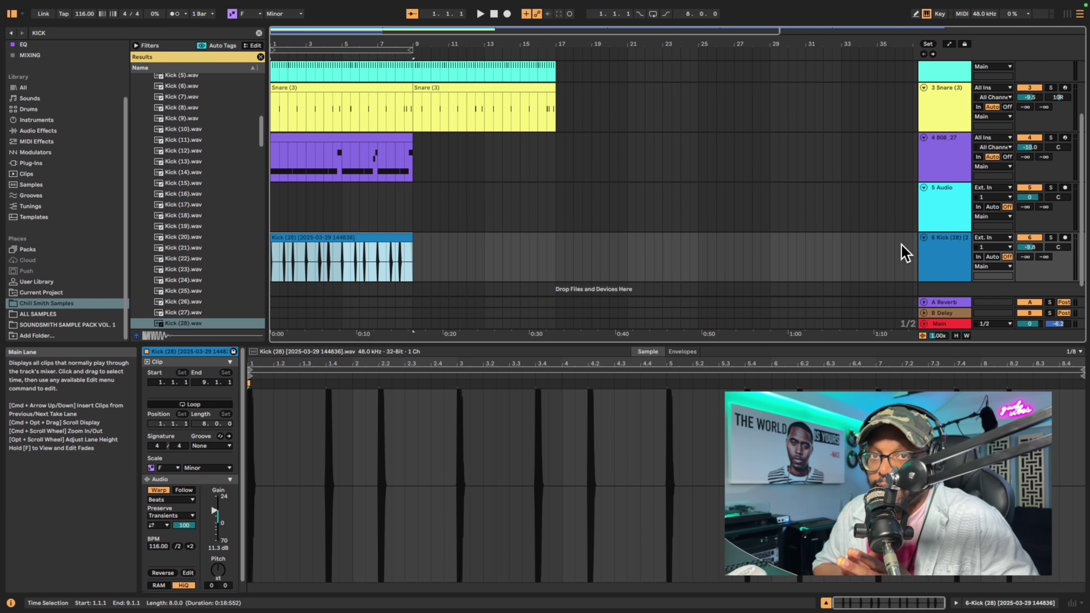
- Rename the loop, drum rack, snare and 808 tracks as We Live, Hats, Snare and 808
scroll(905, 254, "up", 3)
left_click(938, 79)
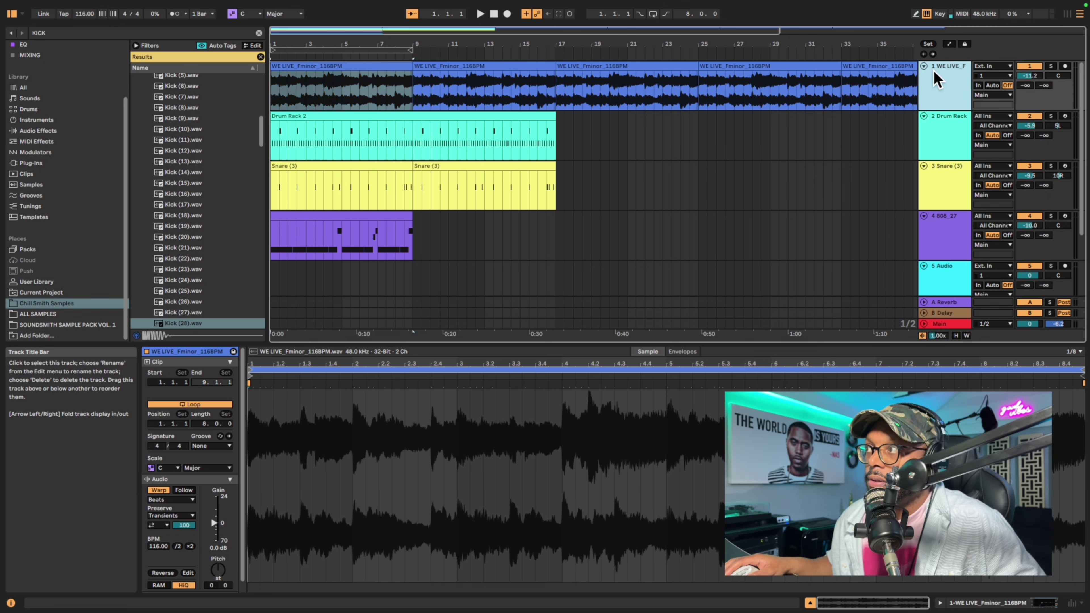
double_click(937, 79)
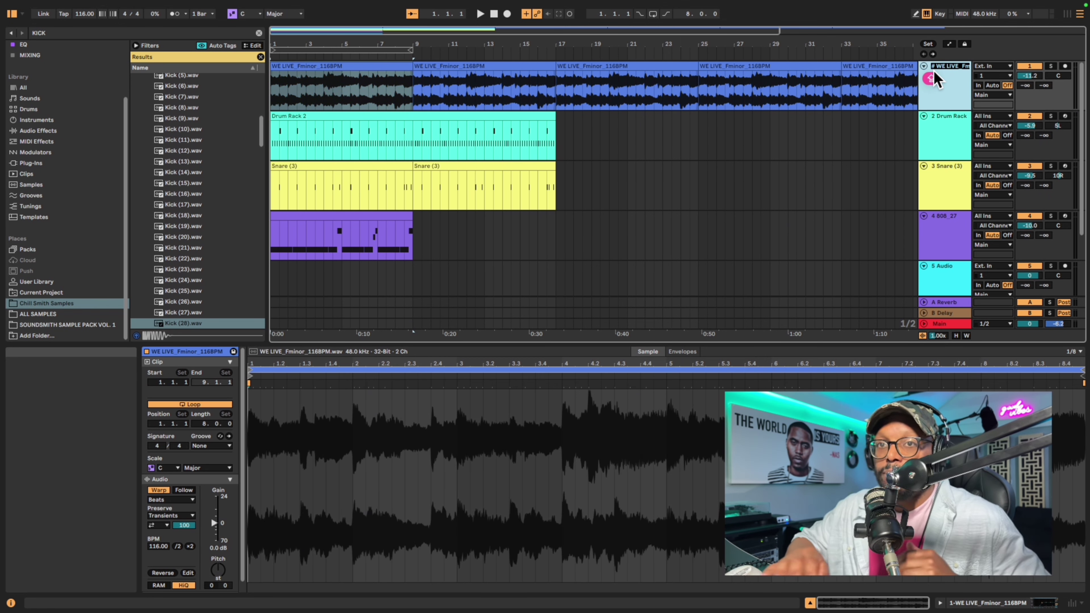
type("We Live")
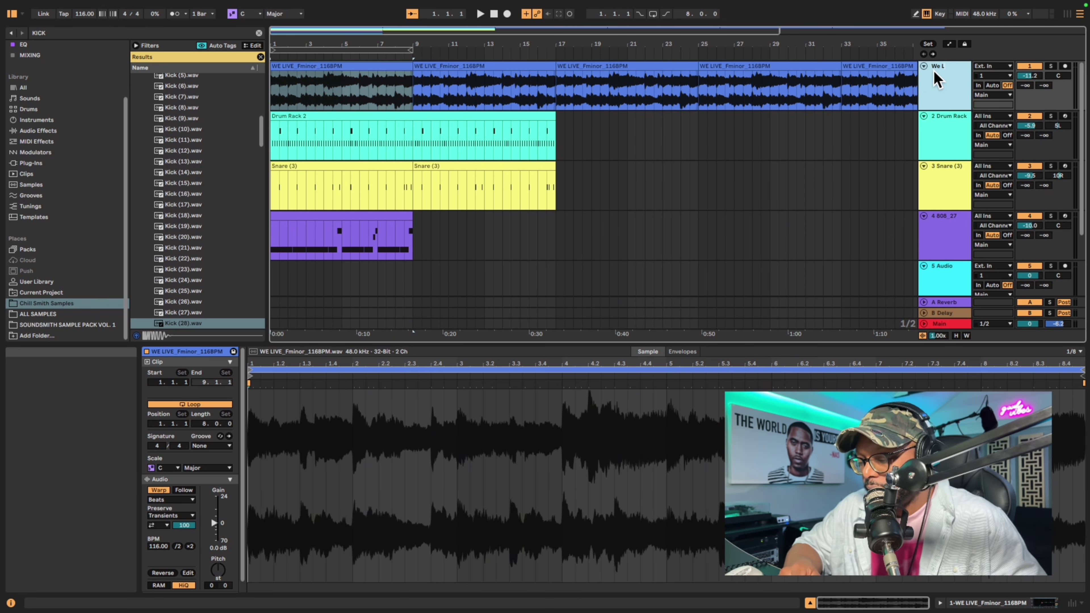
left_click(951, 130)
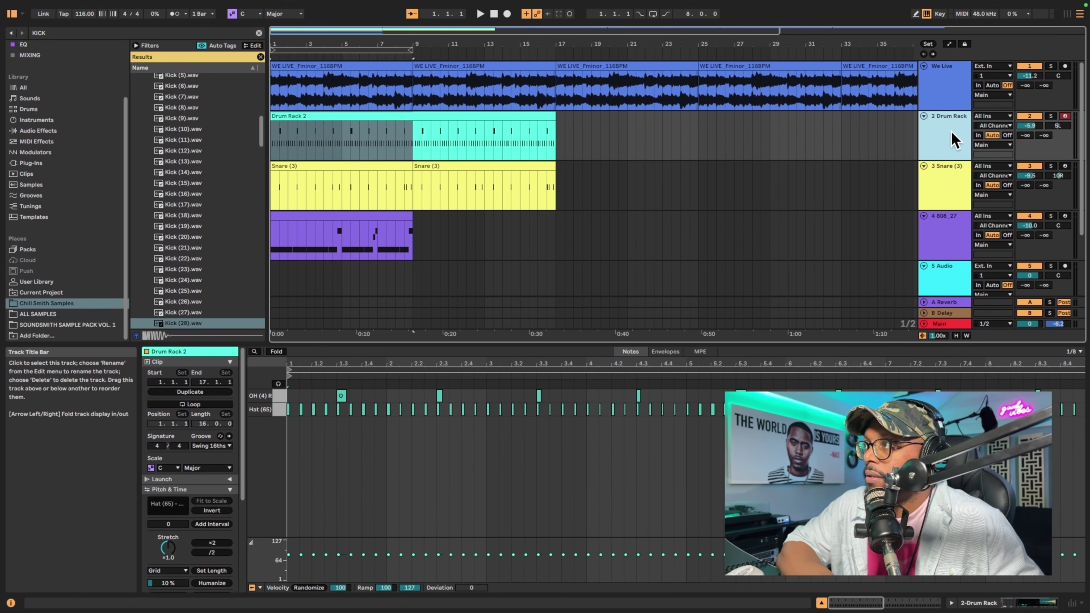
double_click(950, 130)
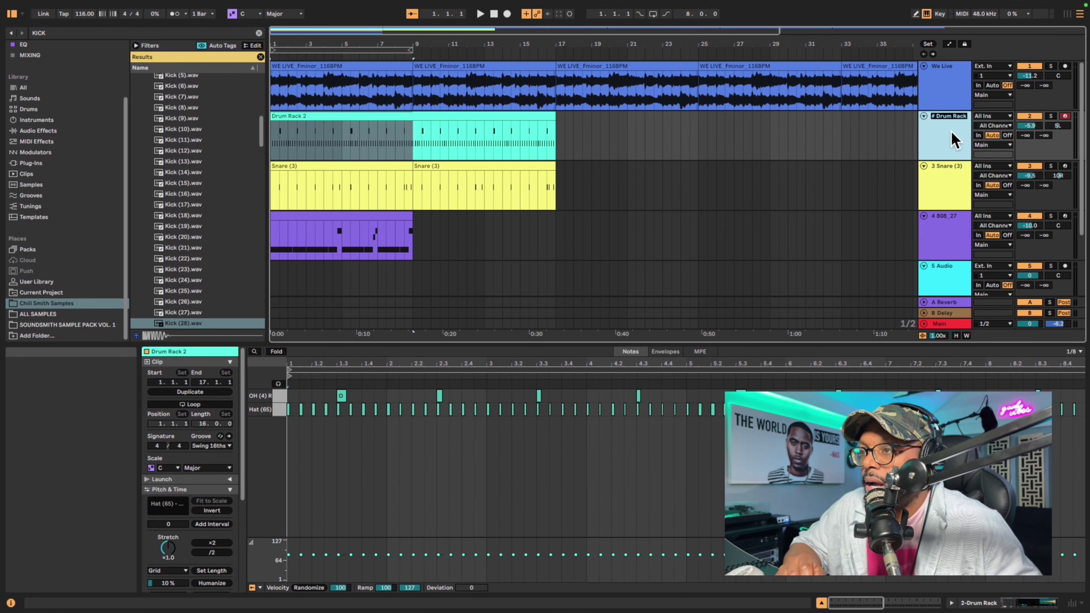
type("Hats")
double_click(940, 191)
type("Snare")
double_click(936, 254)
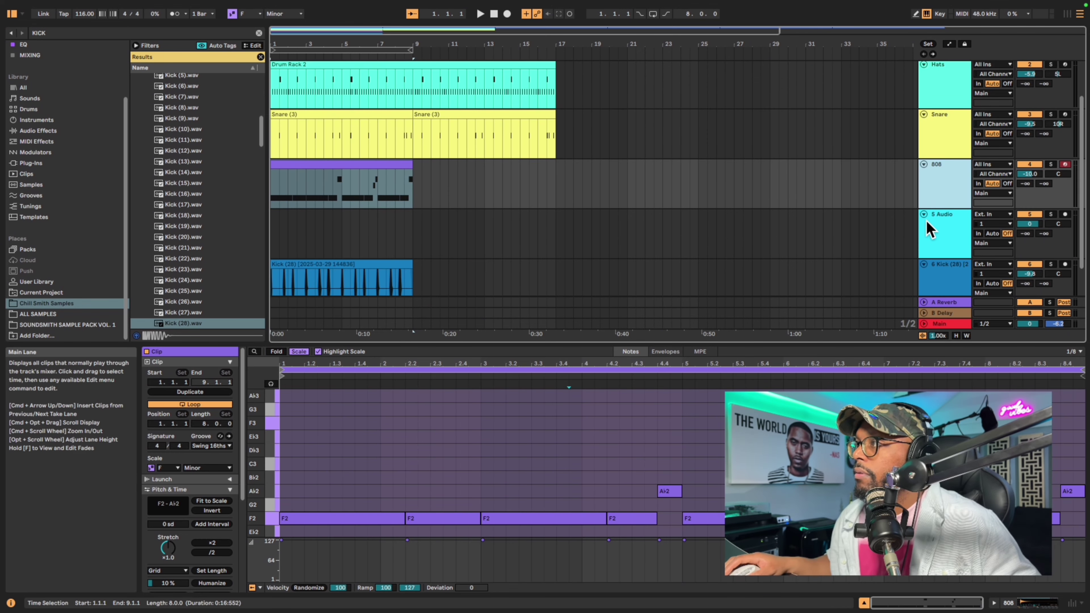
- Delete the empty audio track below the 808 and rename the kick track as Kick
left_click(940, 234)
right_click(935, 234)
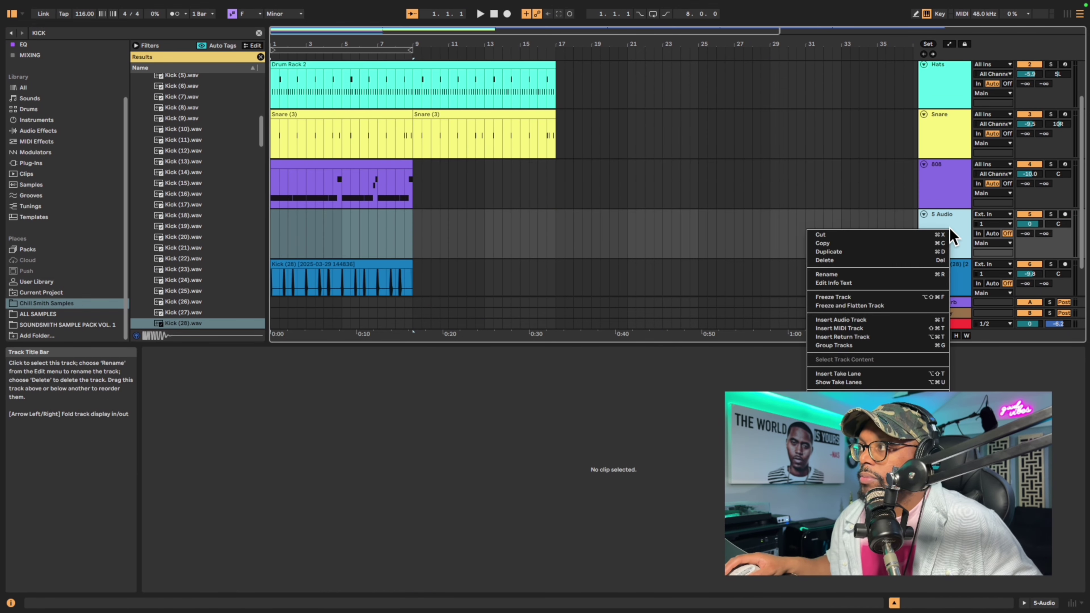
left_click(935, 235)
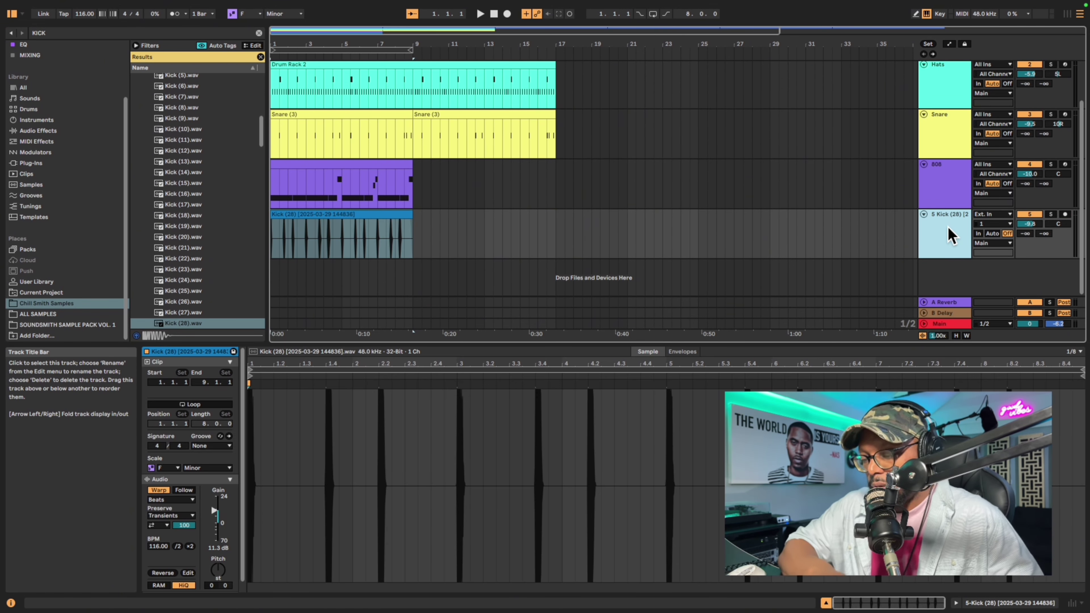
double_click(951, 236)
type("Kic")
key("Return")
- Loop the eight bars of the 808 clip and move the 808 track directly below the We Live track
scroll(811, 172, "up", 3)
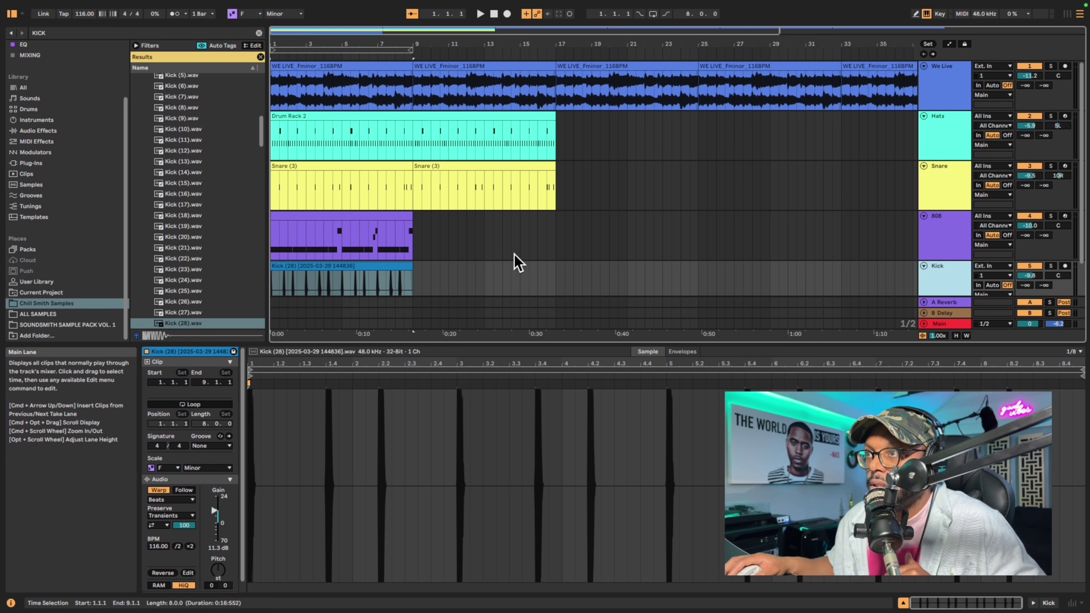
left_click(374, 216)
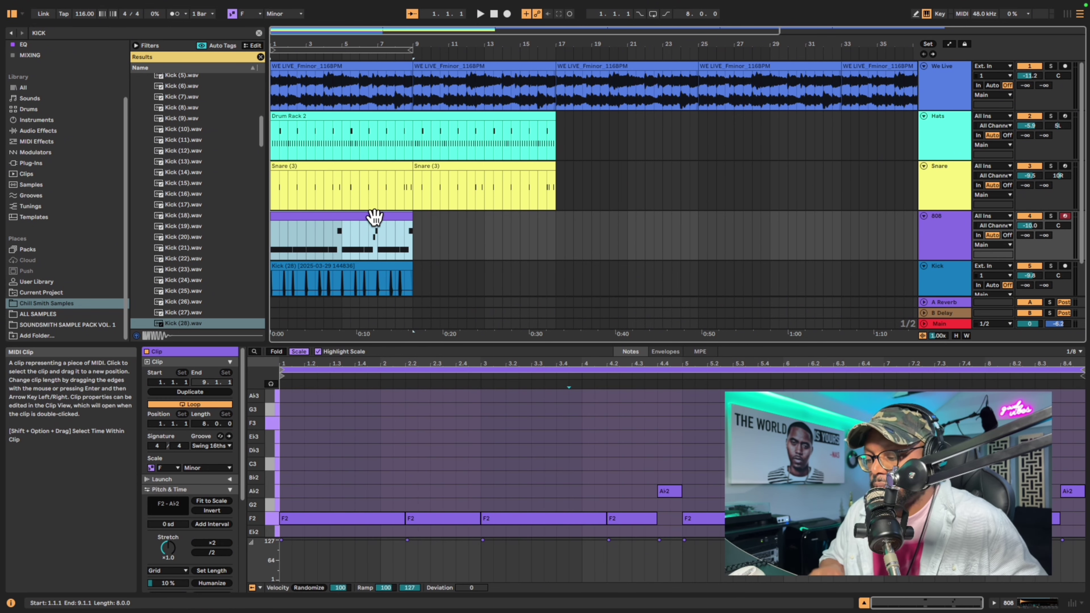
left_click_drag(939, 243, 943, 131)
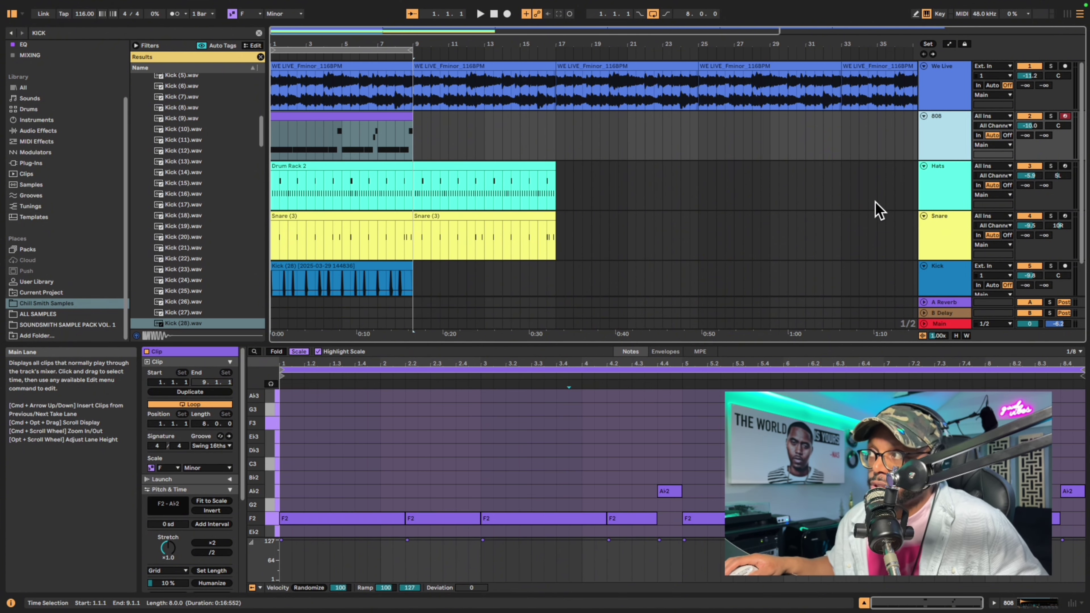
- Group the We Live and 808 tracks and add a Compressor to the group track
left_click(956, 97, "shift")
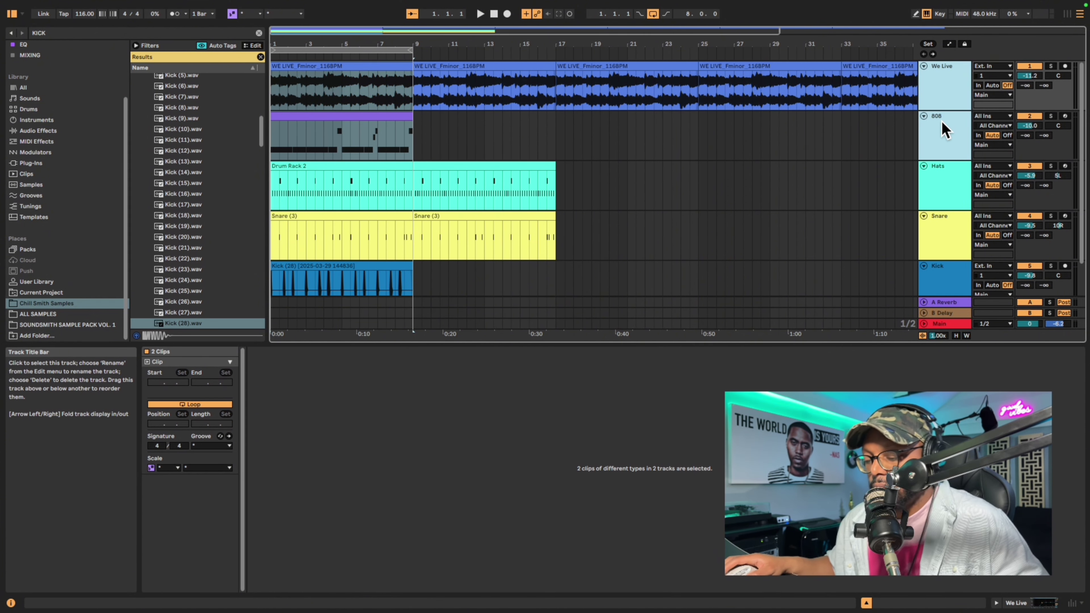
key("super+g")
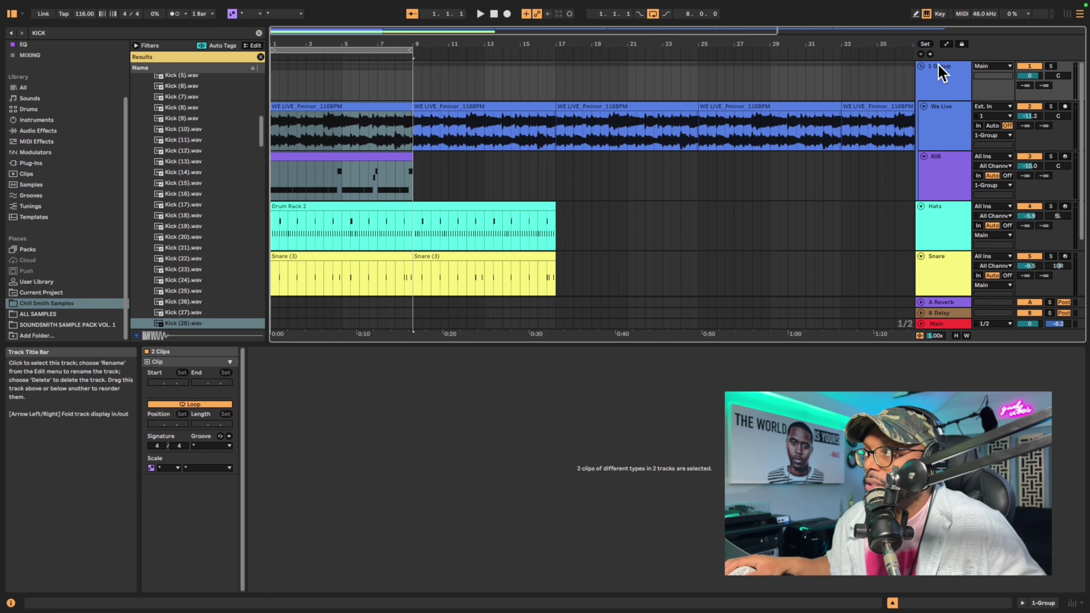
left_click(941, 78)
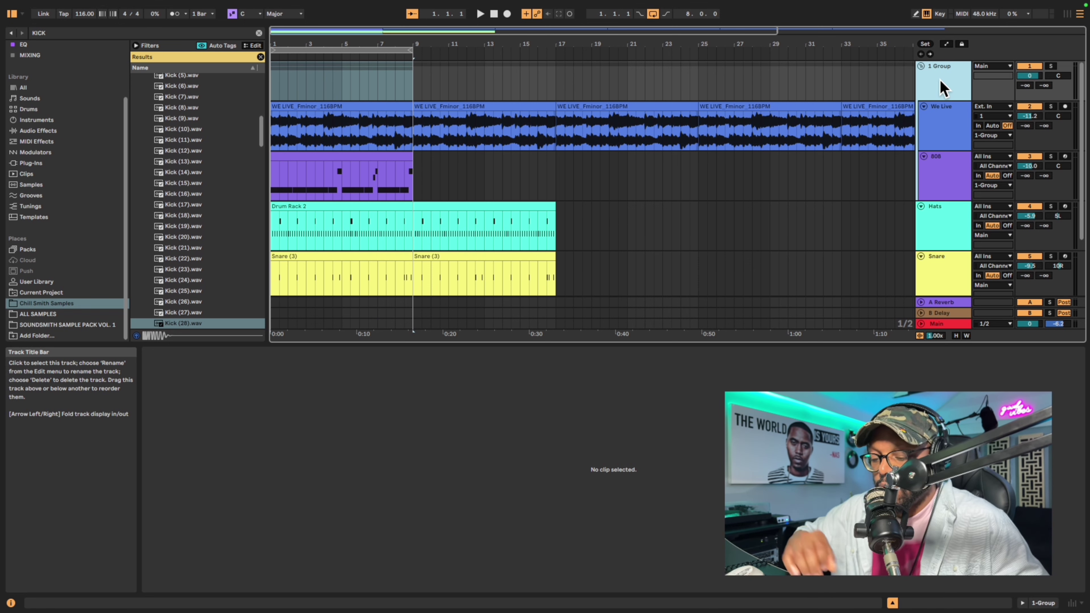
key("ctrl+f")
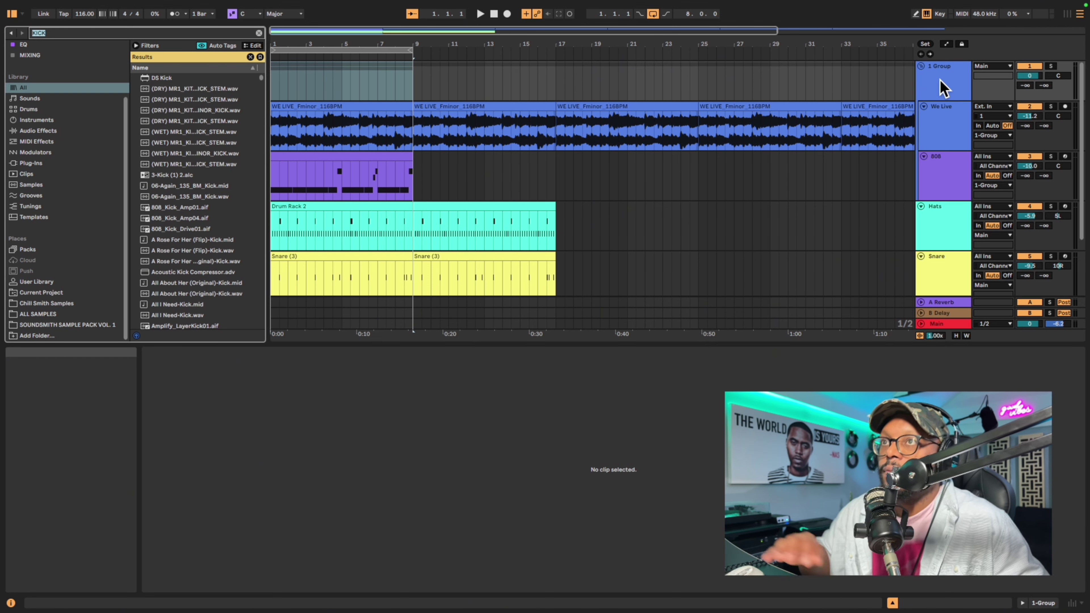
type("compre")
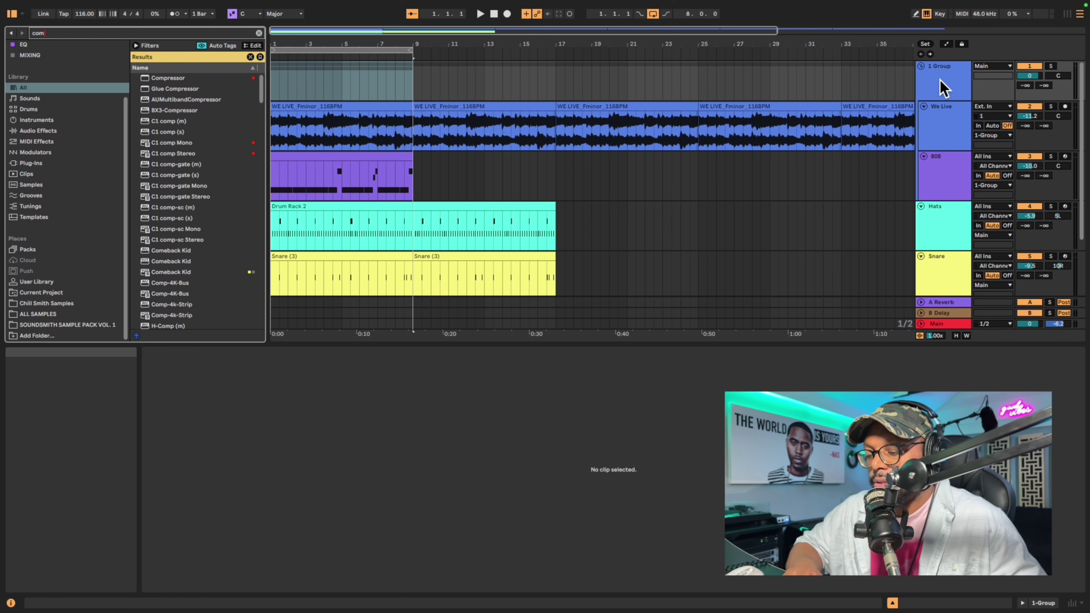
double_click(164, 79)
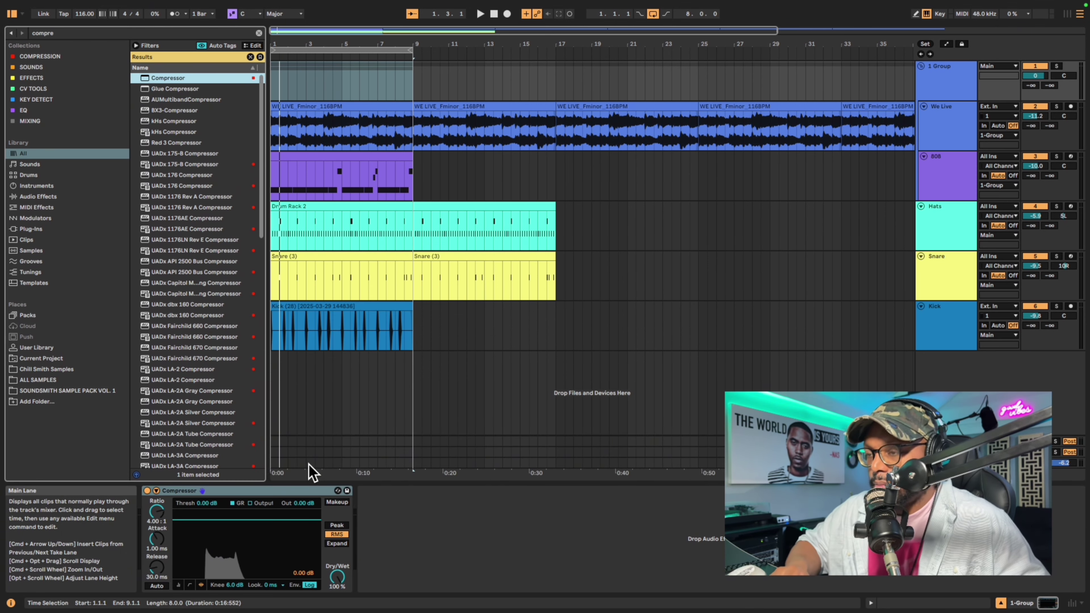
- Turn off the Compressor's sidechain EQ and enable its sidechain with the Kick track as the audio source
key("super+plus")
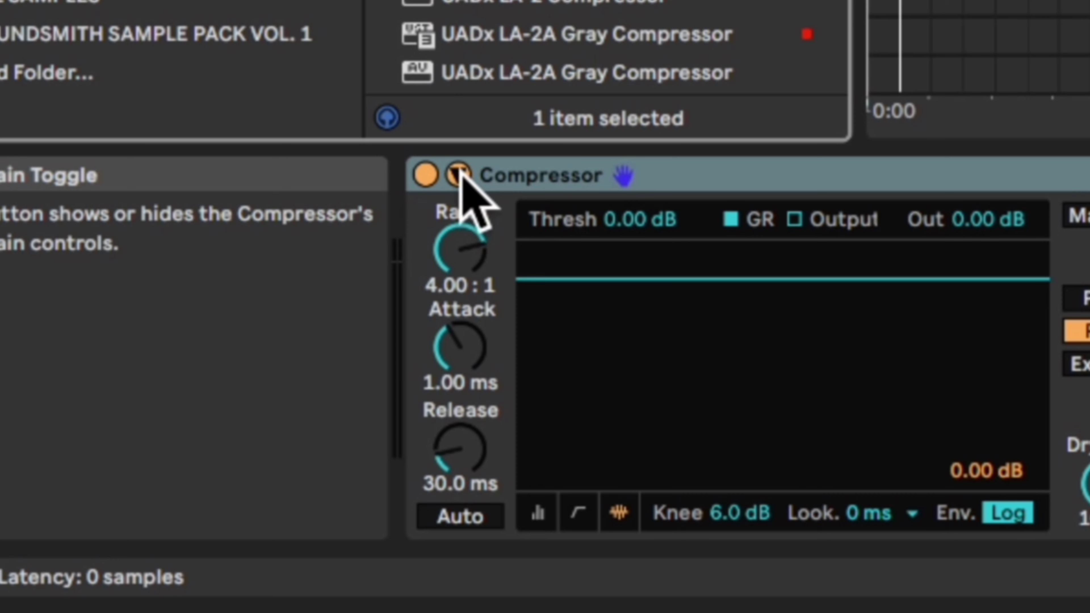
left_click(459, 174)
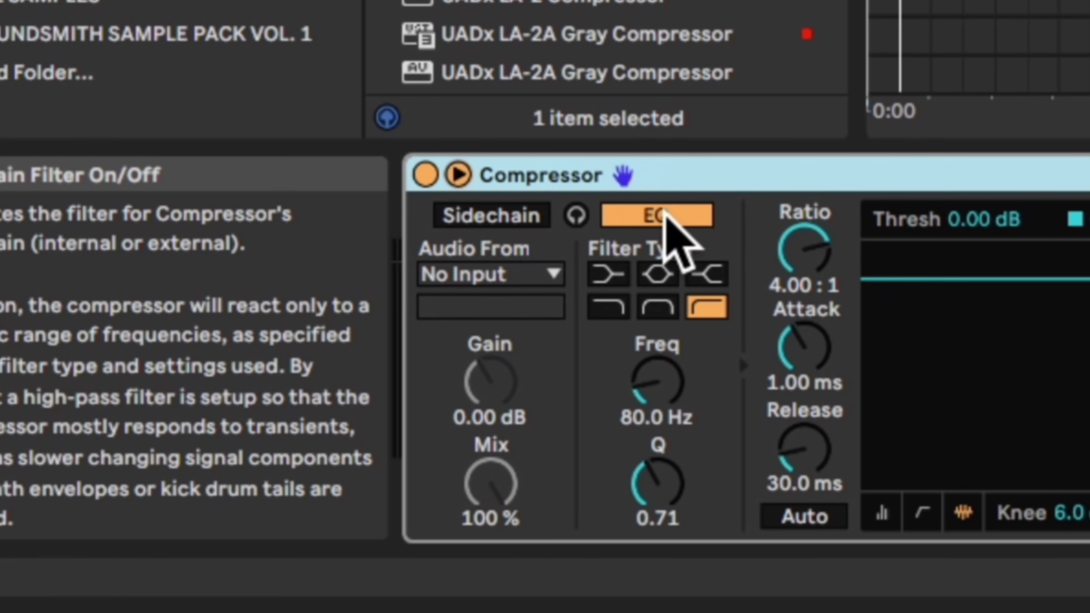
left_click(665, 214)
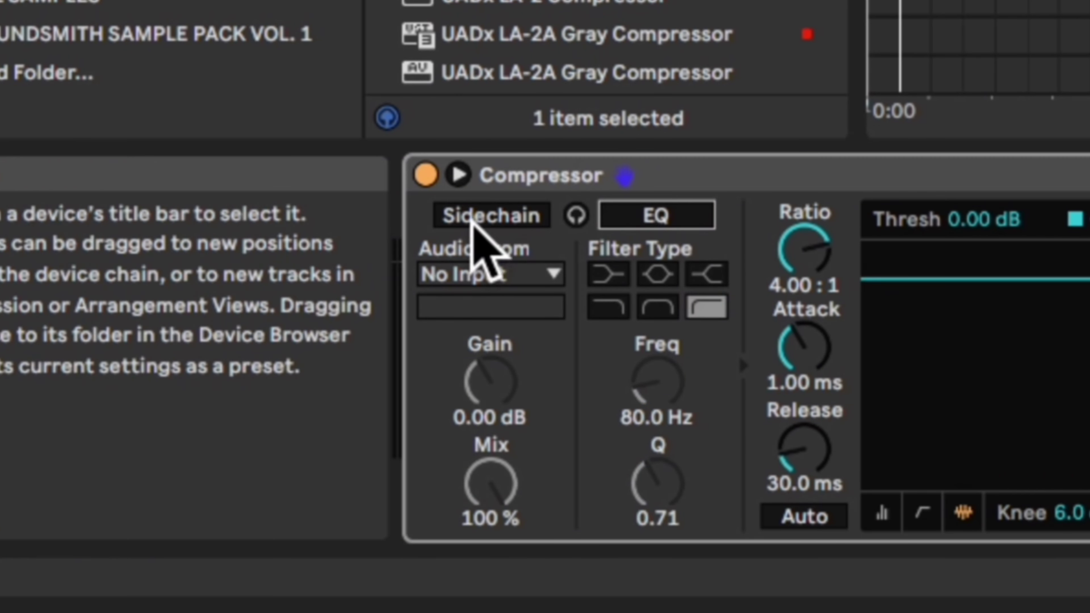
left_click(483, 217)
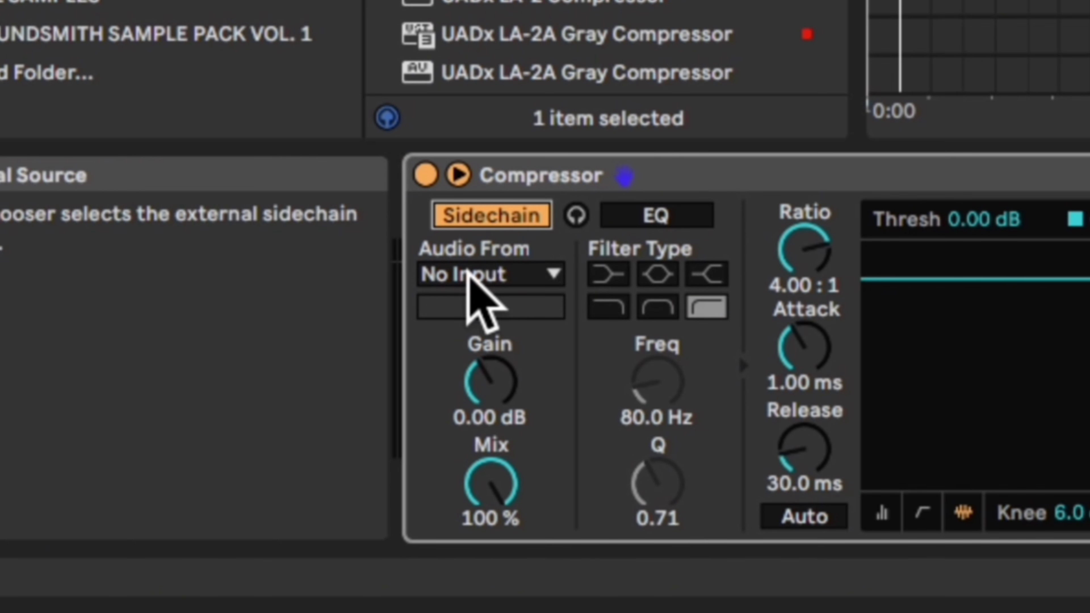
left_click(472, 283)
left_click(472, 450)
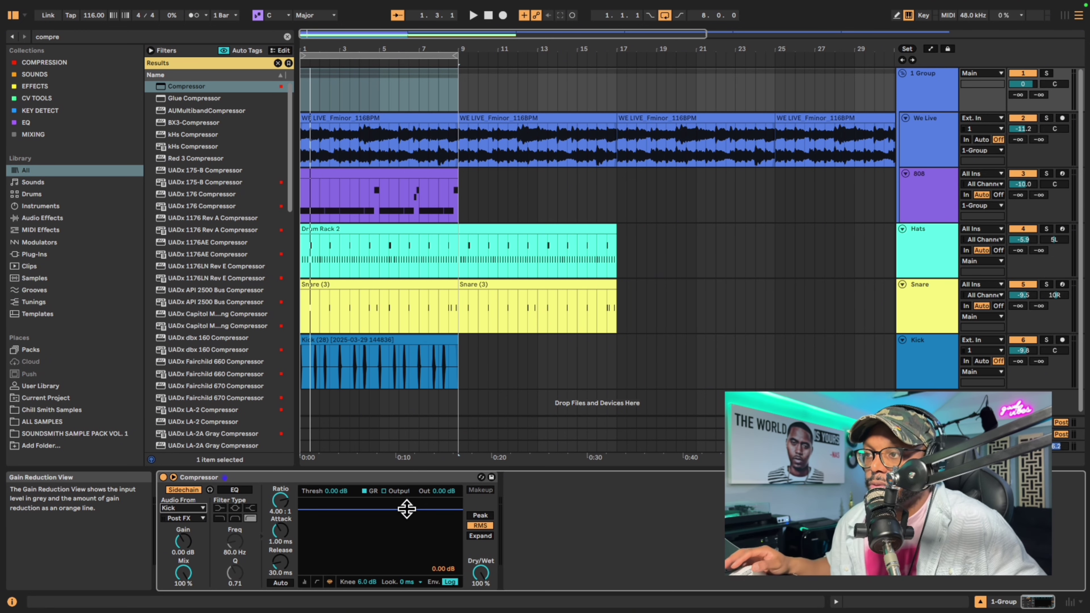
- While the beat plays, set the group Compressor's threshold to -15.8 dB and attack to 0.10 ms, and enable automatic release
key("space")
left_click_drag(407, 509, 404, 540)
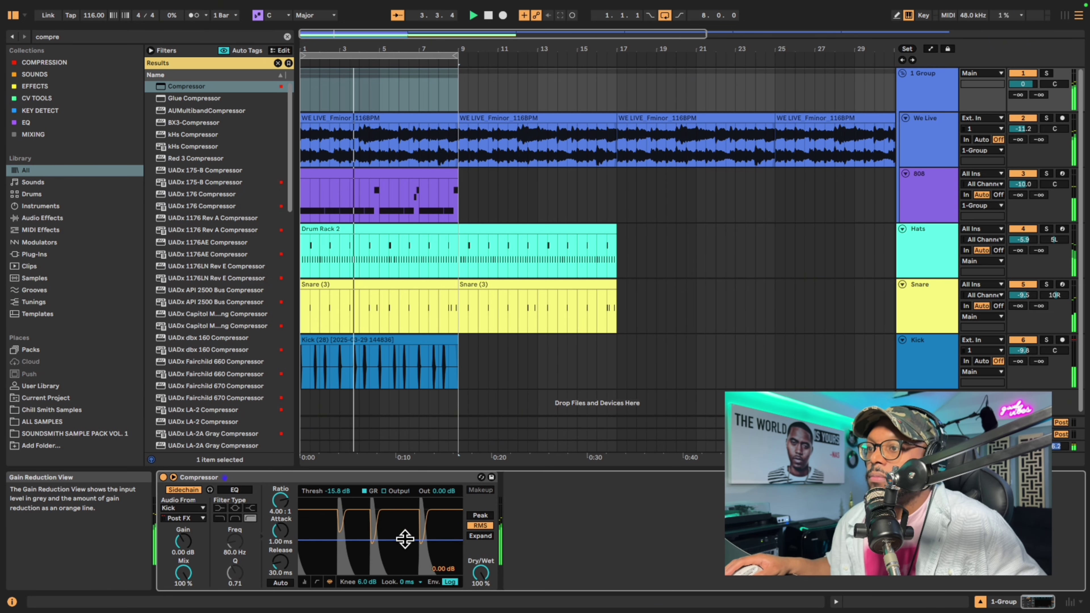
left_click_drag(279, 544, 279, 563)
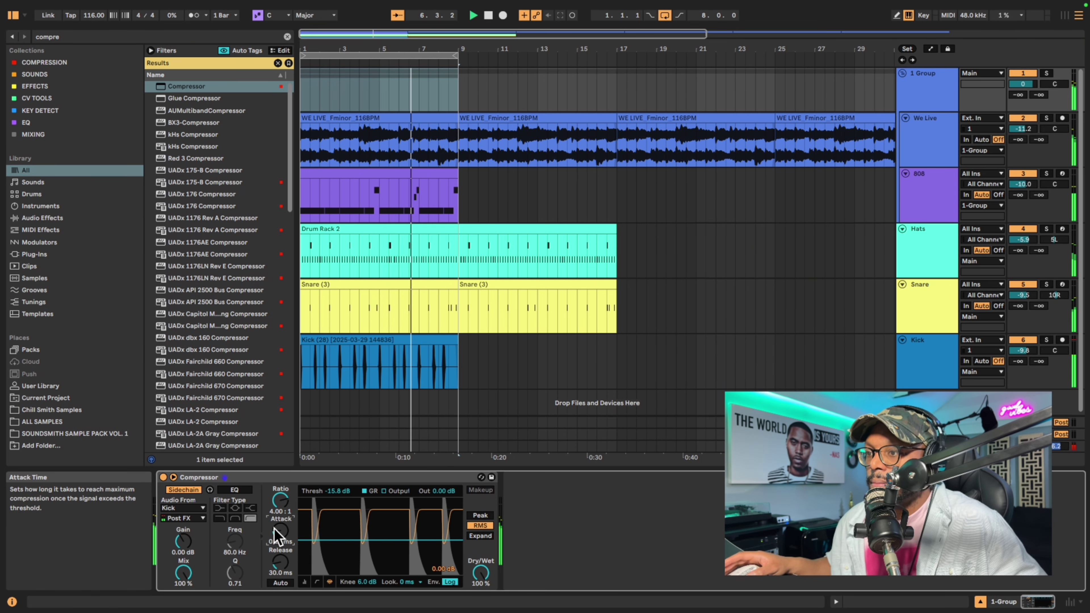
left_click(280, 583)
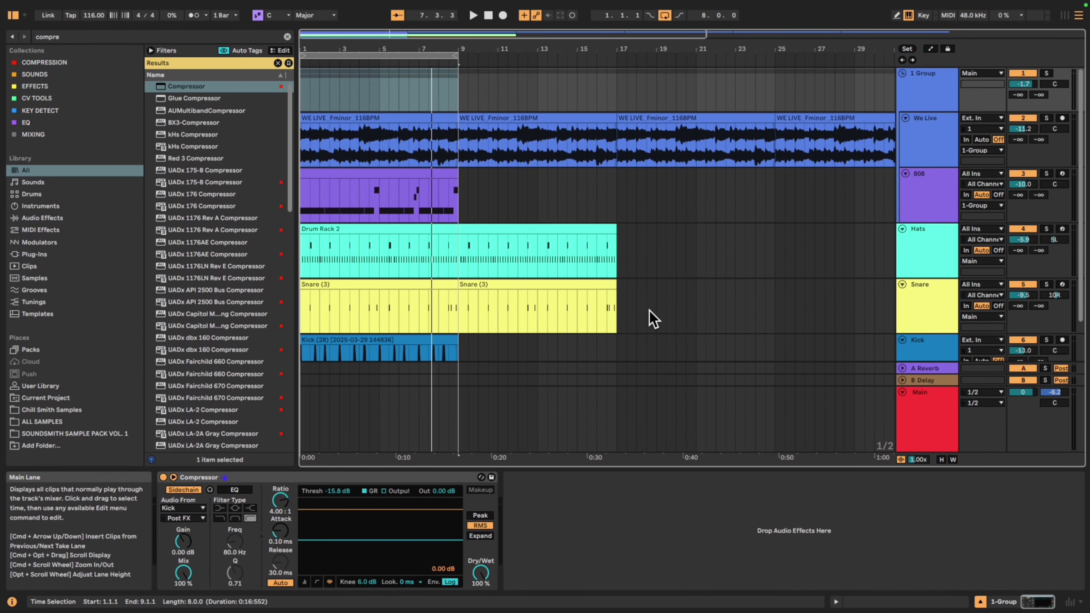
- Play the opening bars from bar 1 and check how the kick sits against the sidechained loop and 808
scroll(655, 318, "down", 2)
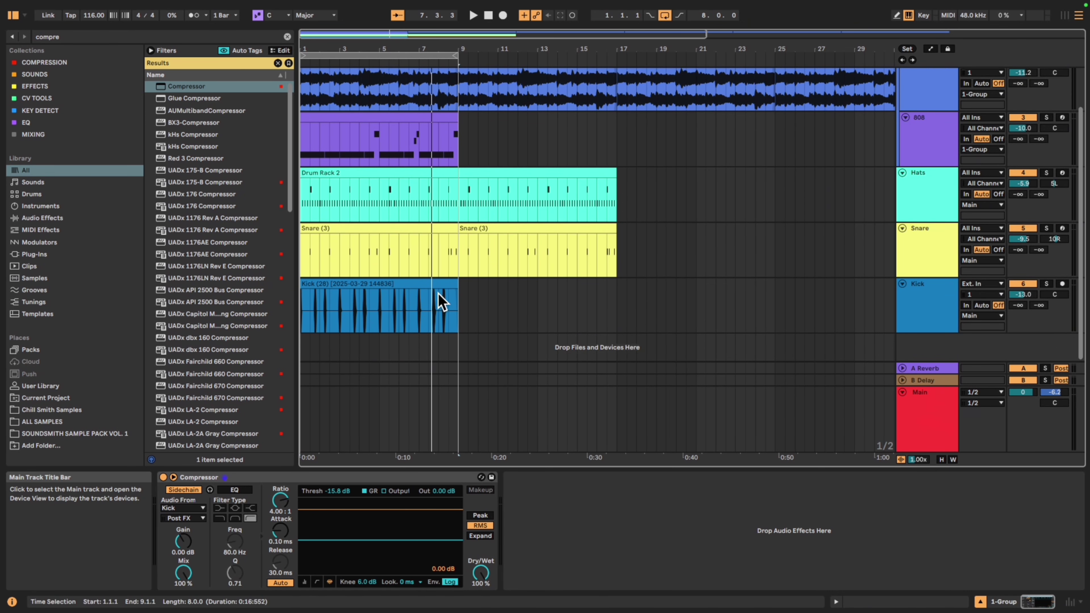
left_click(407, 286)
key("space")
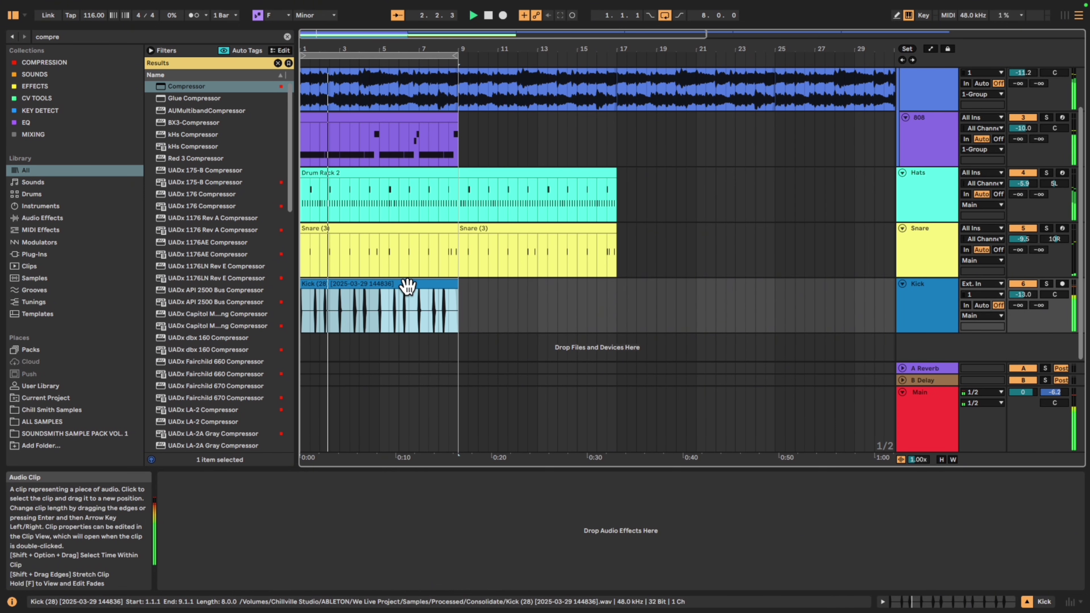
scroll(667, 266, "up", 3)
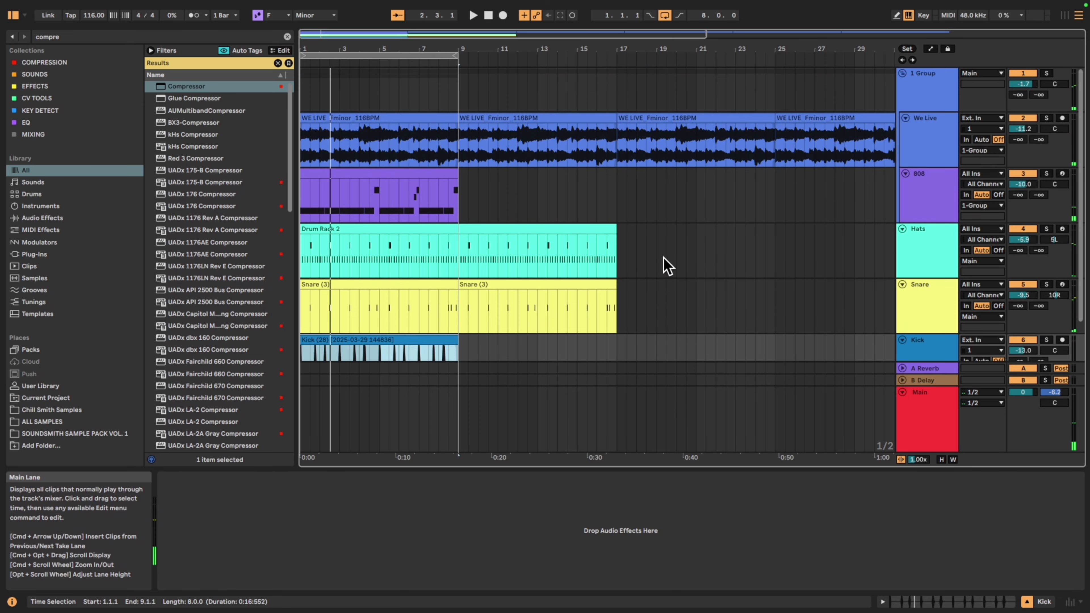
scroll(652, 263, "down", 2)
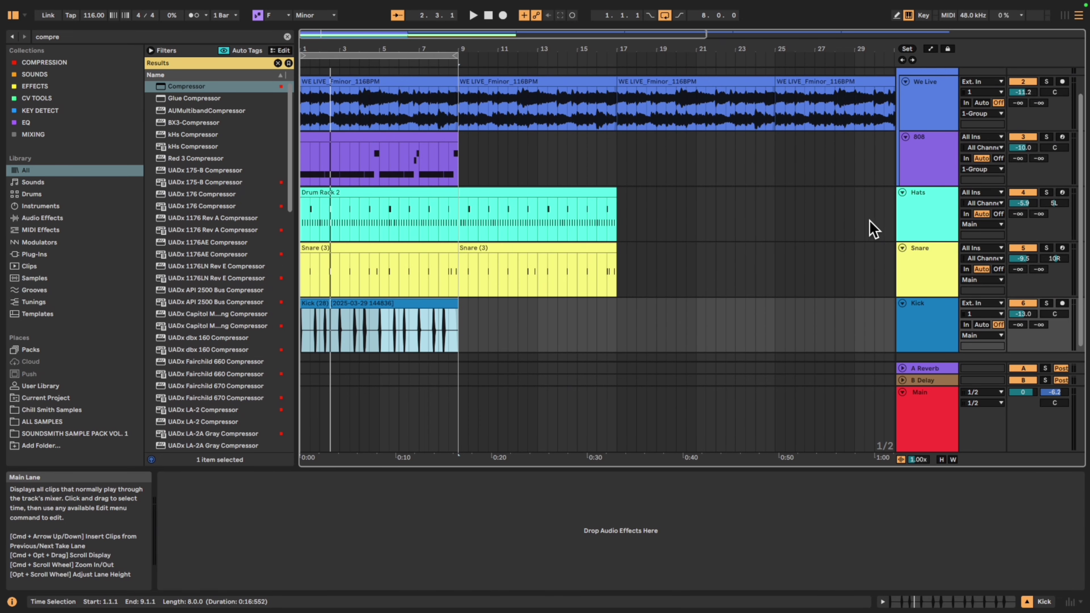
- Lower the Hats, Snare and Kick tracks together to -11.2, -14.8 and -18.3 dB
left_click(944, 207)
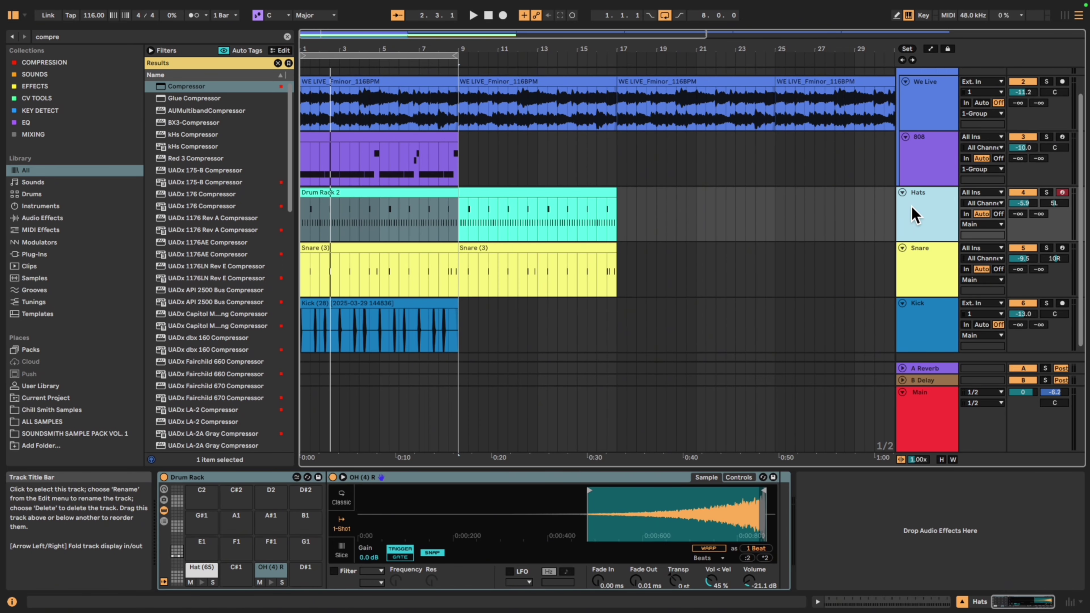
left_click(921, 328, "shift")
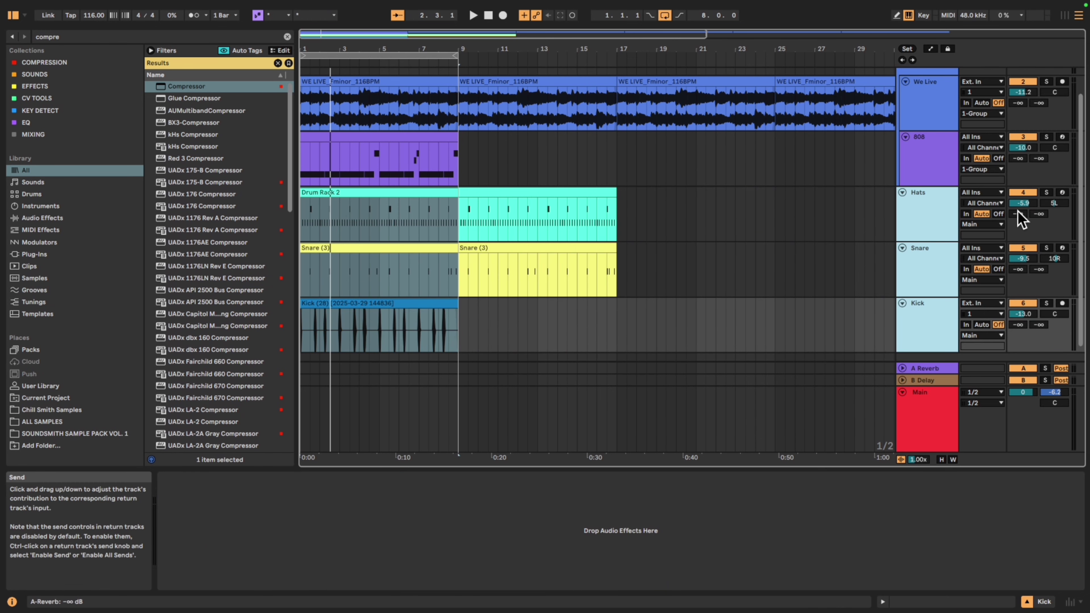
left_click(1023, 203)
left_click_drag(1023, 203, 1023, 210)
- Set the 1-Group track's volume to -4.9 dB and play the beat from bar 1
scroll(869, 234, "up", 2)
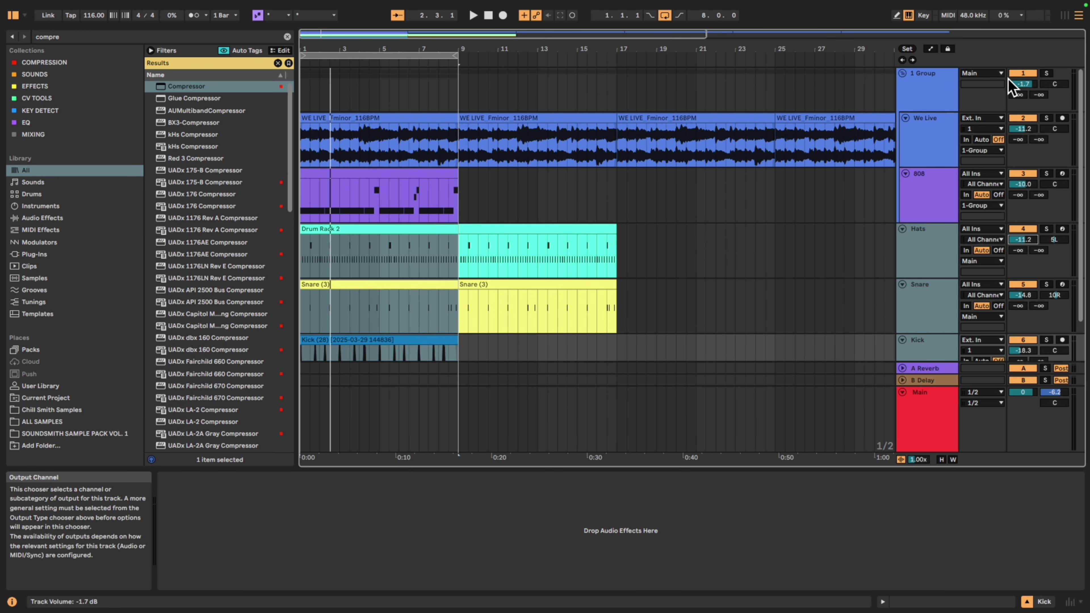
left_click_drag(1023, 84, 1024, 86)
key("space")
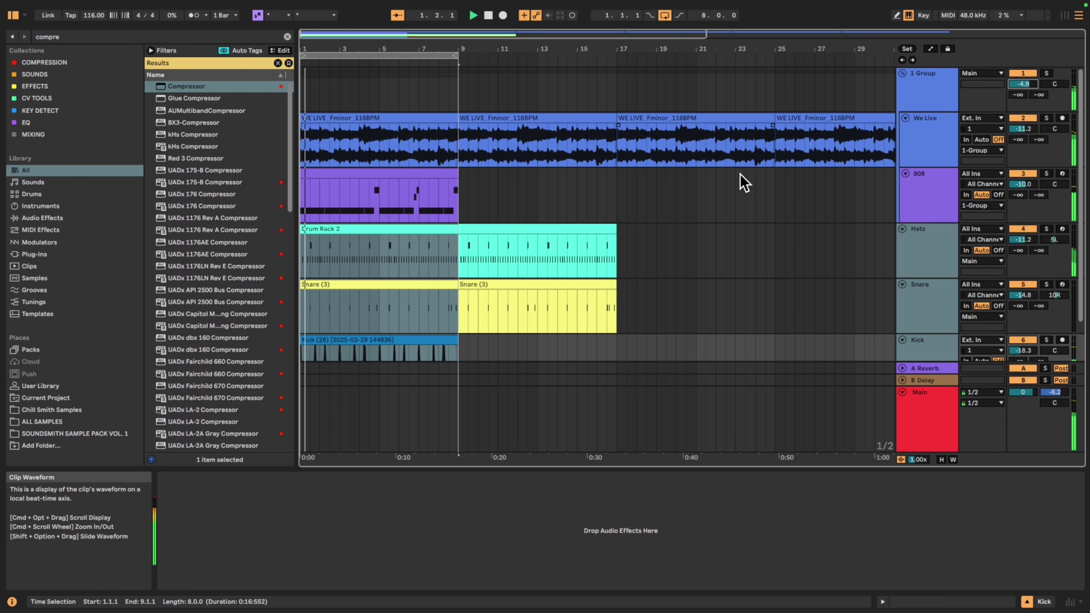
scroll(743, 181, "down", 1)
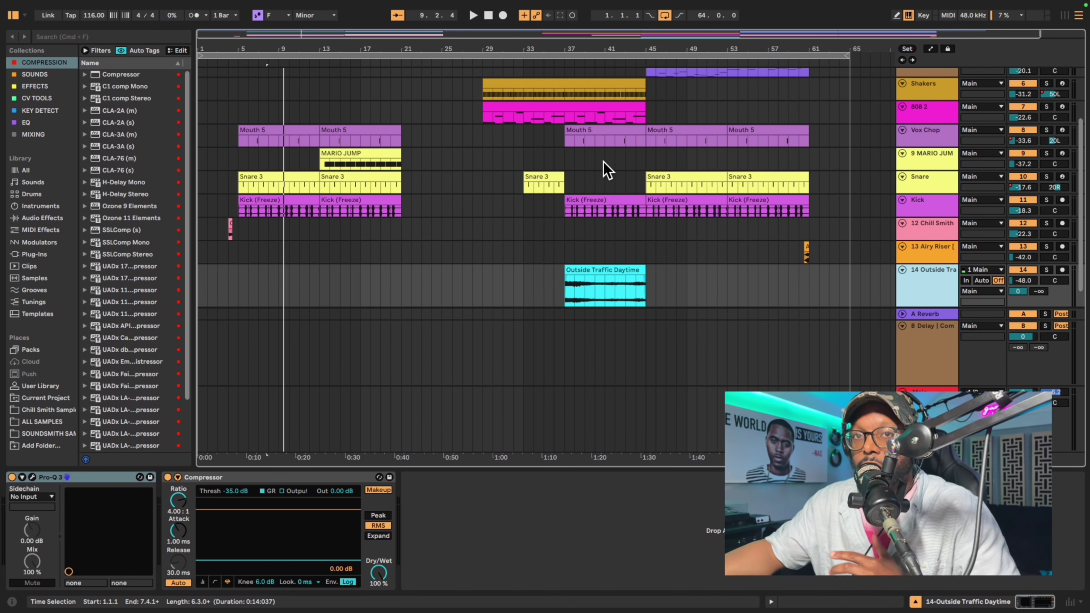
- Group all the beat's tracks, from 1-Group through 14-Outside Traffic Daytime, into one group
scroll(606, 161, "up", 2)
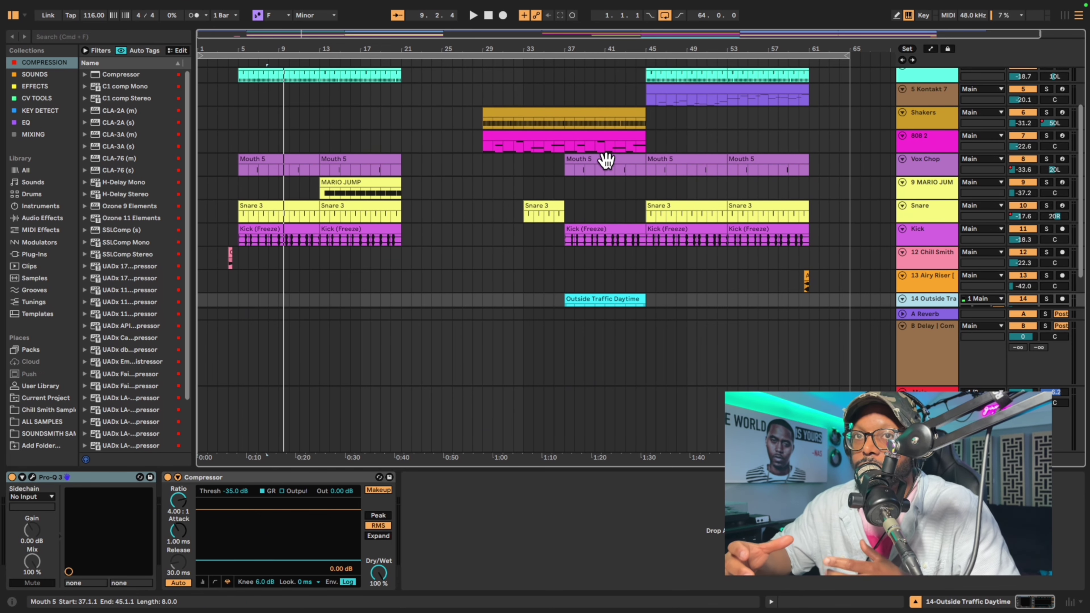
scroll(756, 206, "down", 4)
left_click(904, 256)
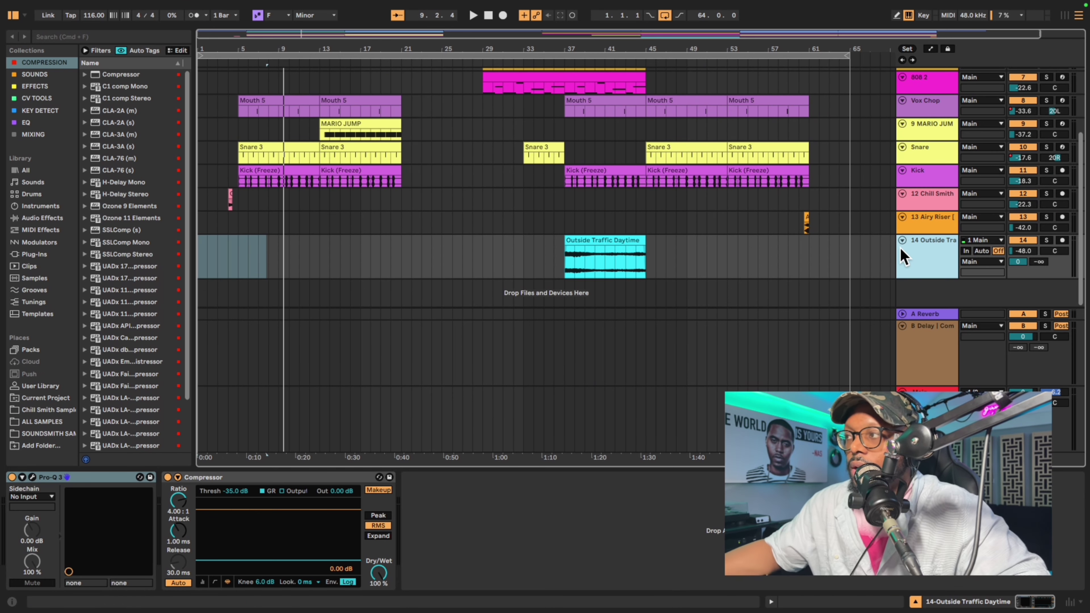
scroll(764, 254, "up", 9)
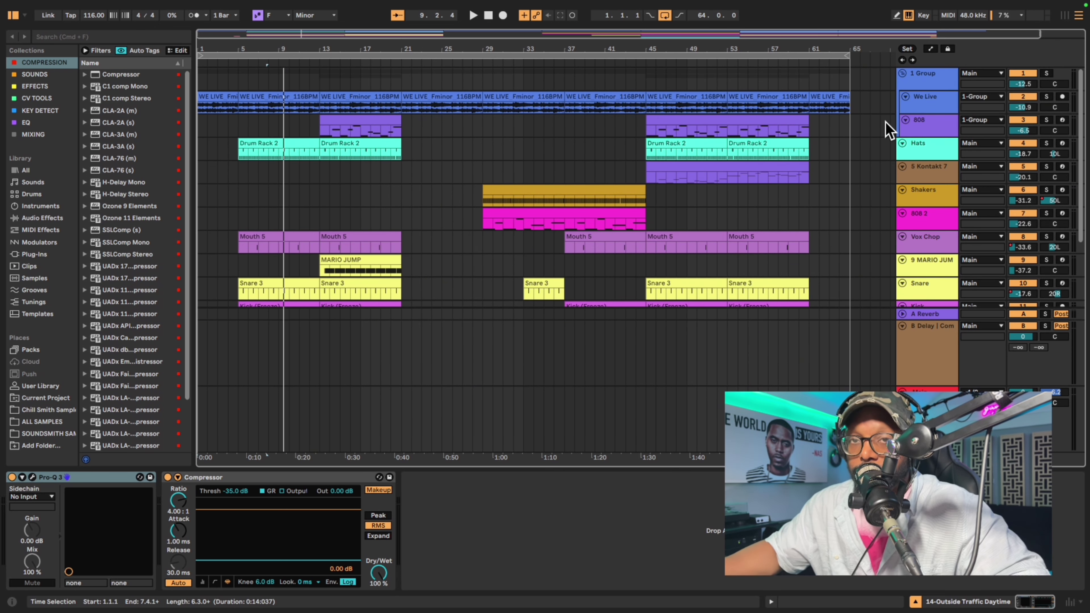
left_click(926, 84, "shift")
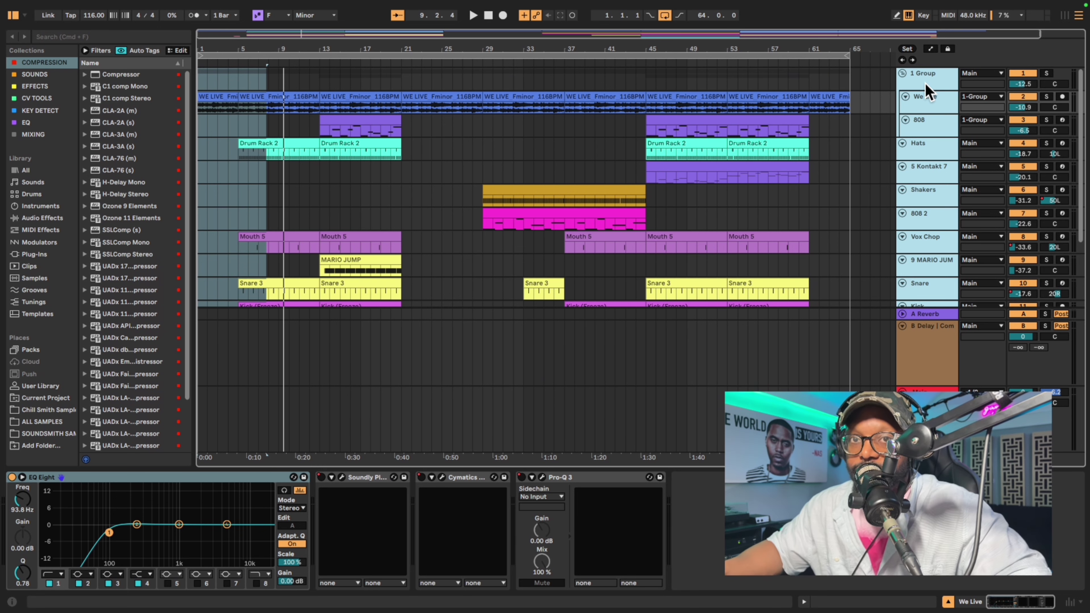
key("super+g")
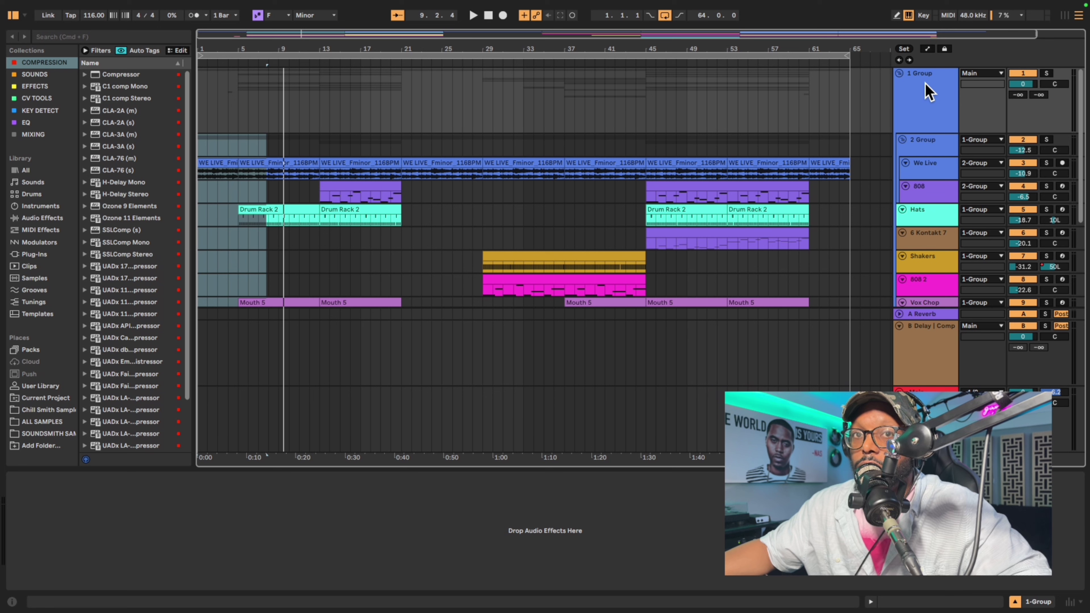
- Rename the new outer group track as Beat
left_click(928, 91)
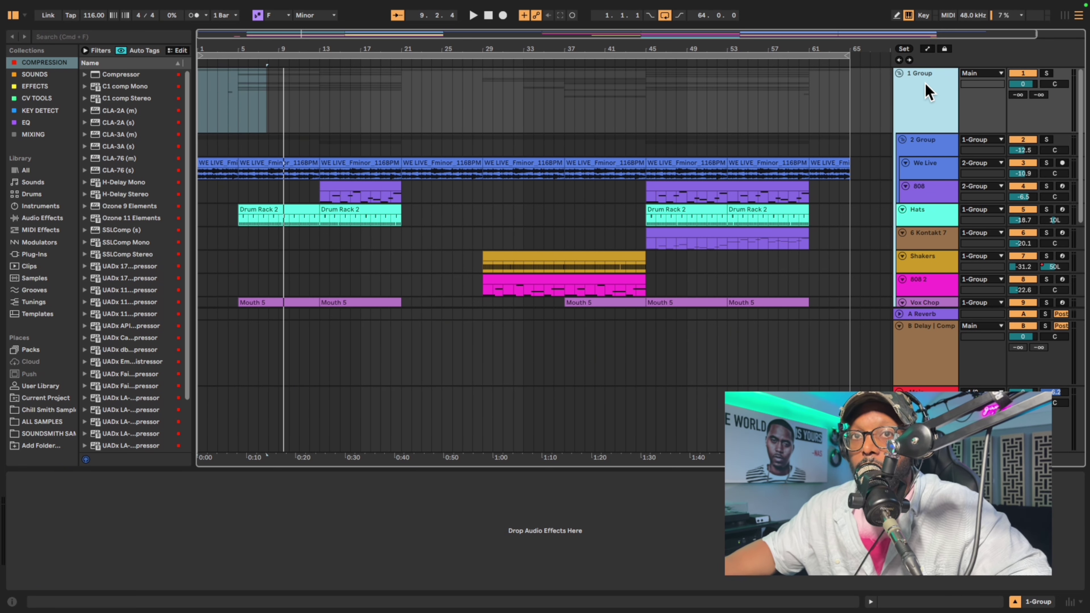
key("super+r")
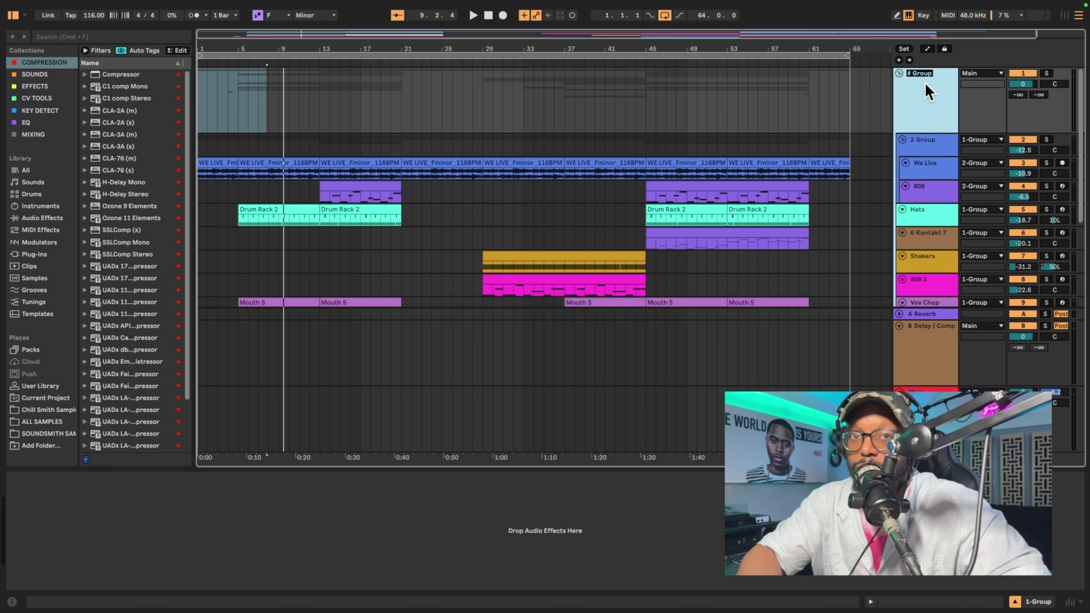
type("Beat")
key("Return")
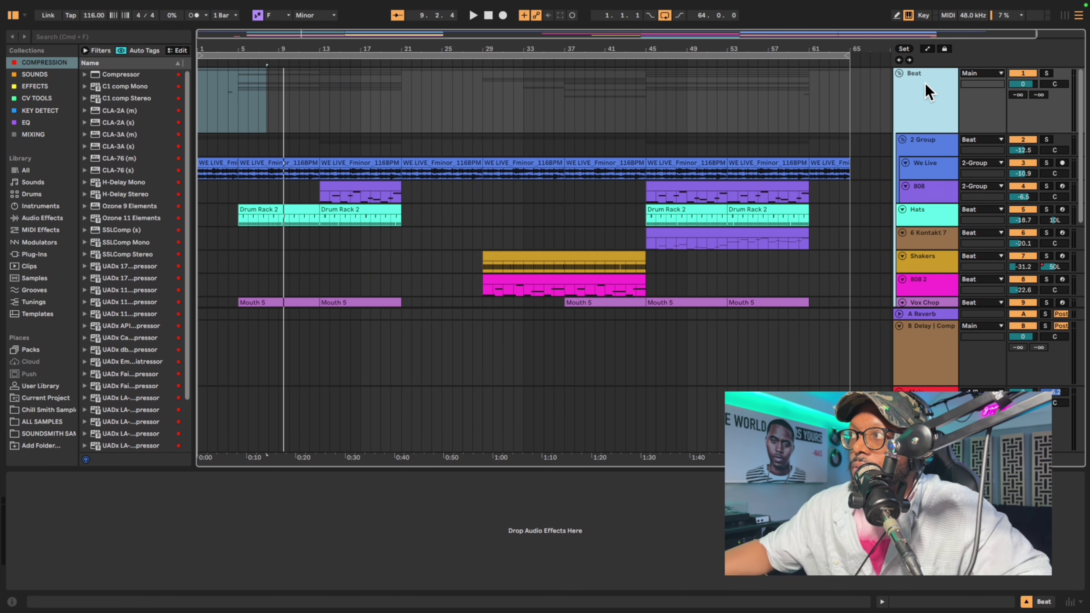
- Color the Beat group yellow and fold it to hide its tracks
right_click(926, 85)
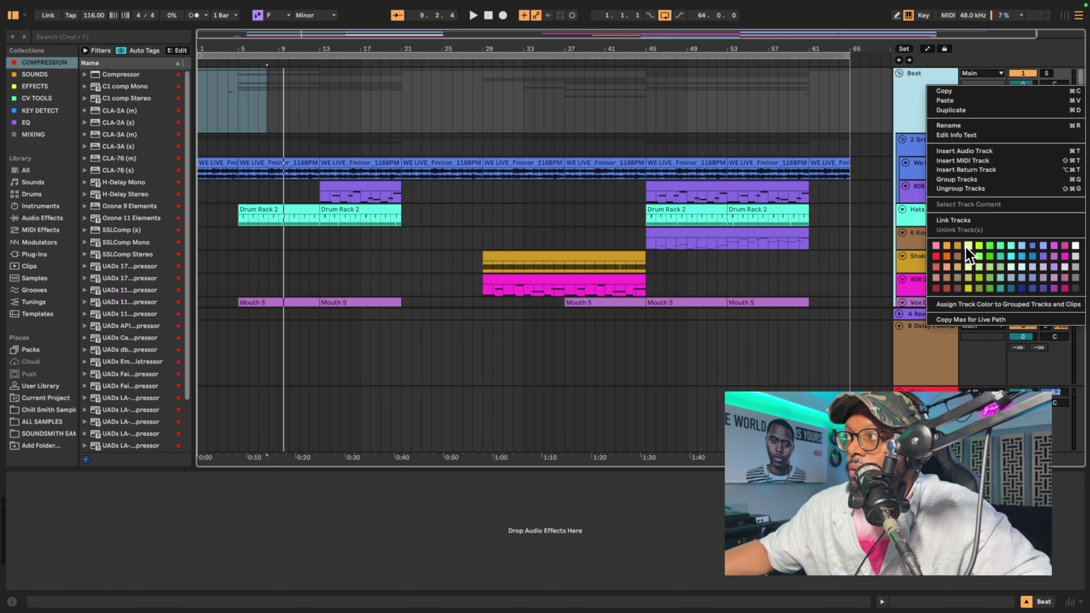
left_click(969, 256)
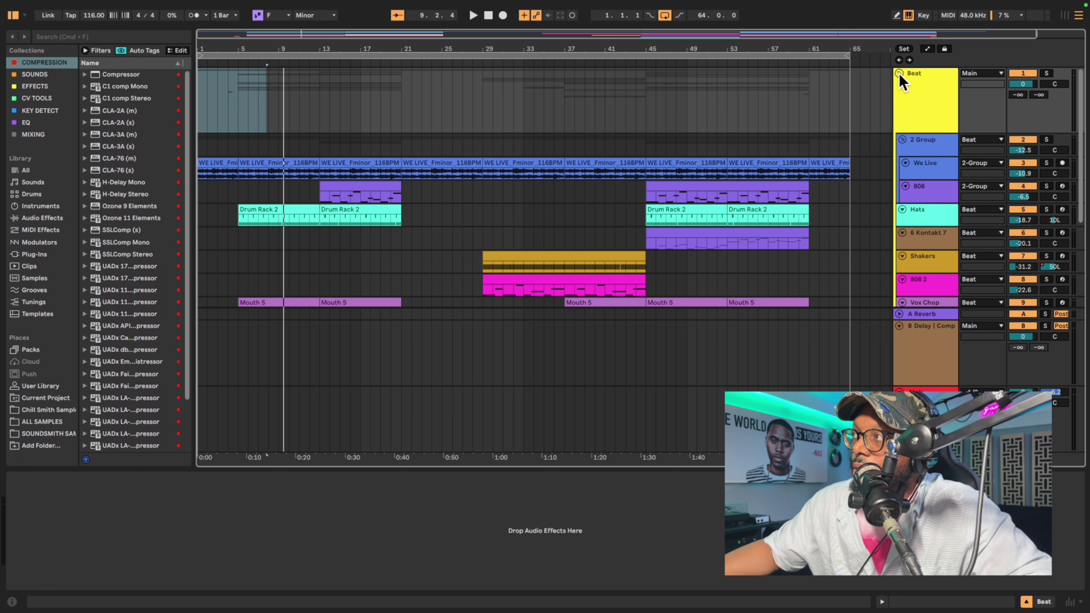
left_click(900, 73)
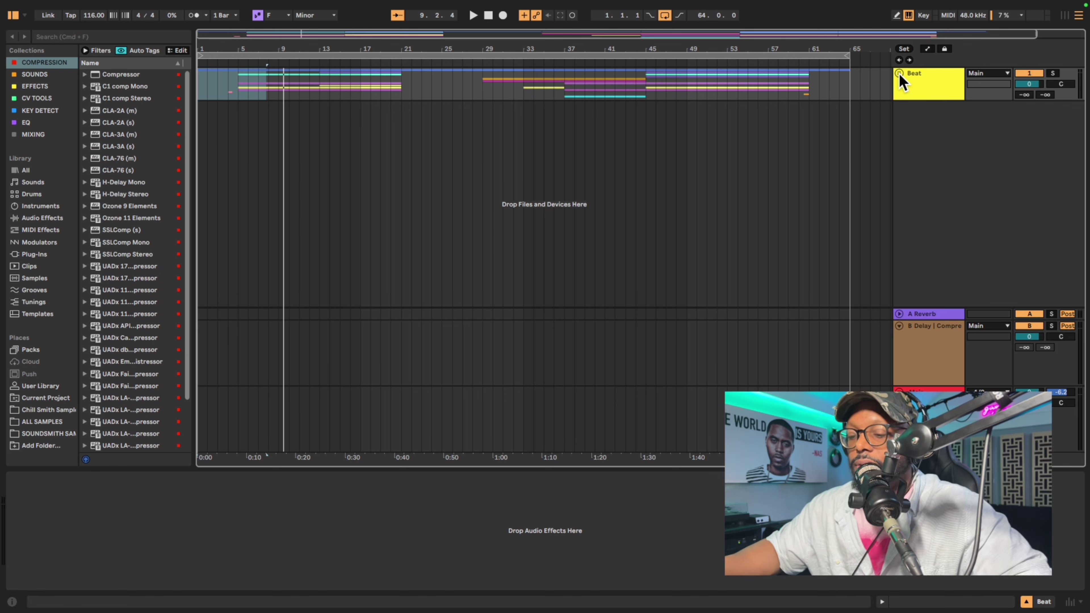
- Insert an audio track below the Beat group and name it Vox
key("super+t")
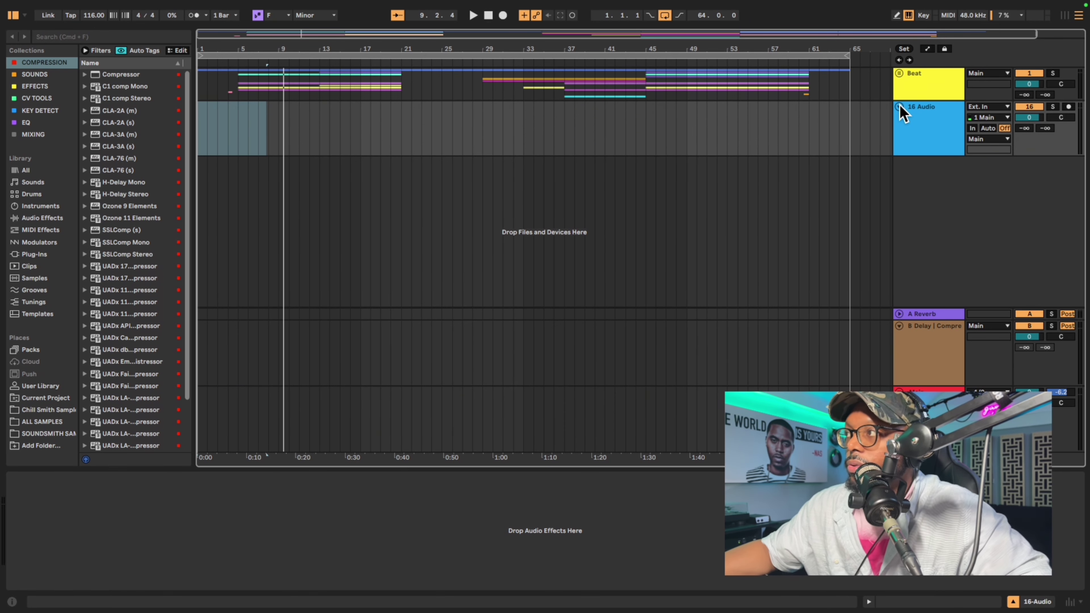
left_click(916, 119)
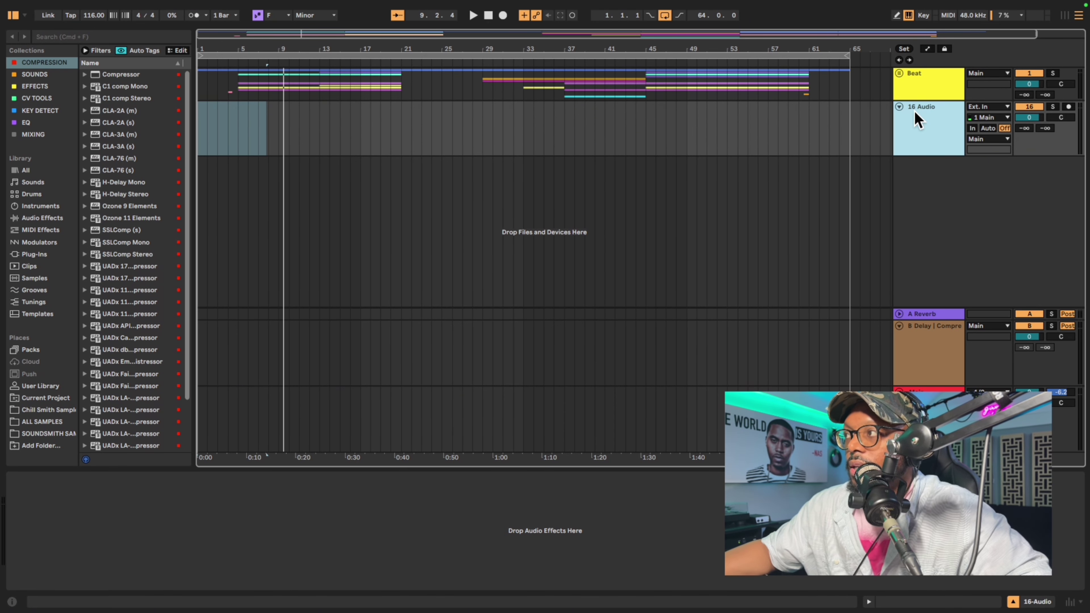
key("super+r")
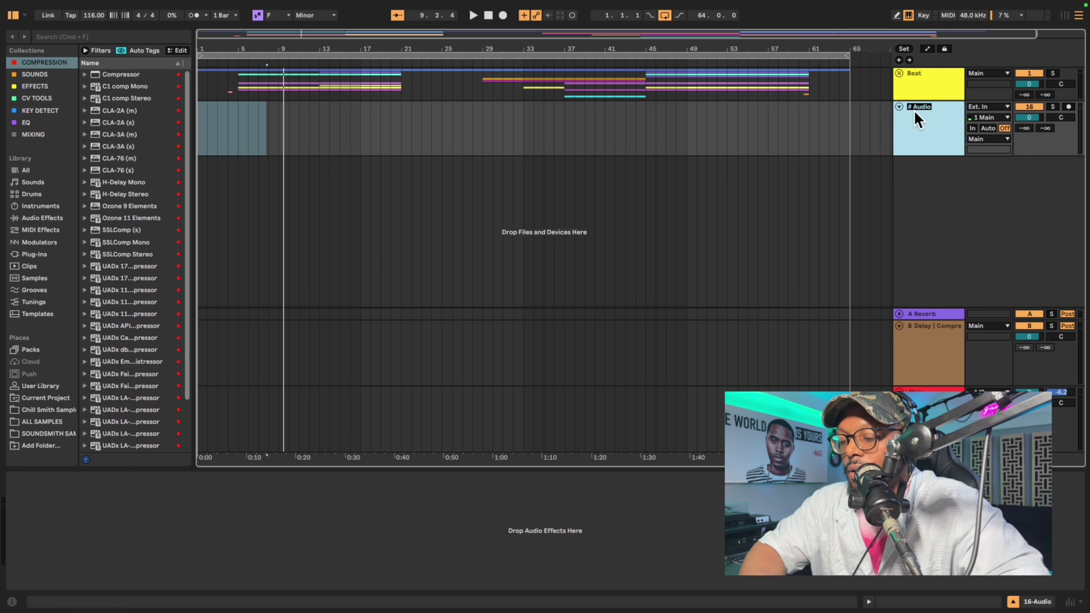
type("Vox")
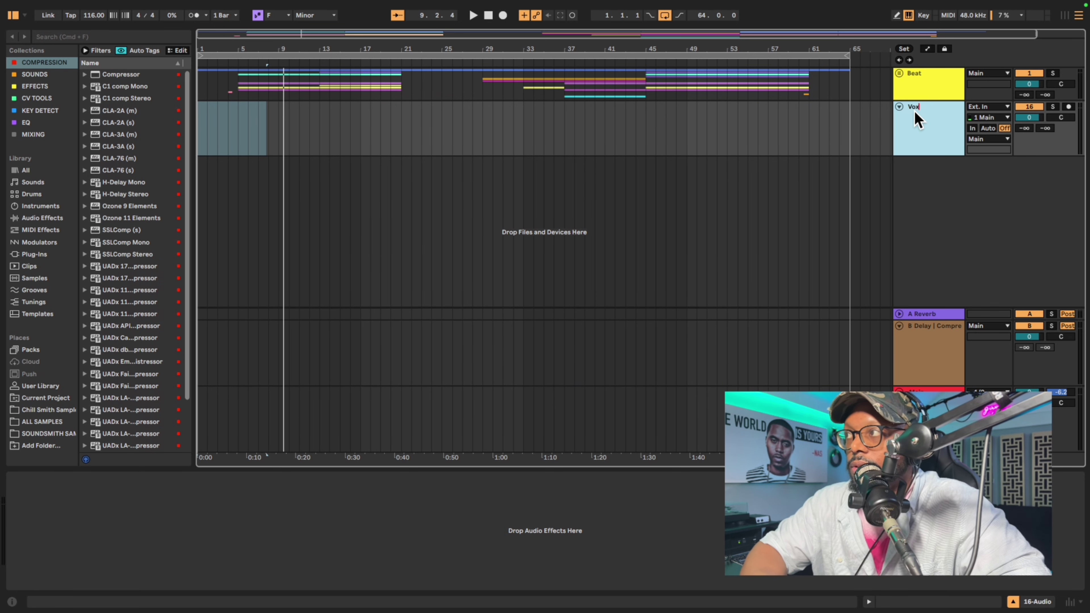
key("Return")
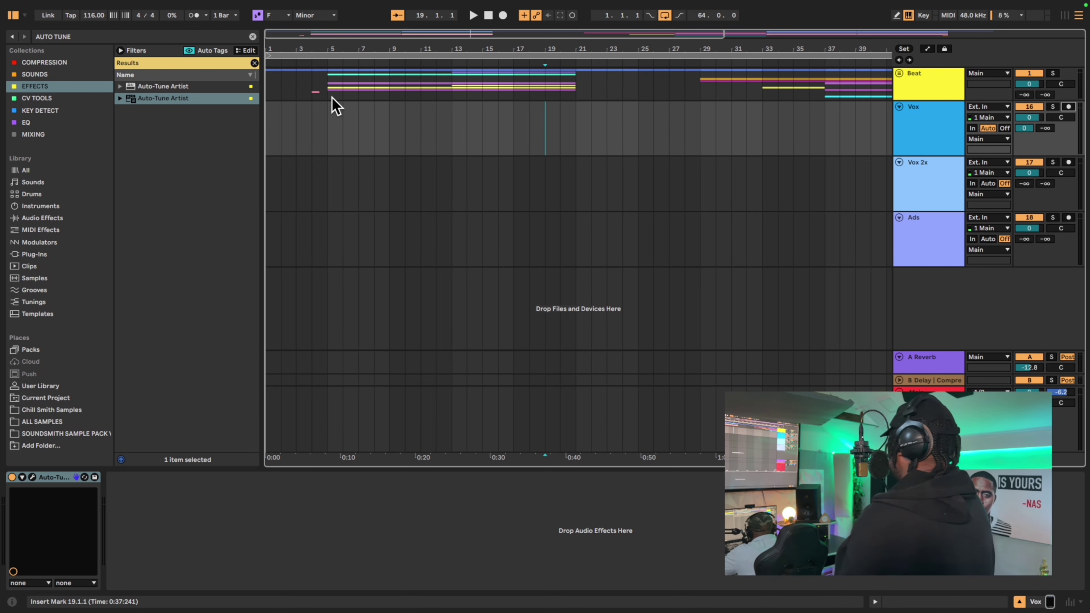
- Arm the Vox track for recording; in the other set, switch the first MIDI track's monitoring to Off and back to Auto
left_click(1068, 107)
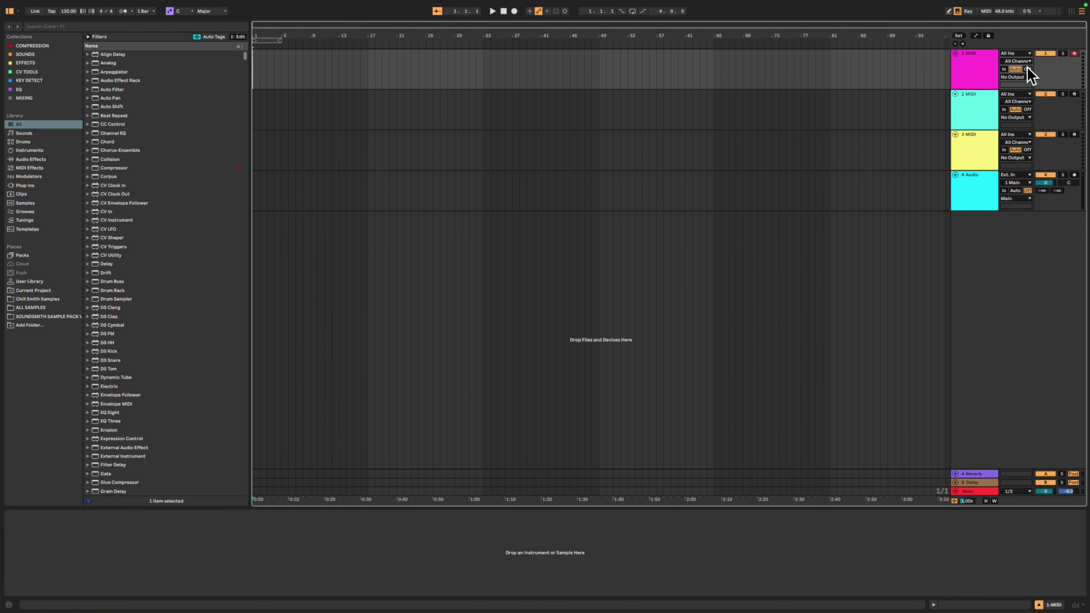
left_click(1027, 69)
left_click(1016, 69)
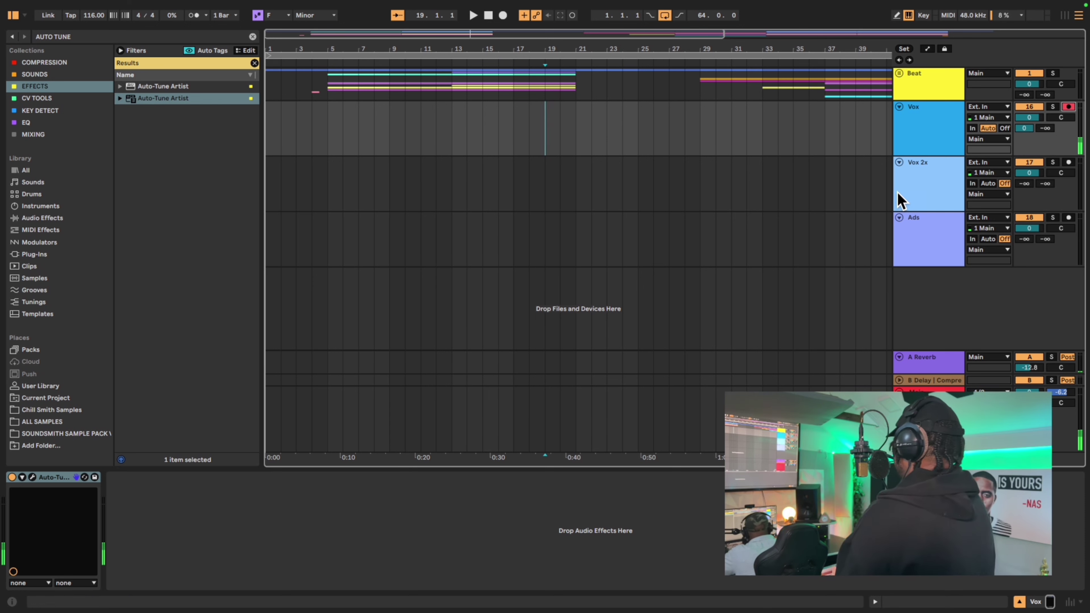
- Compare the Vox track's Reverb send at minus infinity and 0 dB, then raise and reset its Delay send
left_click(923, 366)
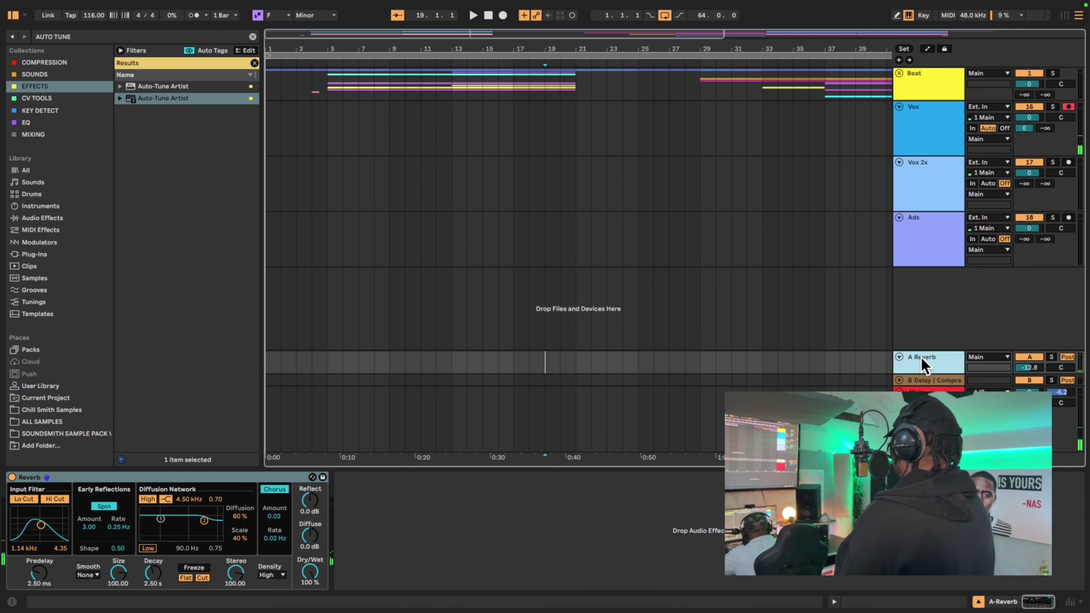
left_click(929, 381)
left_click(927, 365)
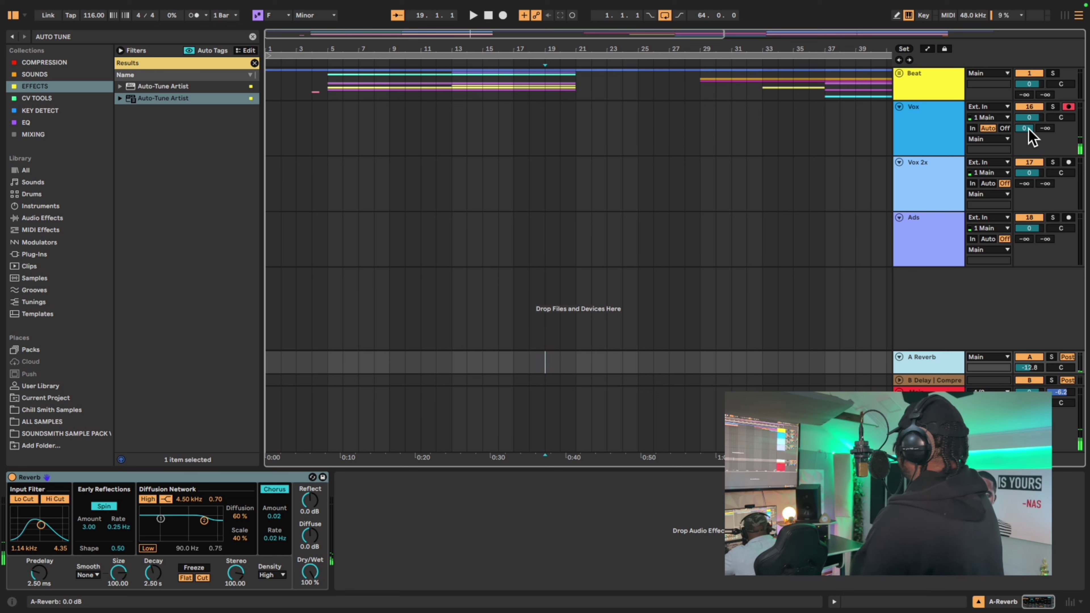
left_click_drag(1024, 128, 1024, 180)
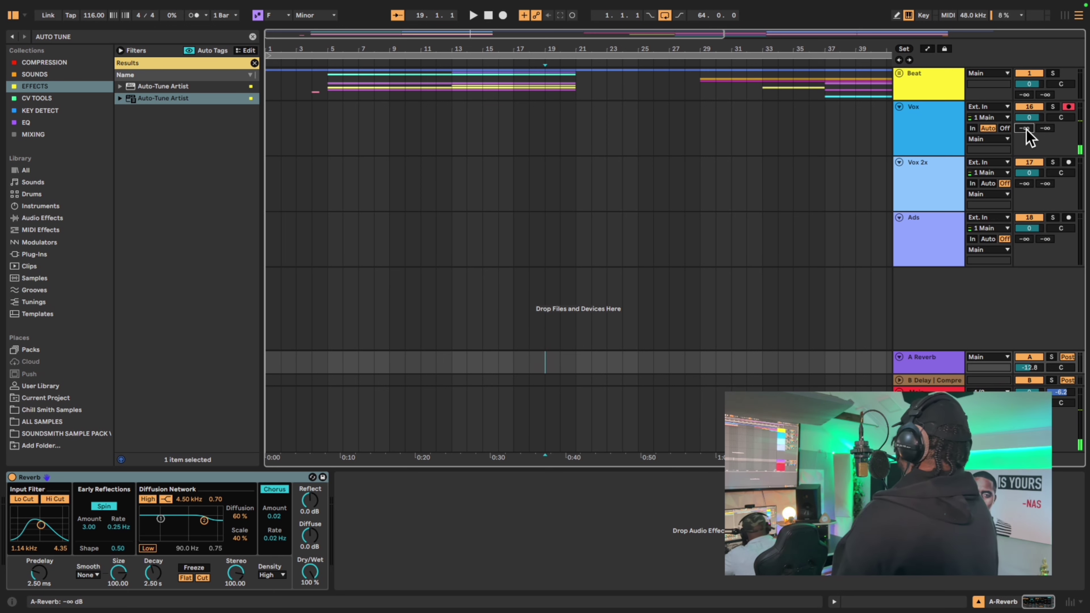
left_click_drag(1026, 130, 1027, 103)
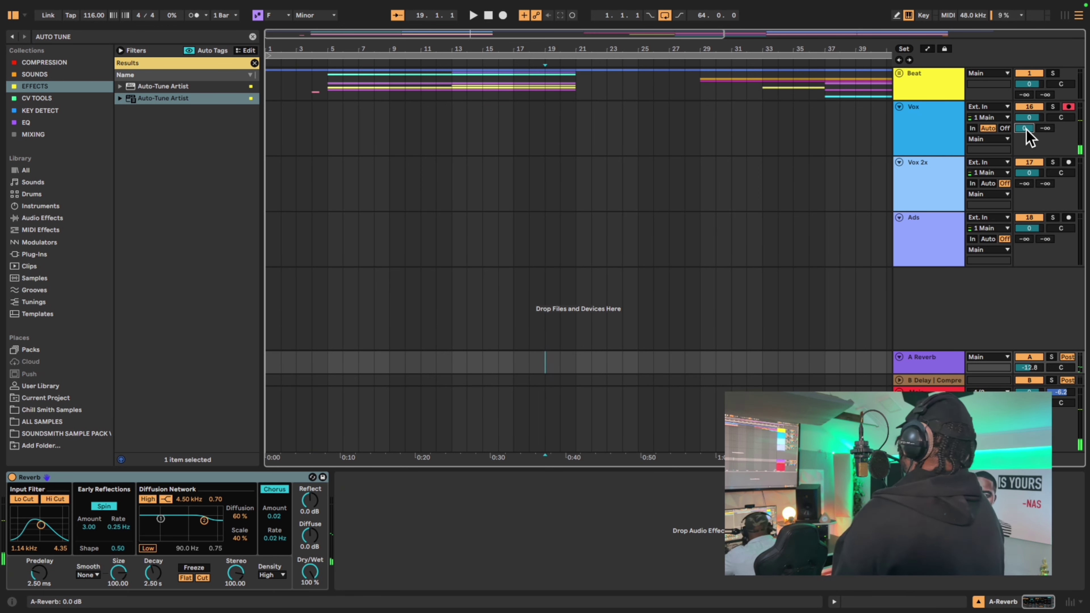
left_click_drag(1048, 129, 1048, 105)
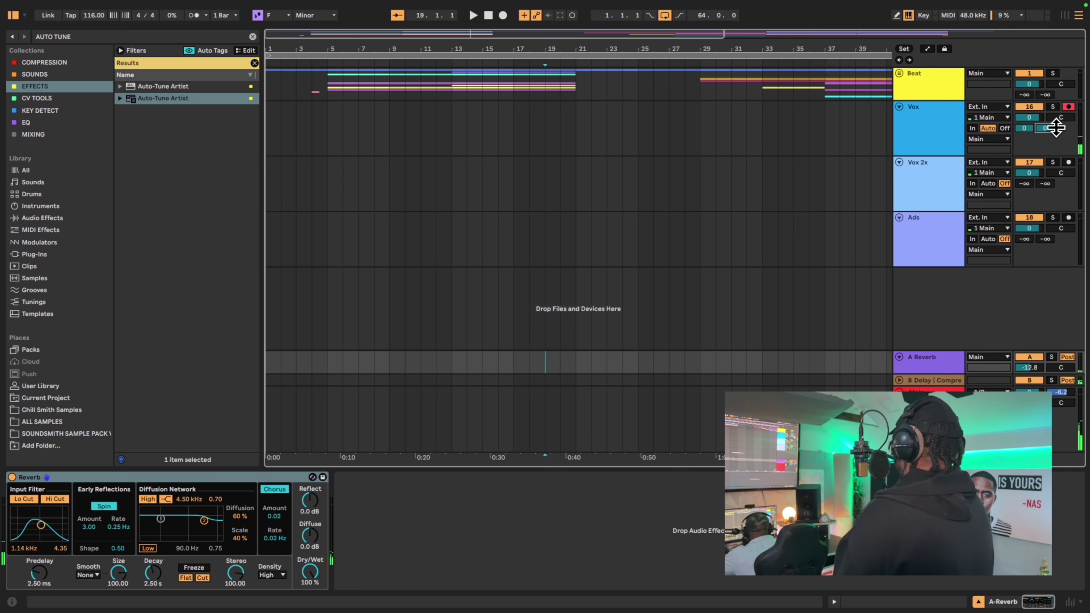
double_click(1055, 128)
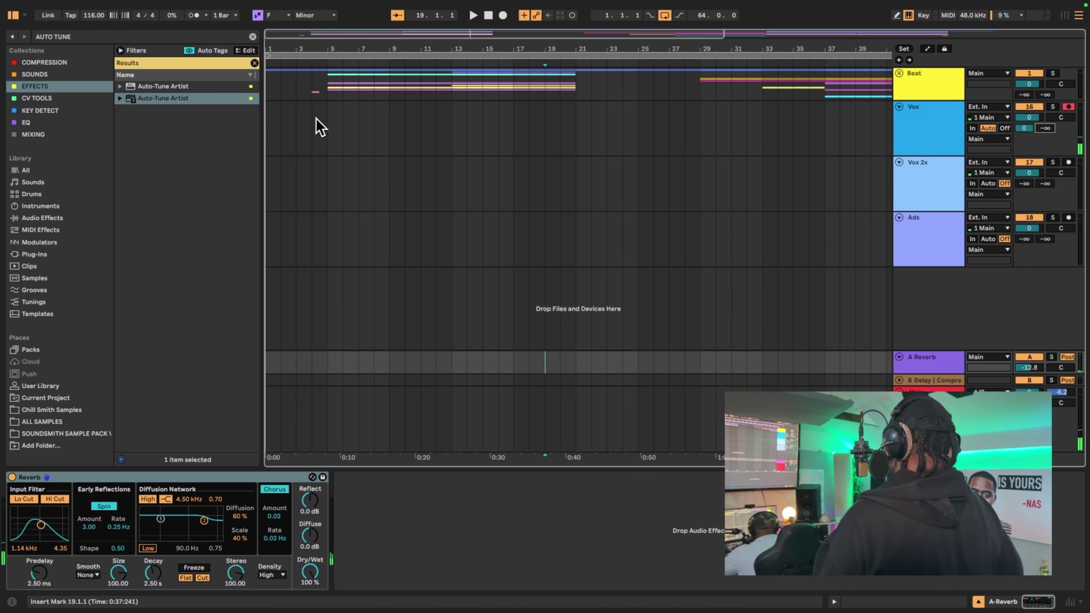
- Record two vocal takes on the Vox track, each from bar 1 to about bar 13
left_click(320, 127)
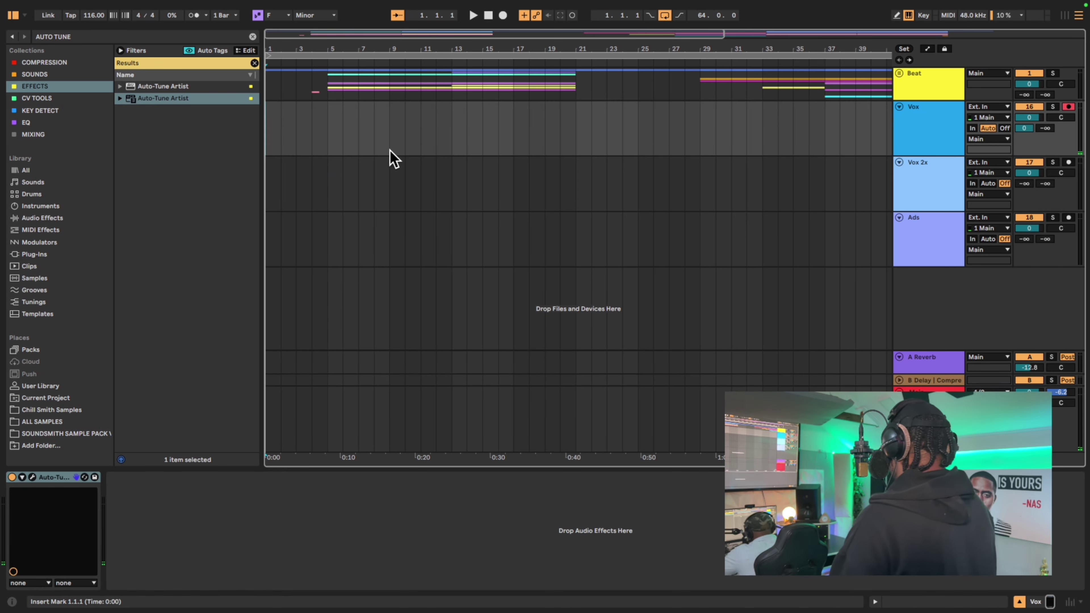
key("F9")
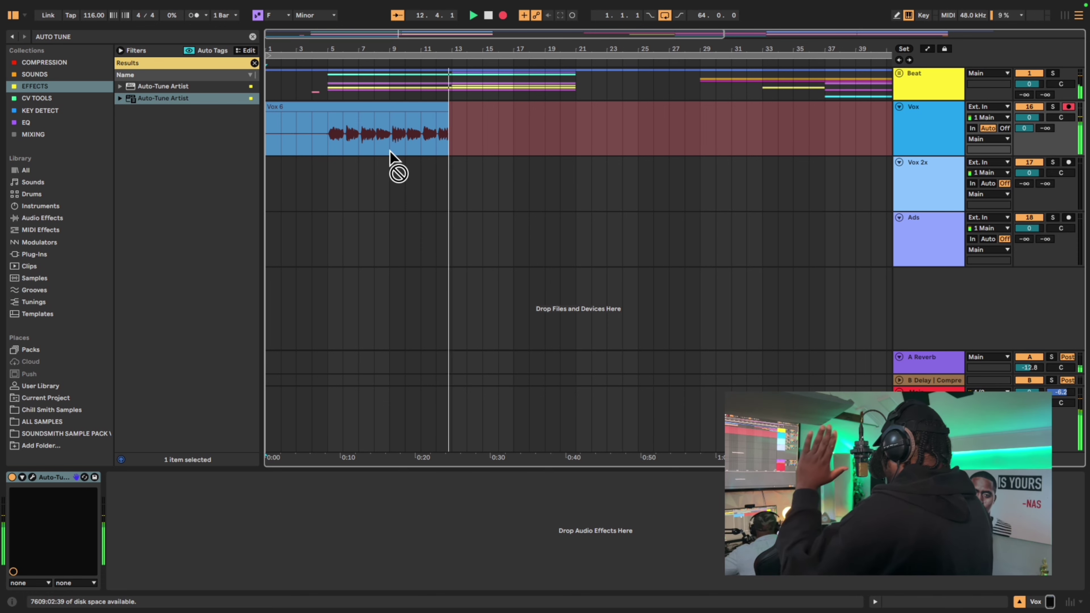
key("space")
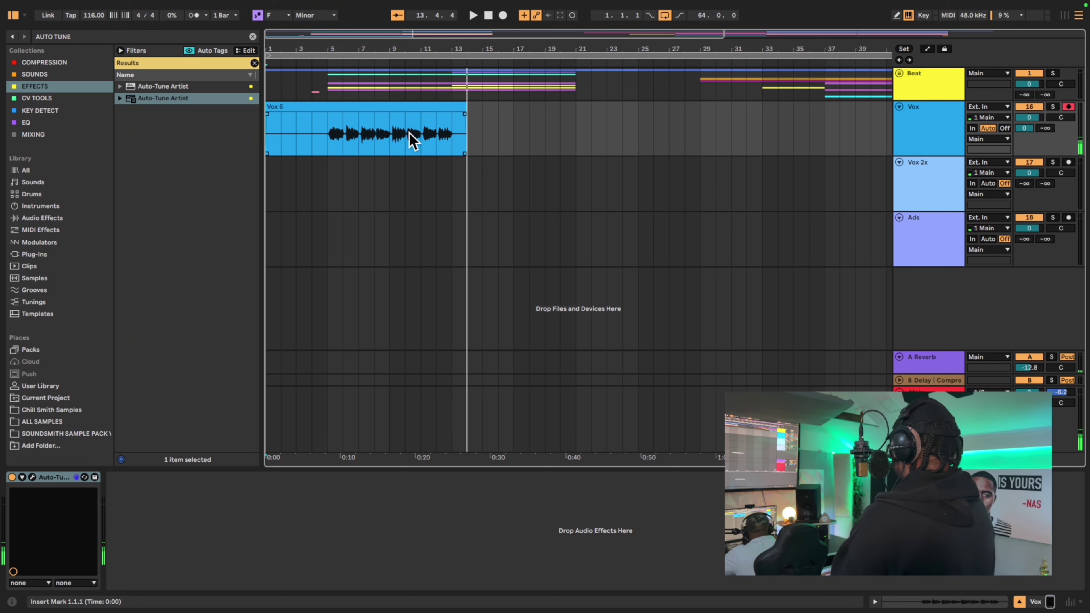
key("F9")
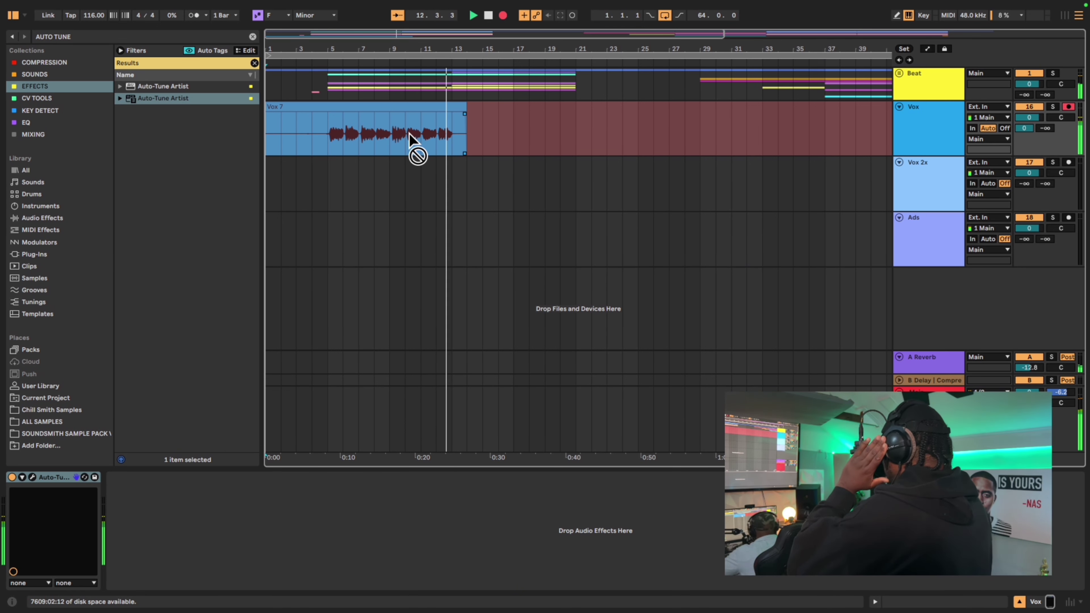
key("space")
- Show the take lanes of the Vox track
left_click(932, 121)
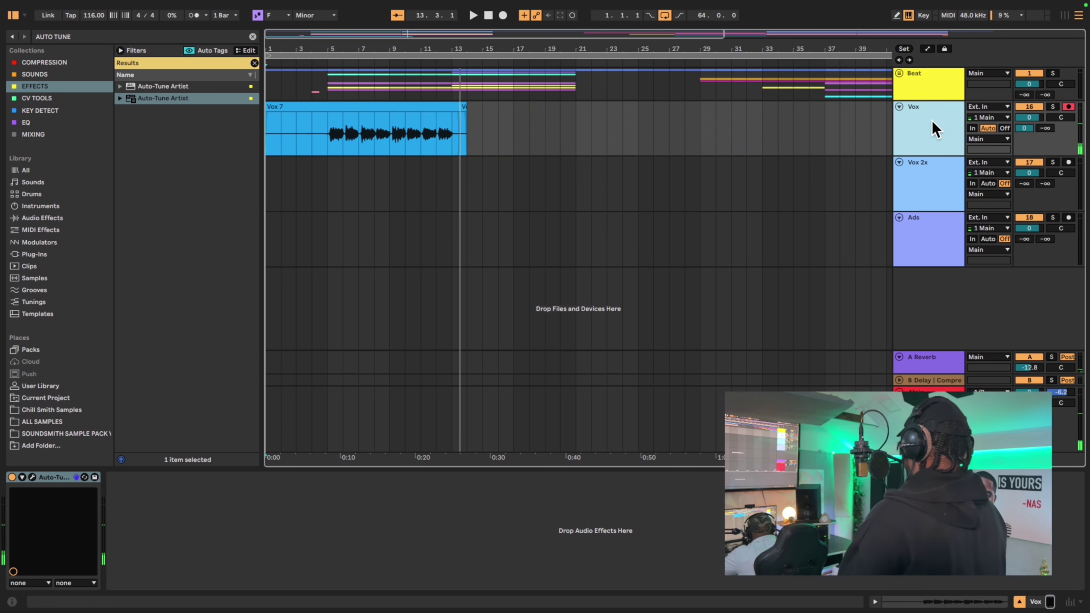
right_click(923, 128)
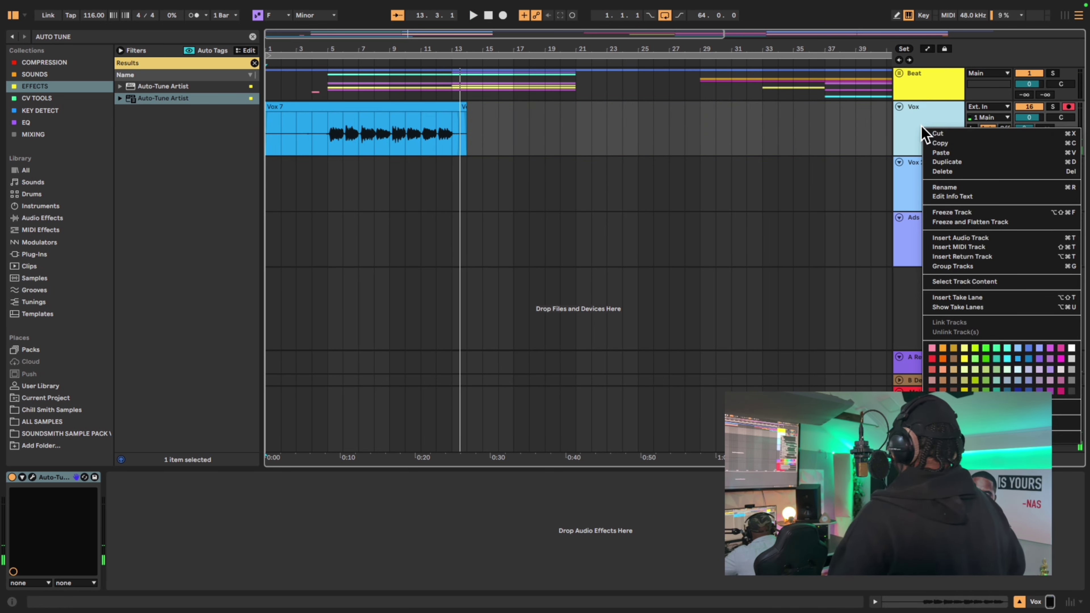
left_click(966, 307)
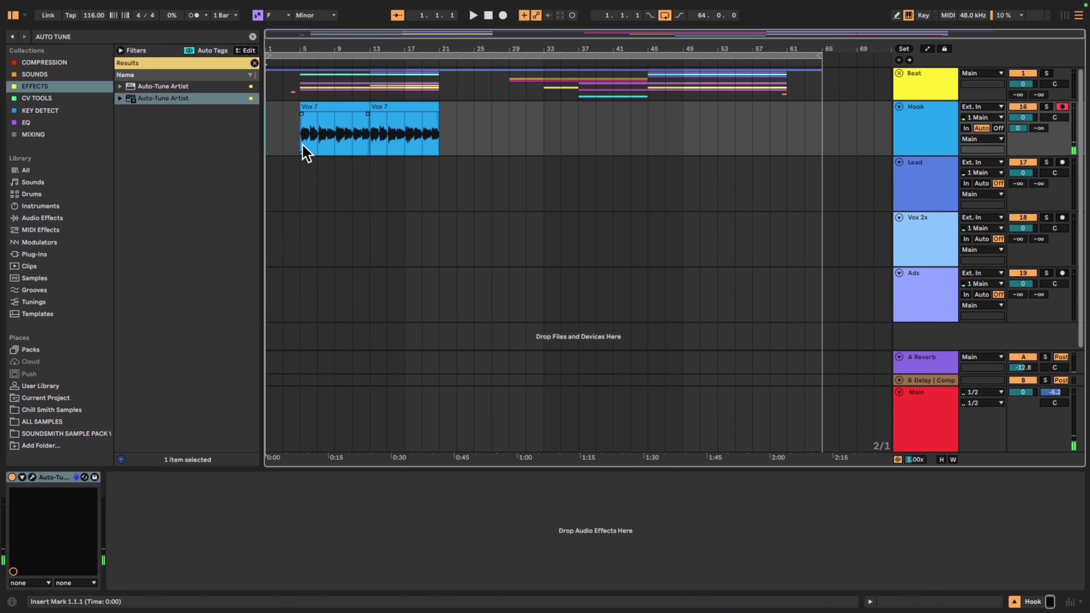
- Set a locator at the start of the arrangement, bar 1, and name it INTRO
left_click(287, 139)
key("Home")
left_click(903, 48)
key("super+r")
type("INTRO")
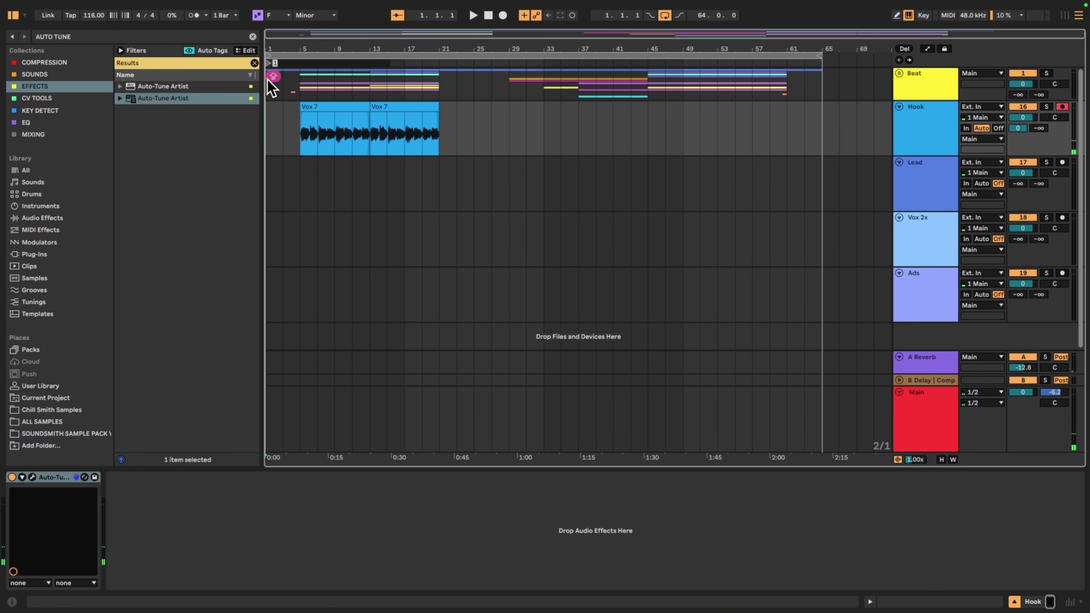
key("Return")
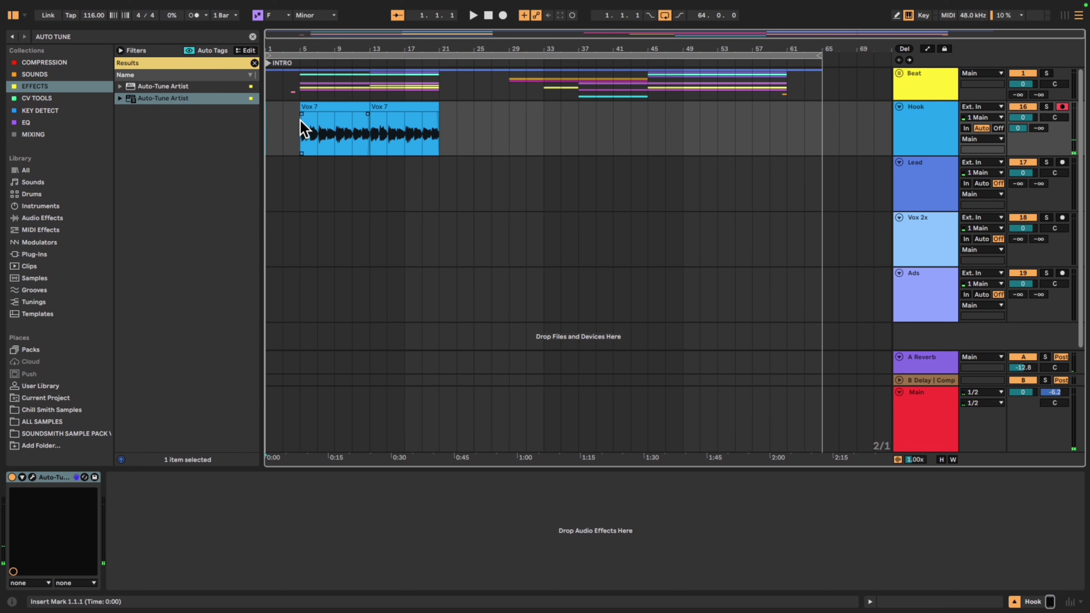
- Set a locator at bar 5, where the first vocal clip begins, and name it HOOK
left_click(301, 122)
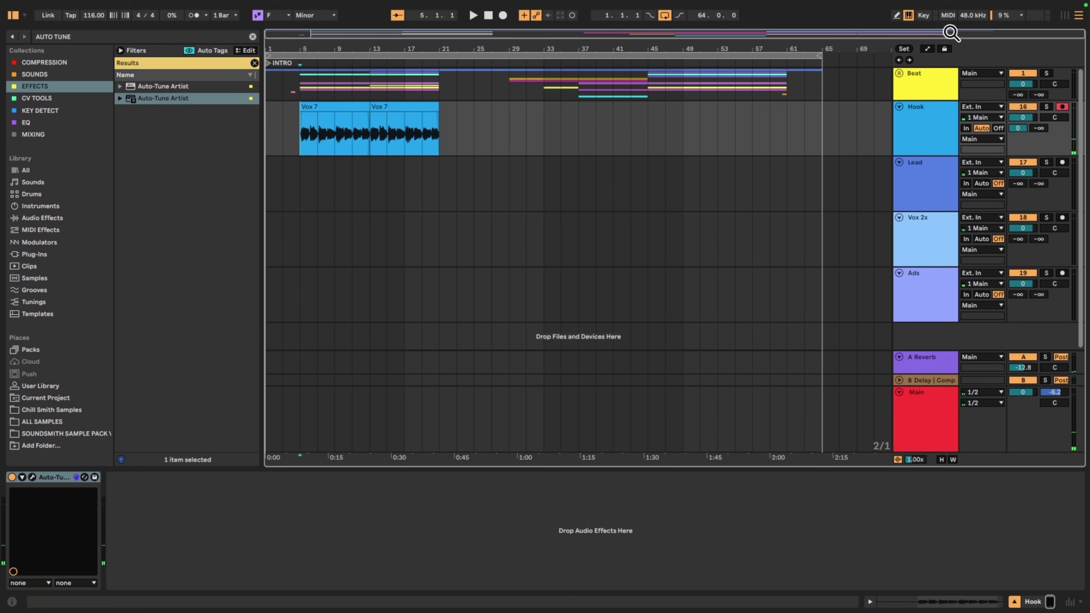
left_click(904, 48)
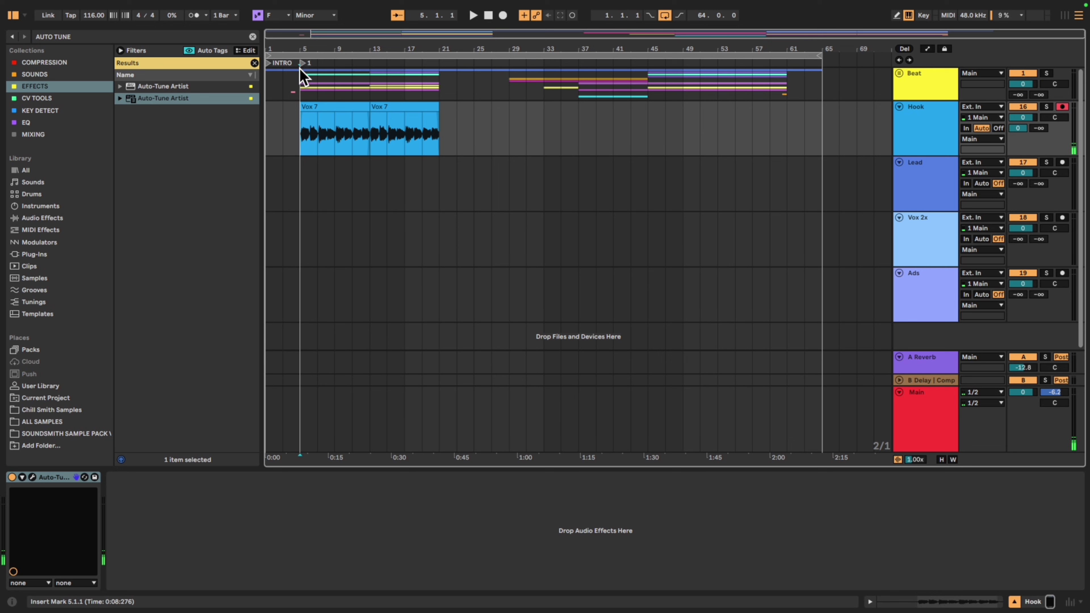
left_click(314, 64)
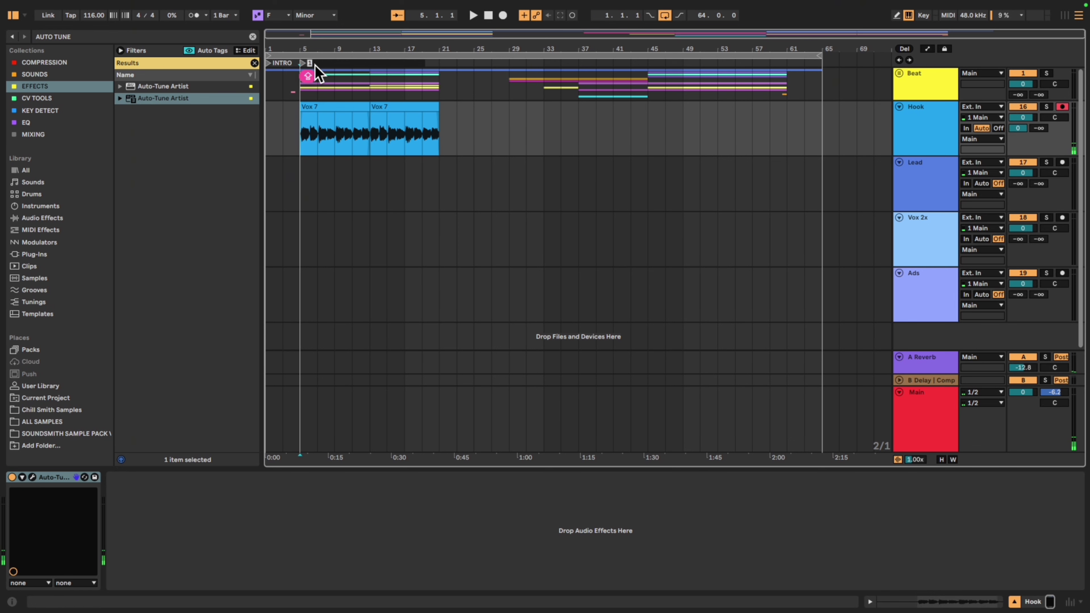
type("HOOK")
key("Return")
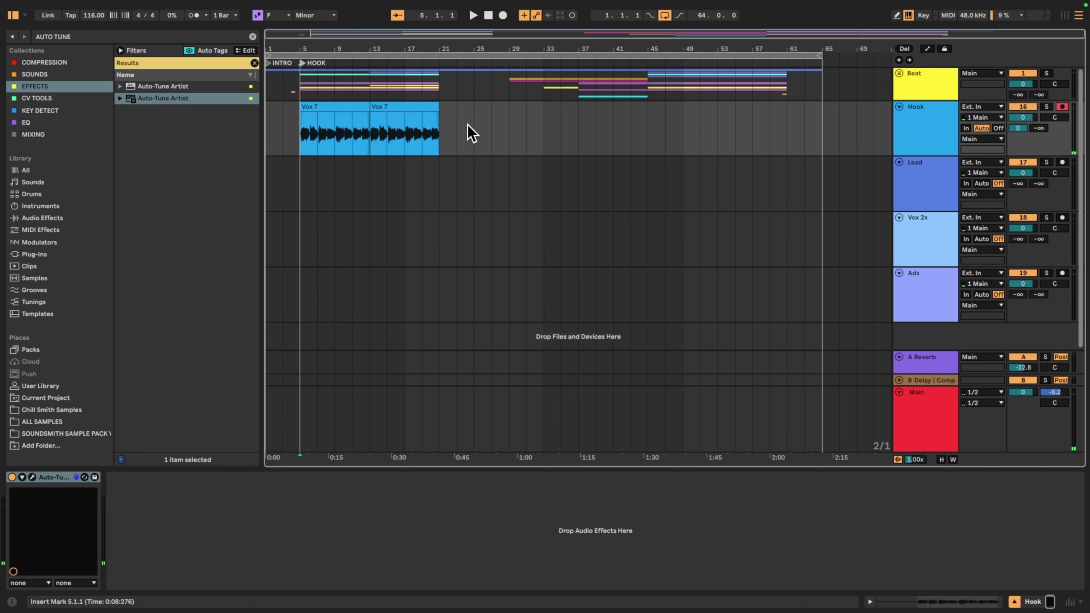
- Set a locator at bar 21, where the second vocal clip ends, and name it VERSE
left_click(439, 141)
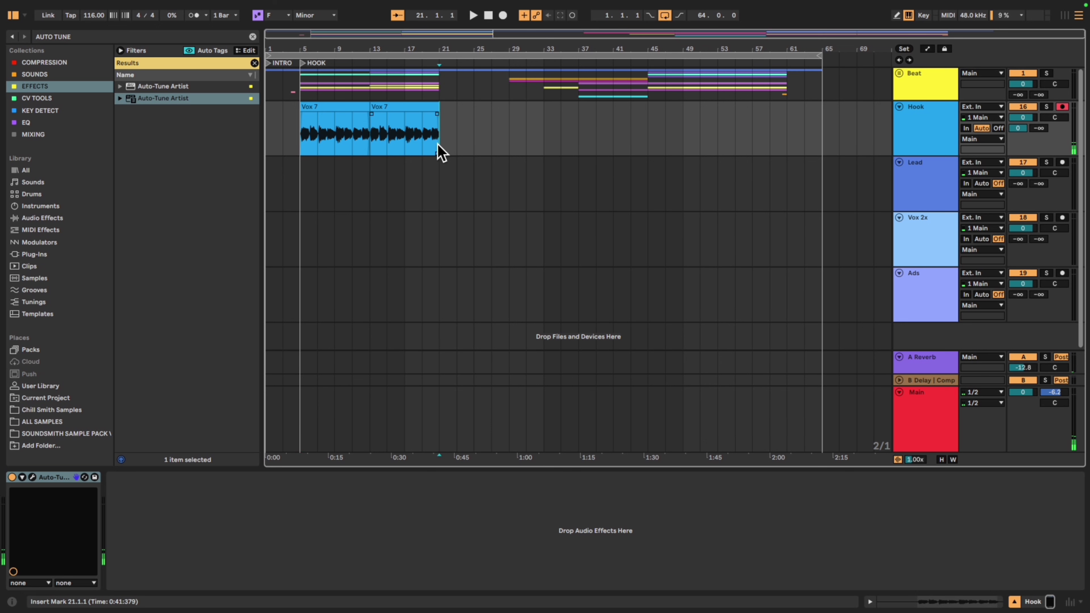
left_click(904, 50)
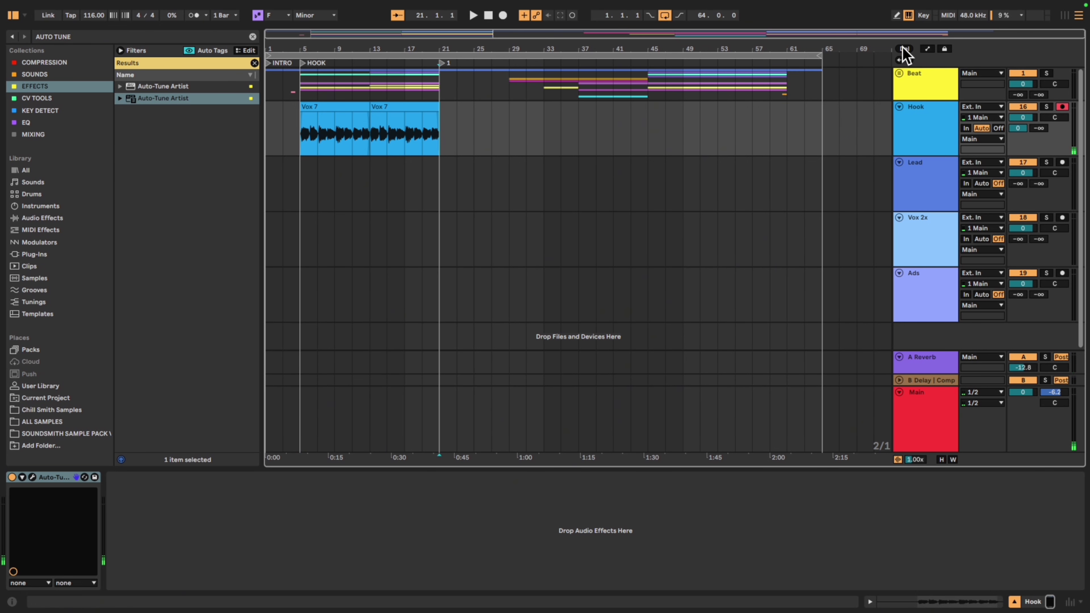
double_click(458, 68)
type("VERSE")
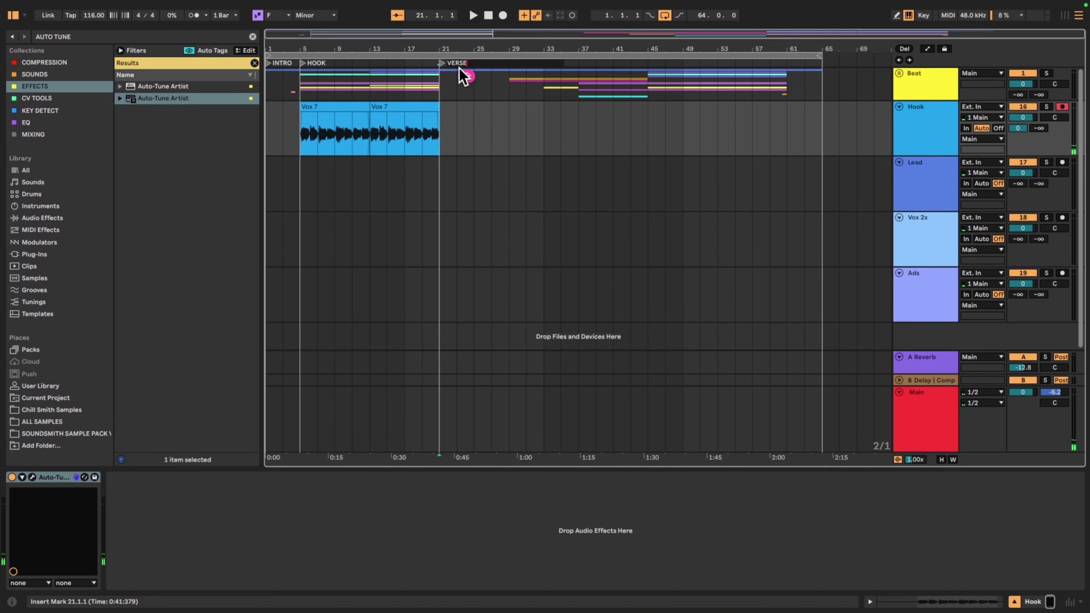
left_click(459, 68)
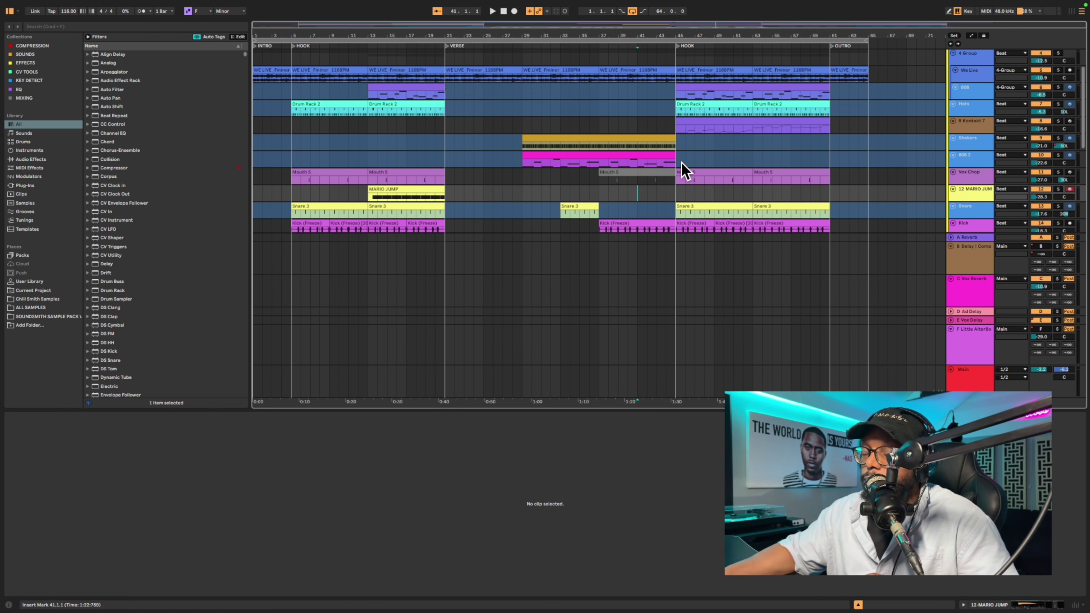
- In the finished arrangement, fold the Beat group, then fold and reopen the HOOK group to show its vocal tracks
scroll(803, 152, "up", 2)
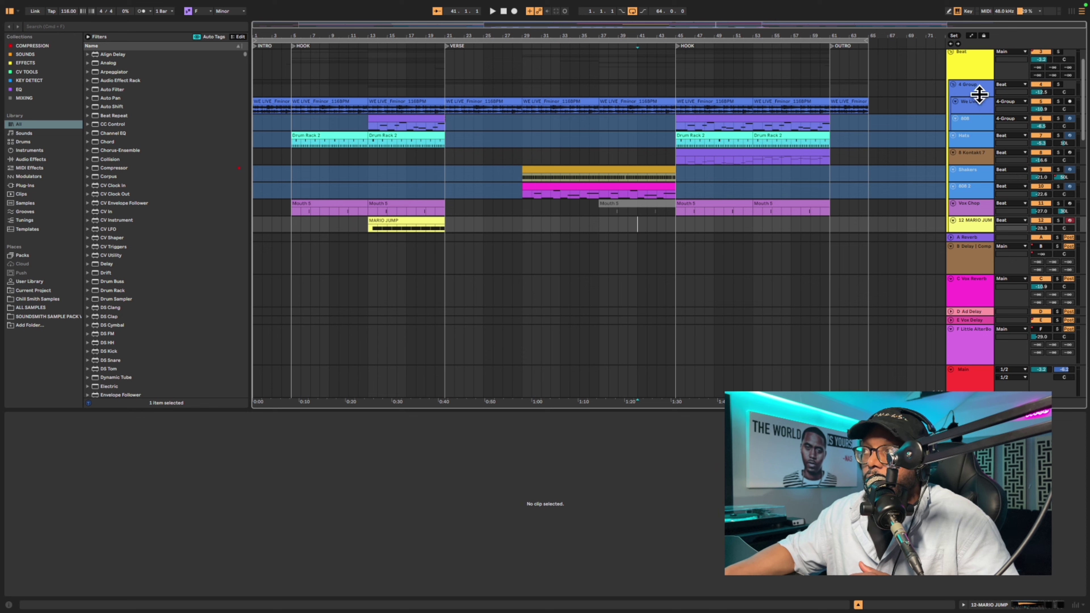
left_click(951, 50)
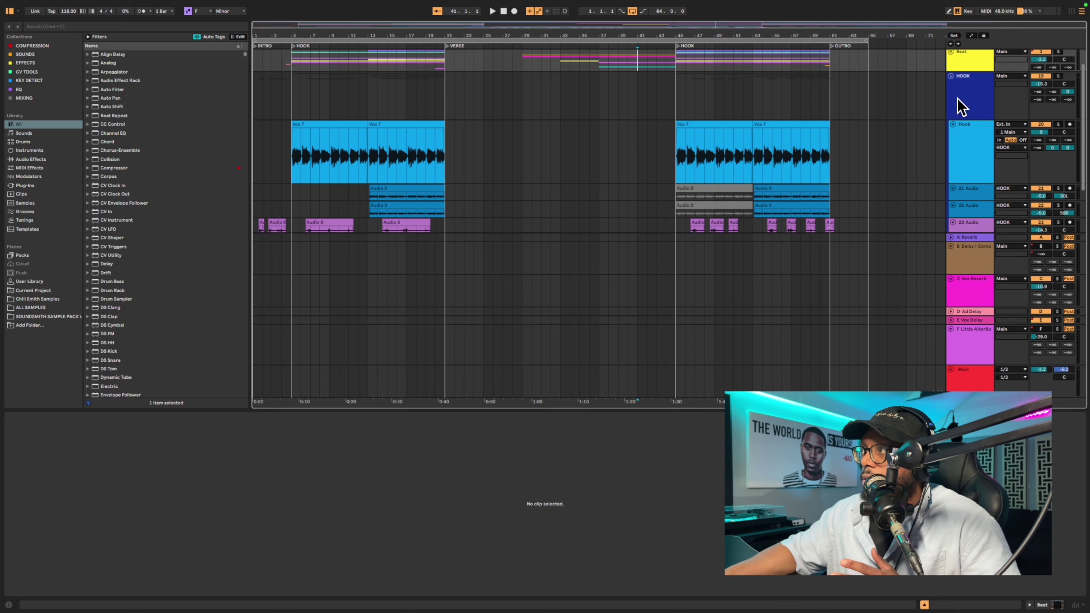
left_click(951, 76)
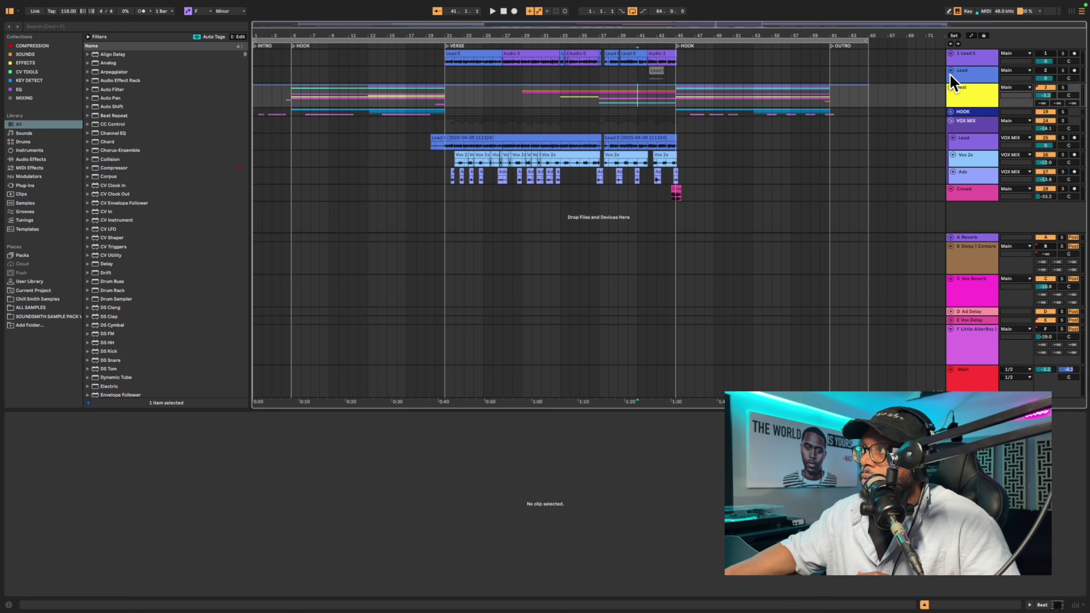
left_click(951, 112)
scroll(348, 103, "down", 3)
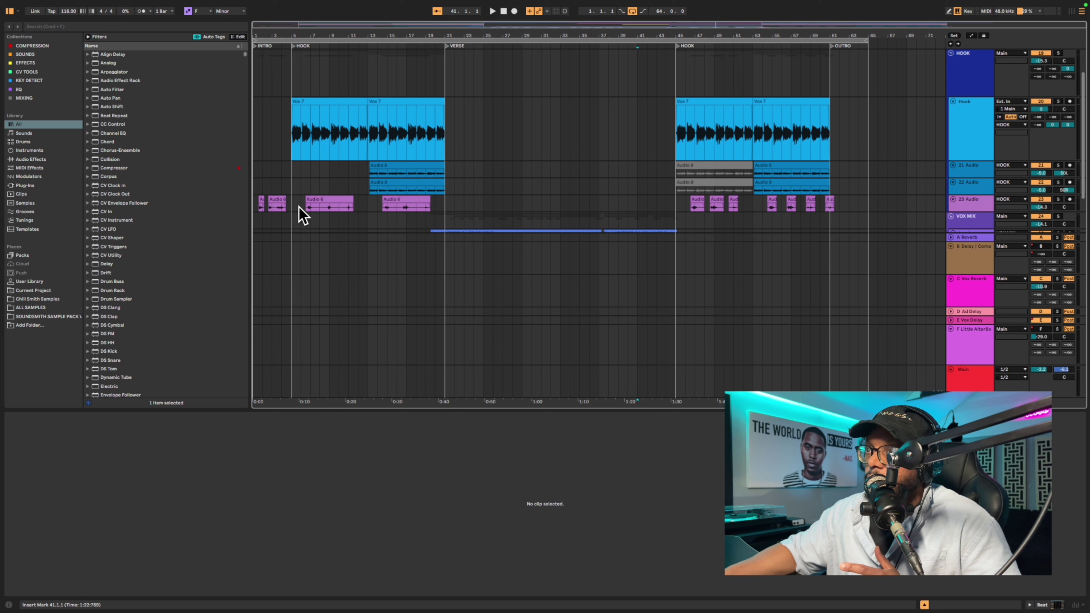
- Play the Hook vocal from bar 5, select its first clip and open Vocal Rider from the track's device chain
left_click(294, 168)
key("space")
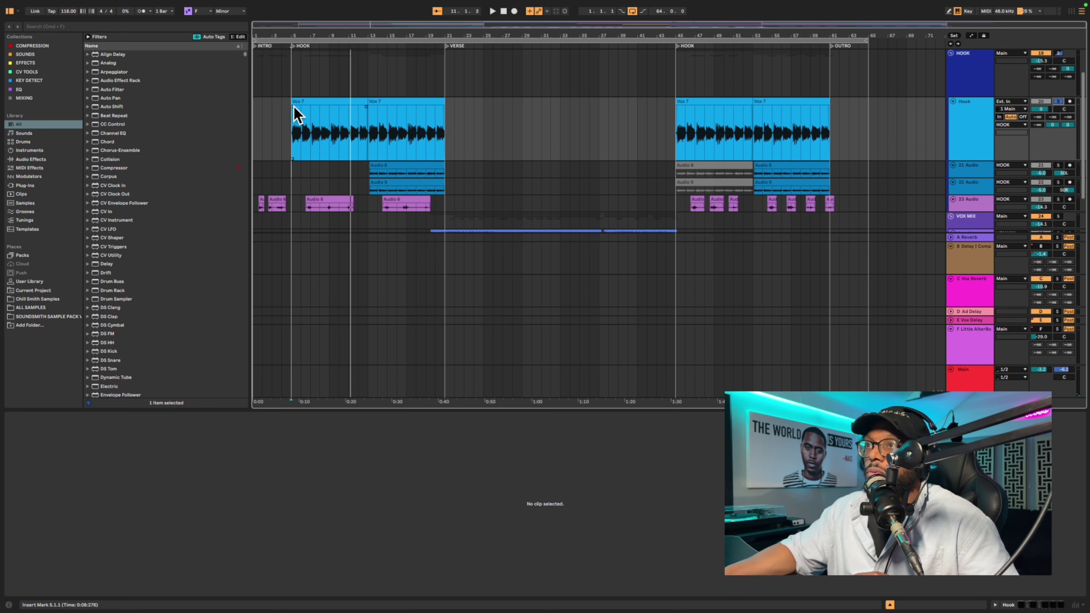
left_click(311, 102)
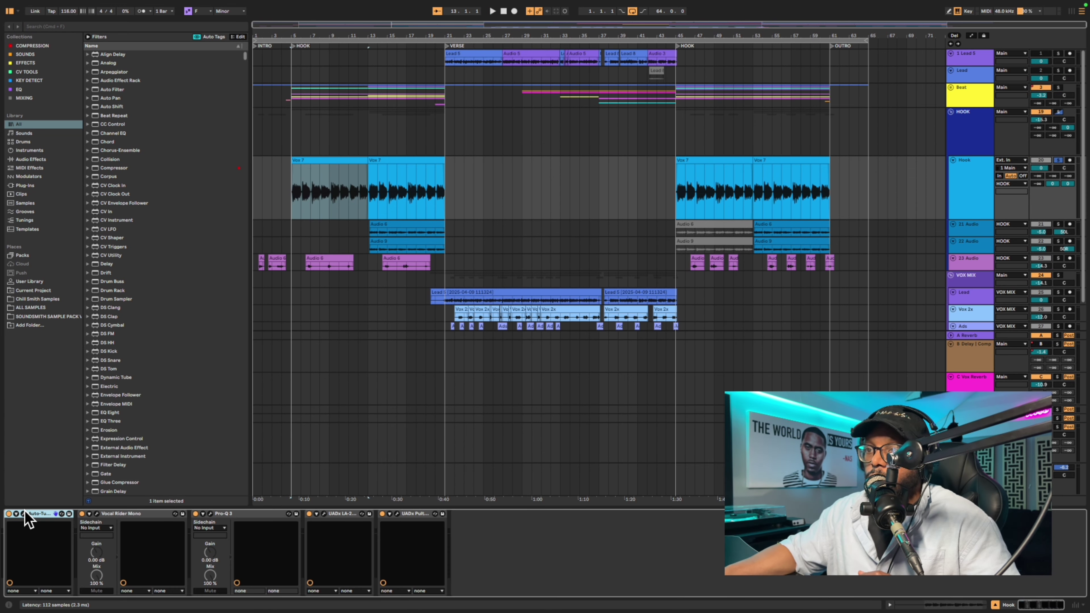
left_click(96, 514)
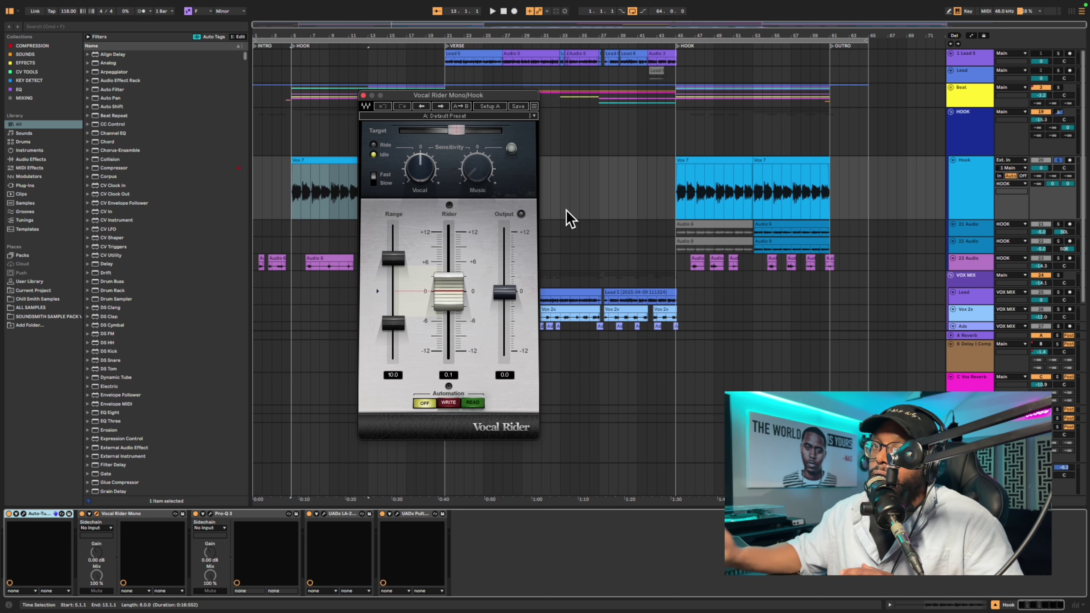
- Bypass Pro-Q 3, the LA-2A and the Pultec on the Hook track and listen to the vocal through Vocal Rider
left_click(304, 191)
left_click(195, 513)
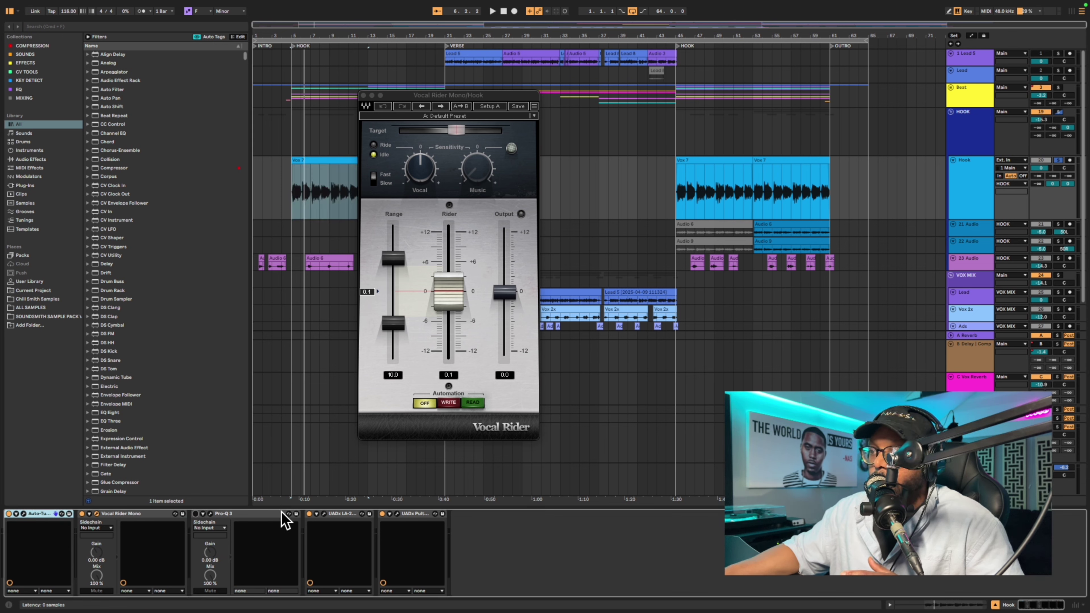
left_click(308, 513)
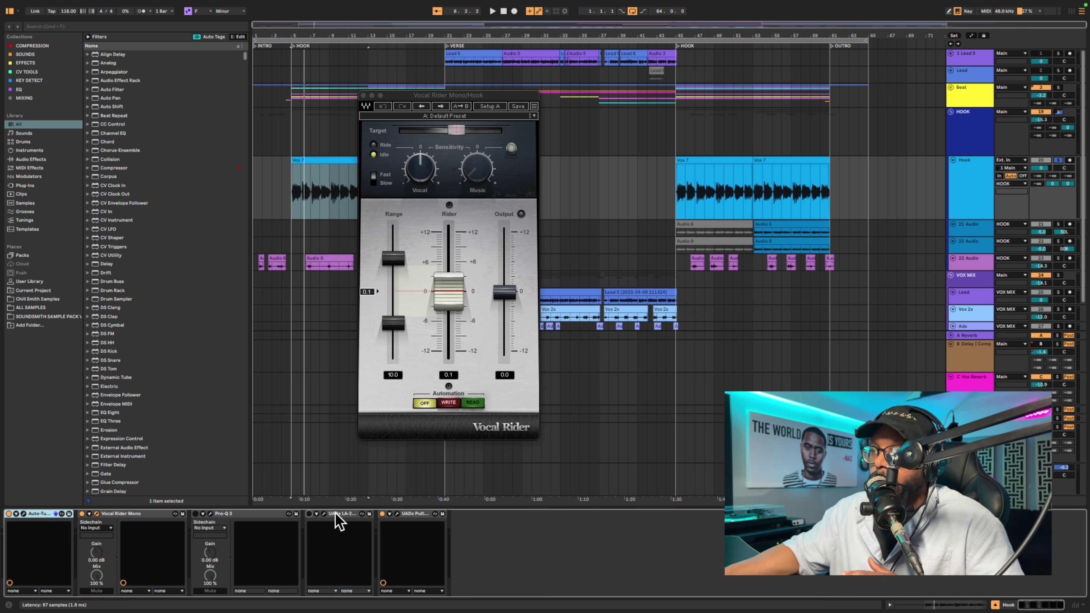
left_click(382, 513)
key("space")
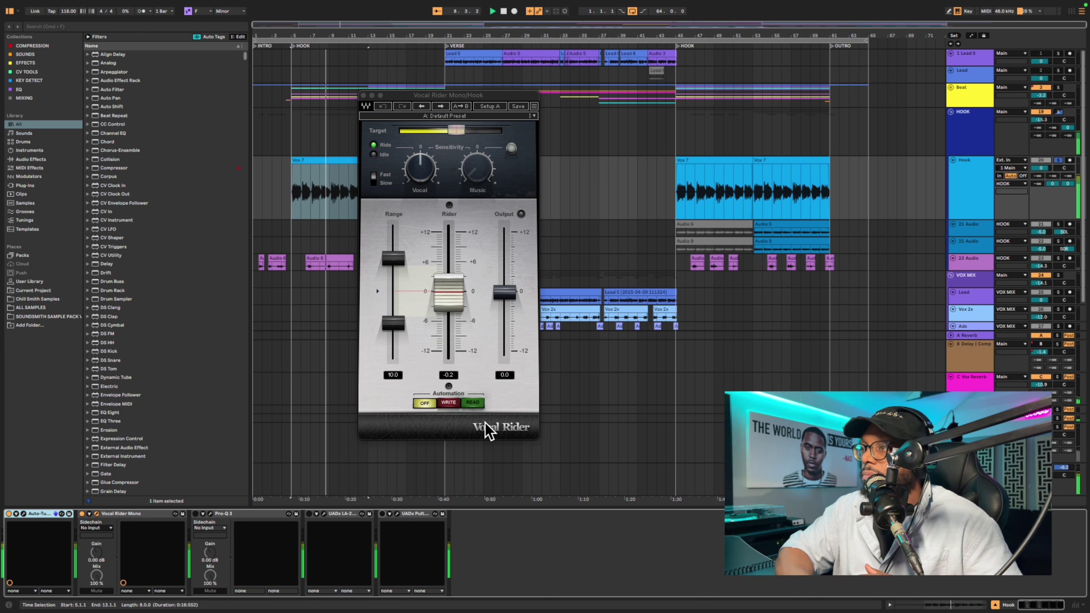
- Re-enable Pro-Q 3 on the Hook track, examine its low-cut, high-cut and dynamic bands, and listen to the vocal
left_click(196, 514)
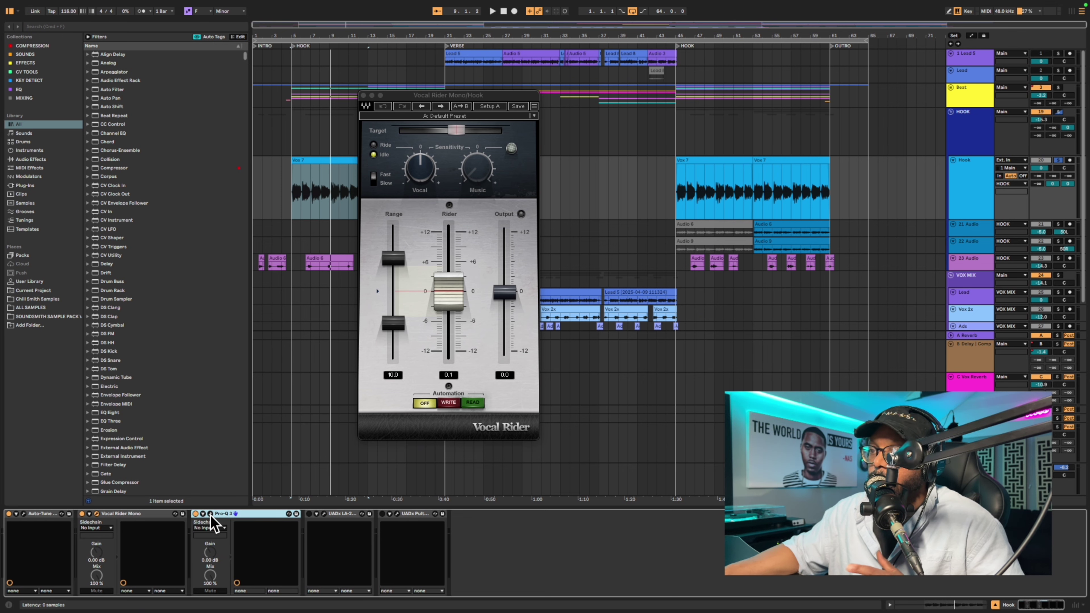
left_click(211, 515)
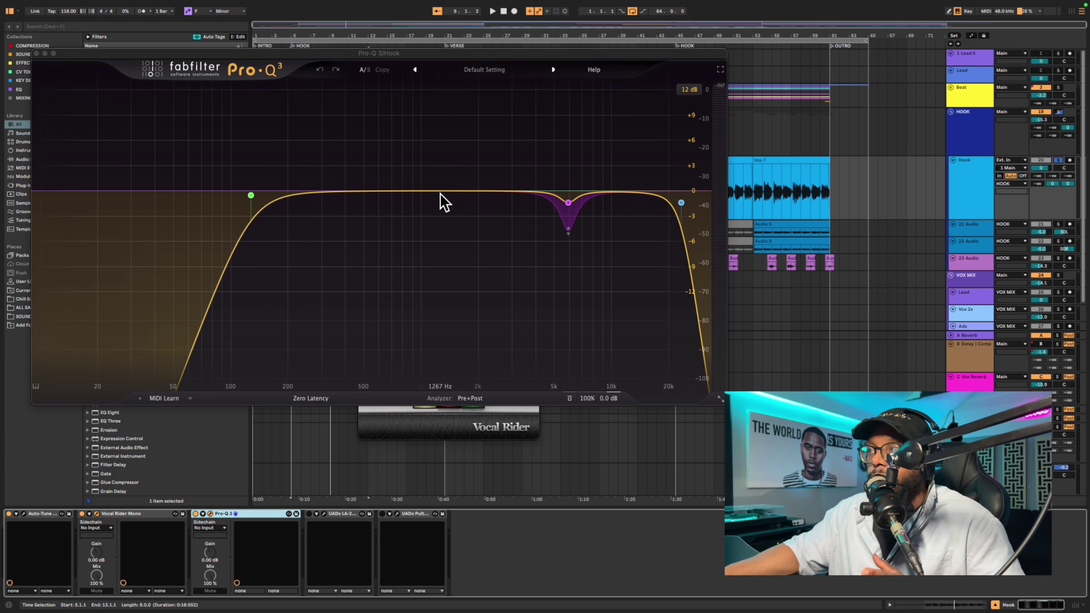
mouse_move(251, 200)
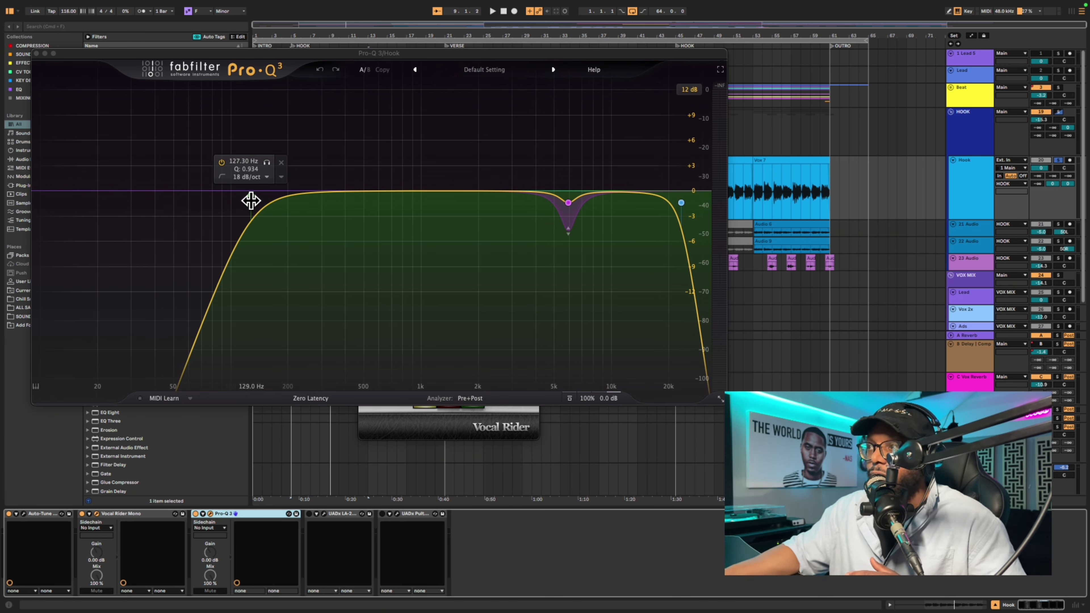
mouse_move(682, 206)
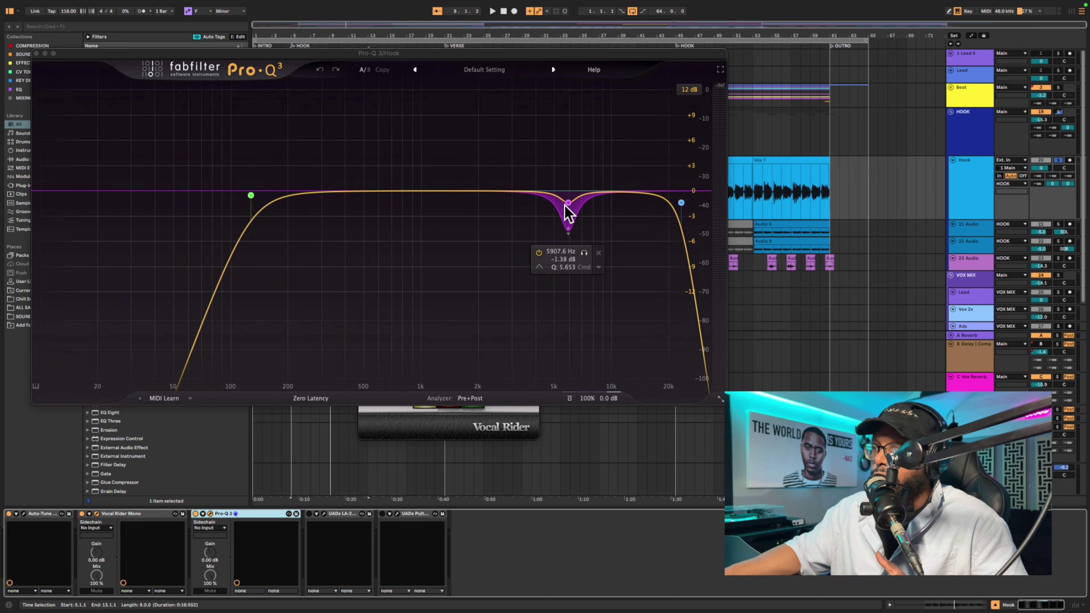
key("space")
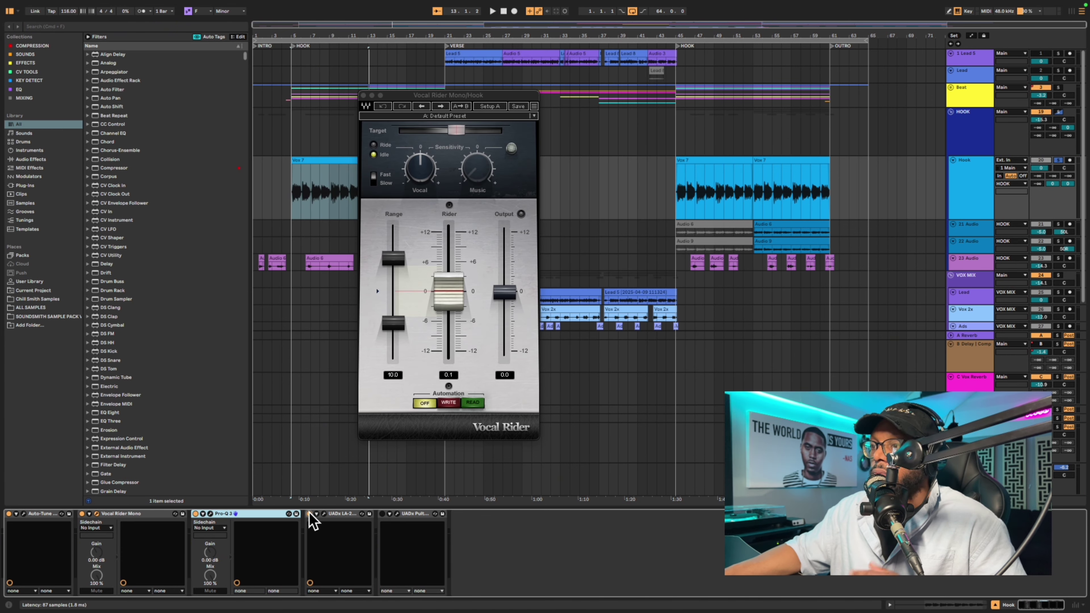
- Open the LA-2A compressor and the re-enabled Pultec EQP-1A on the Hook track in turn, listening to the vocal with each
left_click(323, 514)
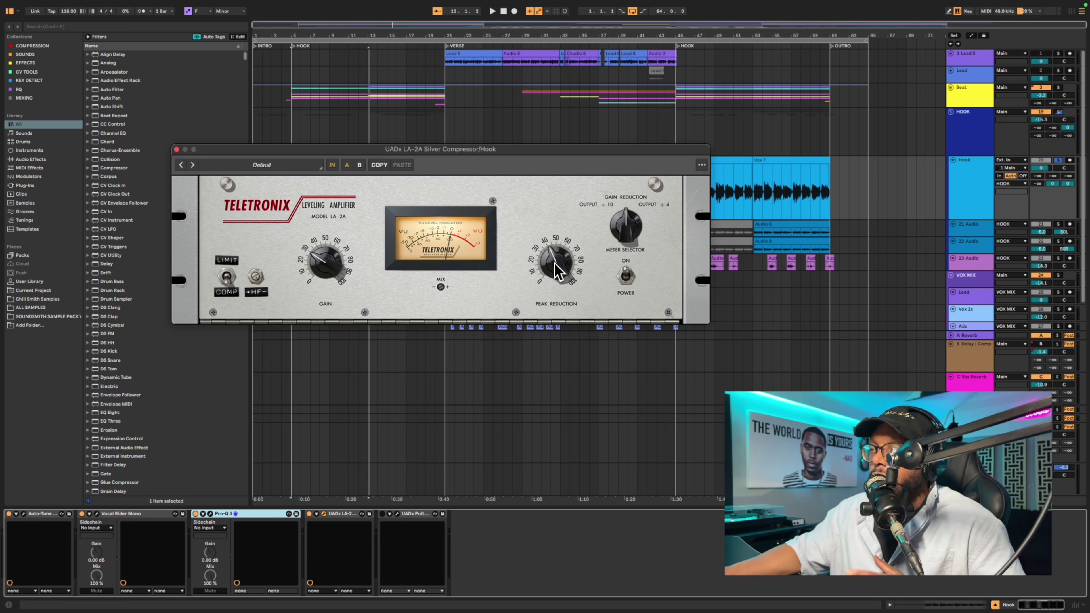
key("space")
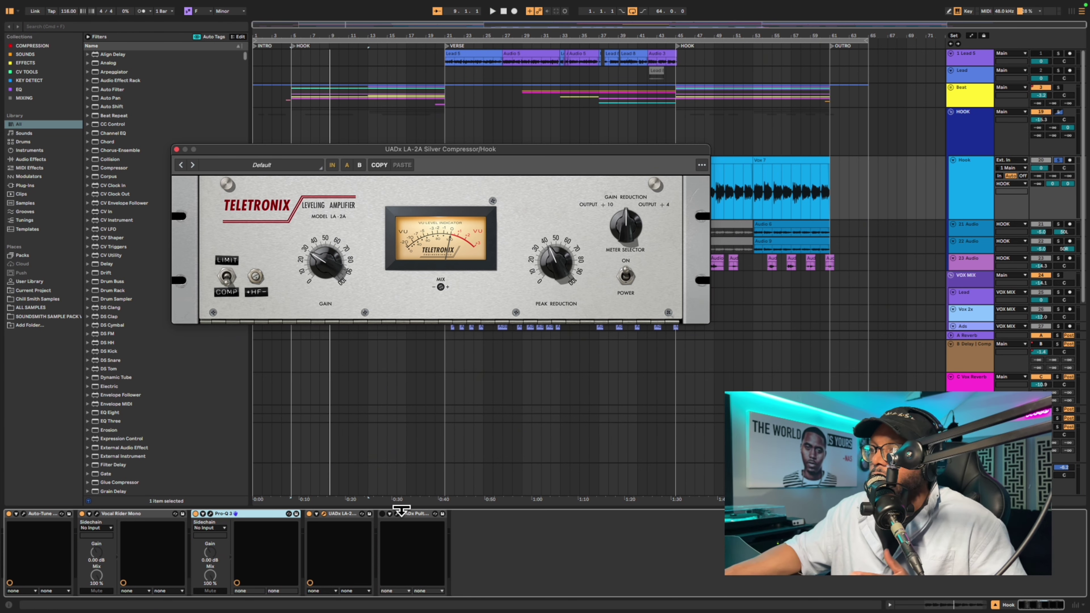
left_click(383, 515)
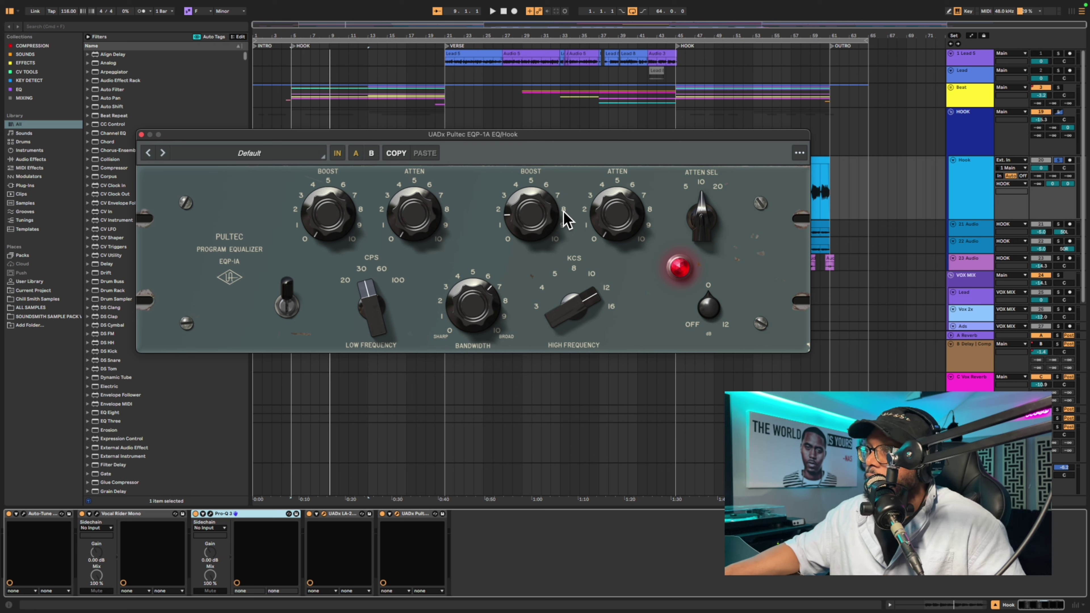
key("space")
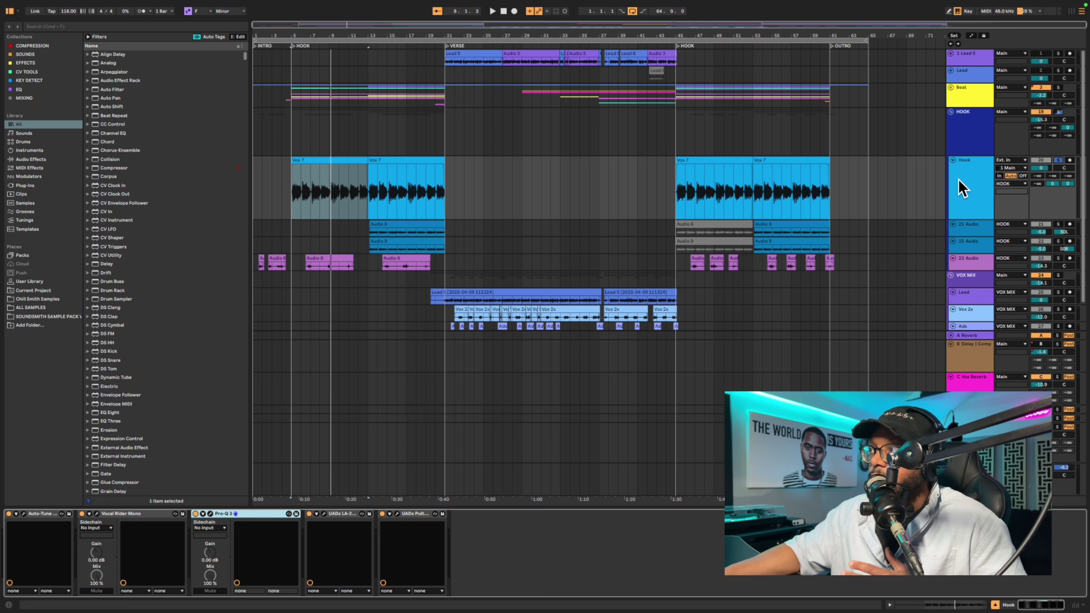
- Select the HOOK group, inspect its Pro-Q 3 and SSL G Bus Compressor, and listen to the processed vocals
left_click(960, 137)
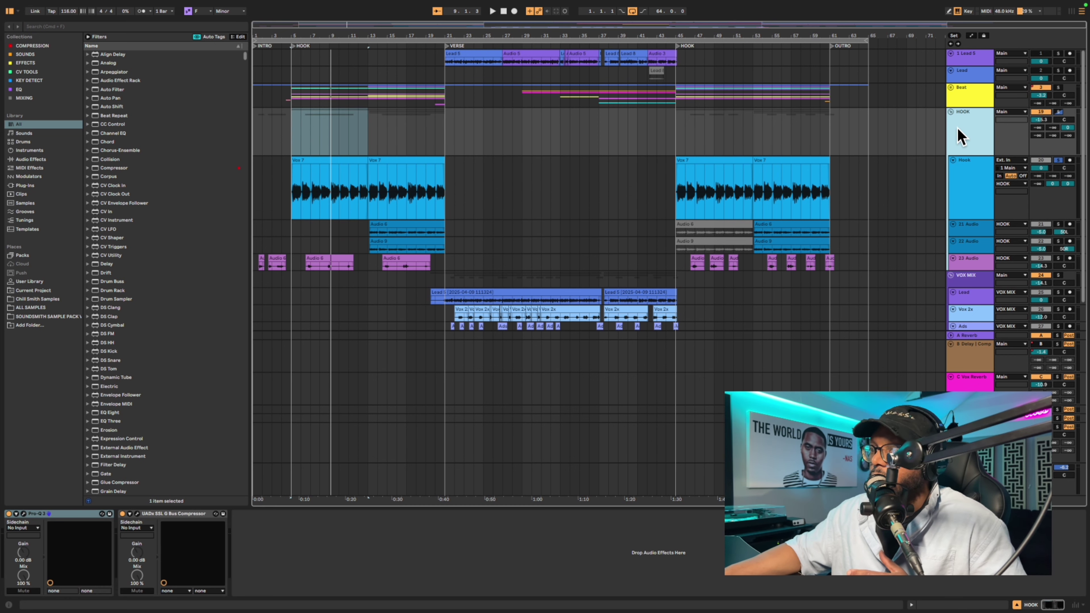
left_click(24, 513)
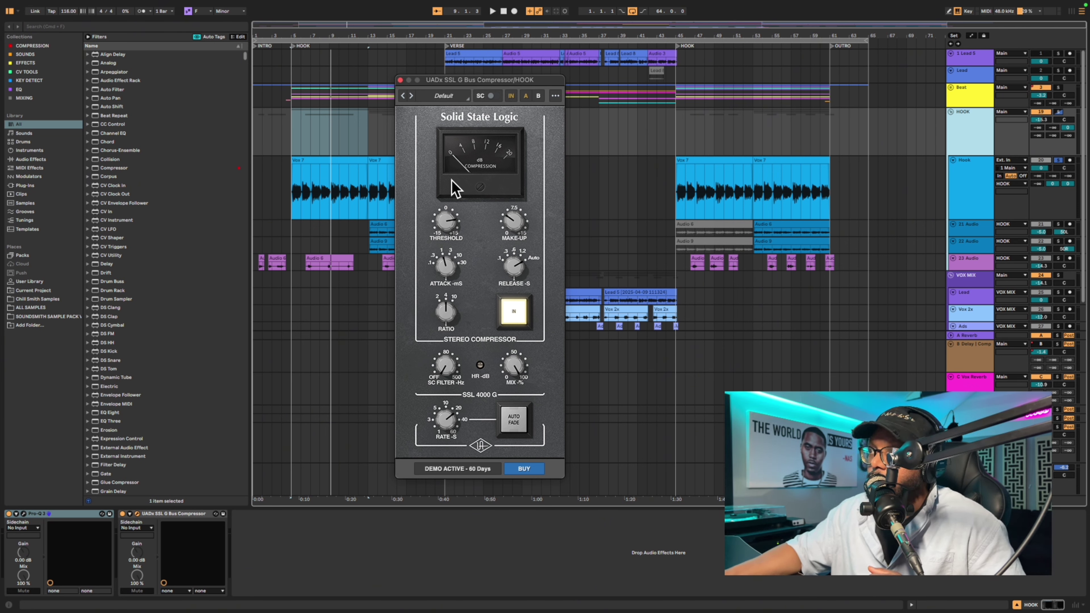
key("space")
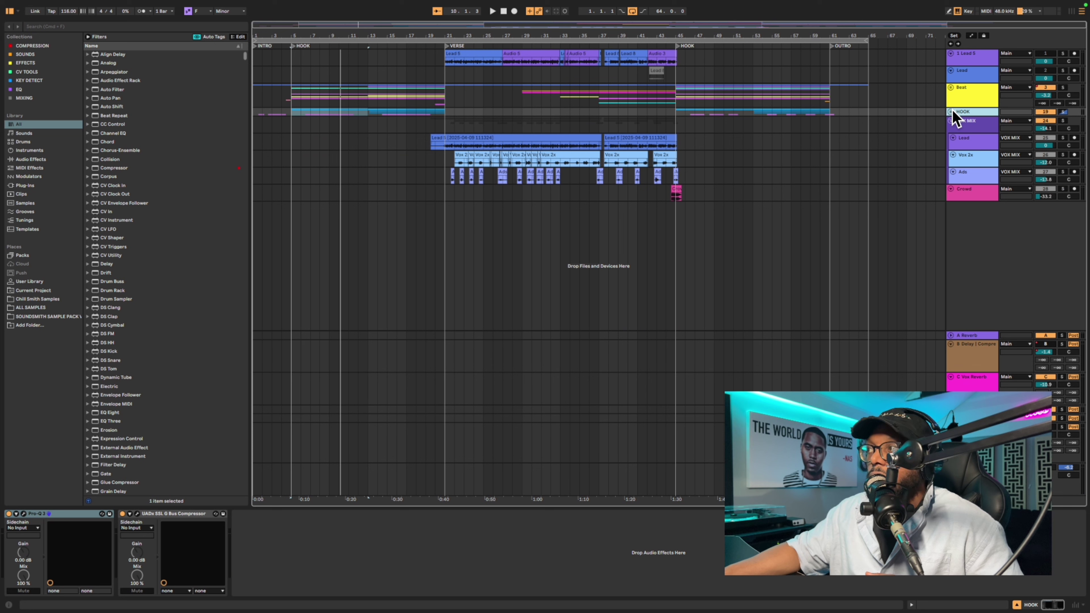
- Examine the effect chains on the VOX MIX group, the Lead vocal track and the HOOK group in turn
left_click(961, 121)
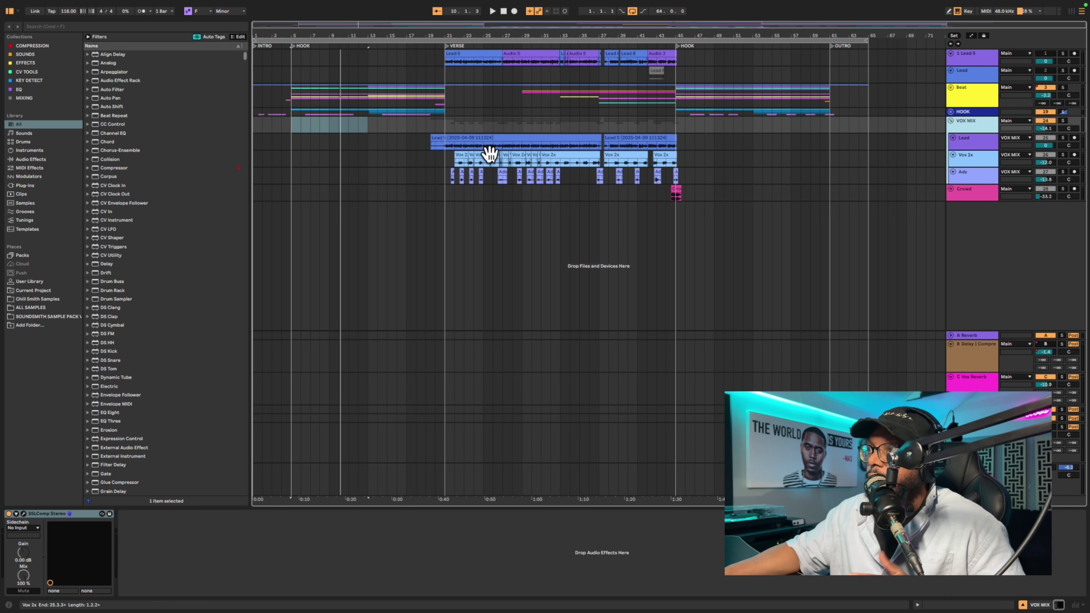
left_click(458, 143)
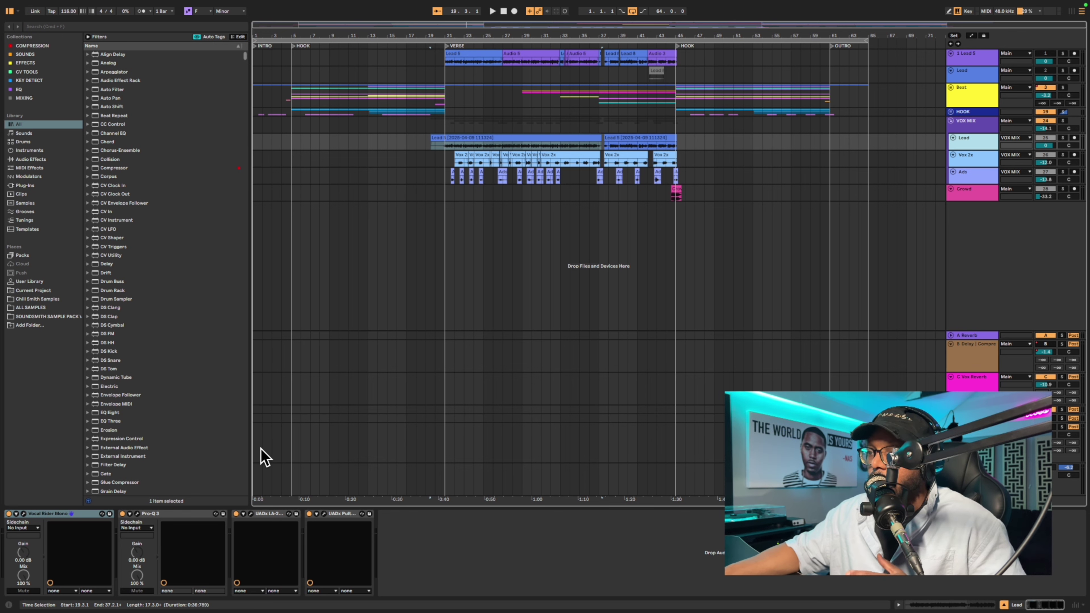
left_click(950, 112)
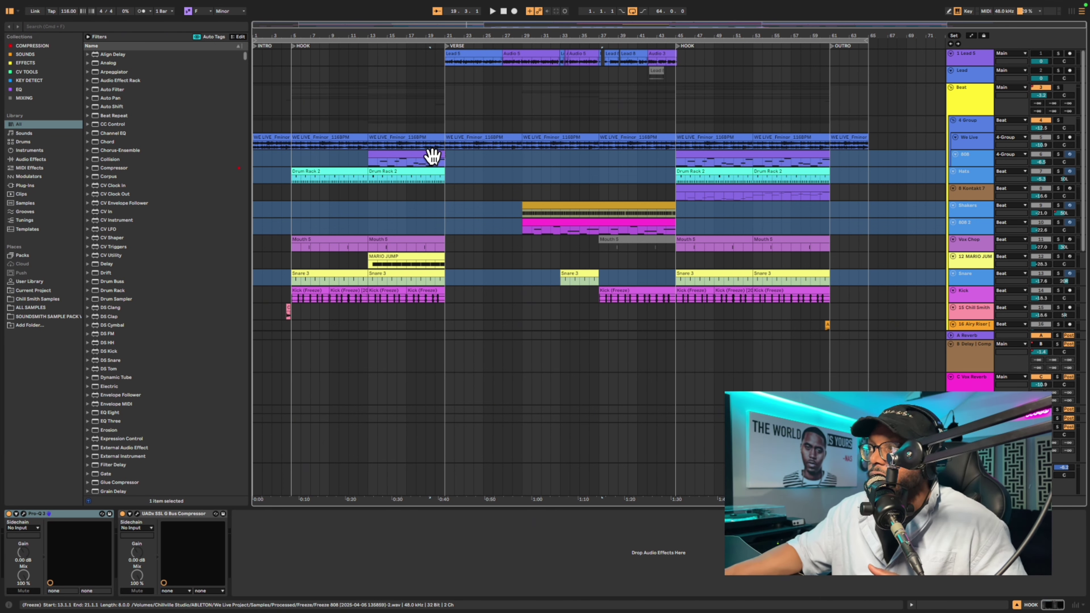
- Flatten the frozen 808, Hats, Shakers, Vox Chop and Snare tracks in the Beat group to audio
right_click(973, 155)
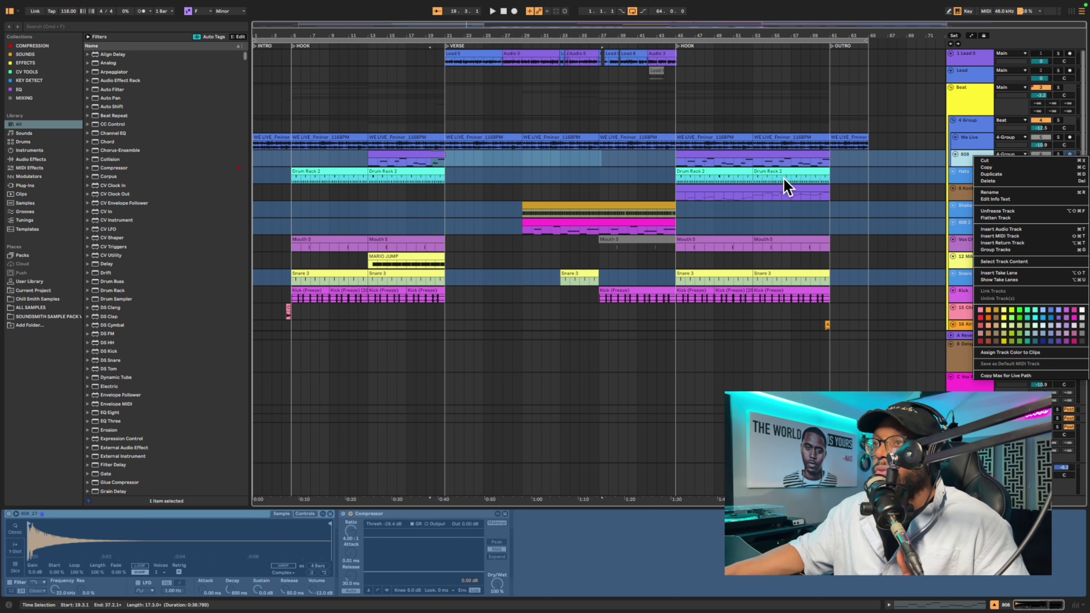
left_click(1023, 218)
scroll(956, 216, "down", 2)
- Inspect the Wider effect on the MARIO JUMP track, and freeze and flatten the track to audio
left_click(957, 215)
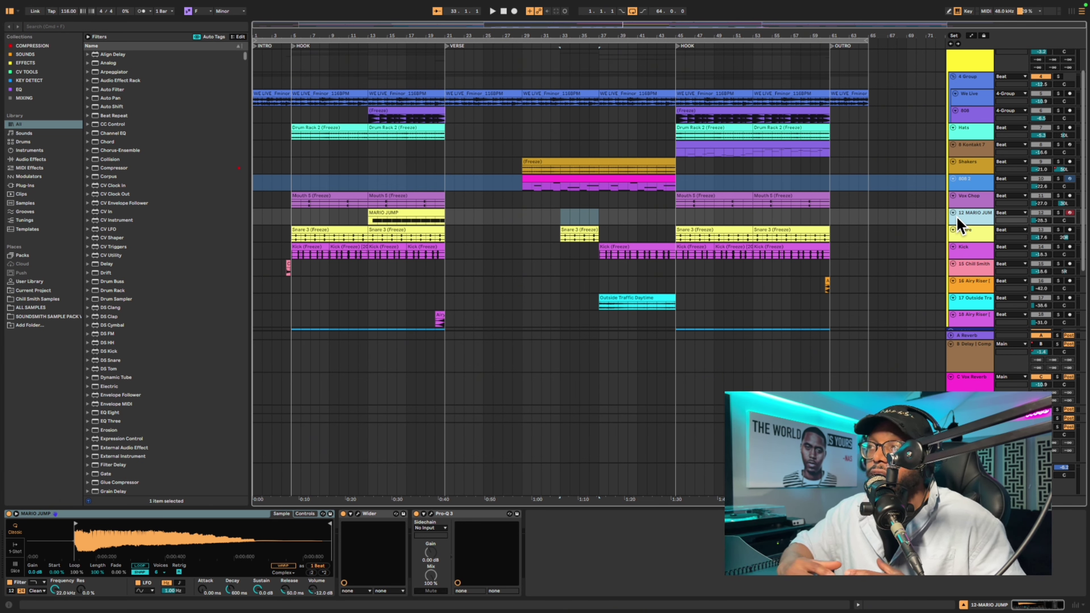
left_click(393, 212)
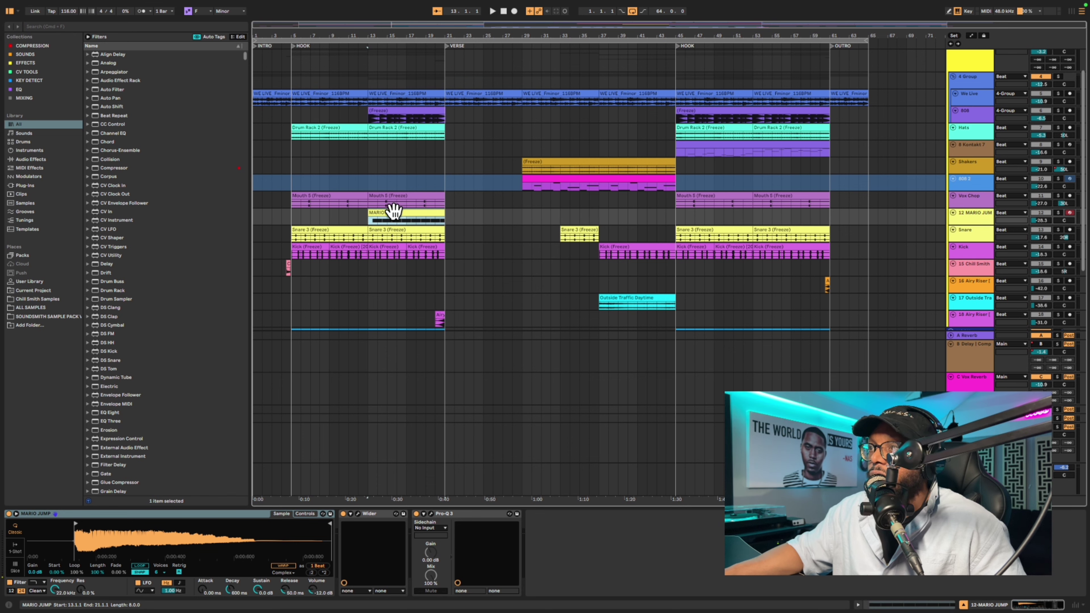
scroll(406, 217, "up", 5)
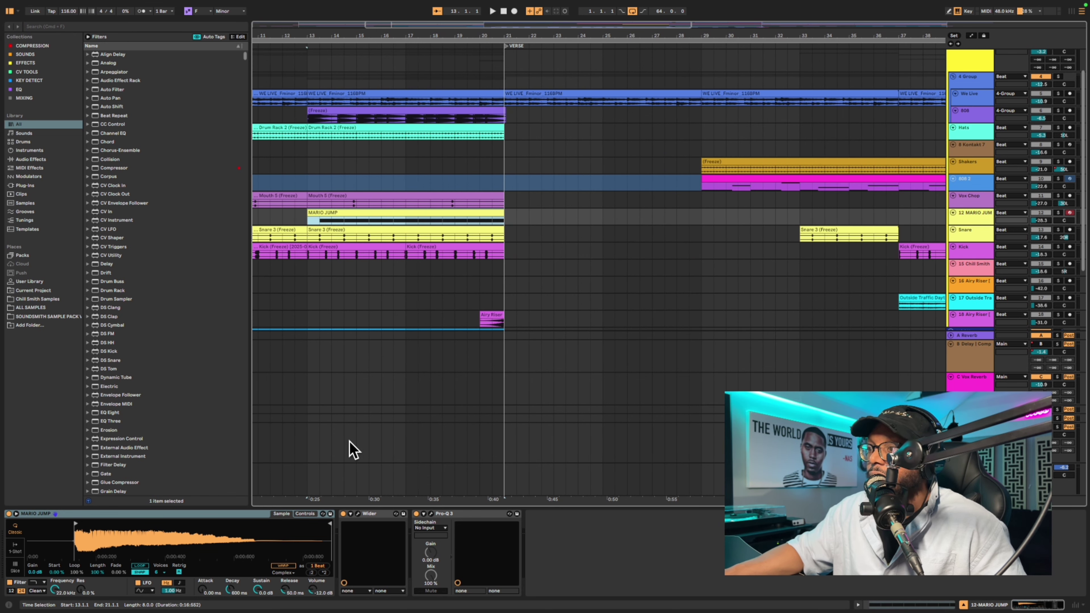
left_click(359, 514)
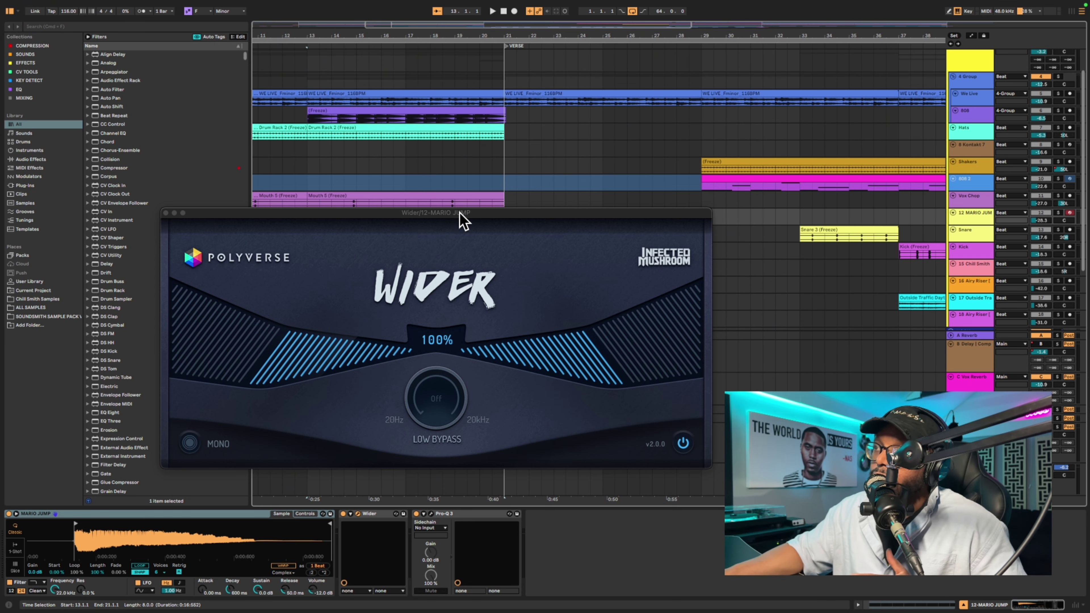
left_click_drag(460, 213, 461, 185)
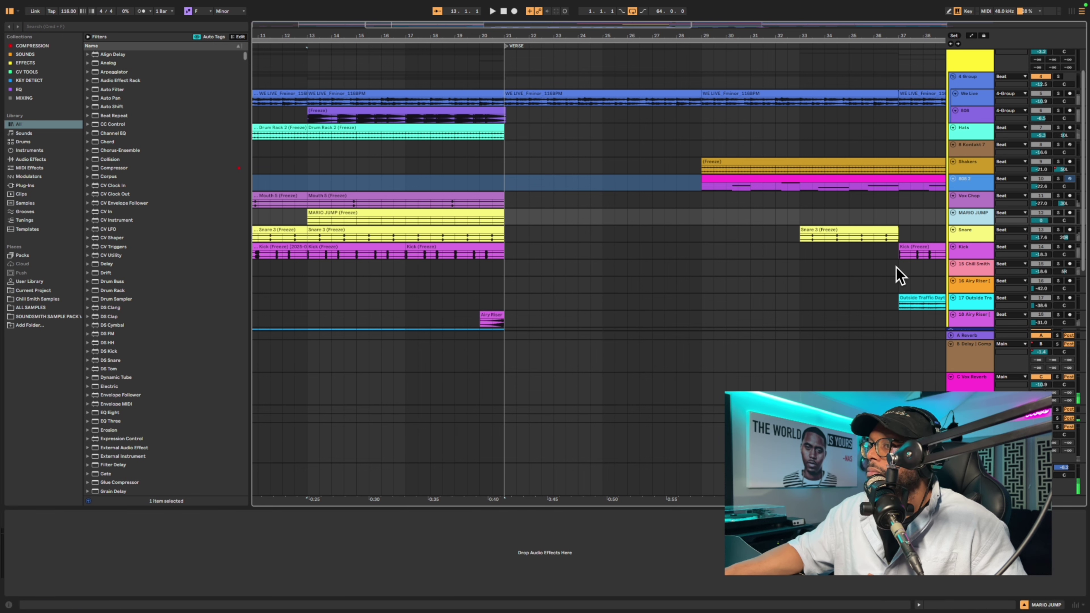
left_click(423, 216)
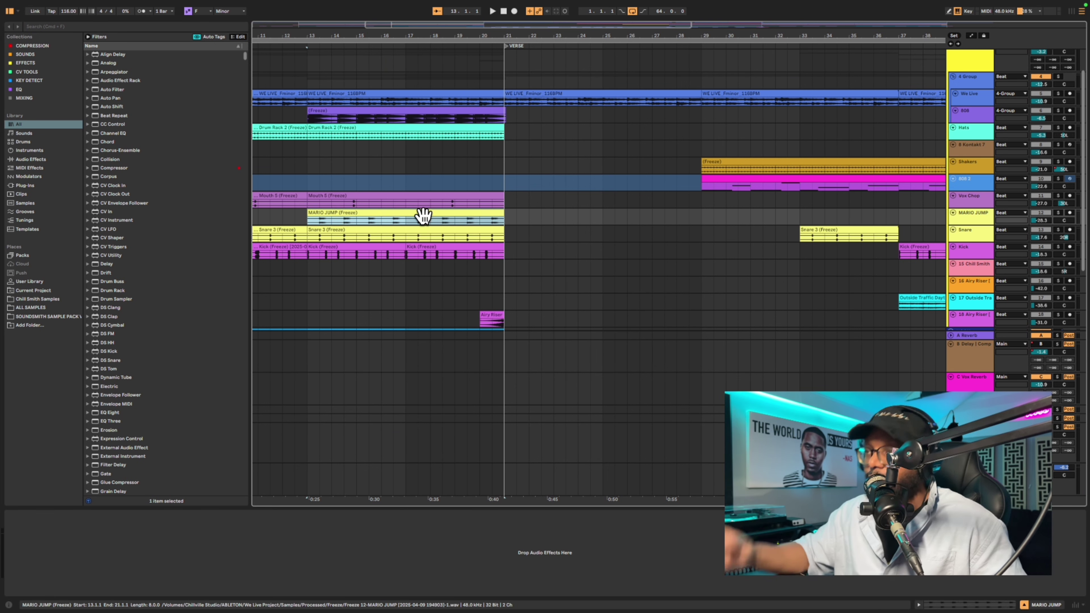
- Play the song from the start, unfold the HOOK group and watch the Hook track's LA-2A compressor during playback
left_click(974, 71)
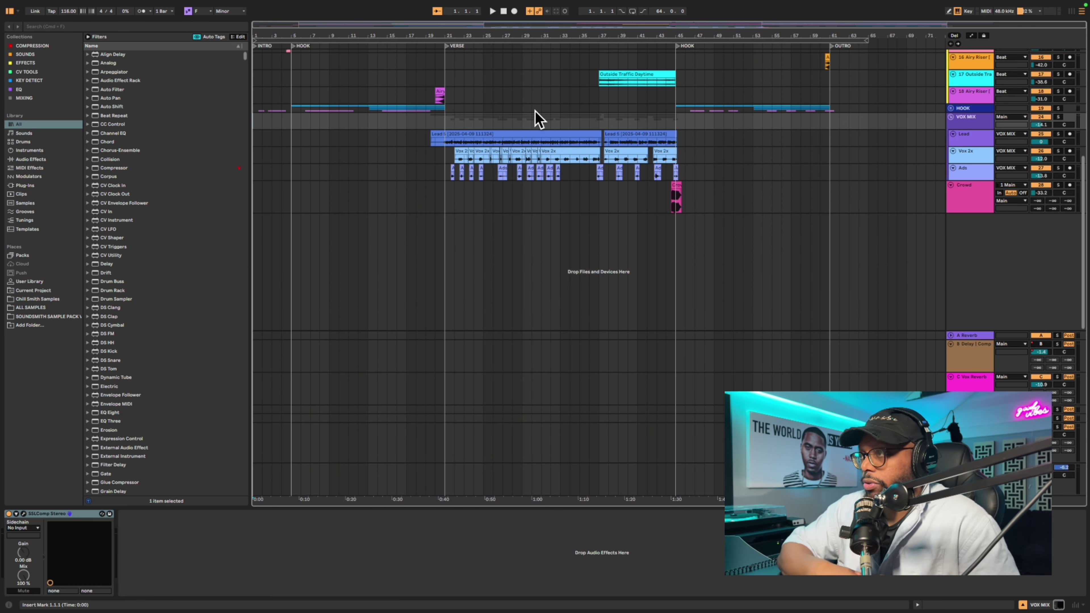
key("space")
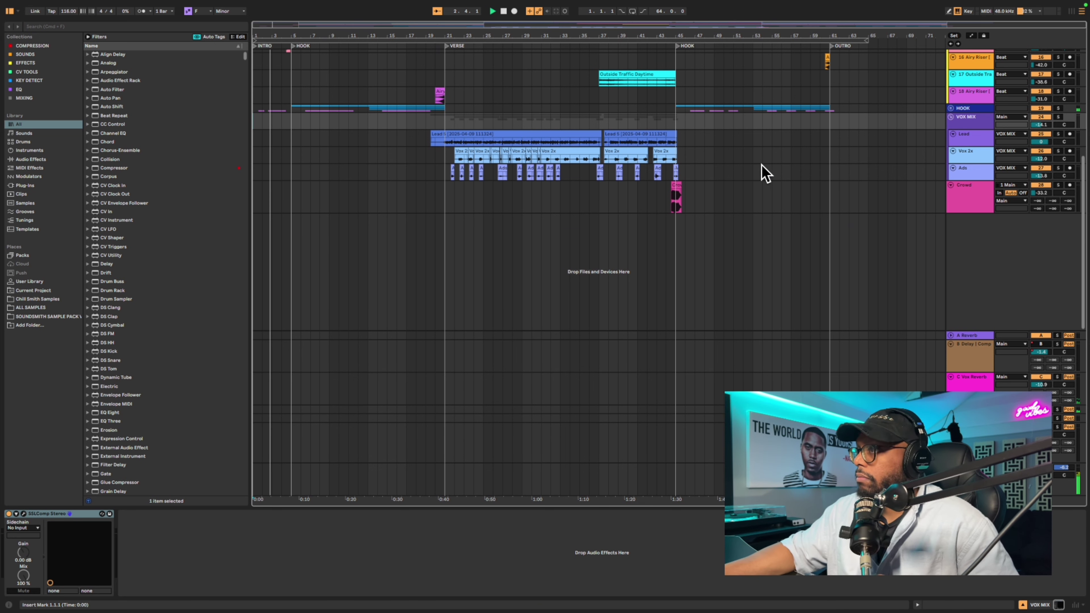
scroll(763, 173, "up", 4)
scroll(779, 174, "up", 4)
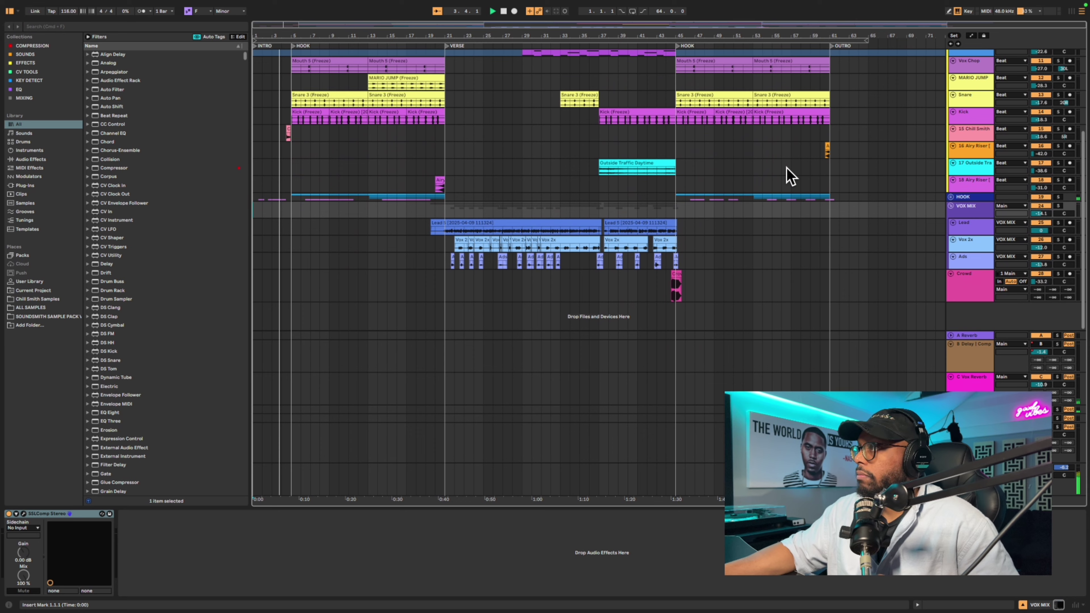
left_click(951, 227)
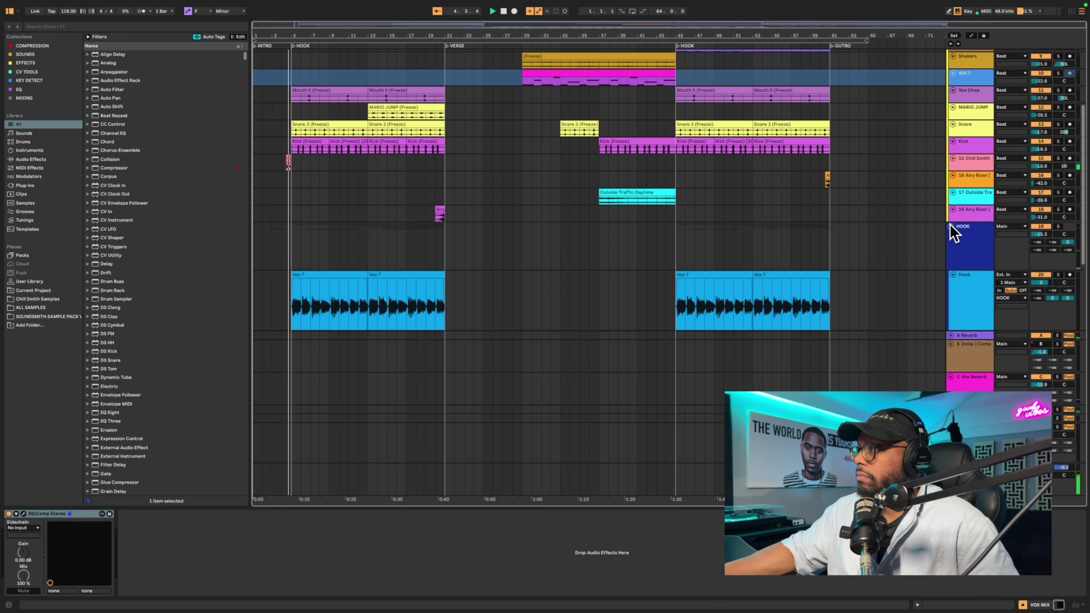
left_click(972, 283)
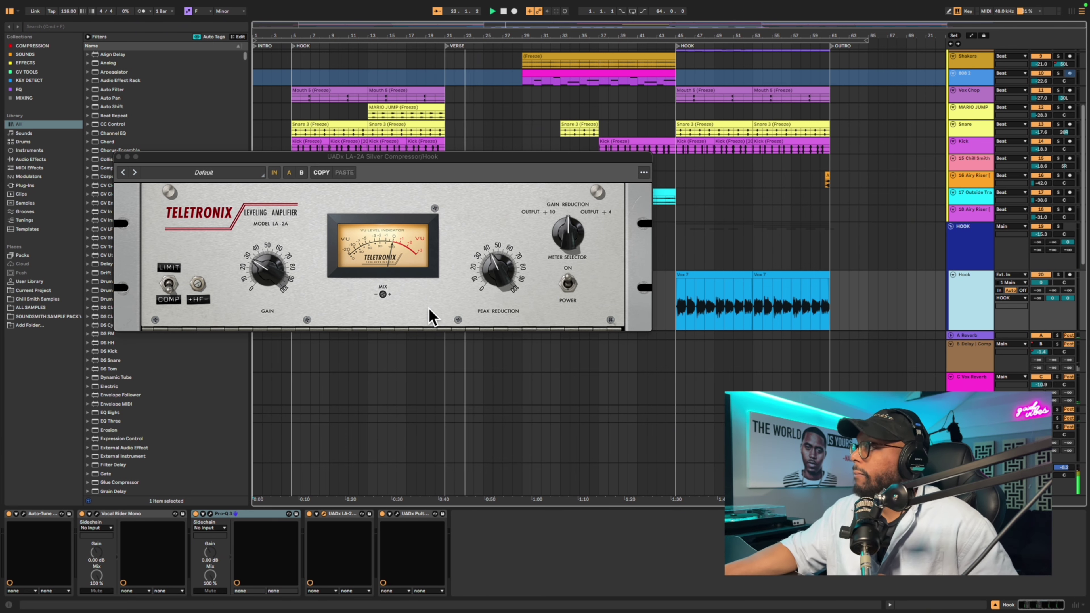
- Fold the HOOK group and watch the LA-2A compressor on the Lead vocal track while the verse plays
scroll(937, 261, "down", 2)
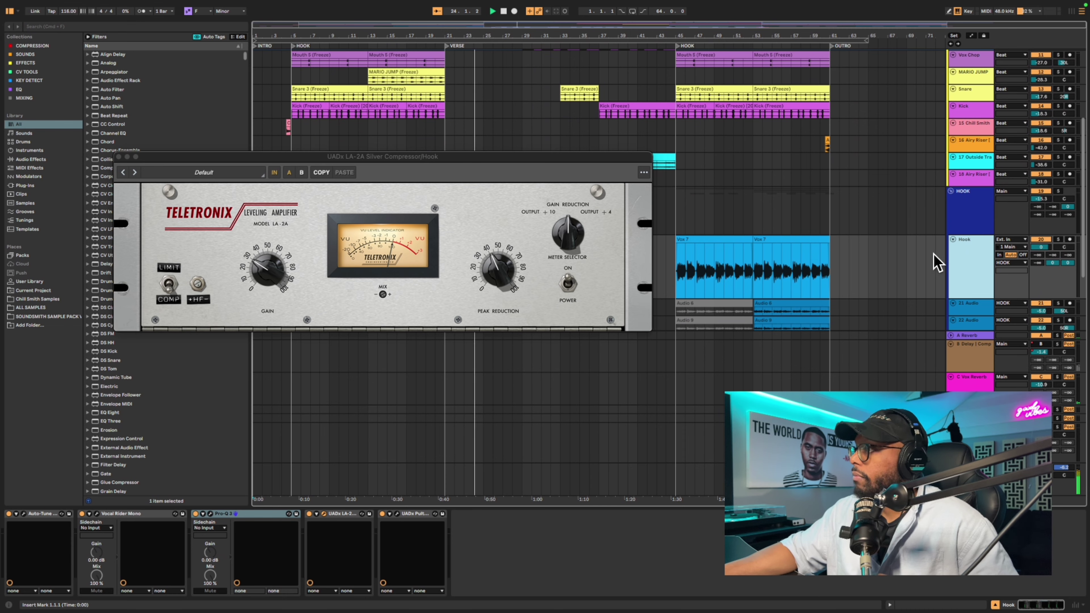
scroll(933, 254, "down", 2)
left_click(950, 151)
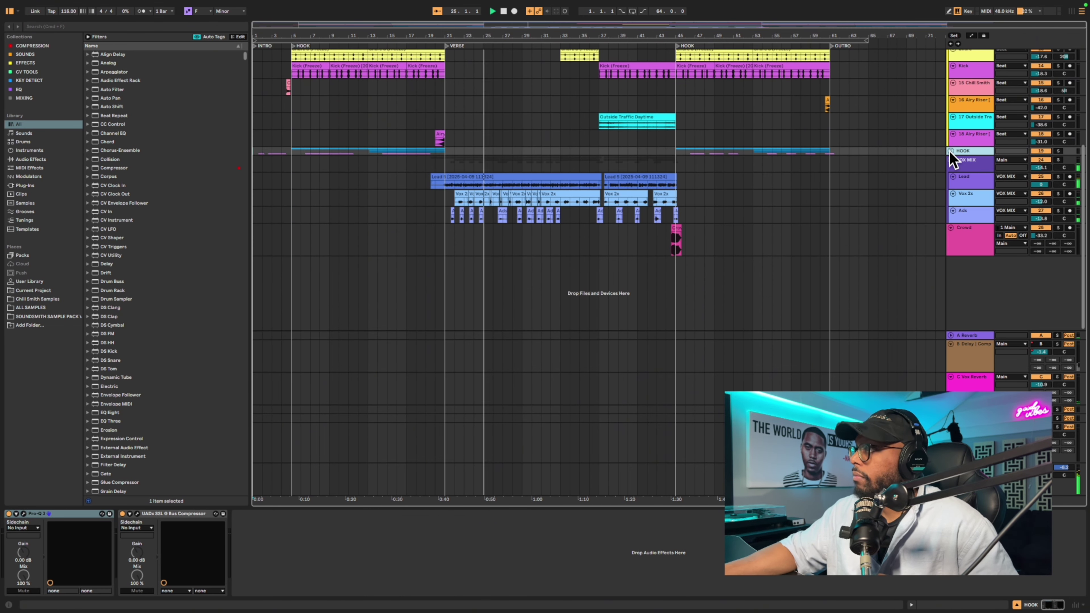
left_click(962, 177)
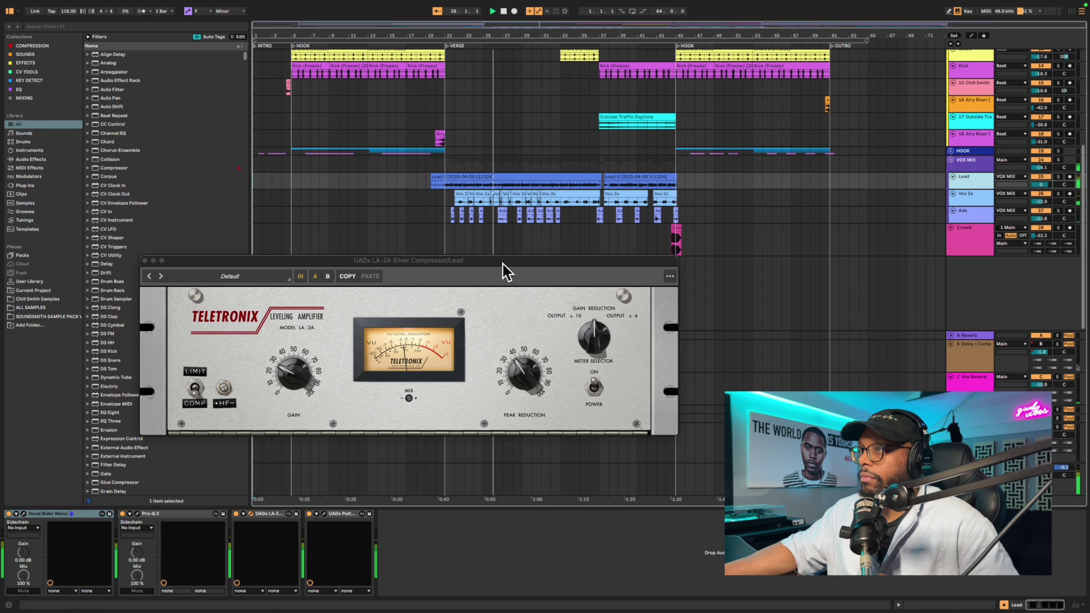
left_click_drag(503, 264, 488, 245)
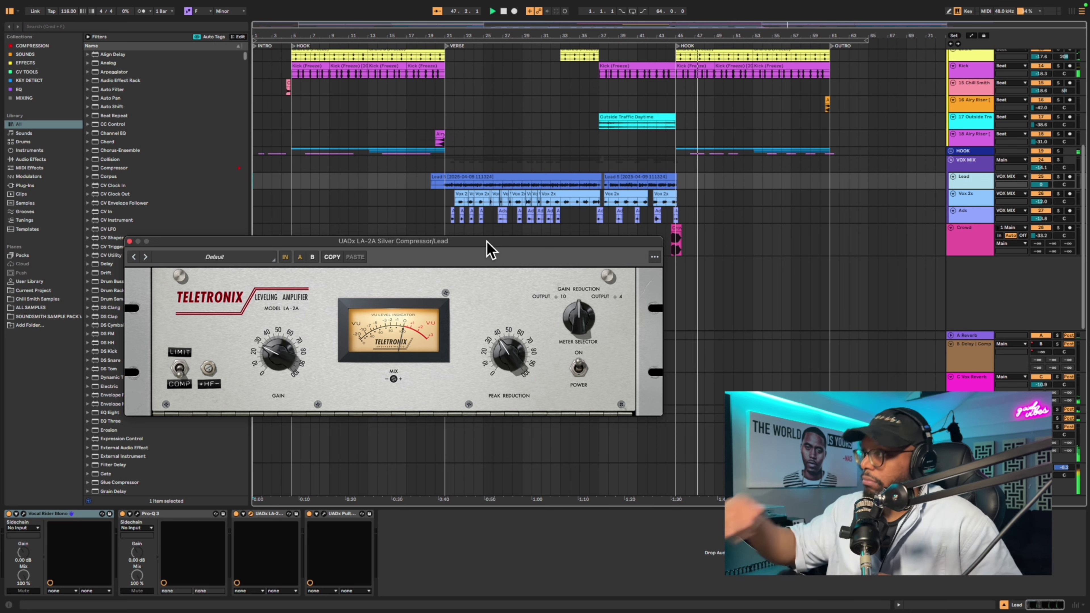
- Select the HOOK group and open its SSL G Bus Compressor while the second hook plays
left_click(969, 155)
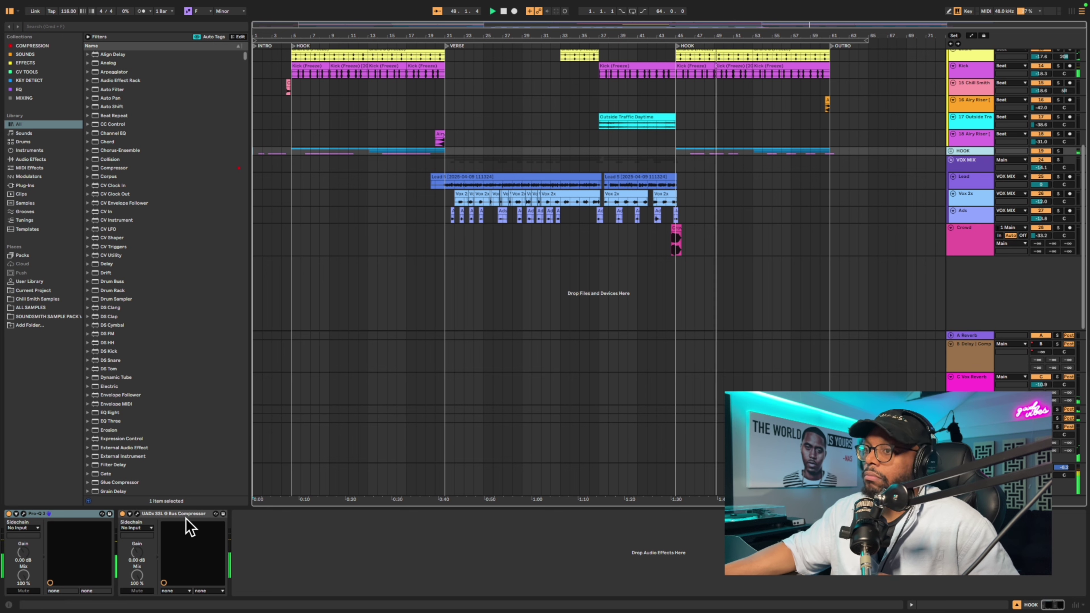
left_click(137, 514)
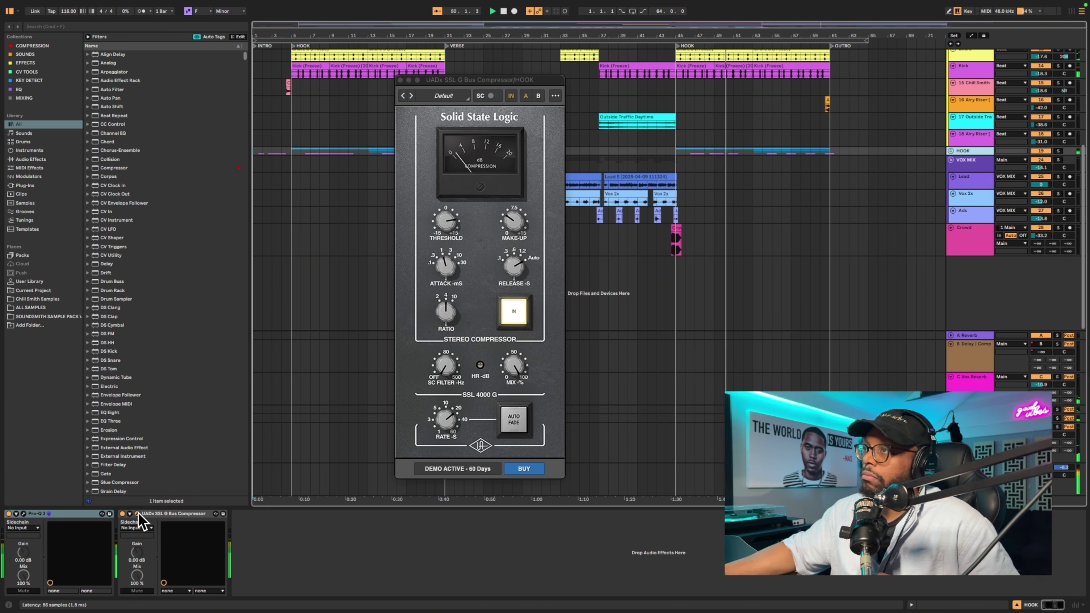